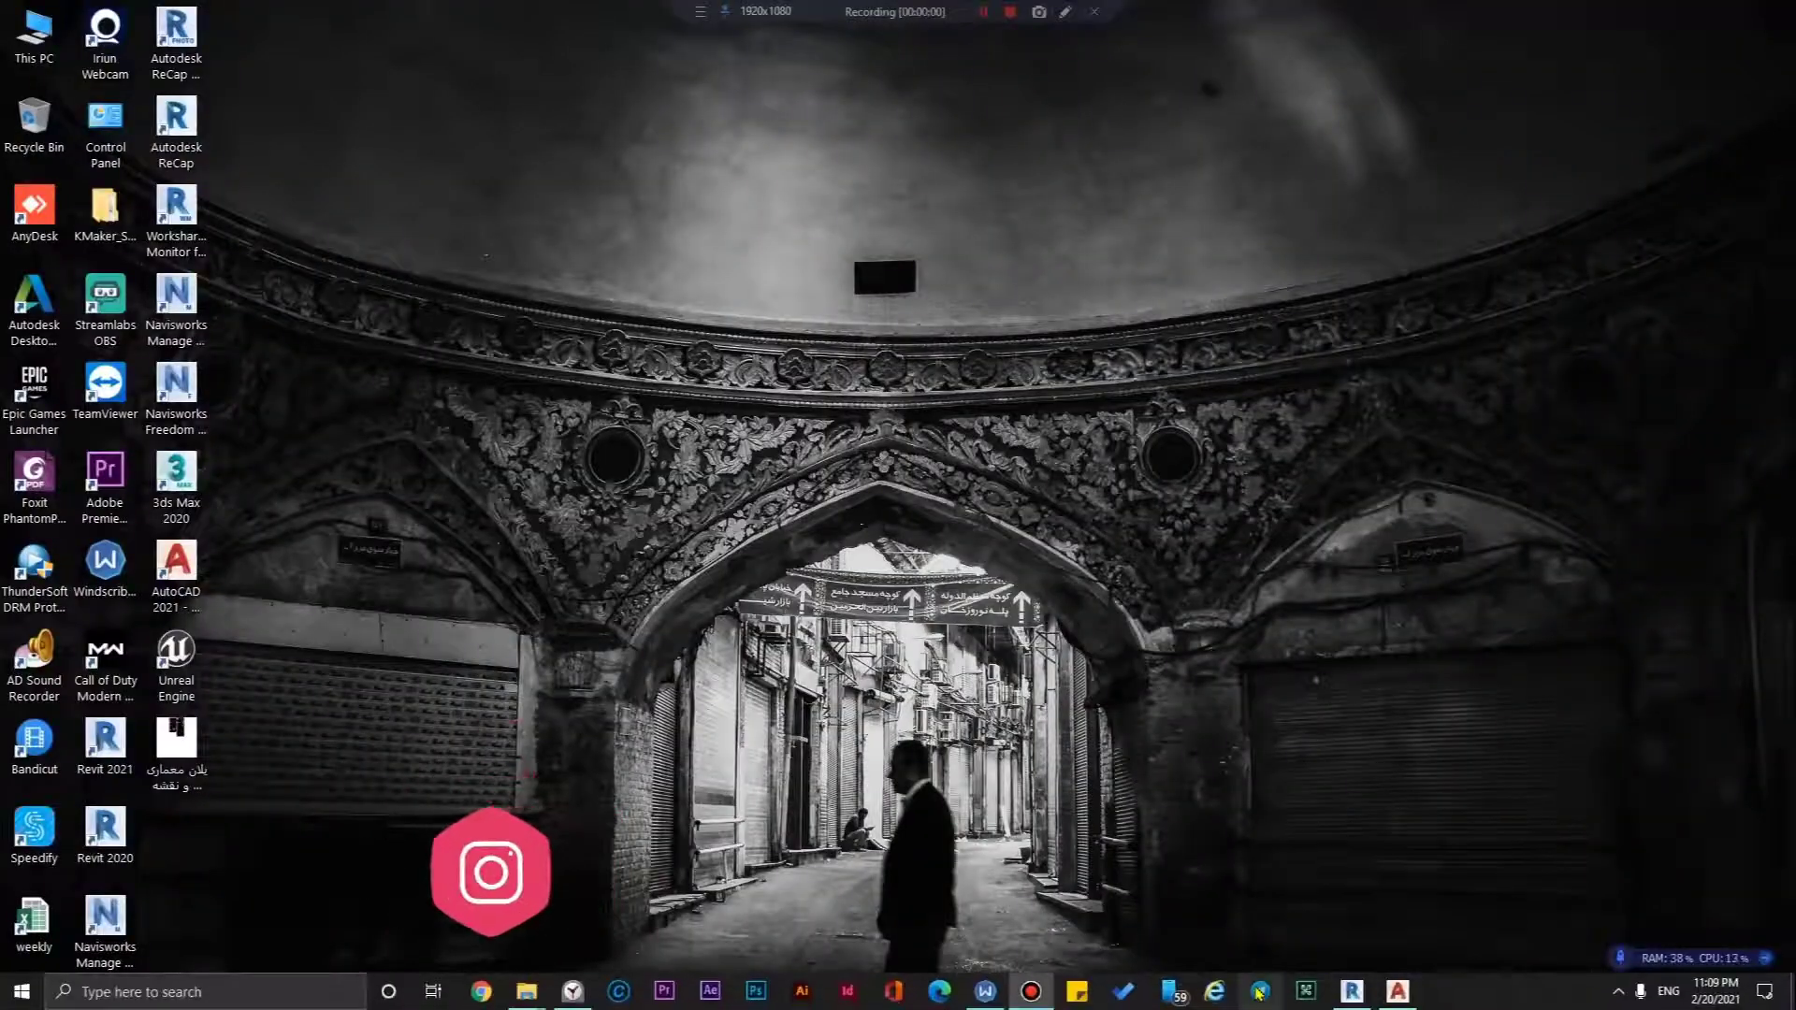
# - Switch to AutoCAD and examine the sheet with the PRIMER, SEGUNDO, TERCER and CUARTO PISO floor plans
pyautogui.click(1412, 994)
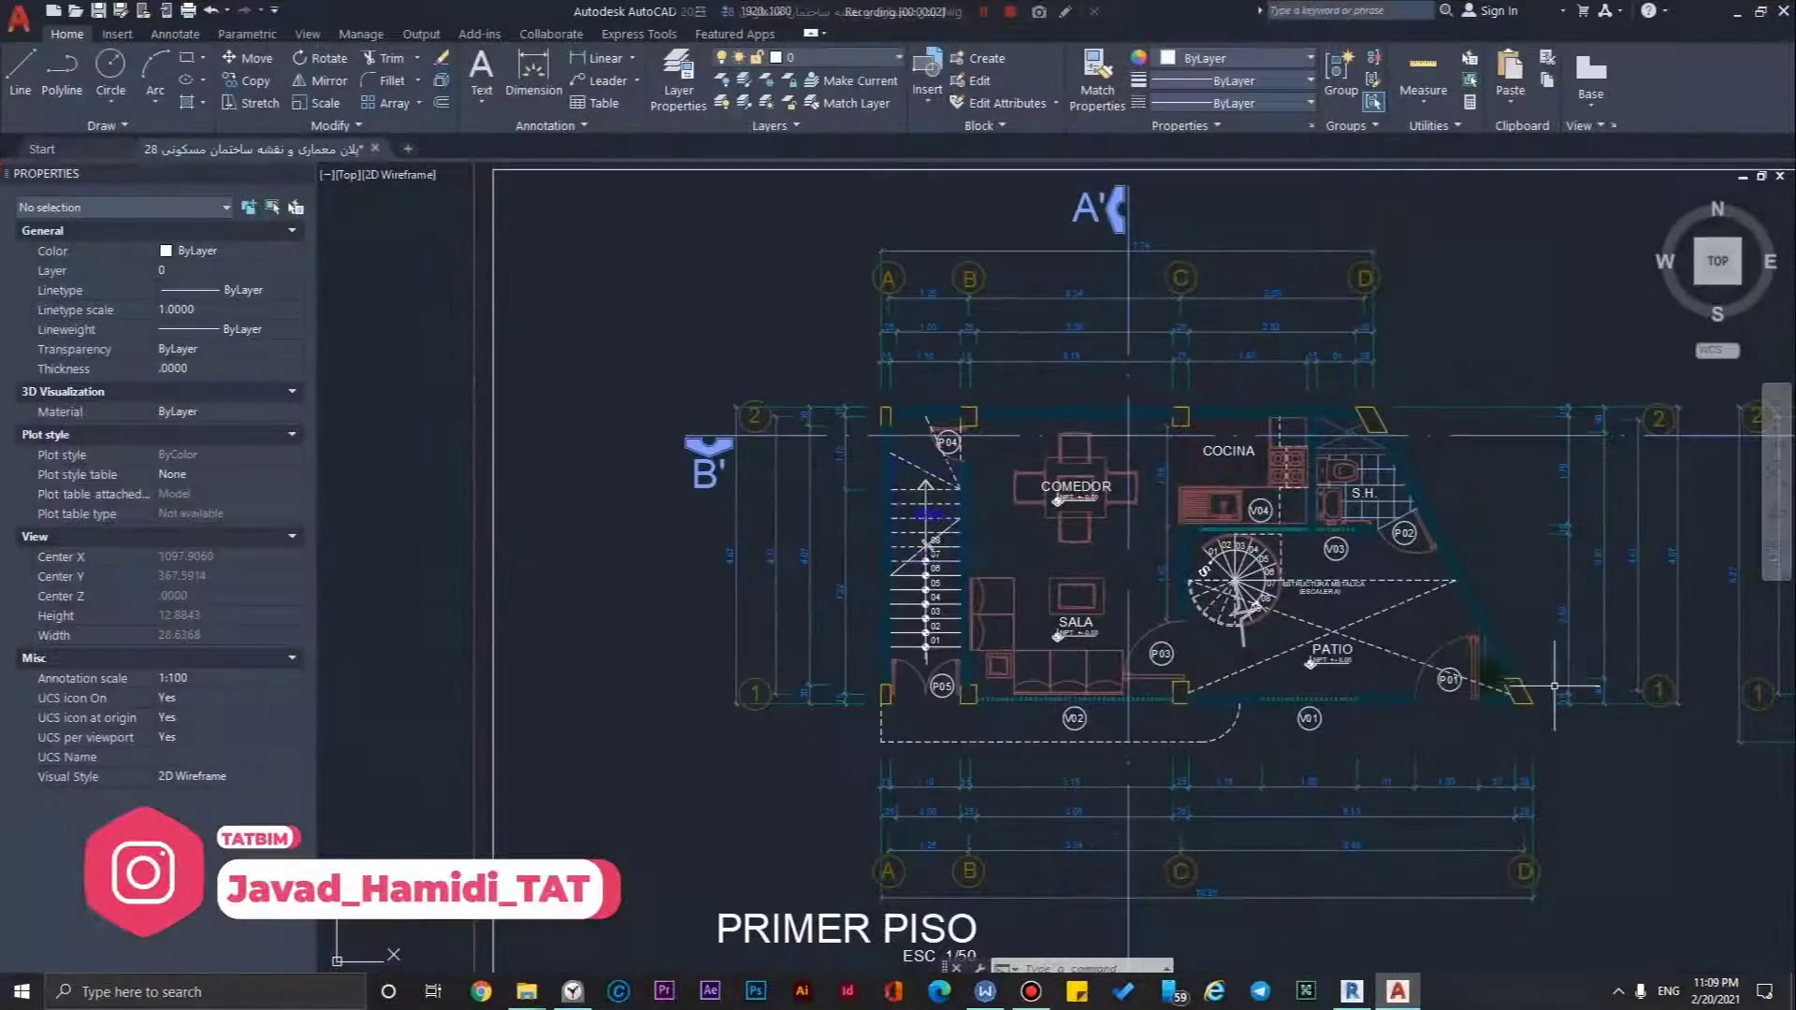
pyautogui.scroll(-3, 1403, 393)
pyautogui.scroll(1, 1143, 739)
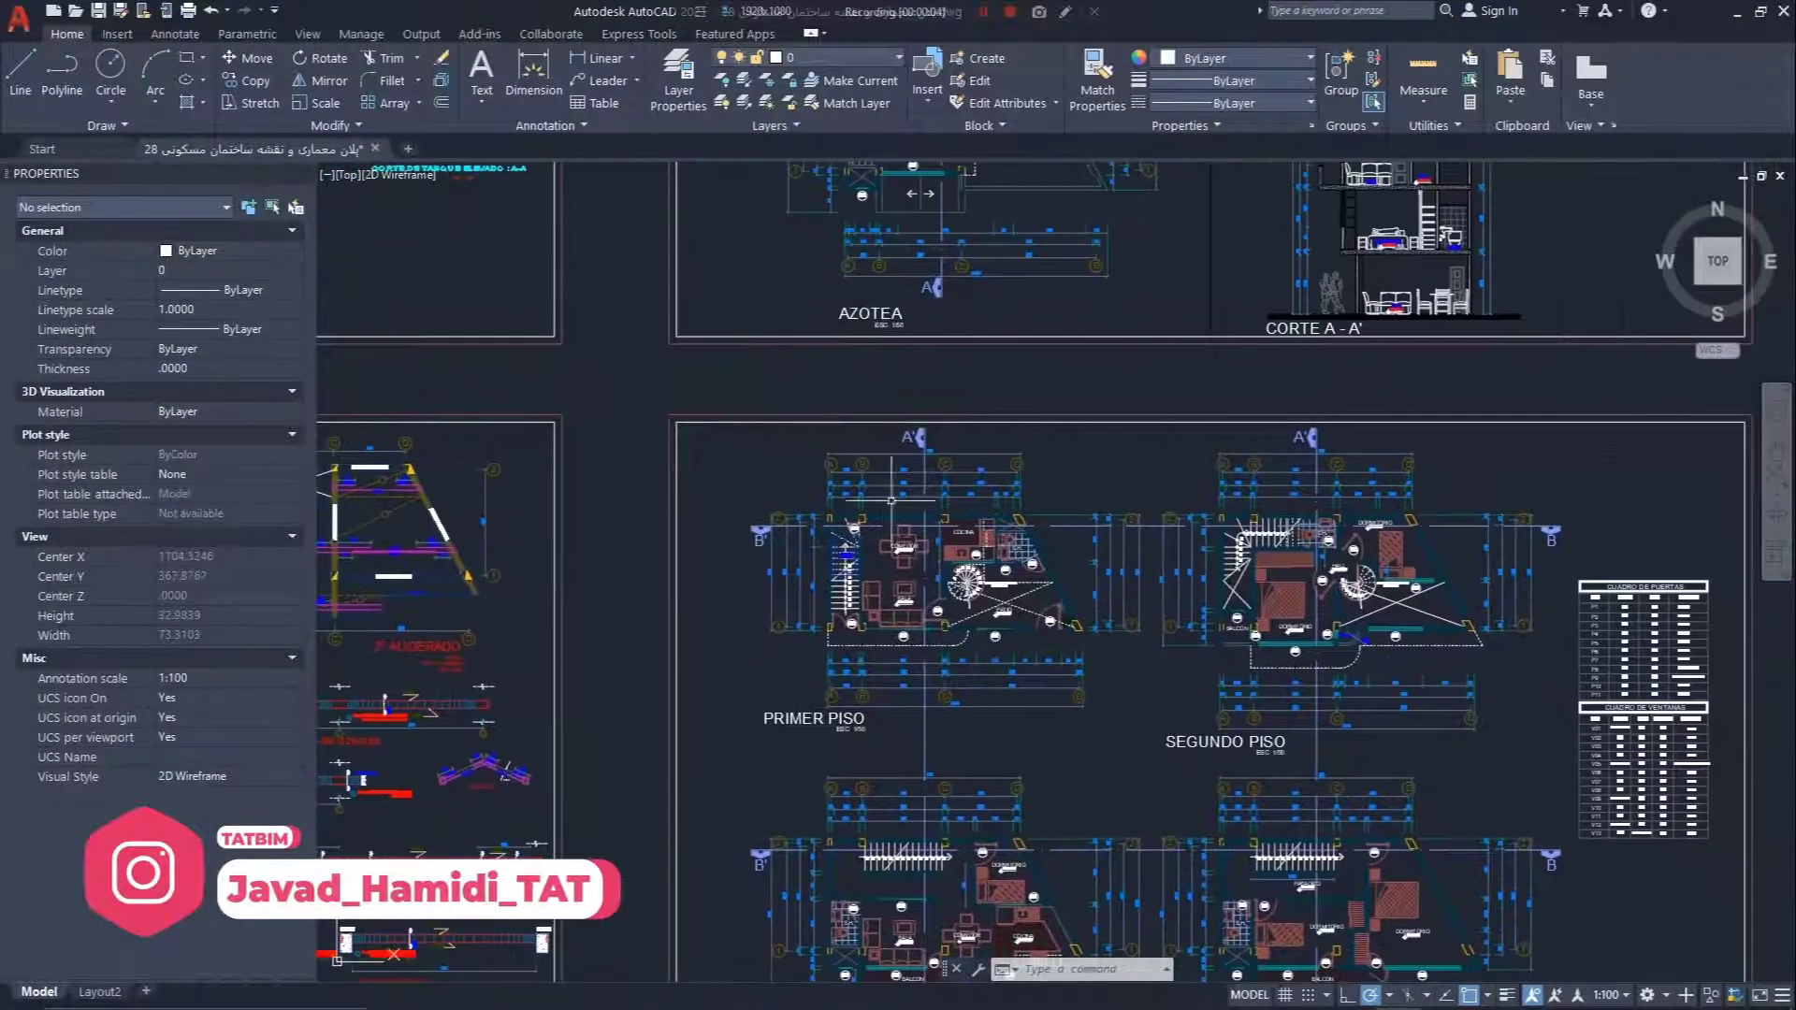
pyautogui.scroll(4, 1051, 651)
pyautogui.moveTo(958, 591); pyautogui.dragTo(1032, 597, button='middle')
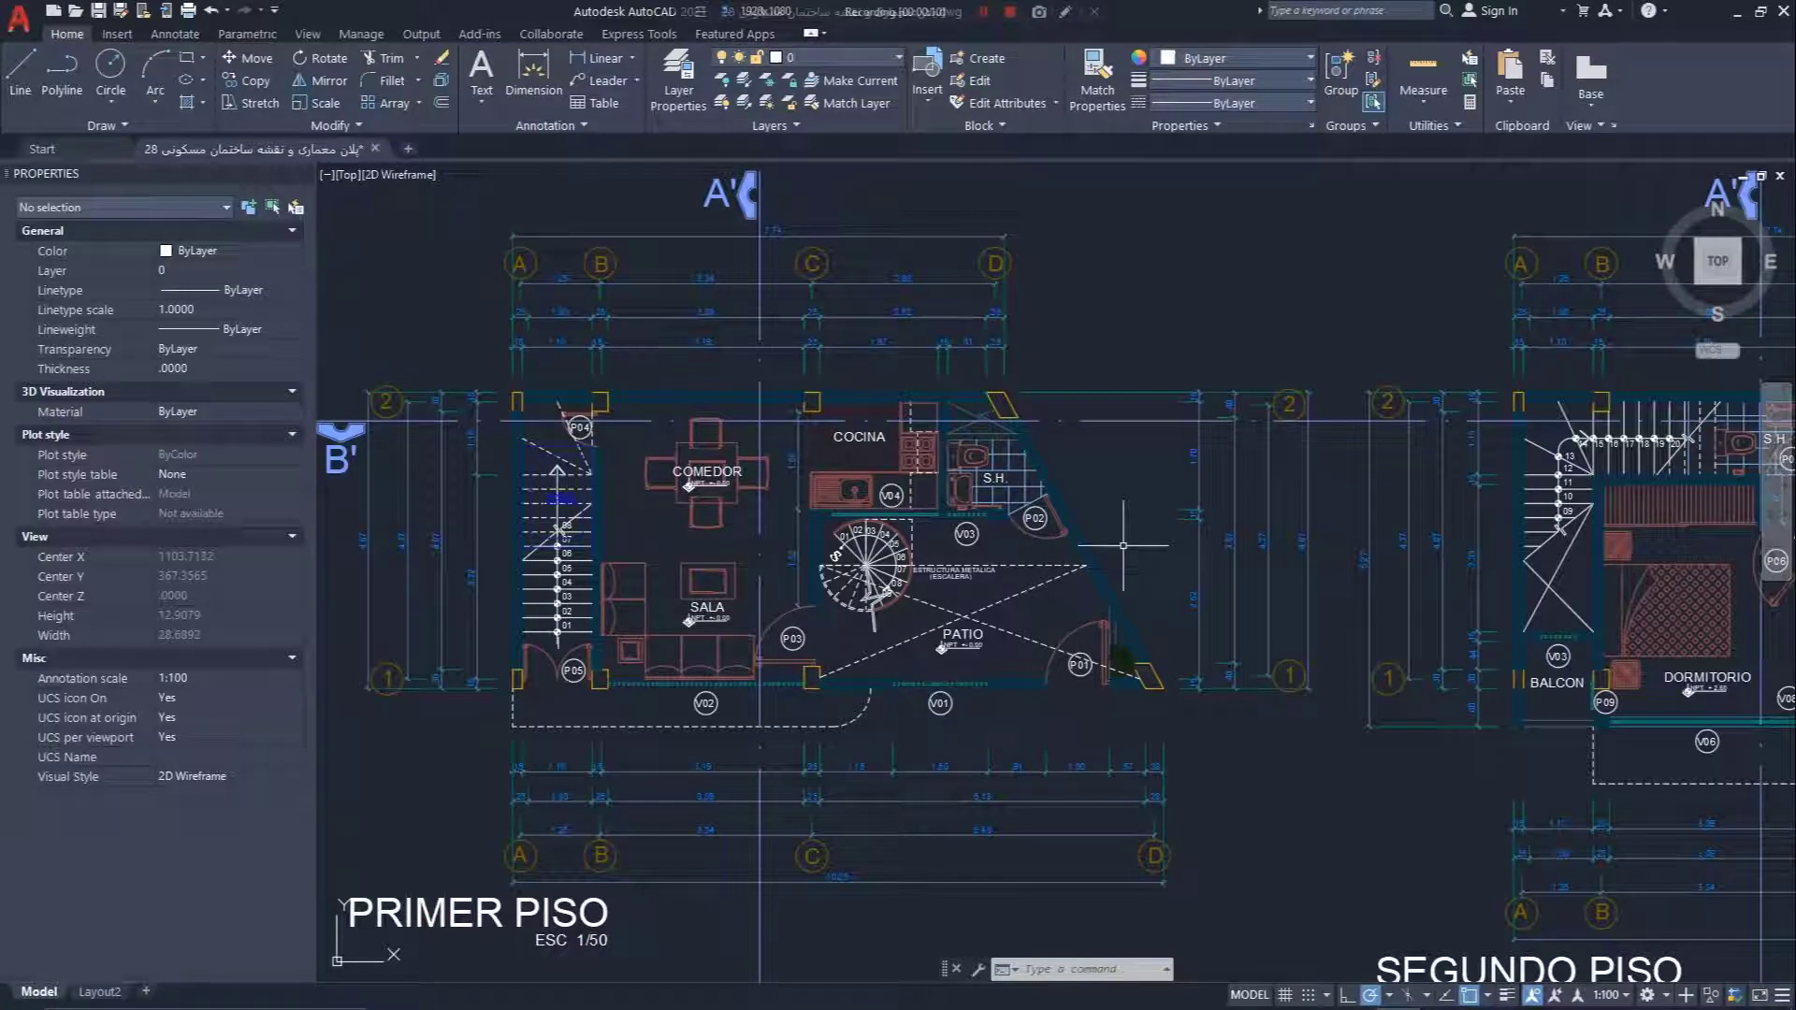
pyautogui.scroll(-4, 1150, 701)
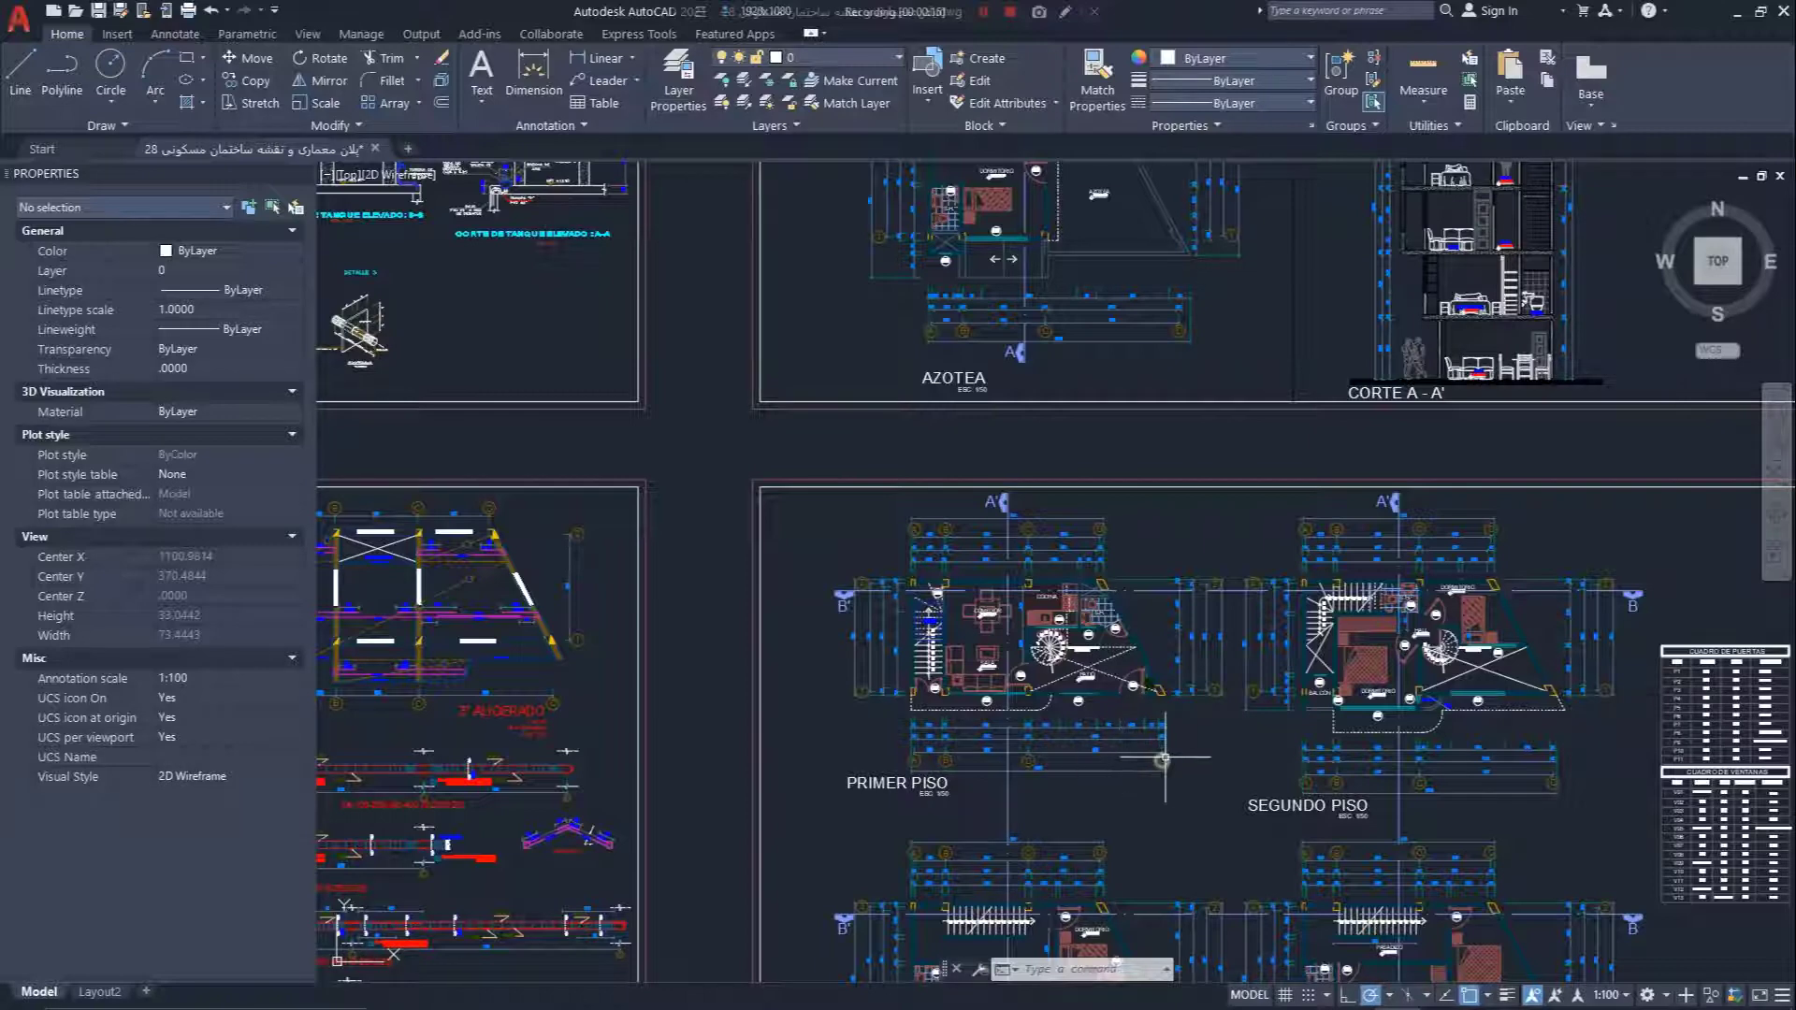
pyautogui.moveTo(1169, 746)
pyautogui.mouseDown(button='middle')
pyautogui.moveTo(1075, 729)
pyautogui.moveTo(996, 601)
pyautogui.mouseUp(button='middle')
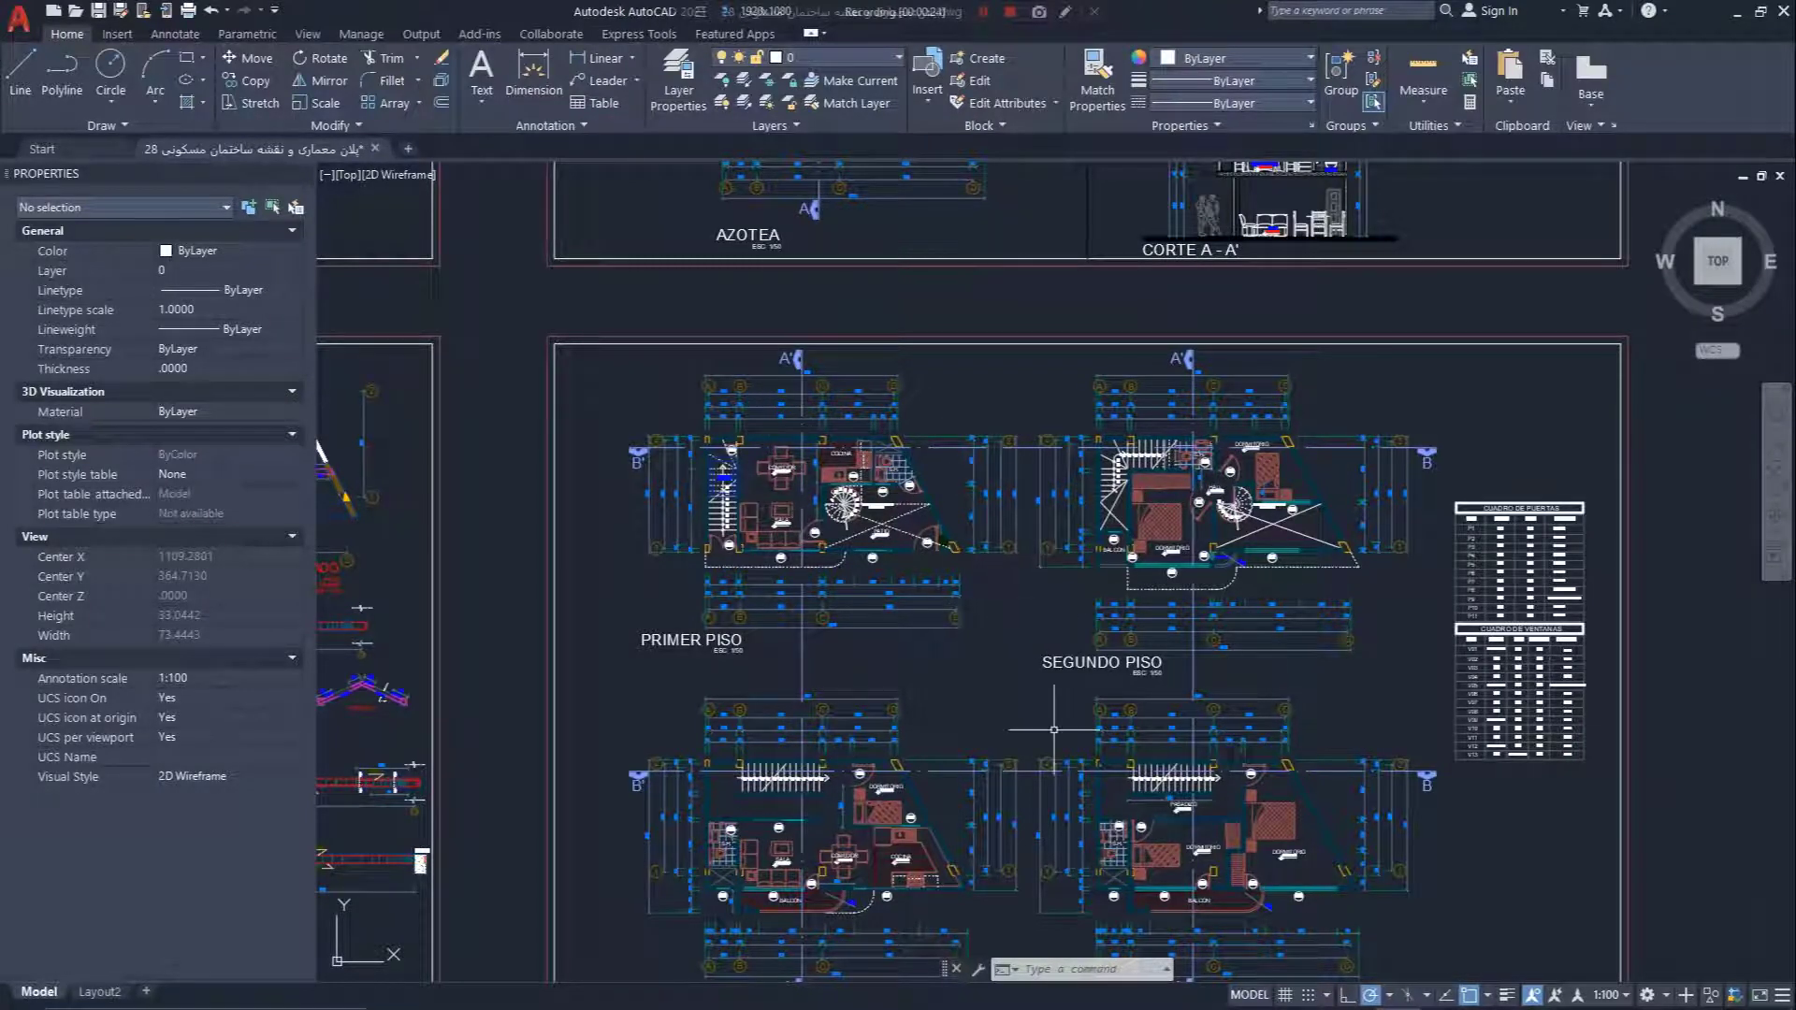
pyautogui.scroll(-3, 898, 548)
pyautogui.scroll(3, 852, 536)
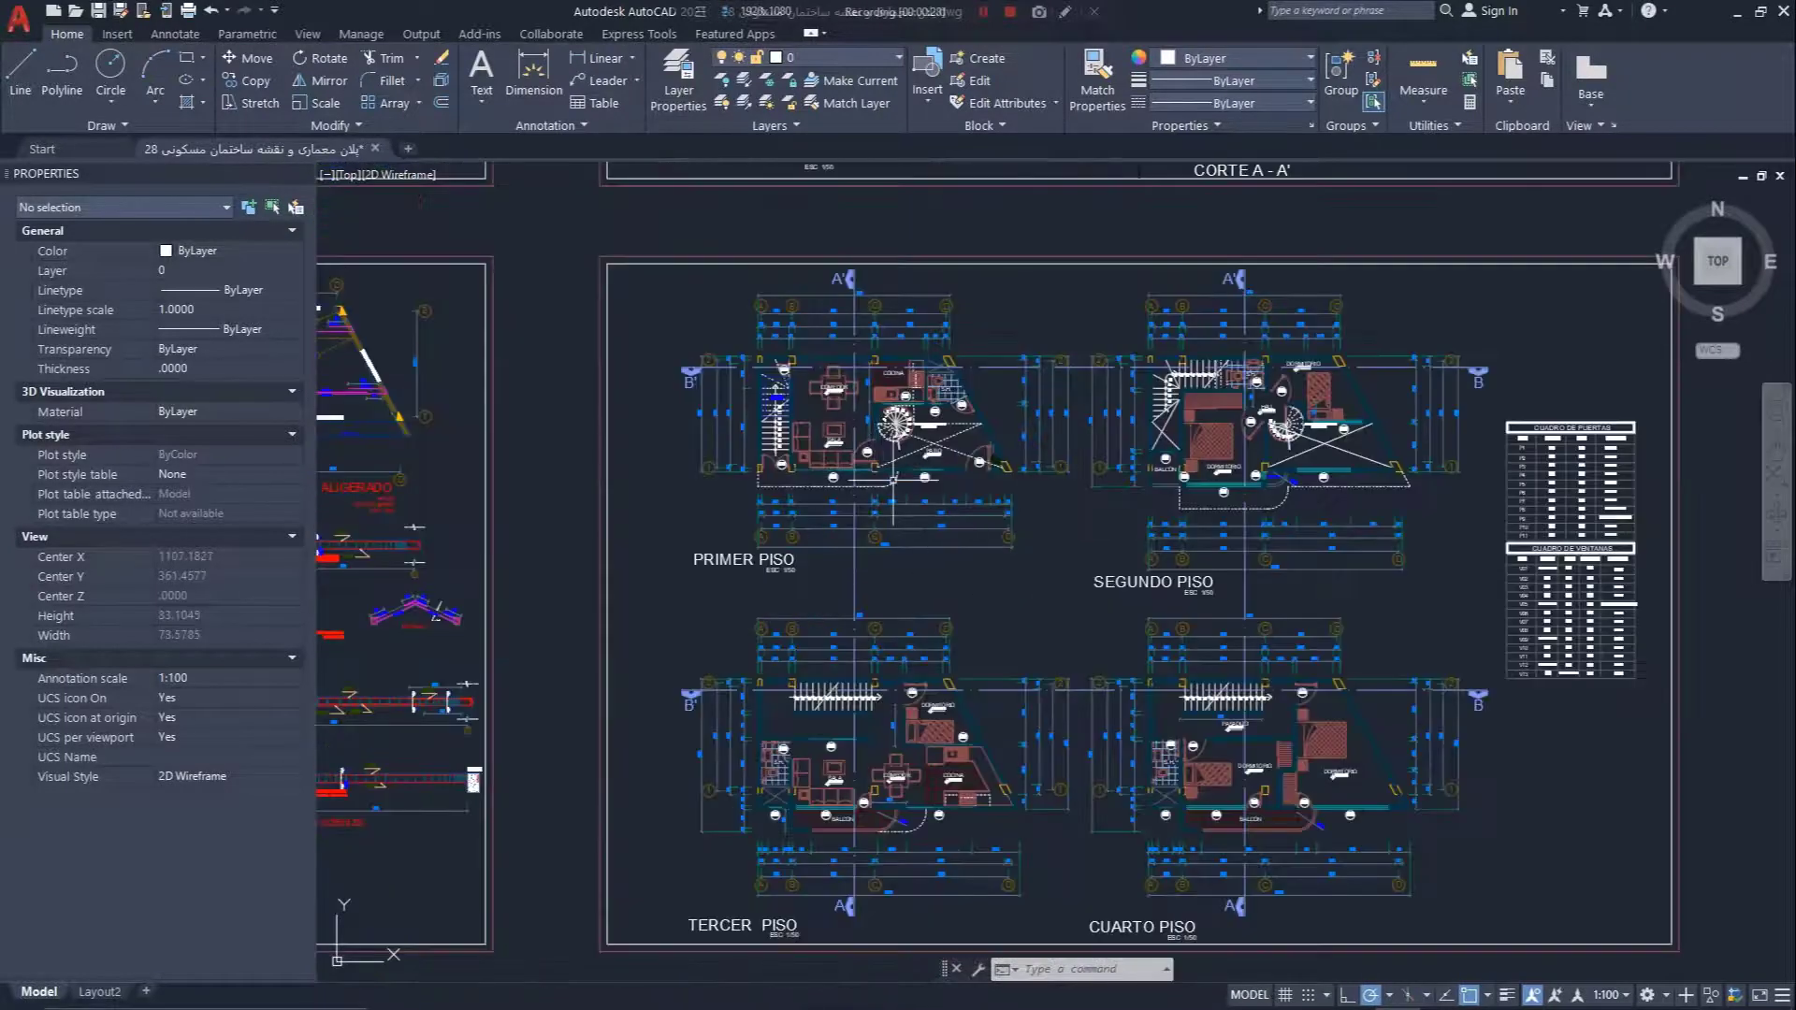
pyautogui.moveTo(928, 608)
pyautogui.mouseDown(button='middle')
pyautogui.moveTo(862, 585)
pyautogui.moveTo(876, 568)
pyautogui.mouseUp(button='middle')
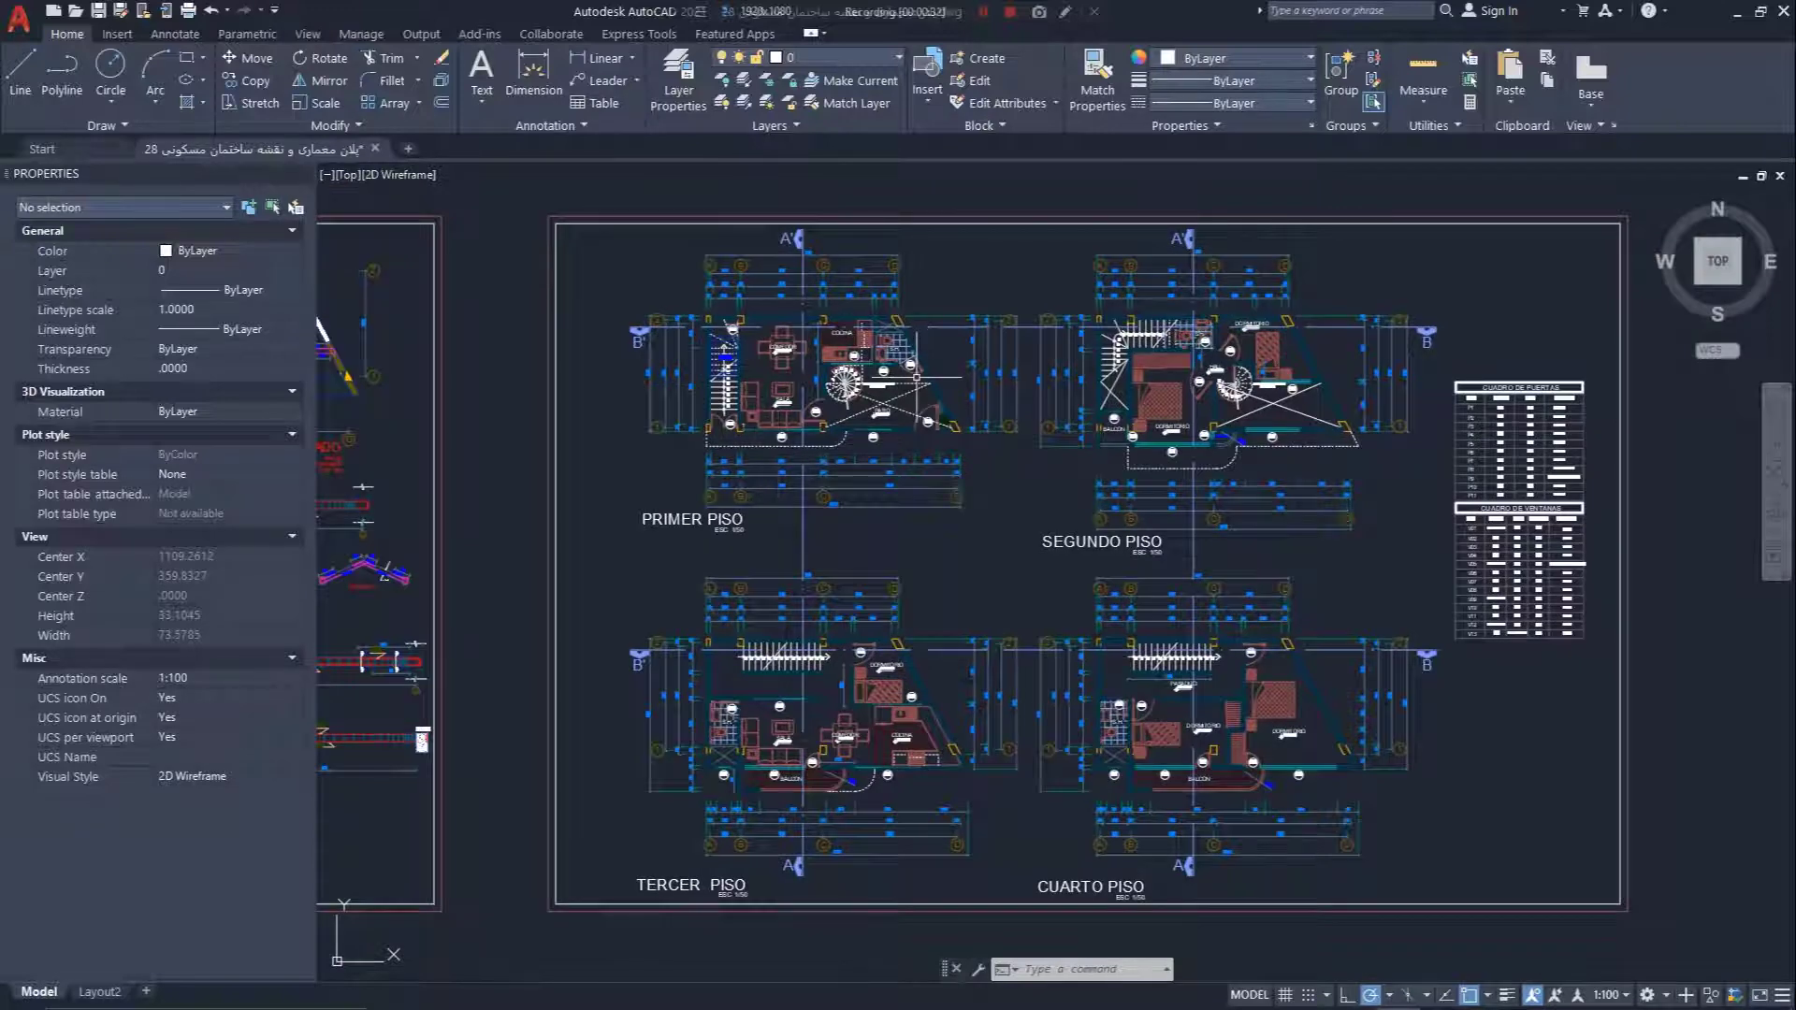
pyautogui.scroll(2, 692, 477)
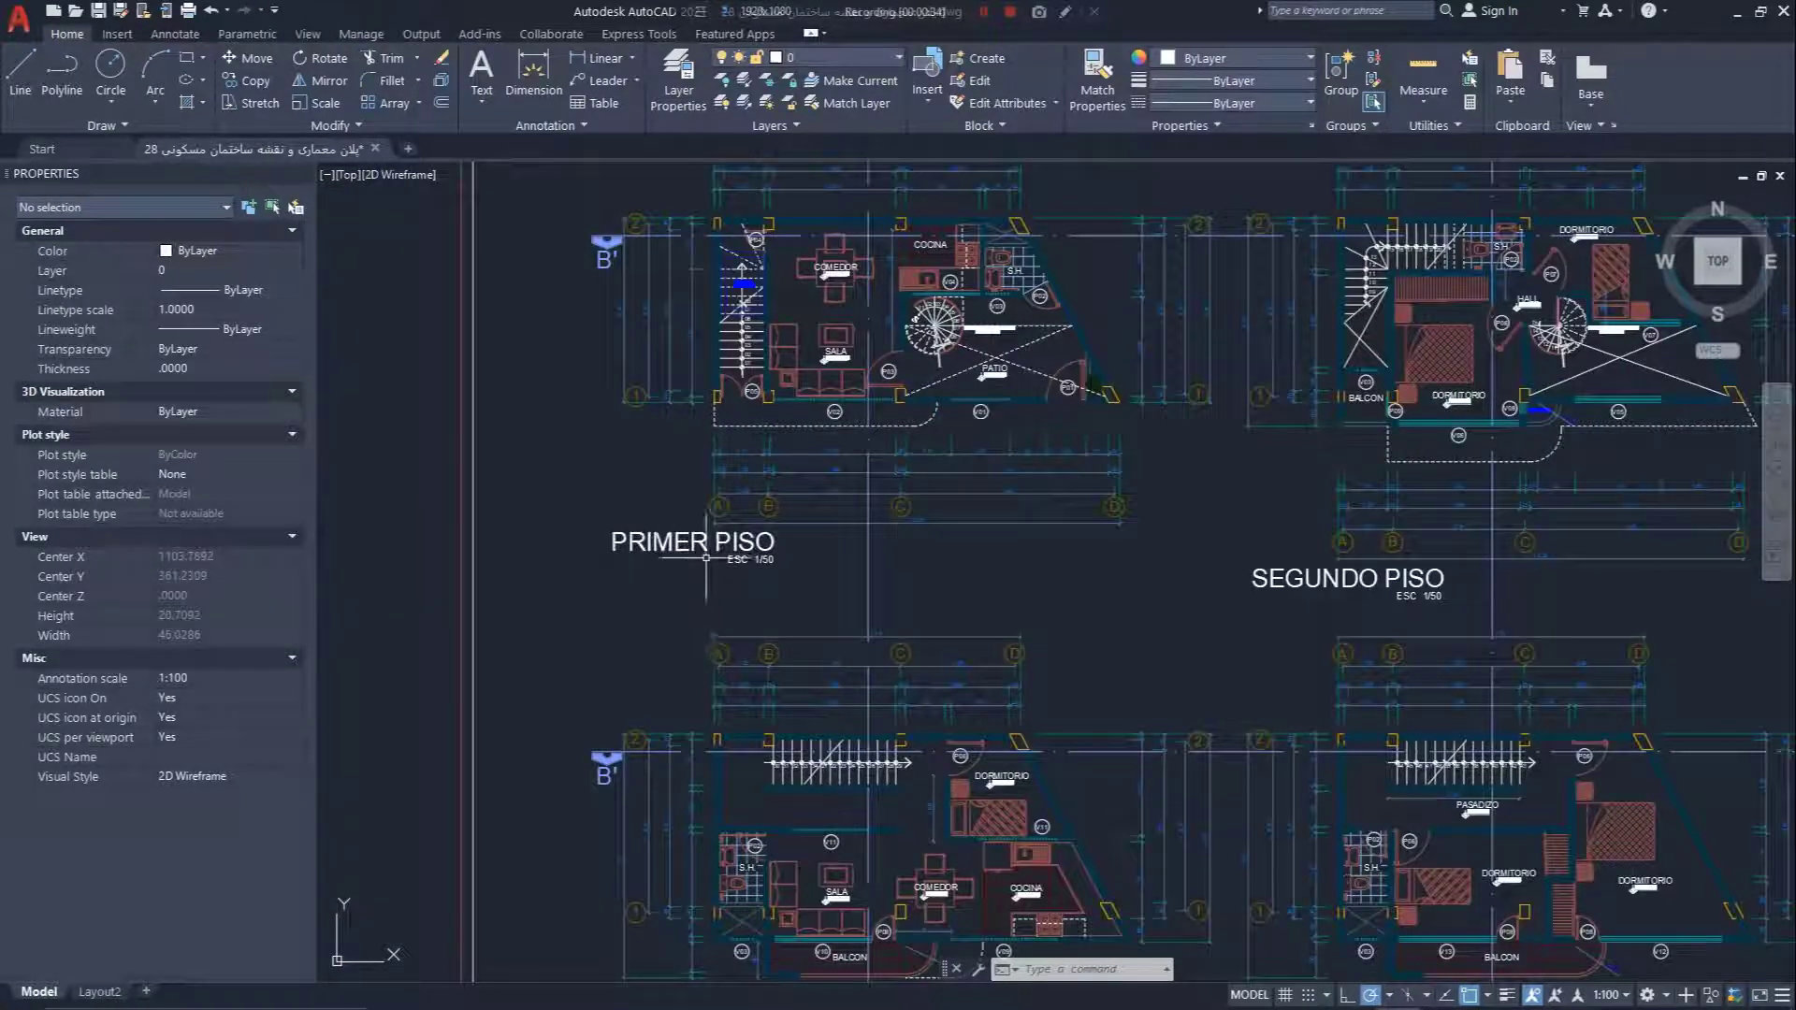
pyautogui.moveTo(715, 397); pyautogui.dragTo(814, 680, button='middle')
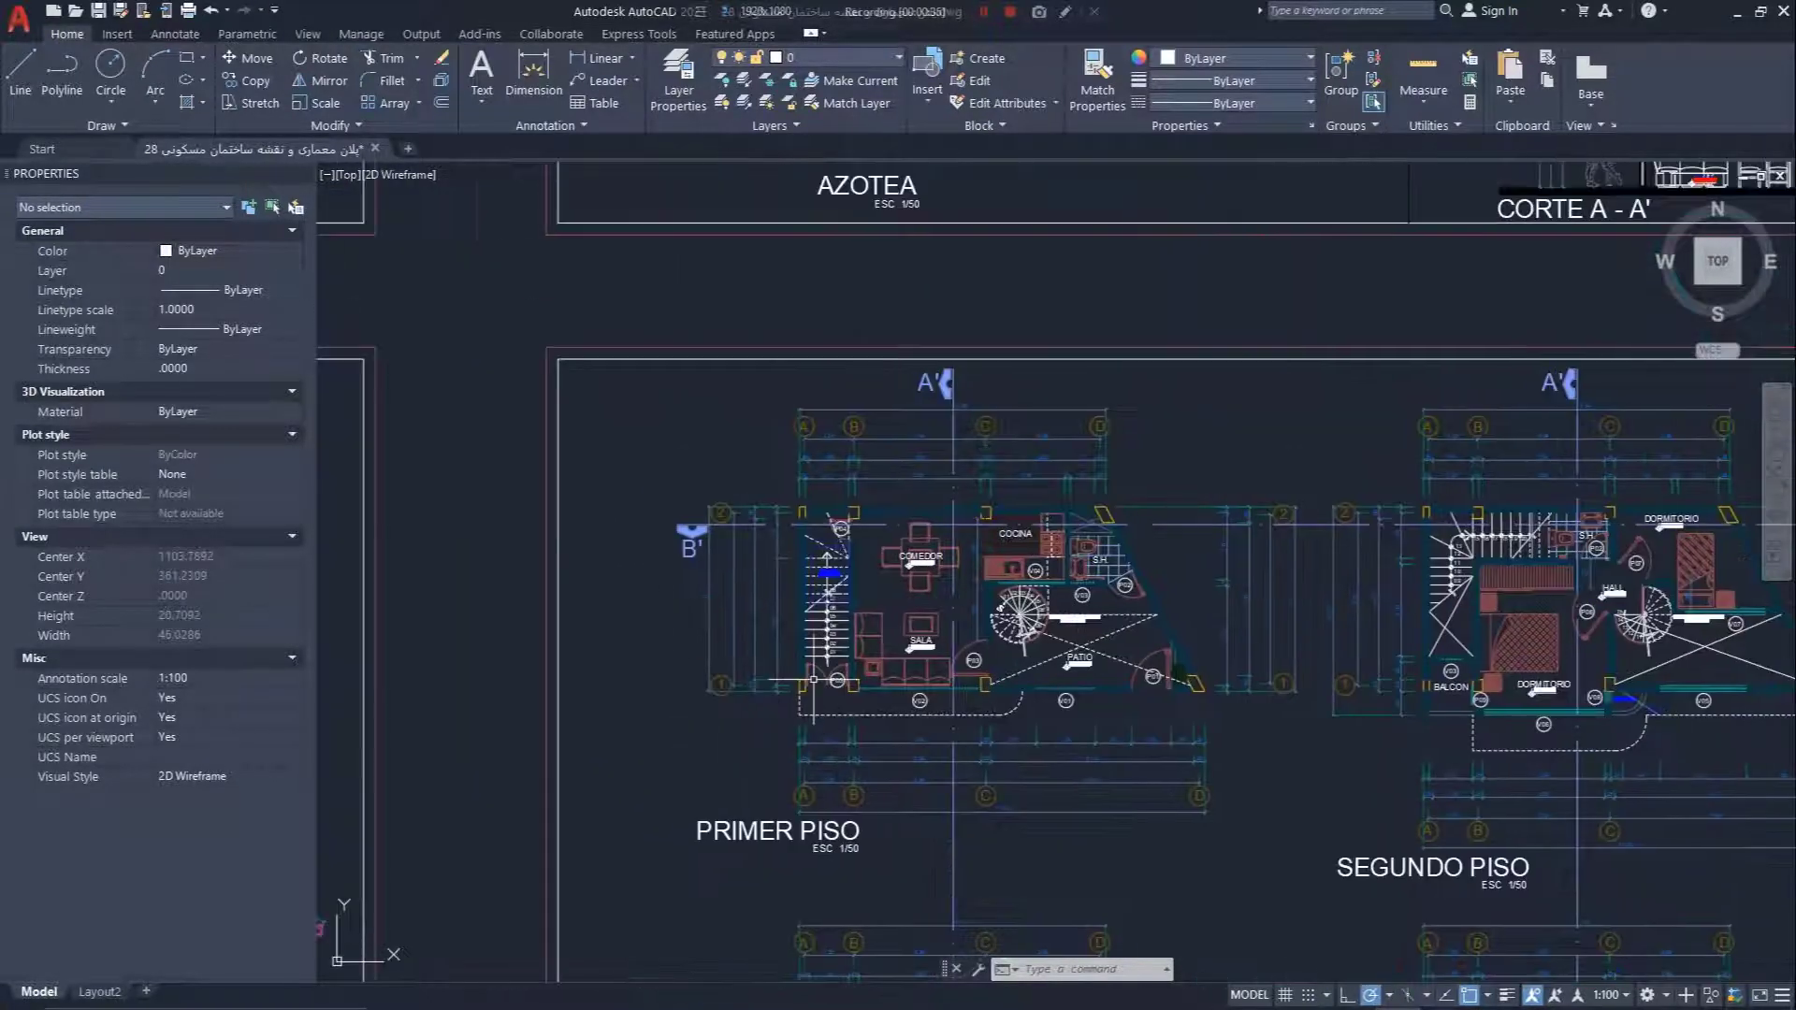
# - Copy the whole PRIMER PISO plan, including its dimensions, grid bubbles and title, to the clipboard
pyautogui.click(593, 373)
pyautogui.moveTo(1282, 830); pyautogui.dragTo(1159, 631, button='middle')
pyautogui.scroll(4, 1244, 731)
pyautogui.click(1261, 738)
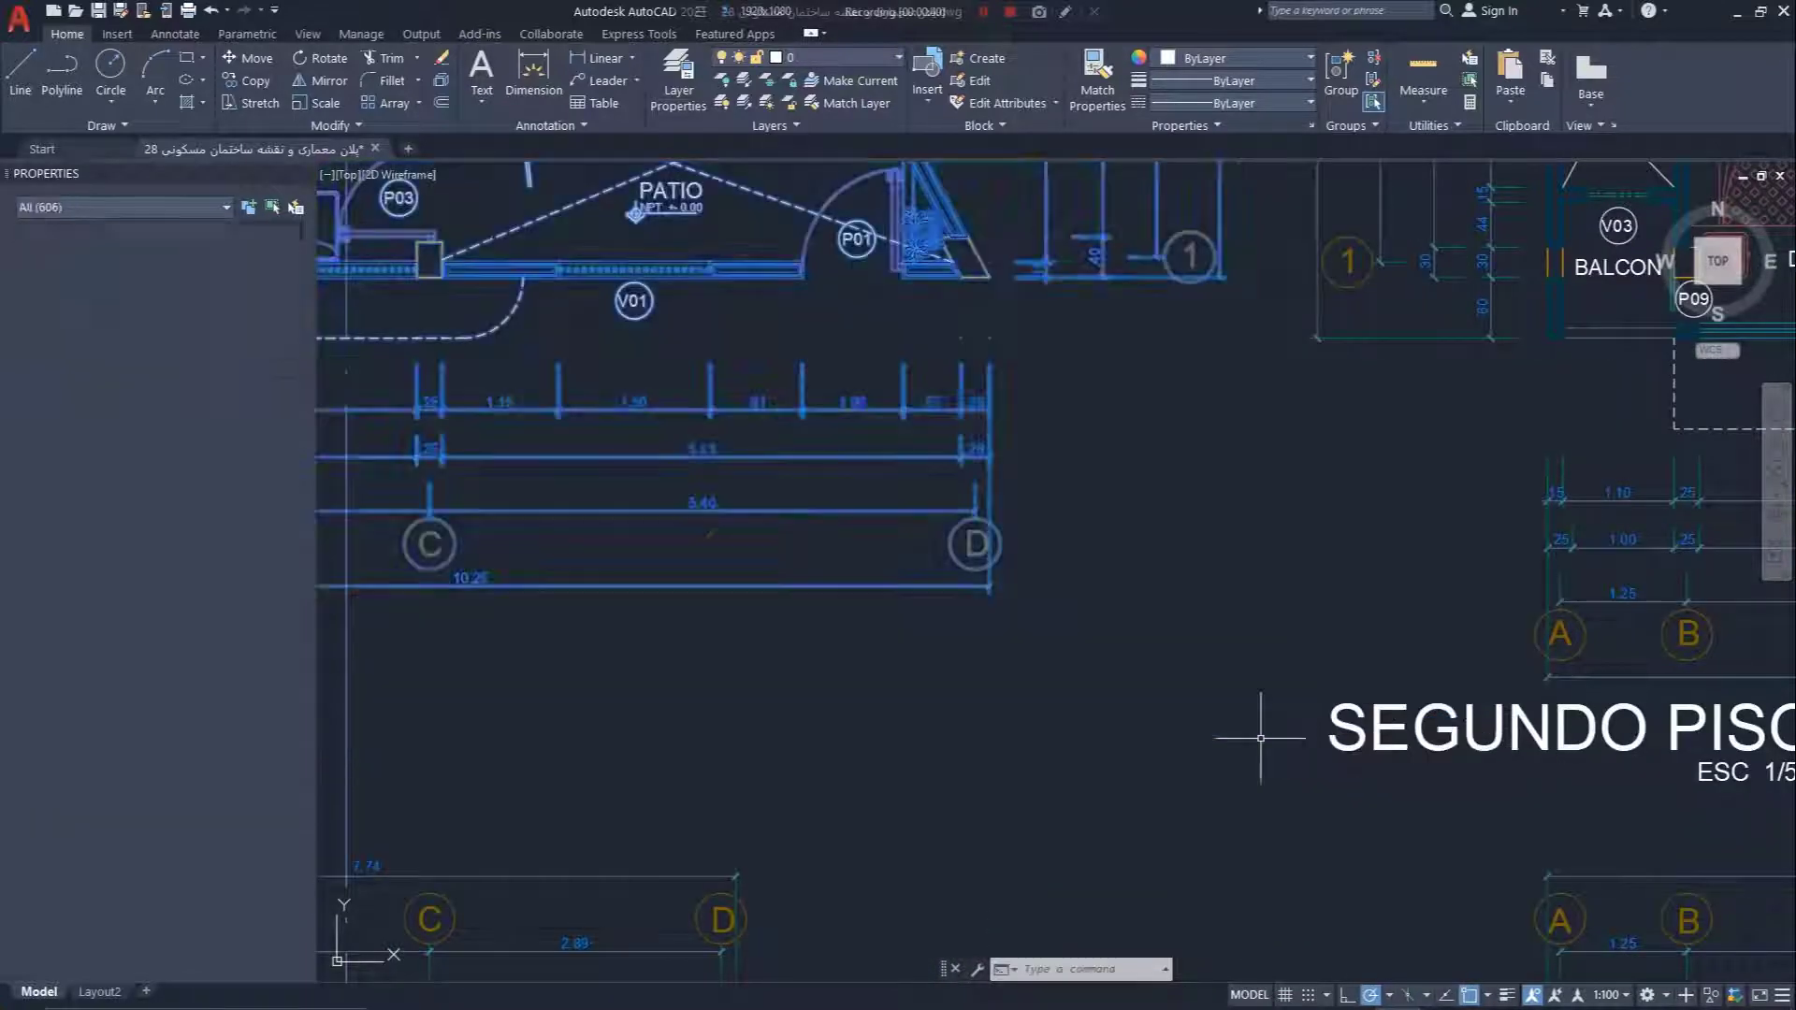
pyautogui.scroll(-5, 1261, 738)
pyautogui.moveTo(883, 742)
pyautogui.mouseDown(button='middle')
pyautogui.moveTo(955, 720)
pyautogui.moveTo(1168, 813)
pyautogui.mouseUp(button='middle')
pyautogui.hotkey('ctrl', 'c')
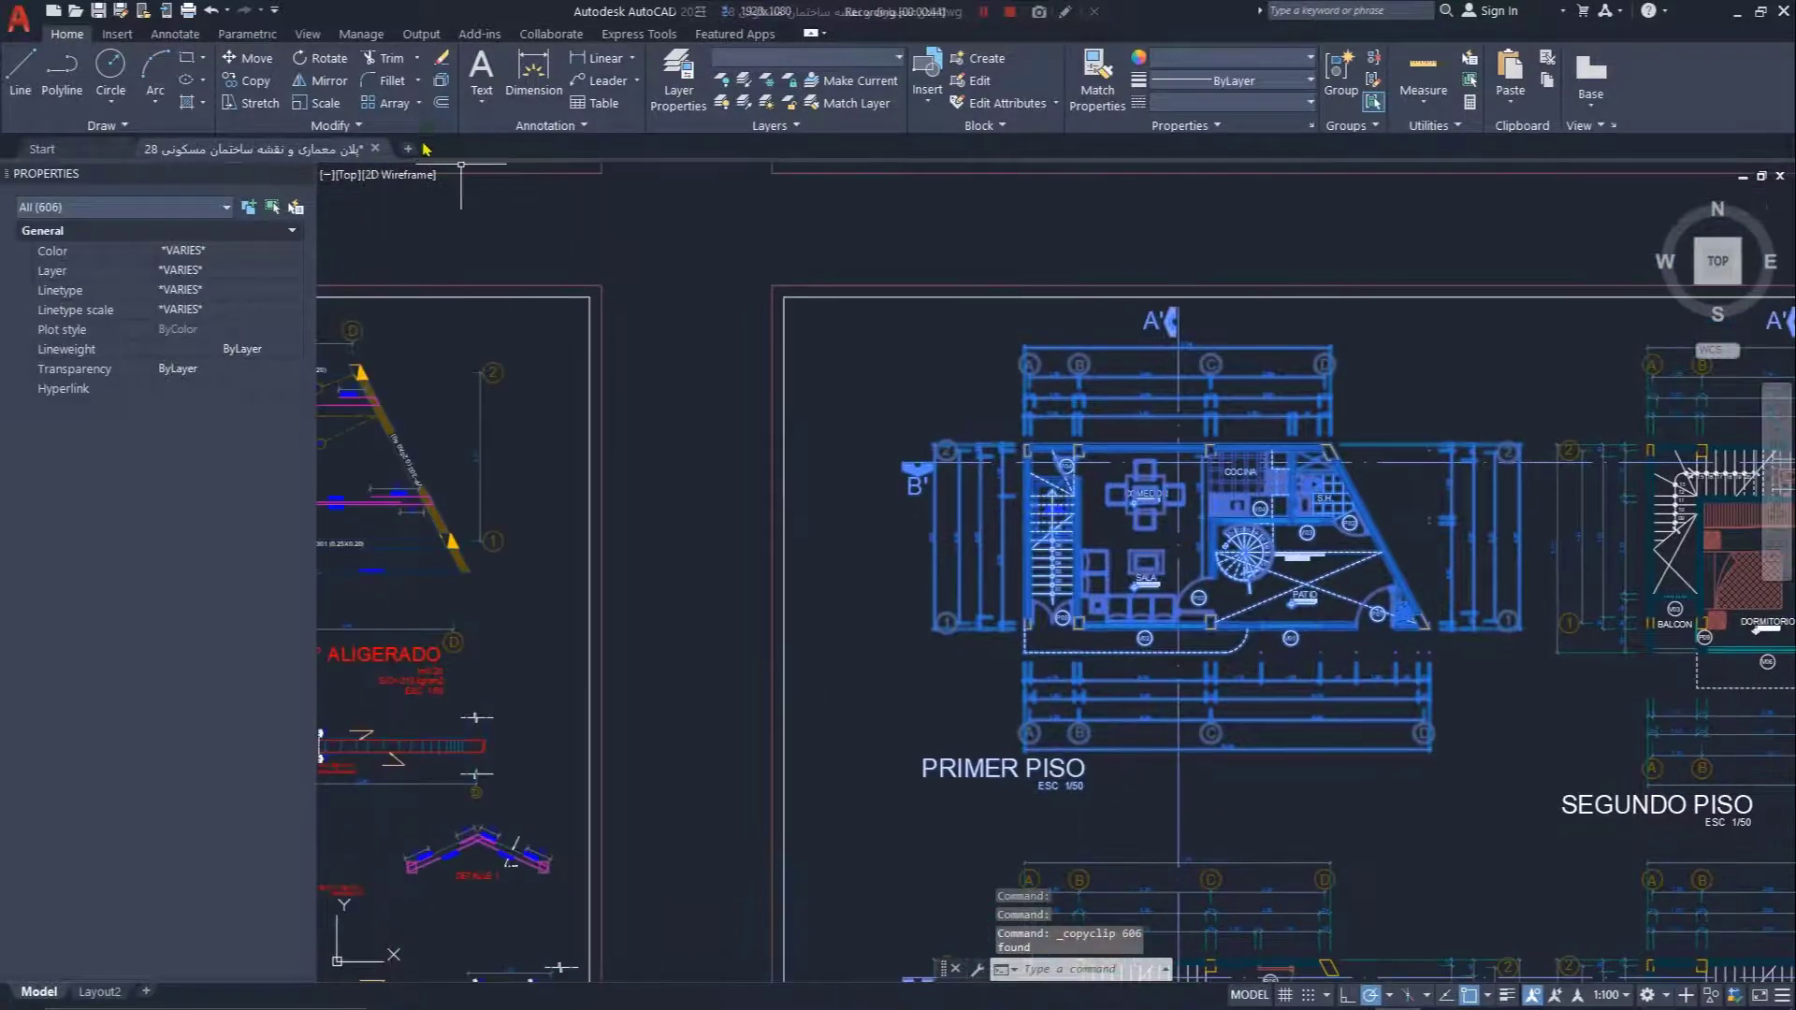
# - Create a new drawing and paste the copied PRIMER PISO plan at insertion point 0,0,0
pyautogui.click(408, 148)
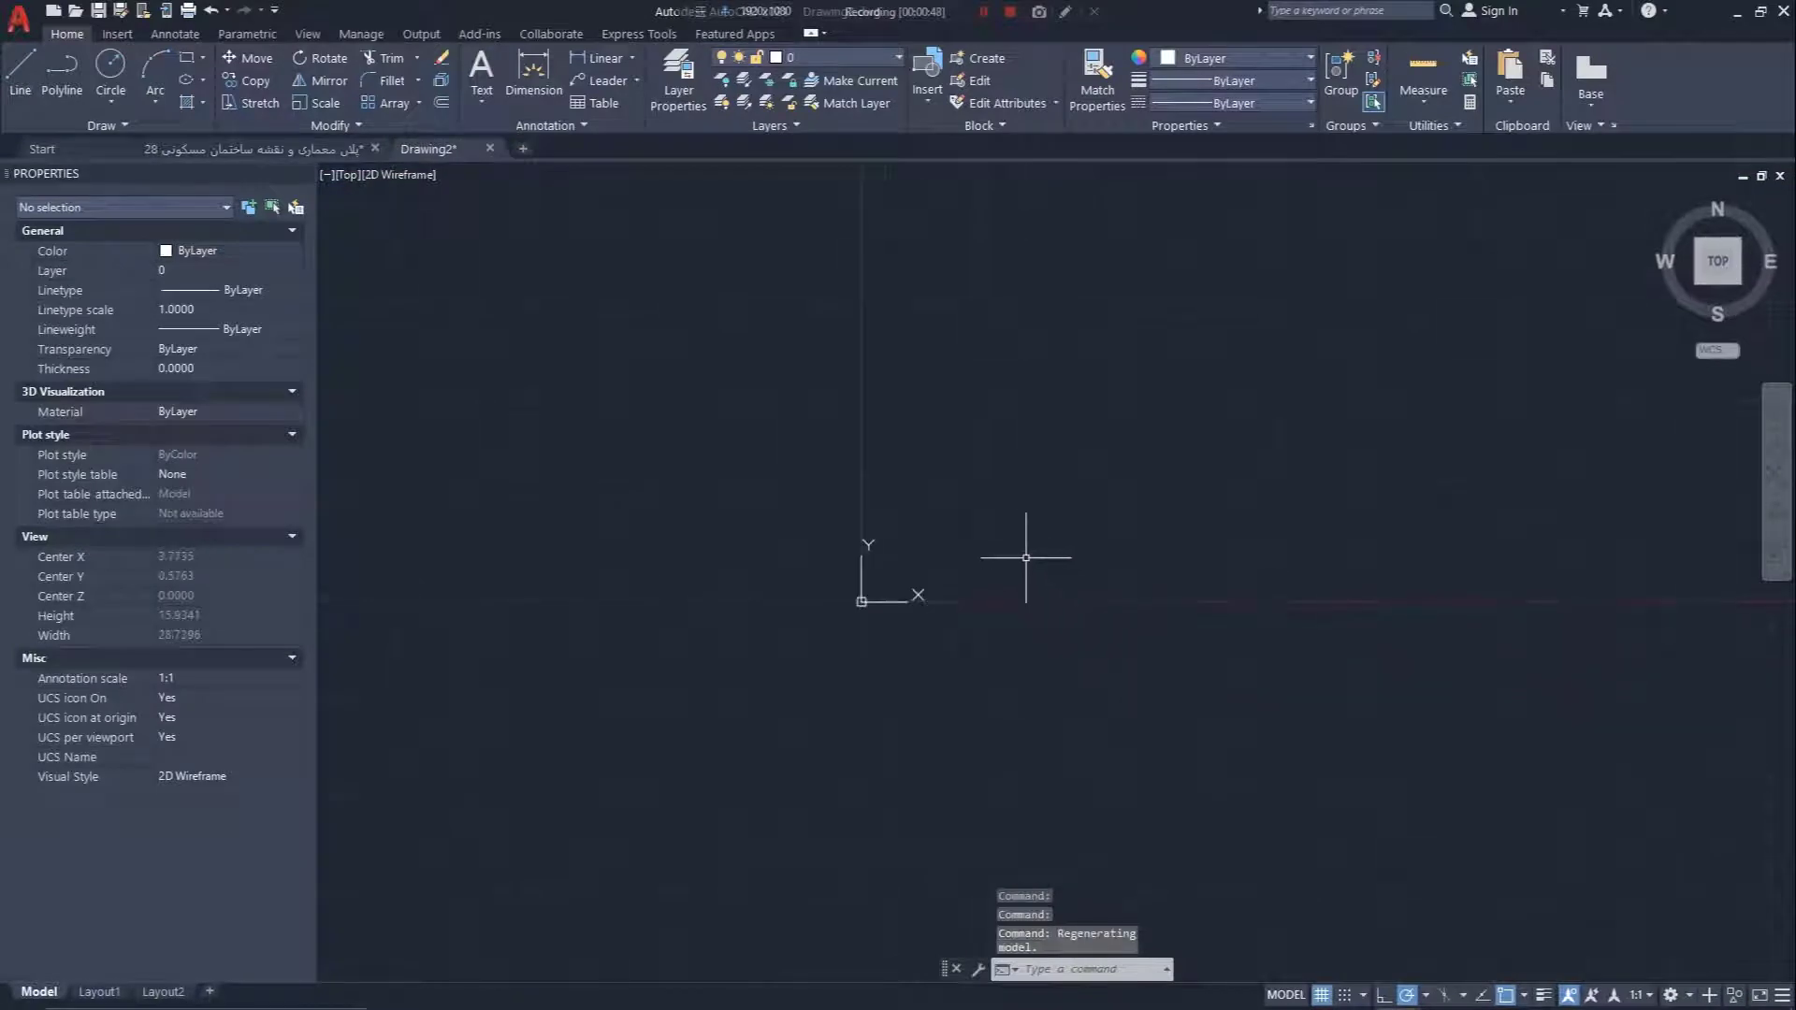
pyautogui.hotkey('ctrl', 'v')
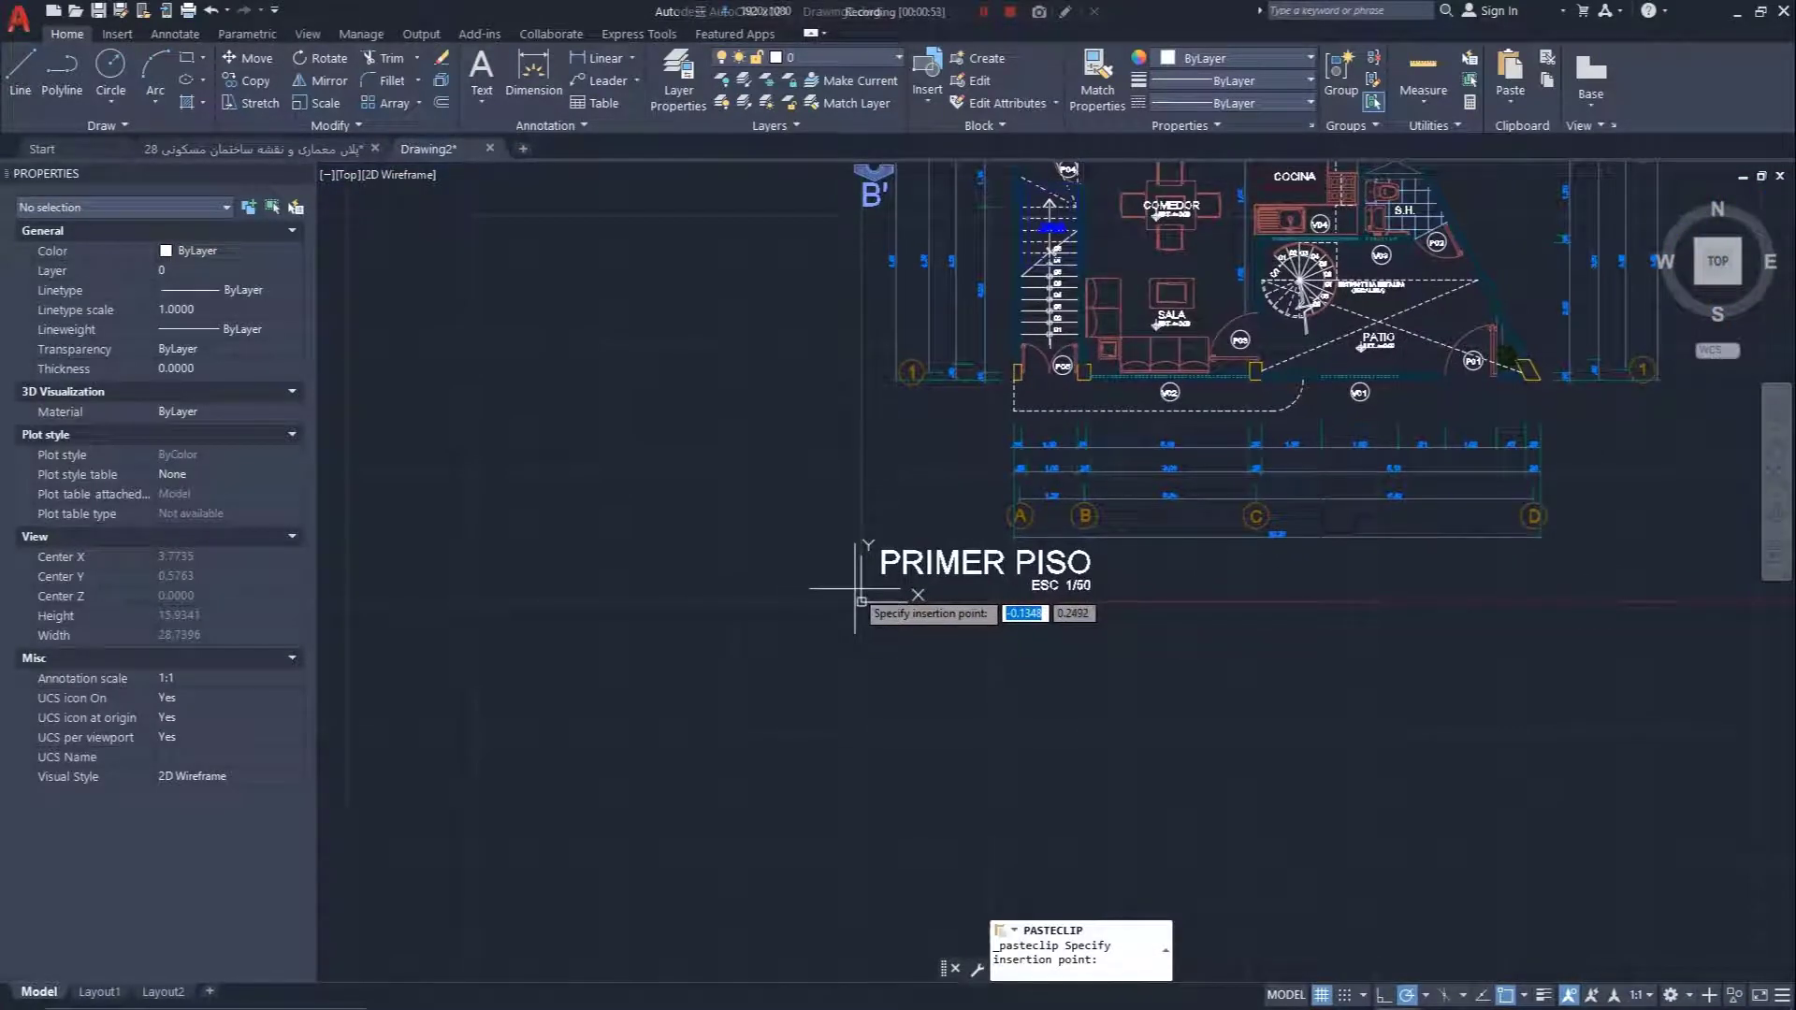
pyautogui.write('0')
pyautogui.press('Tab')
pyautogui.write('0')
pyautogui.press('Tab')
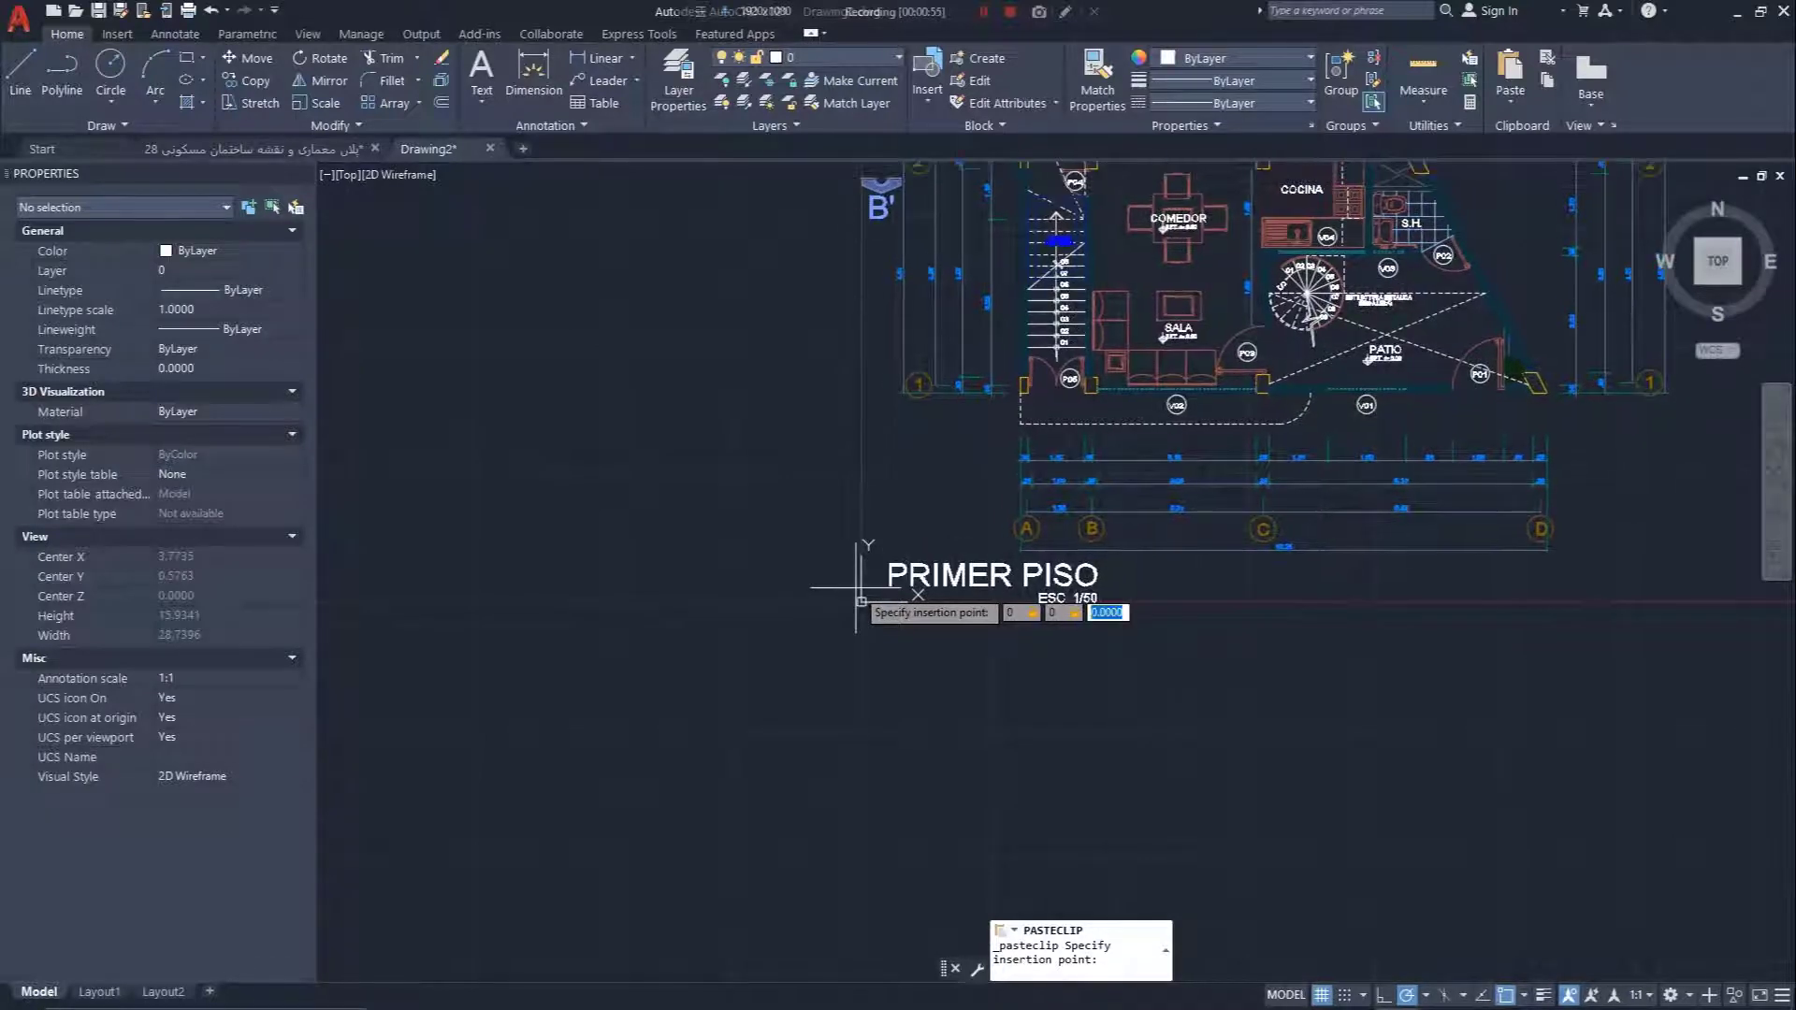
pyautogui.write('0')
pyautogui.press('Return')
pyautogui.press('Escape')
pyautogui.press('Escape')
# - Inspect the pasted PRIMER PISO plan, checking its location relative to the origin and its lower-left column corner
pyautogui.scroll(-5, 1034, 665)
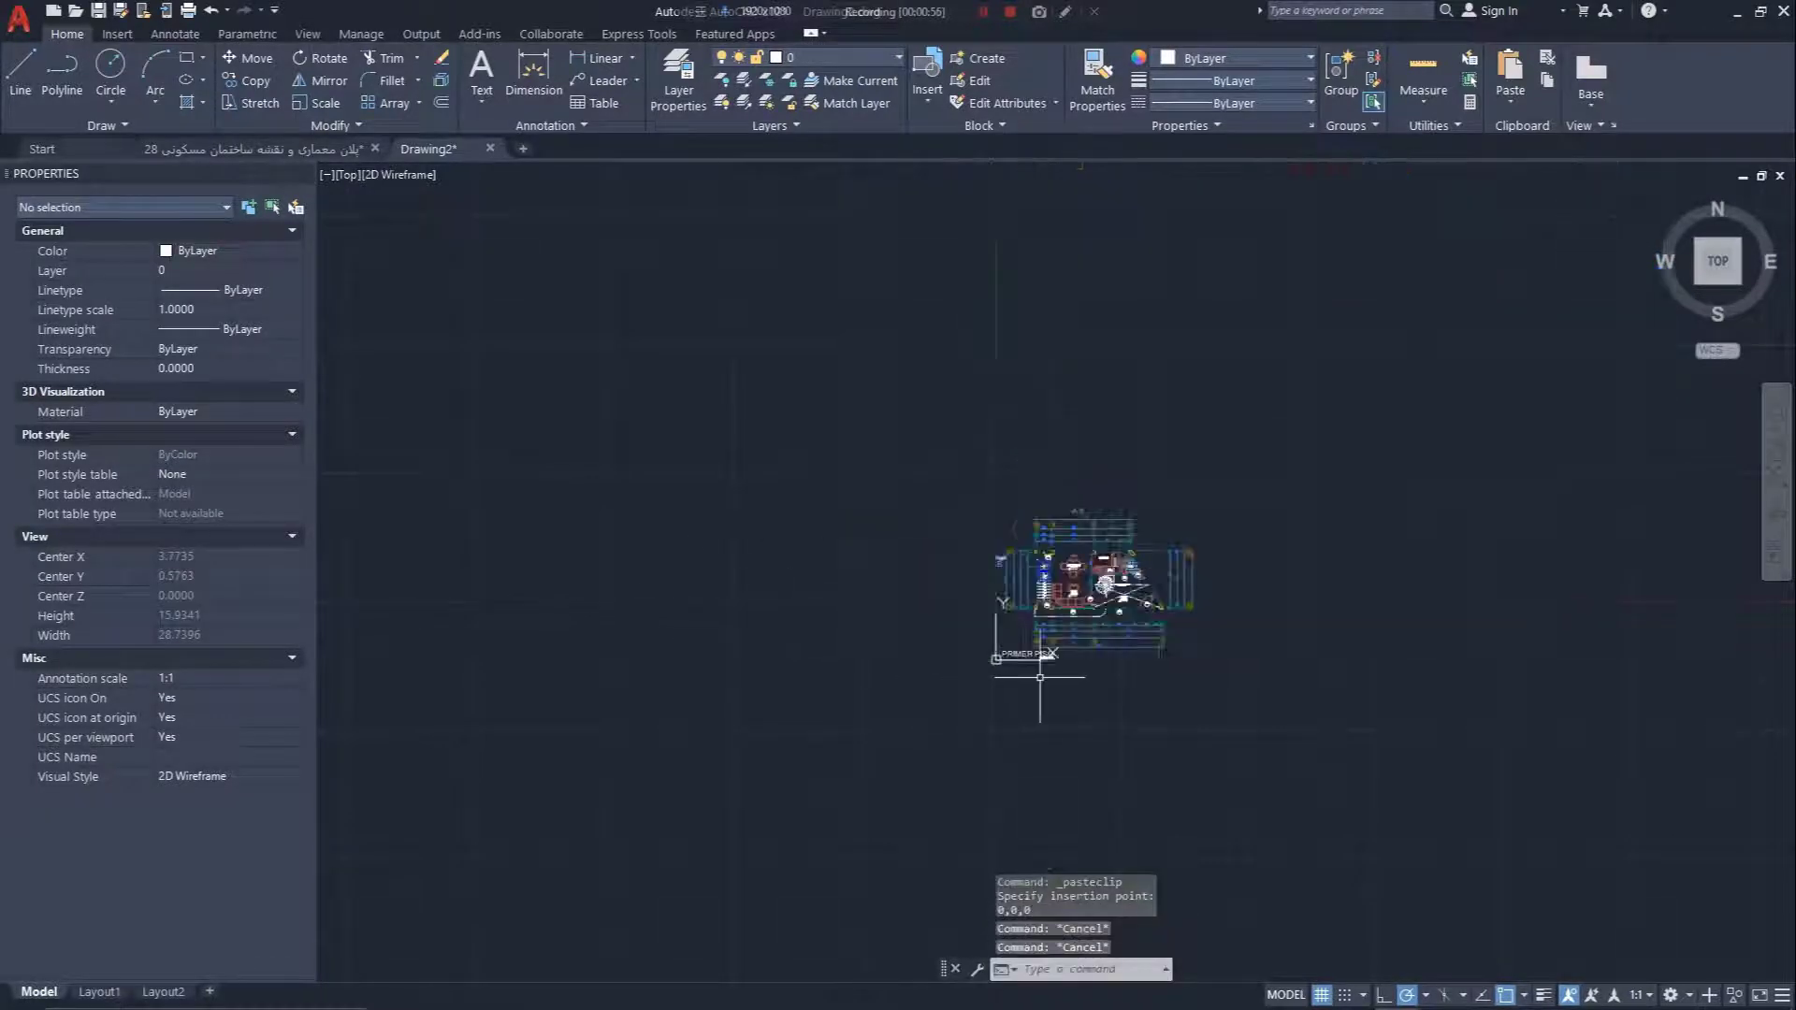
pyautogui.scroll(6, 1169, 697)
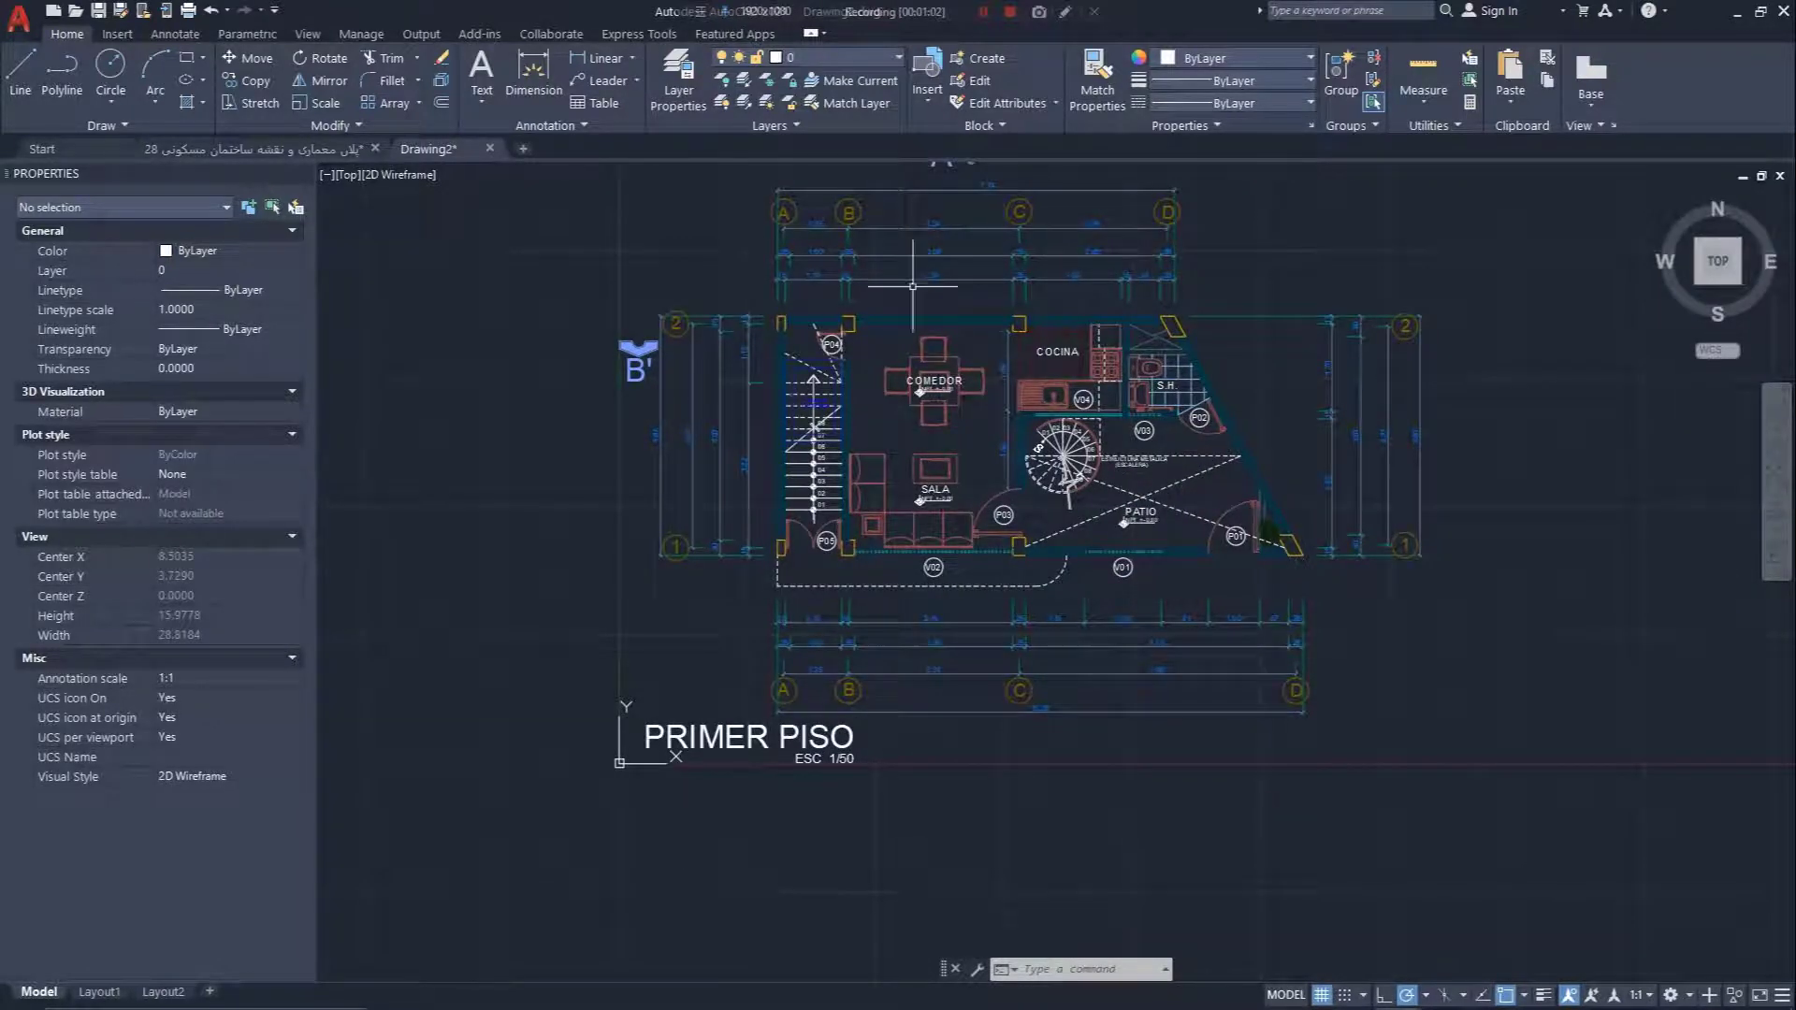
pyautogui.scroll(4, 911, 286)
pyautogui.moveTo(731, 585); pyautogui.dragTo(918, 316, button='middle')
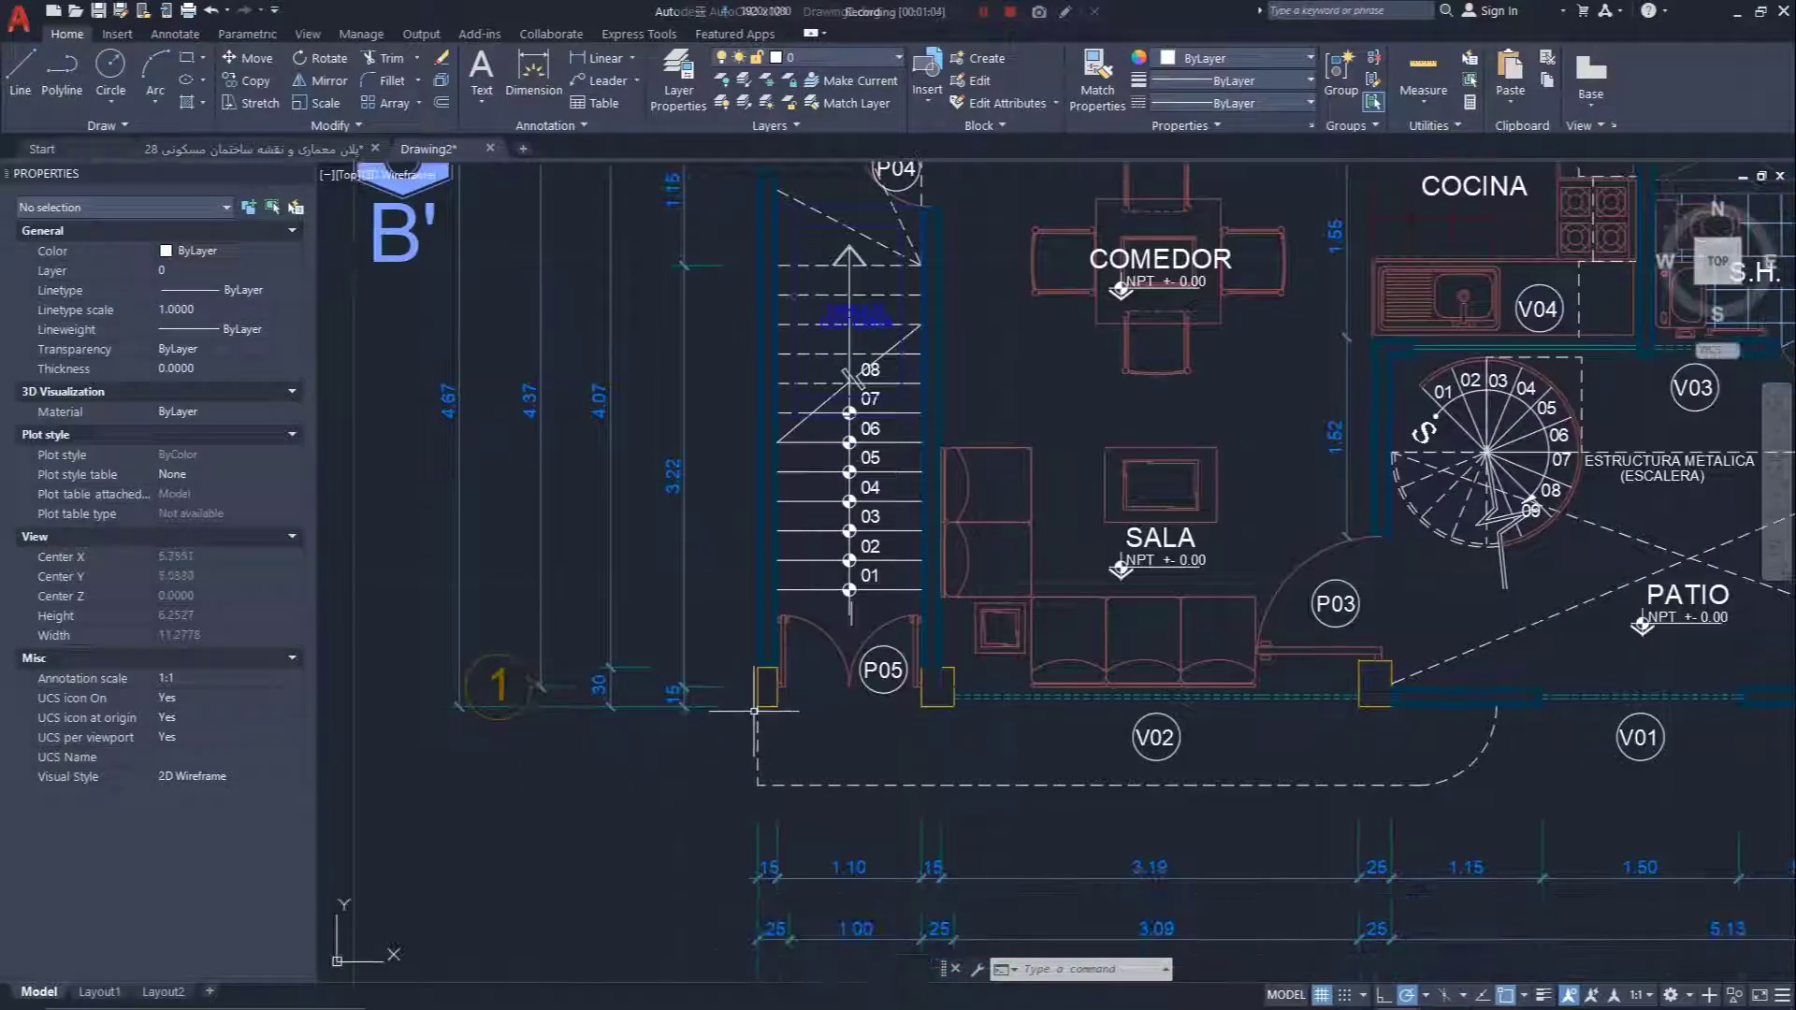
pyautogui.scroll(-8, 768, 715)
pyautogui.scroll(4, 779, 688)
pyautogui.scroll(8, 723, 462)
pyautogui.scroll(-6, 1034, 458)
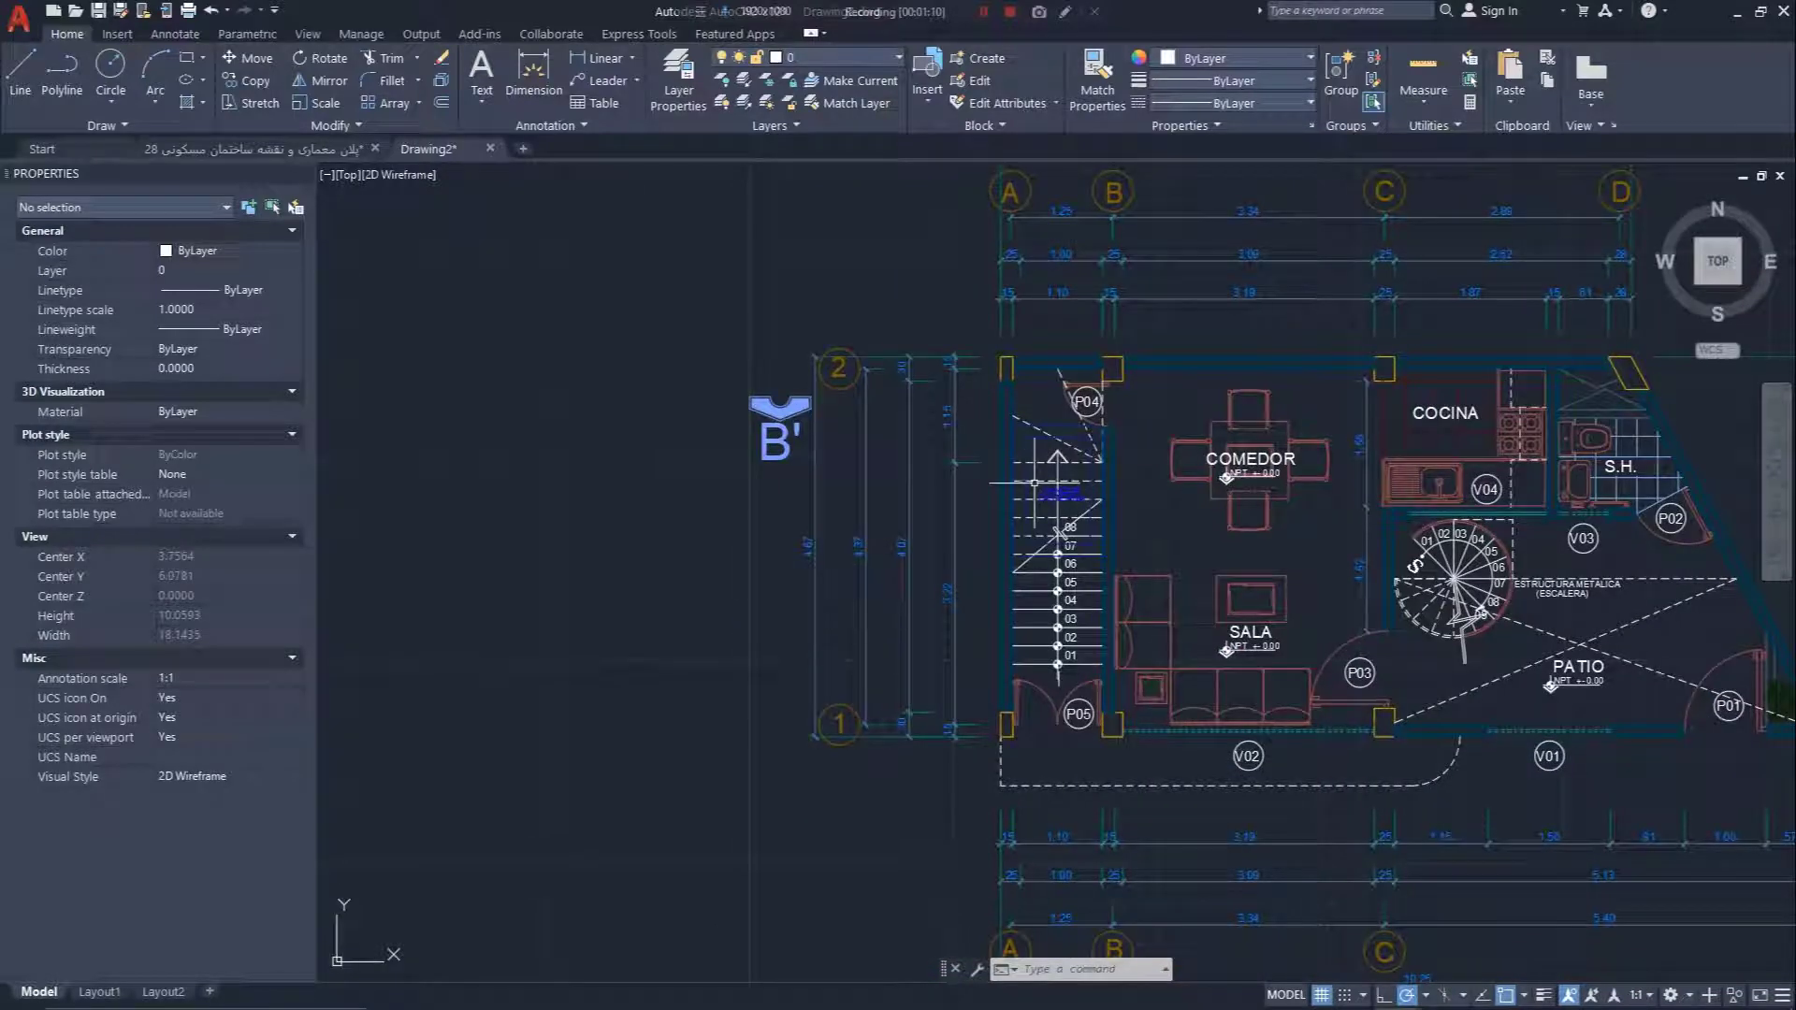
# - Save the new drawing to the Desktop as PLAN 1 and close it
pyautogui.hotkey('ctrl', 's')
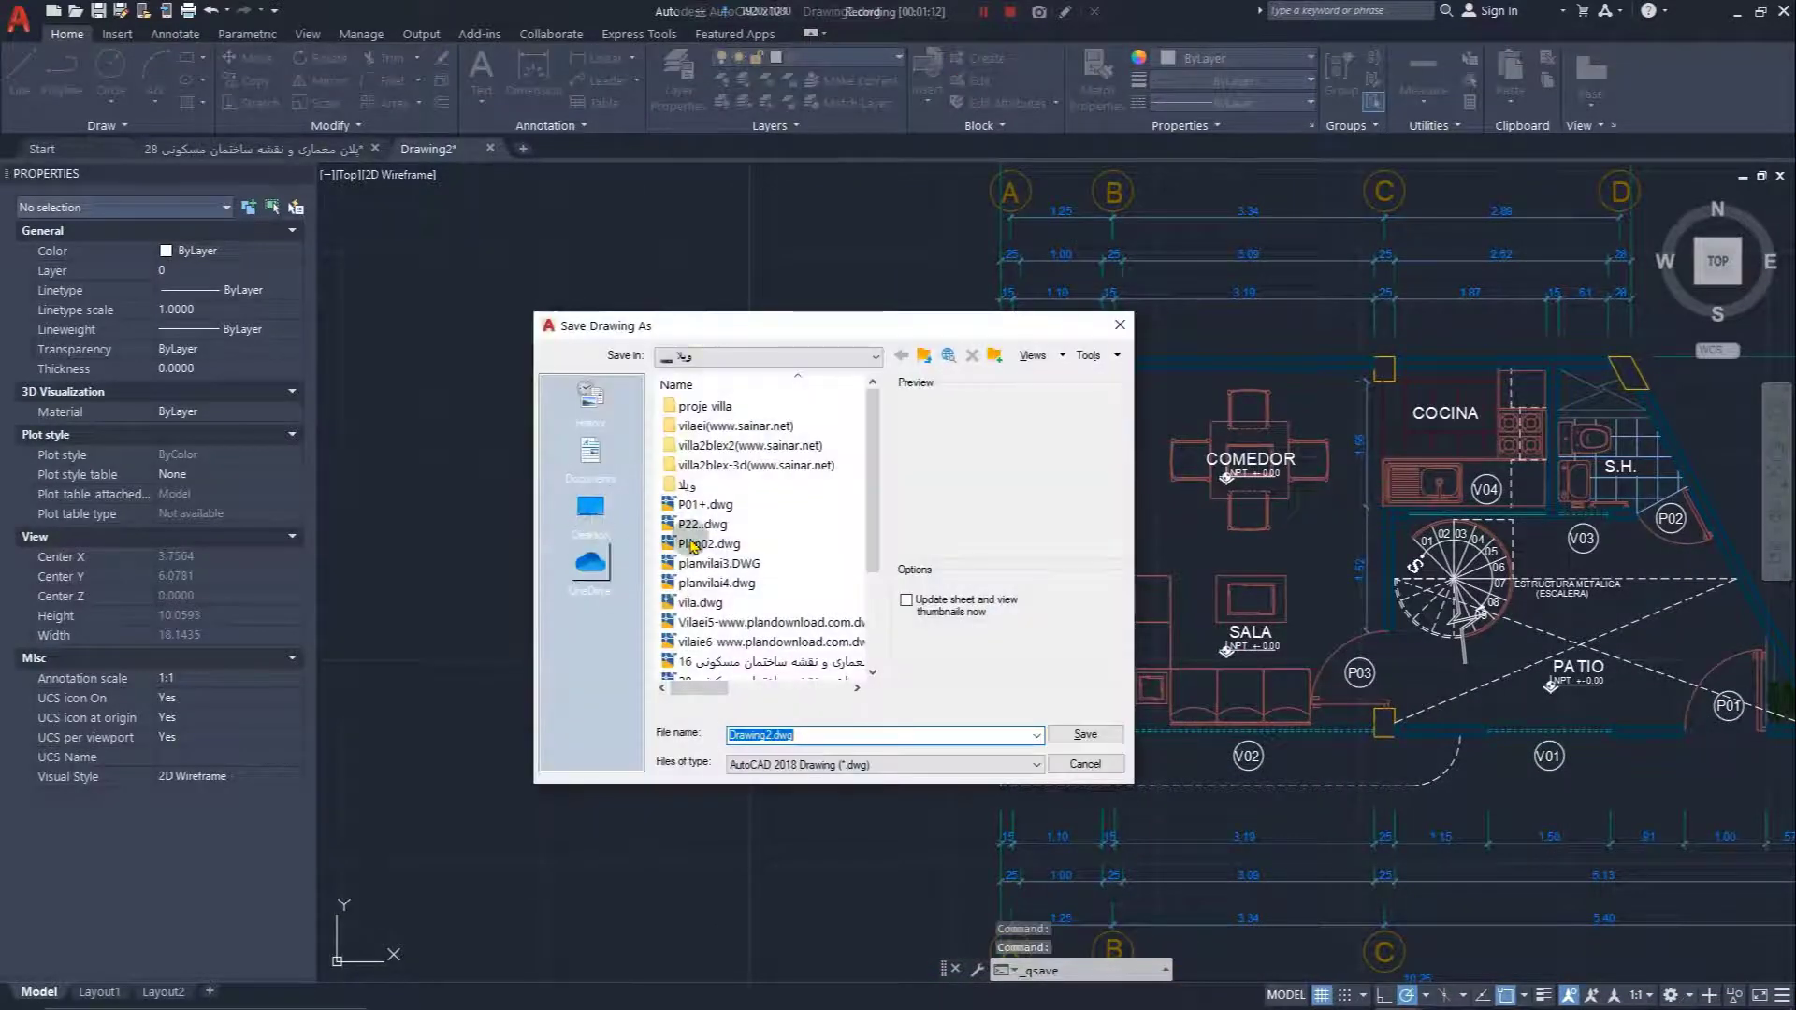
pyautogui.scroll(-3, 763, 542)
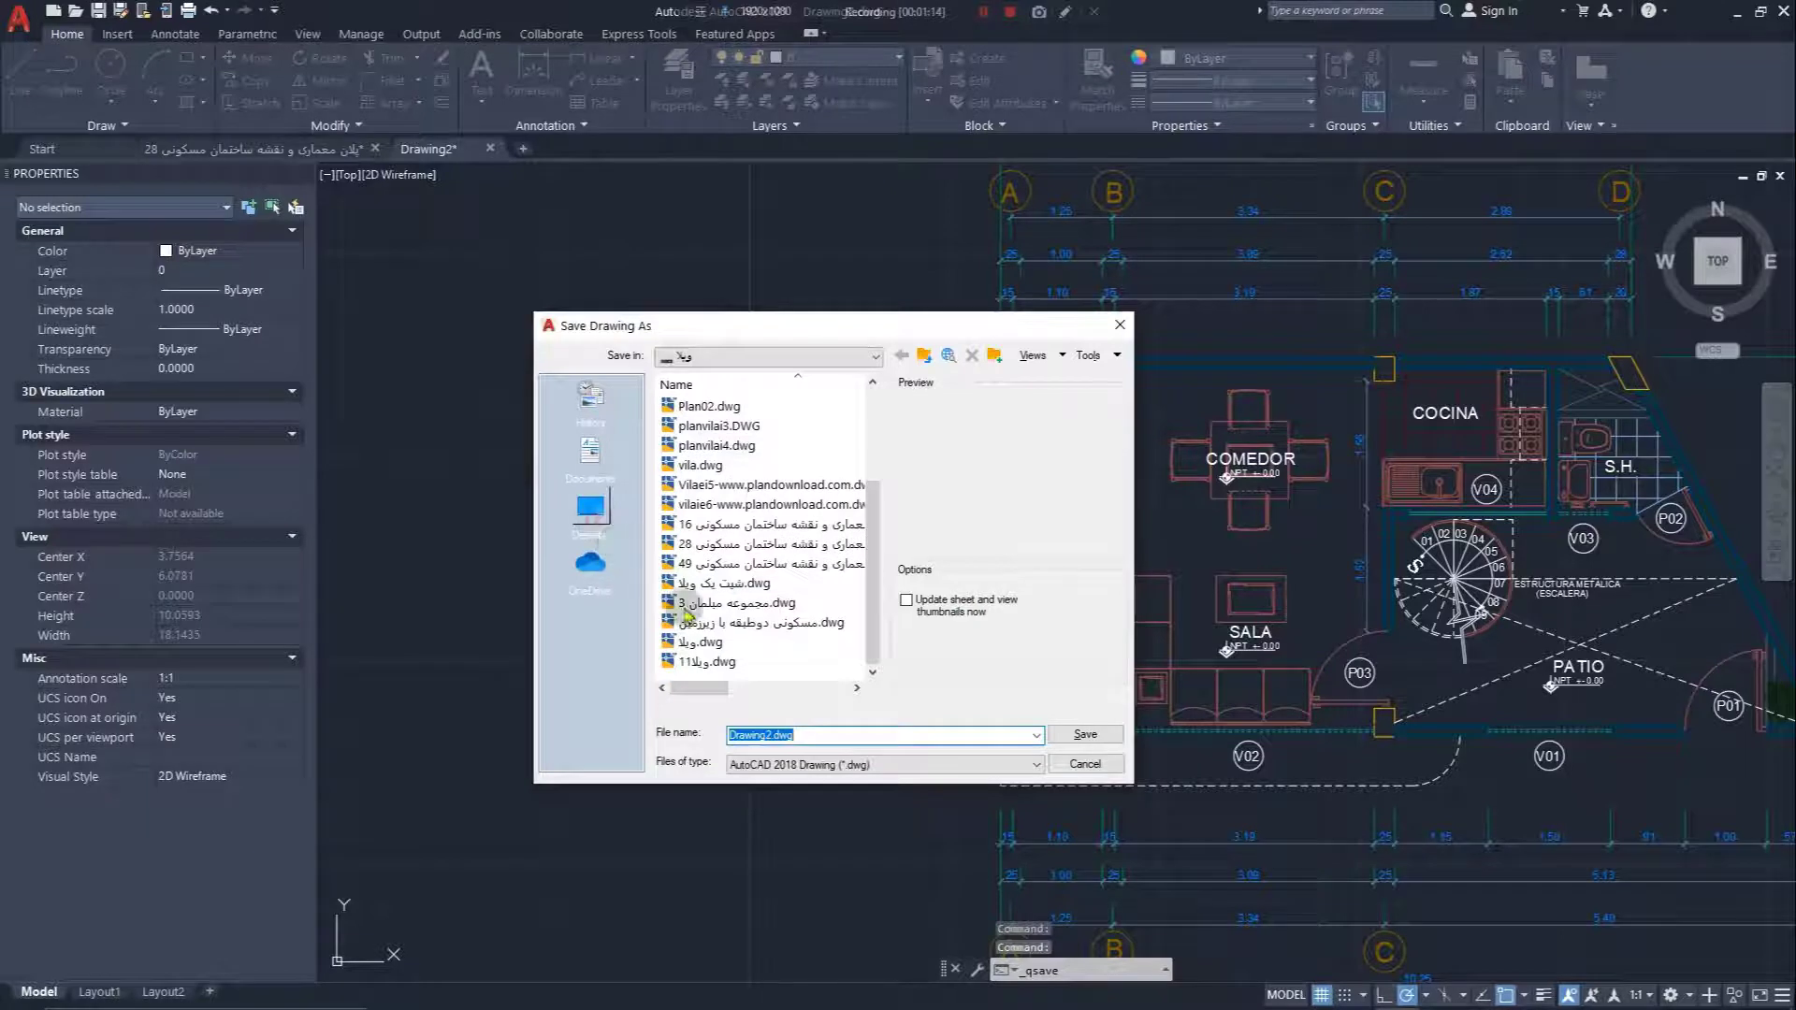
pyautogui.click(590, 508)
pyautogui.click(842, 729)
pyautogui.doubleClick(836, 735)
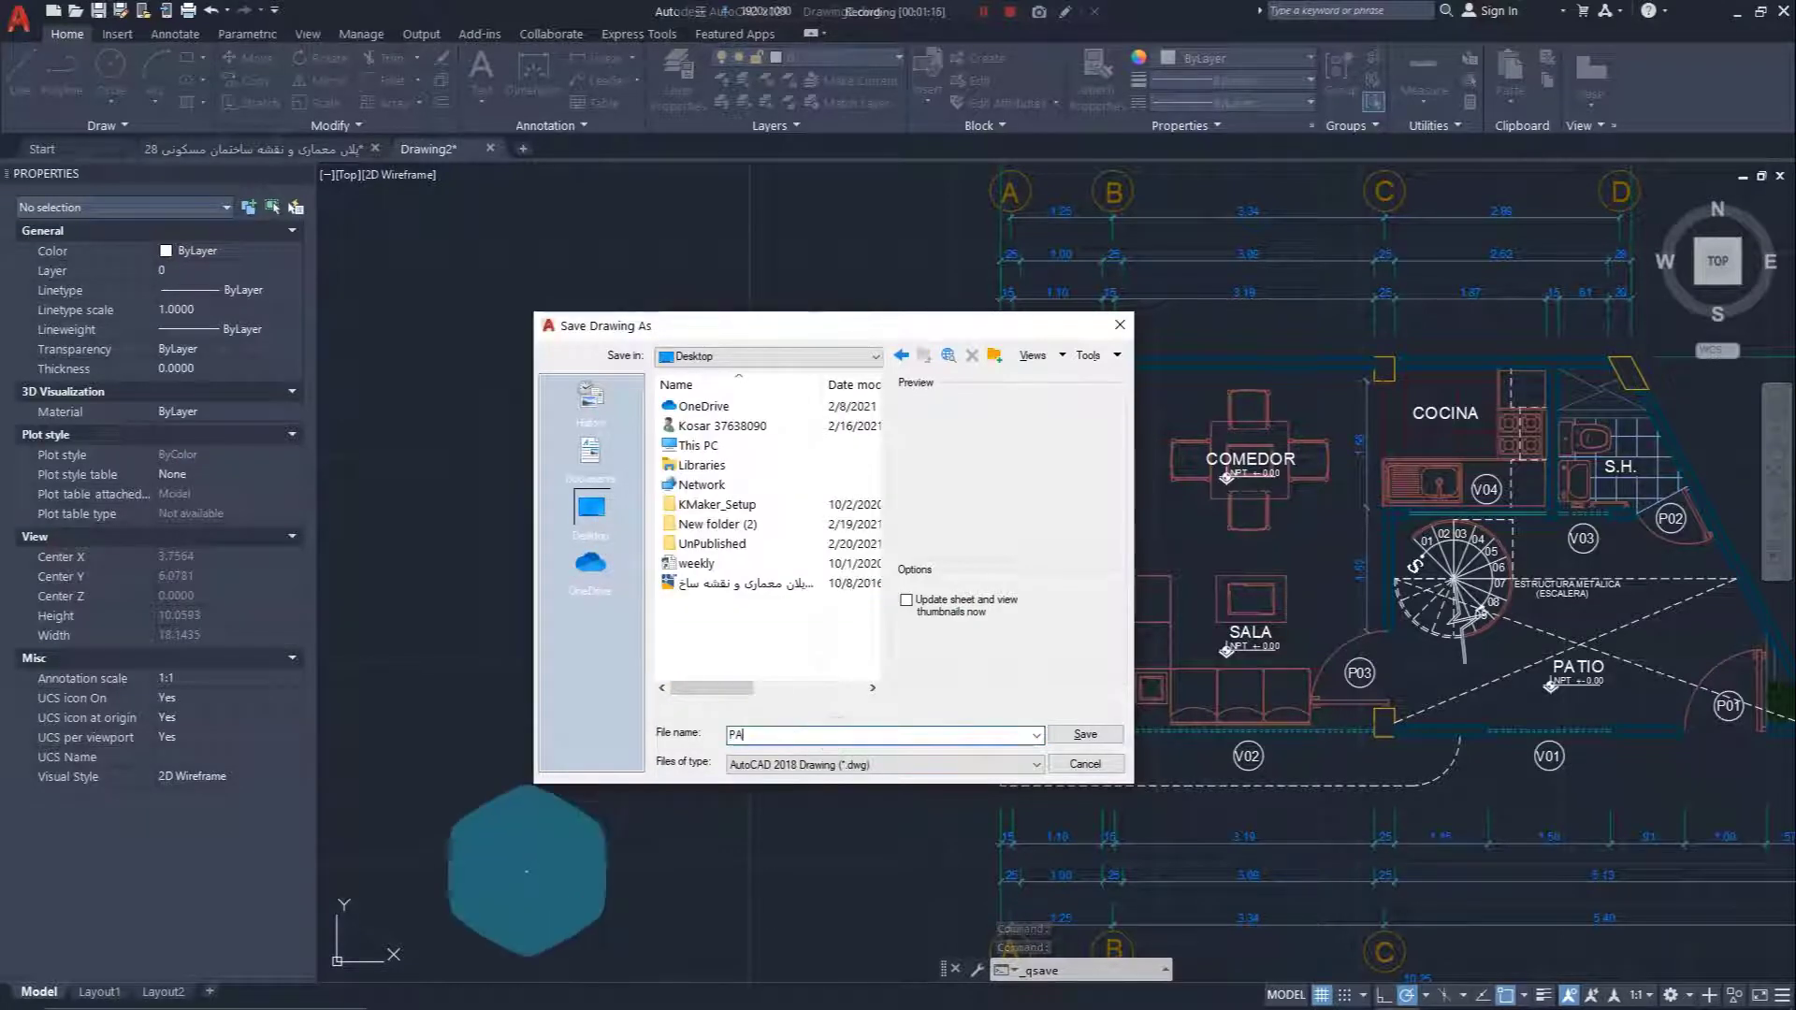
pyautogui.press('BackSpace')
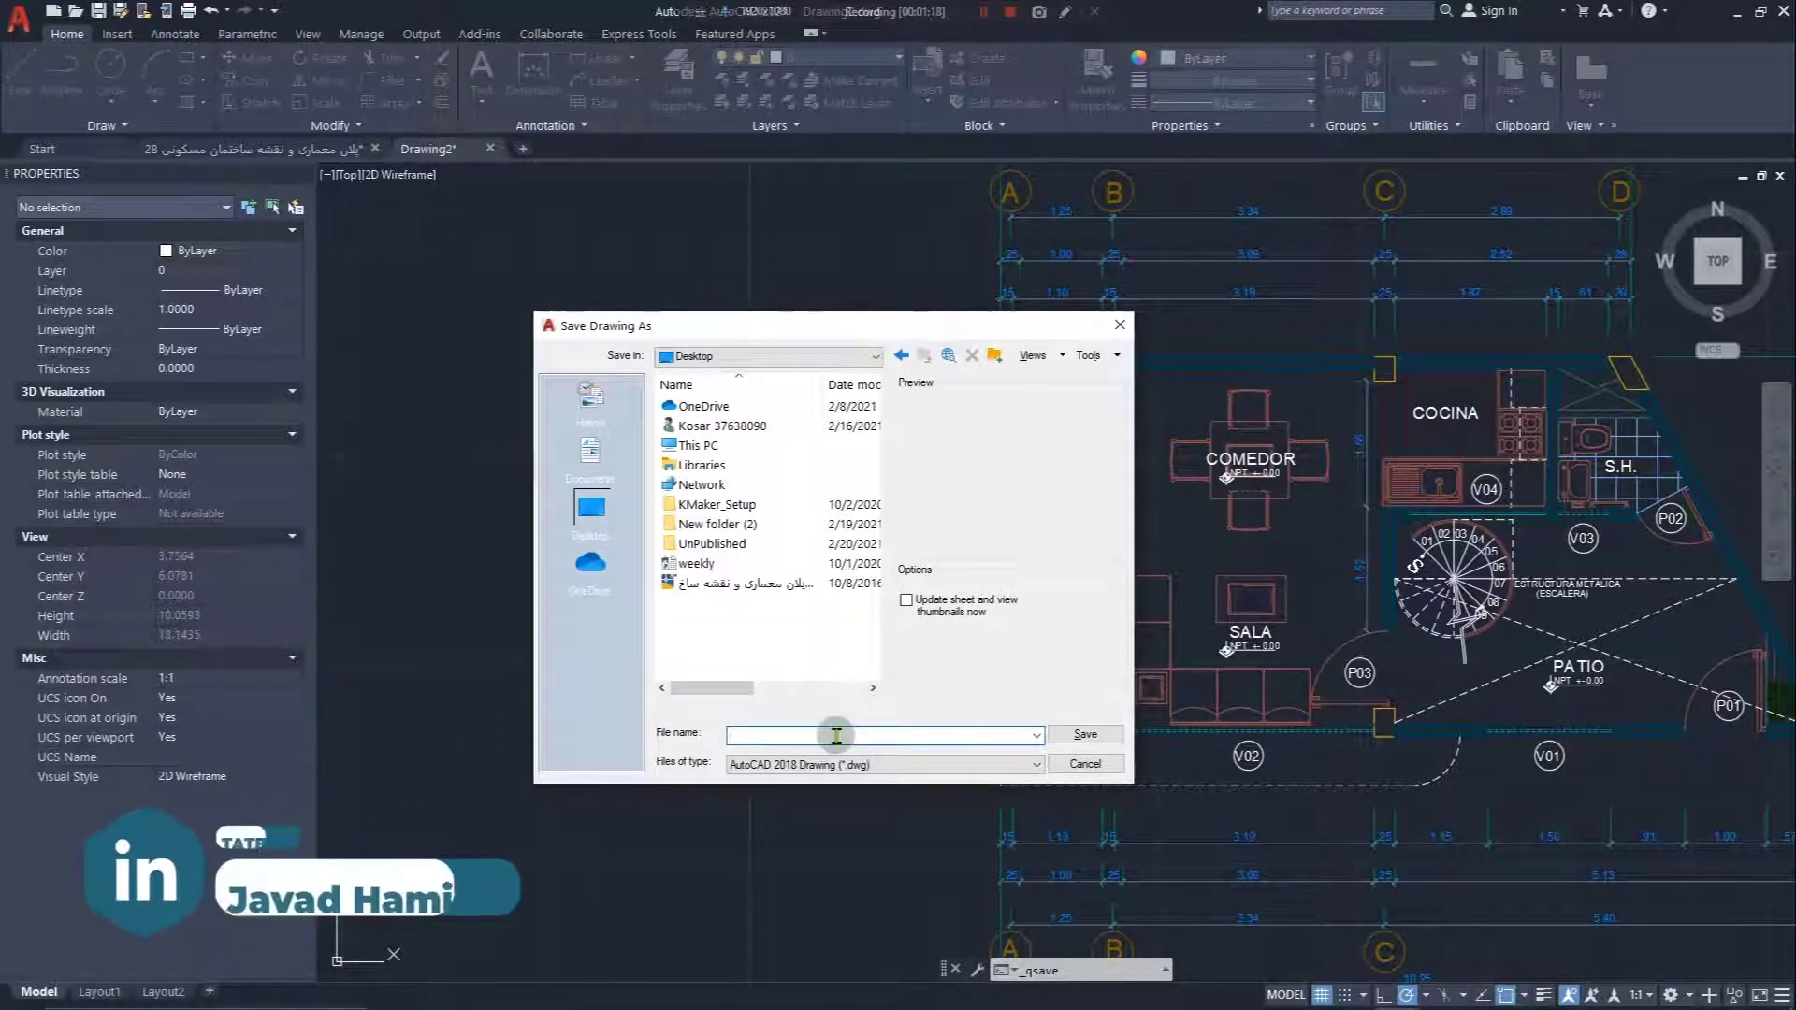
pyautogui.write('PLAN 1')
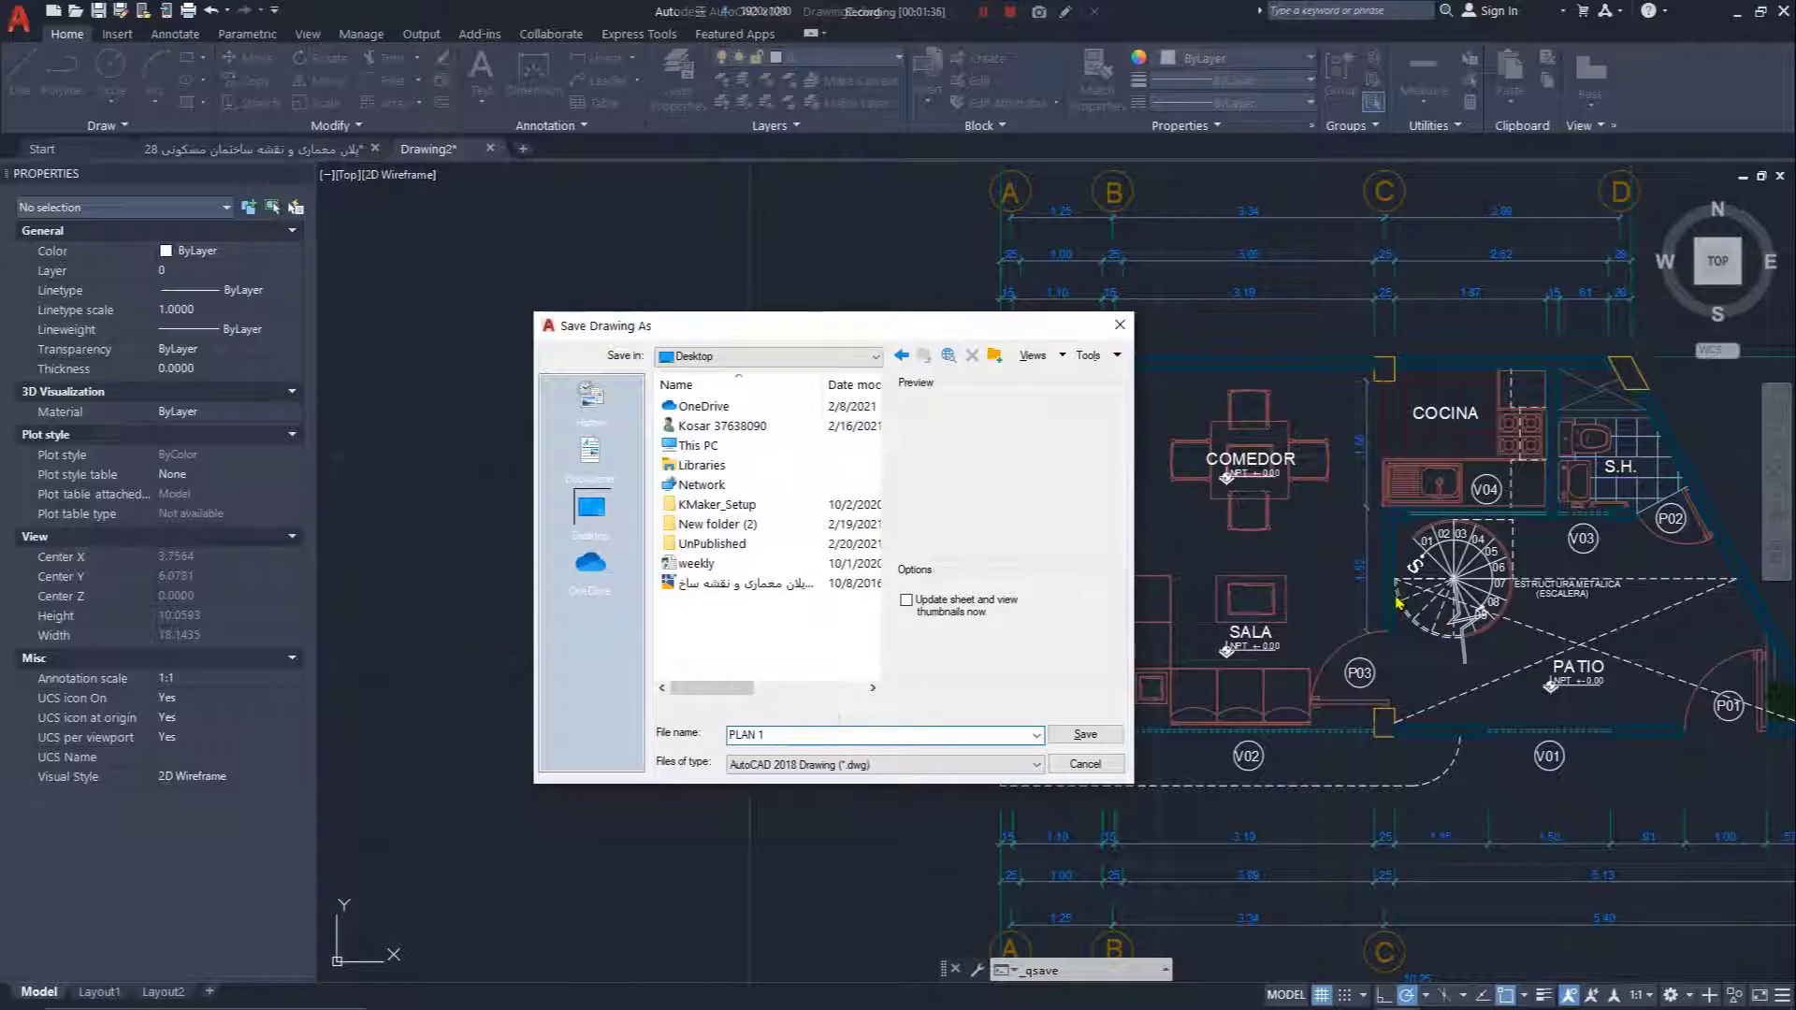
pyautogui.click(1113, 744)
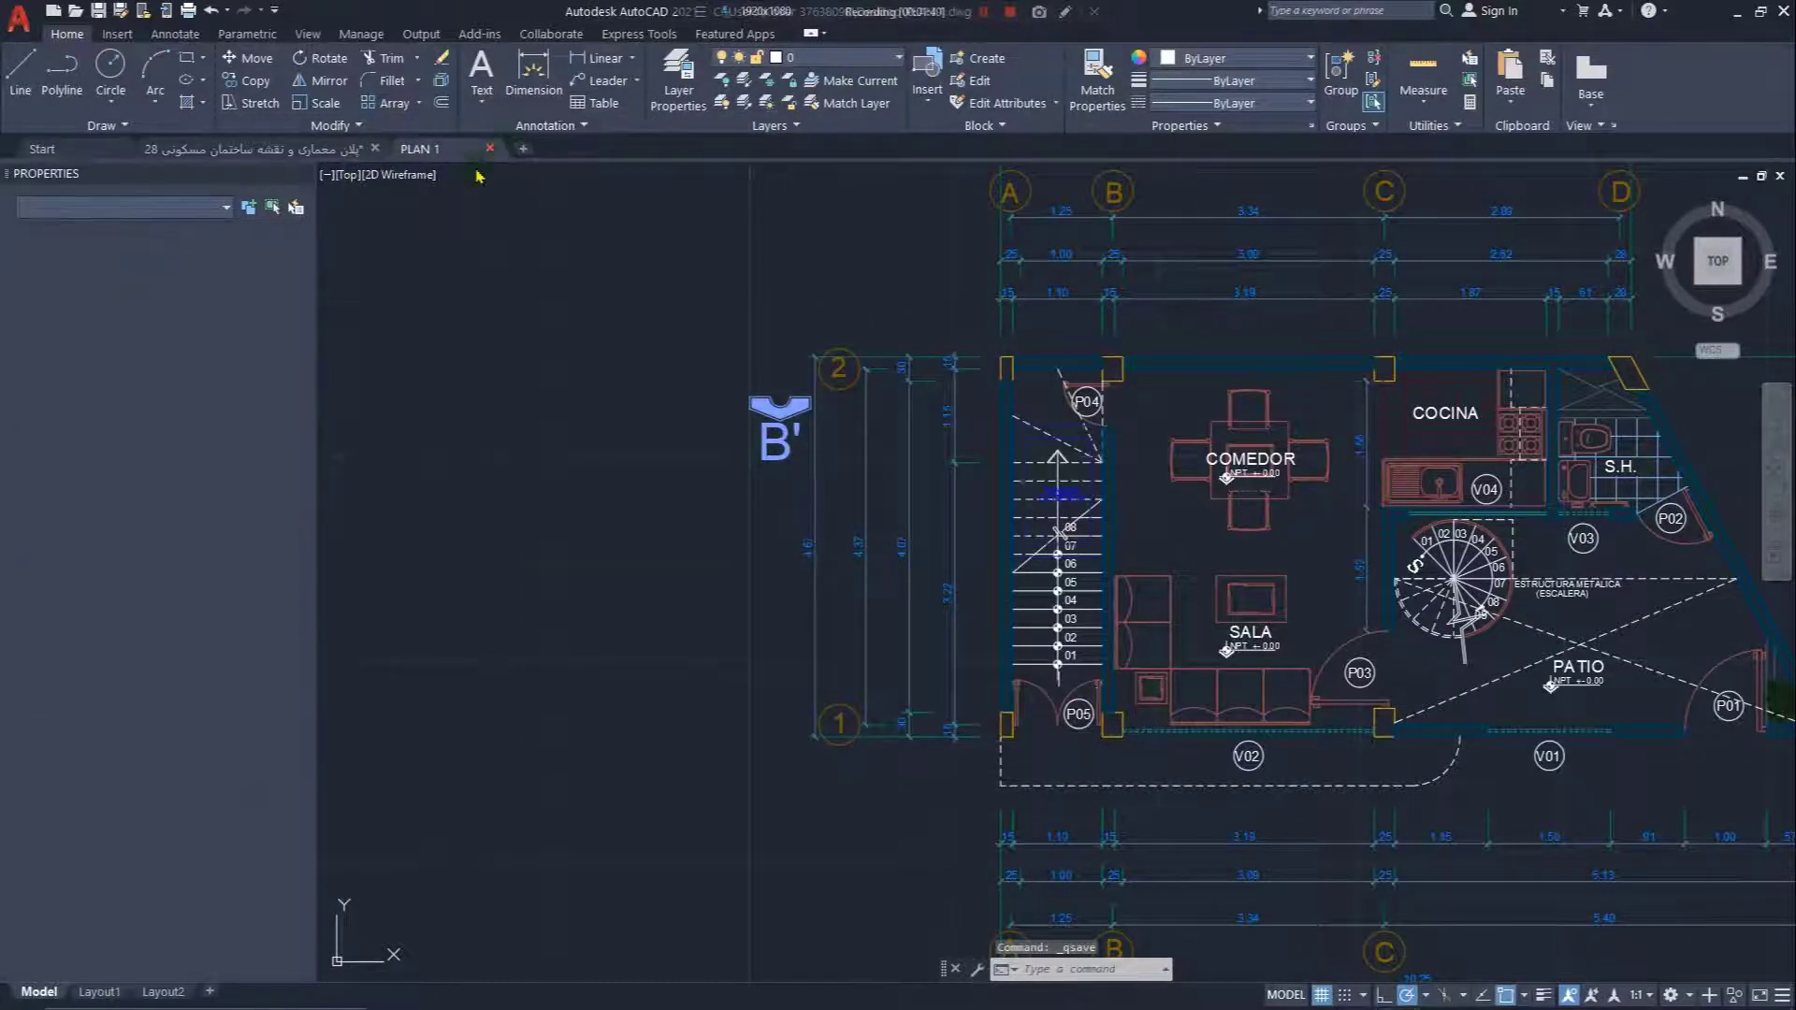
pyautogui.click(492, 152)
# - Copy the whole SEGUNDO PISO plan, including its dimensions, grid bubbles and title, to the clipboard
pyautogui.scroll(-5, 1163, 558)
pyautogui.scroll(6, 1163, 558)
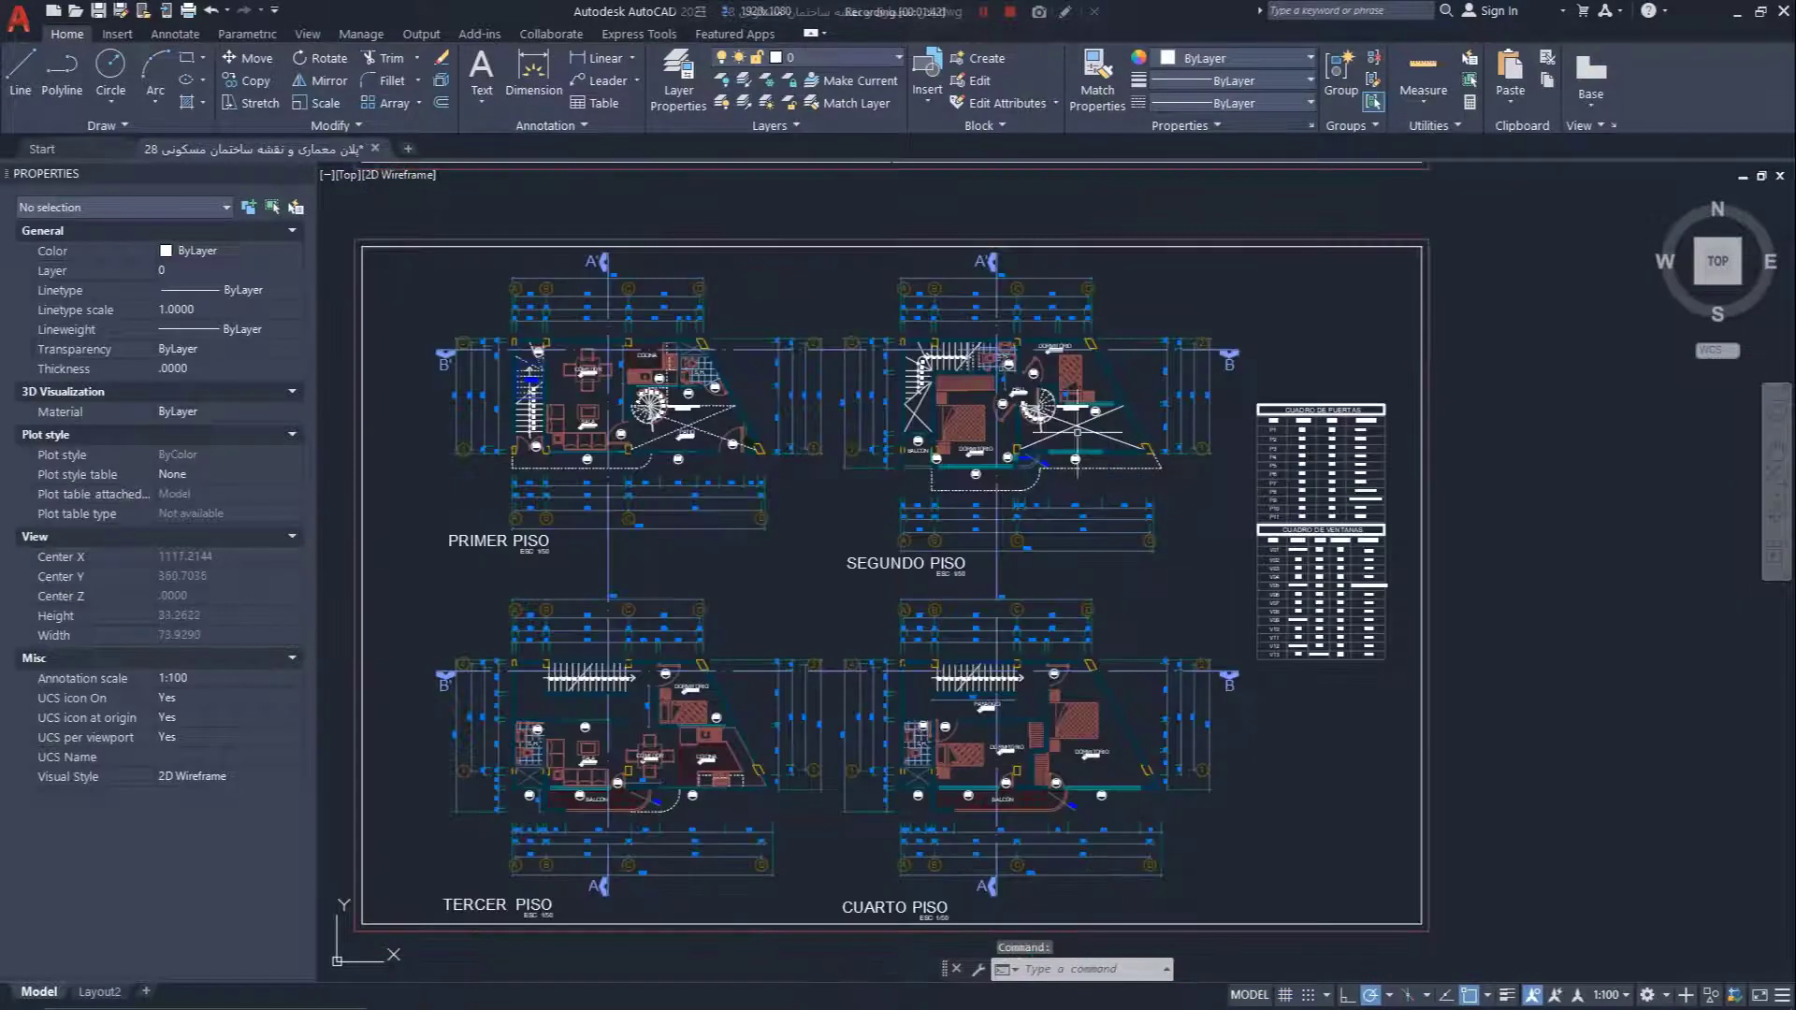
pyautogui.click(1456, 289)
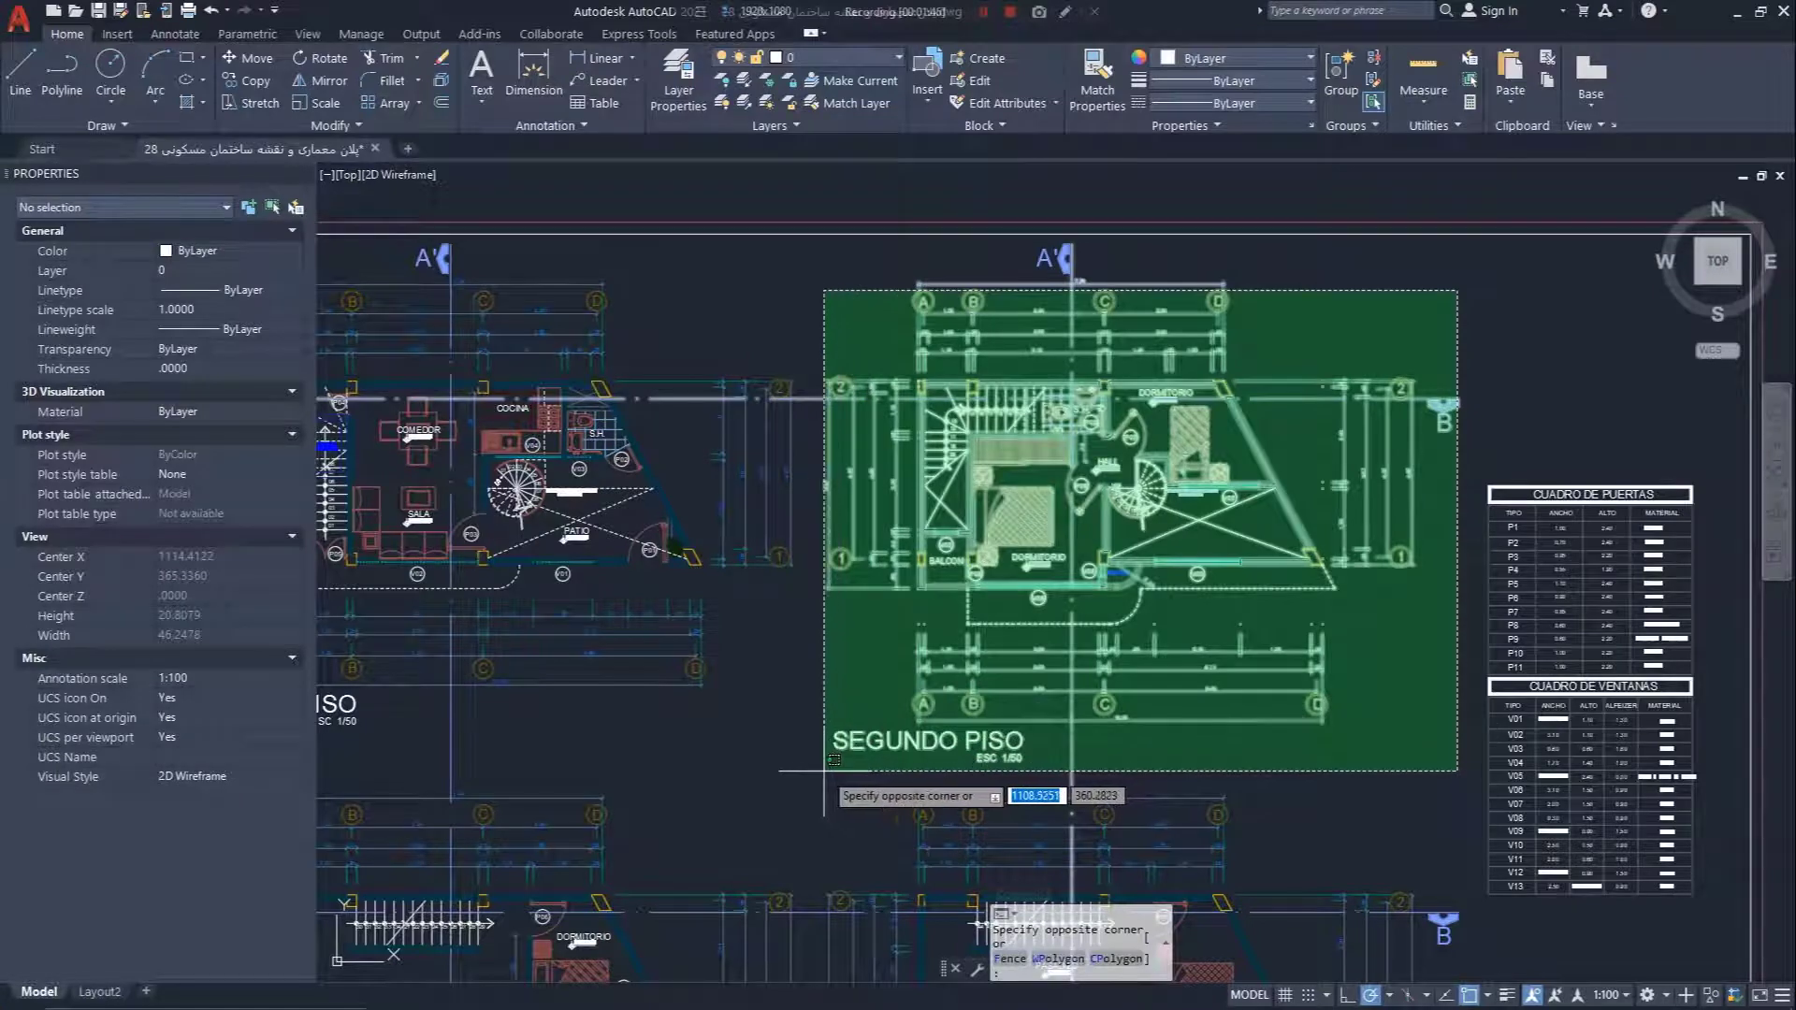
pyautogui.click(1319, 313)
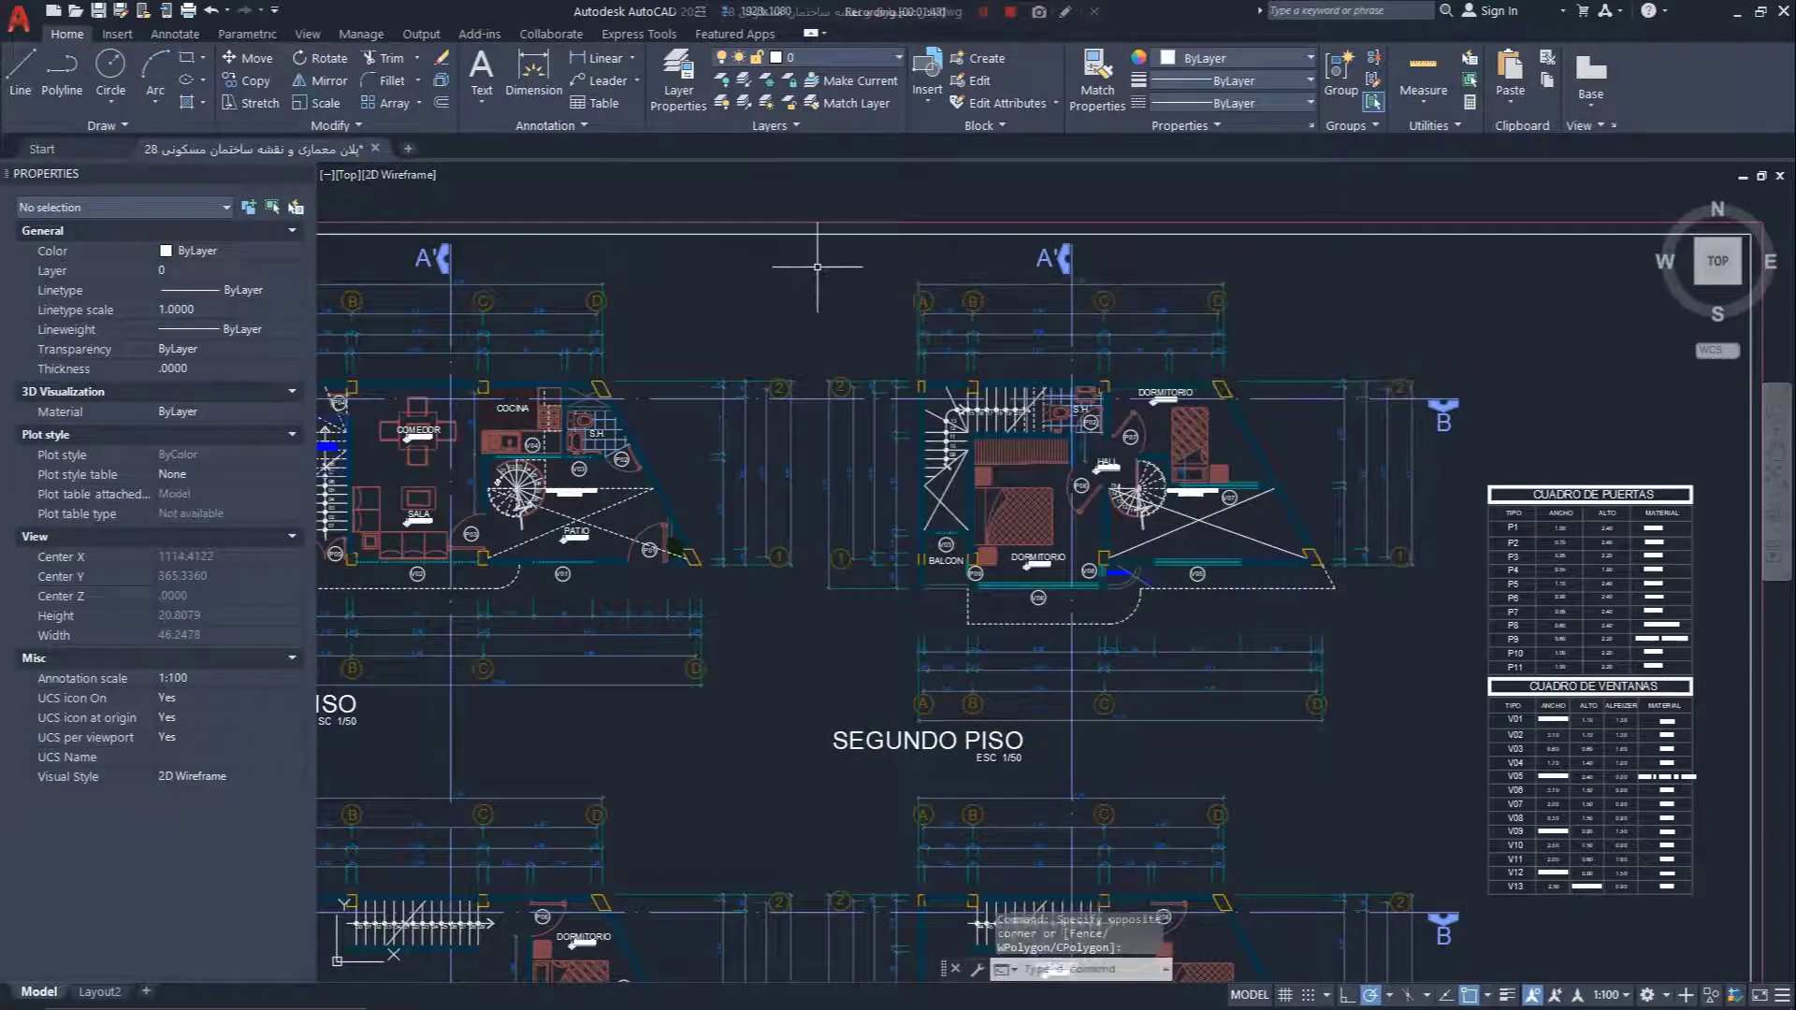
pyautogui.click(818, 267)
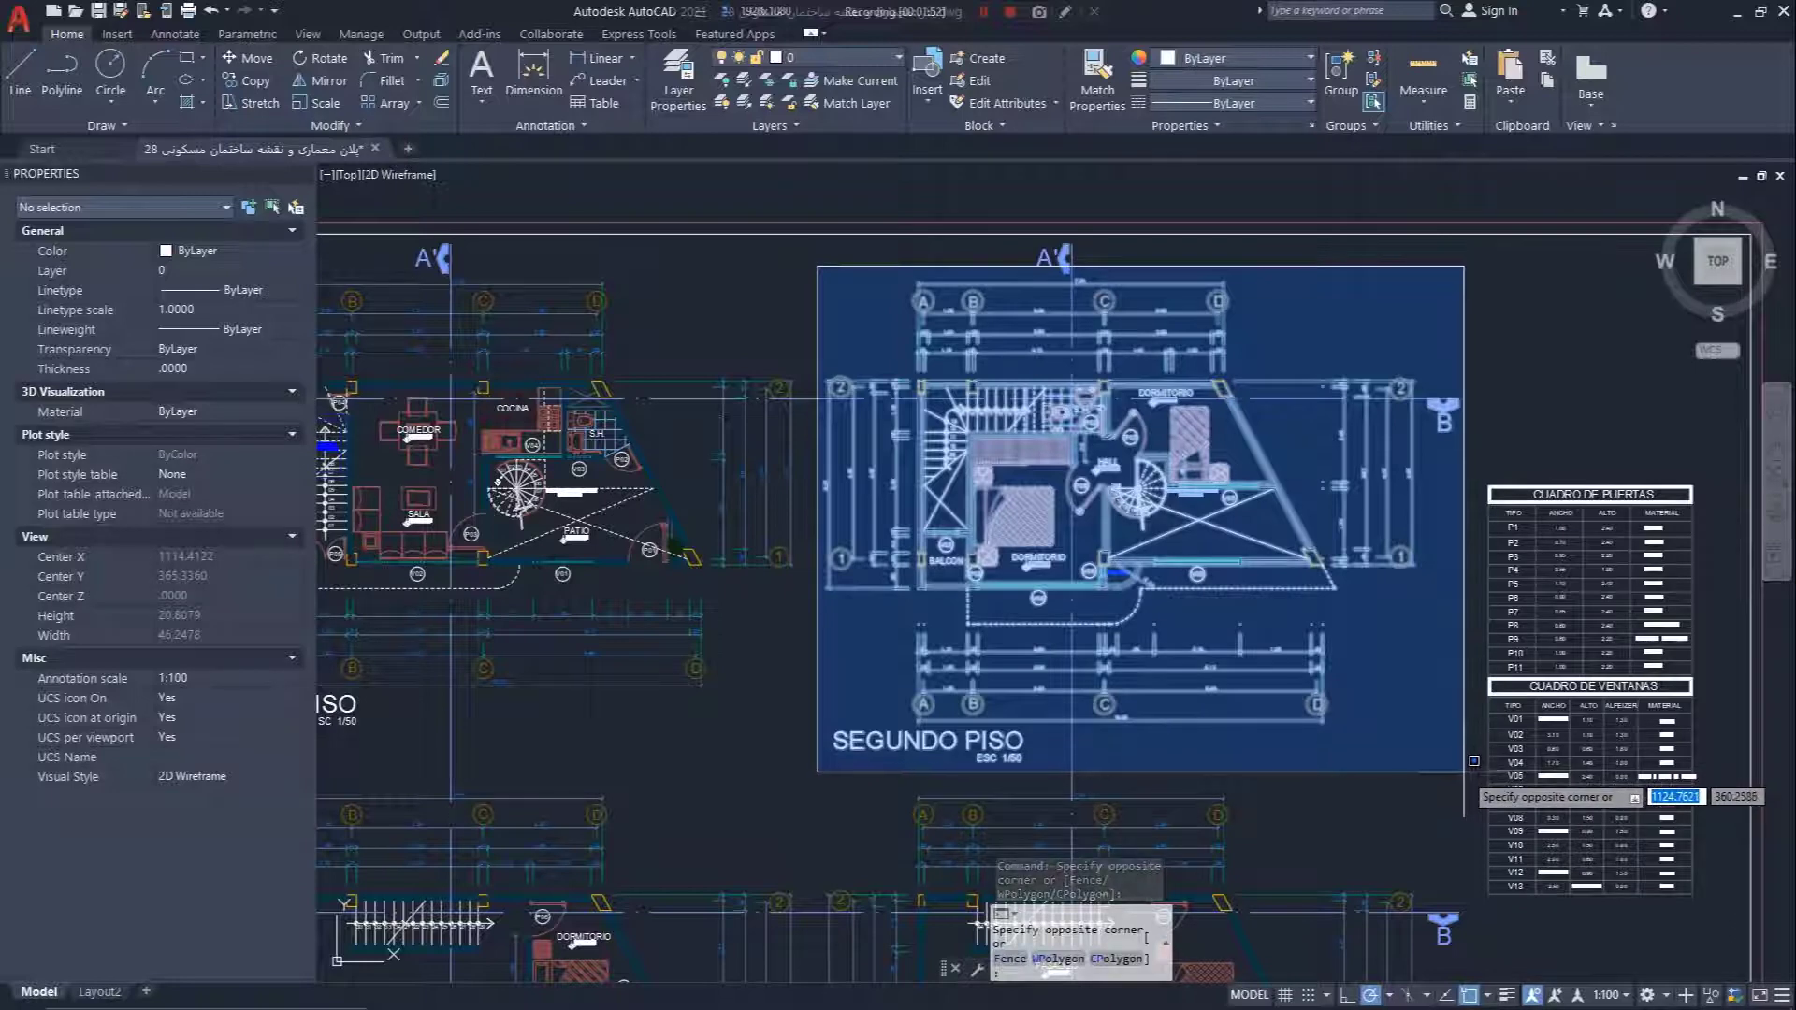
pyautogui.click(1462, 847)
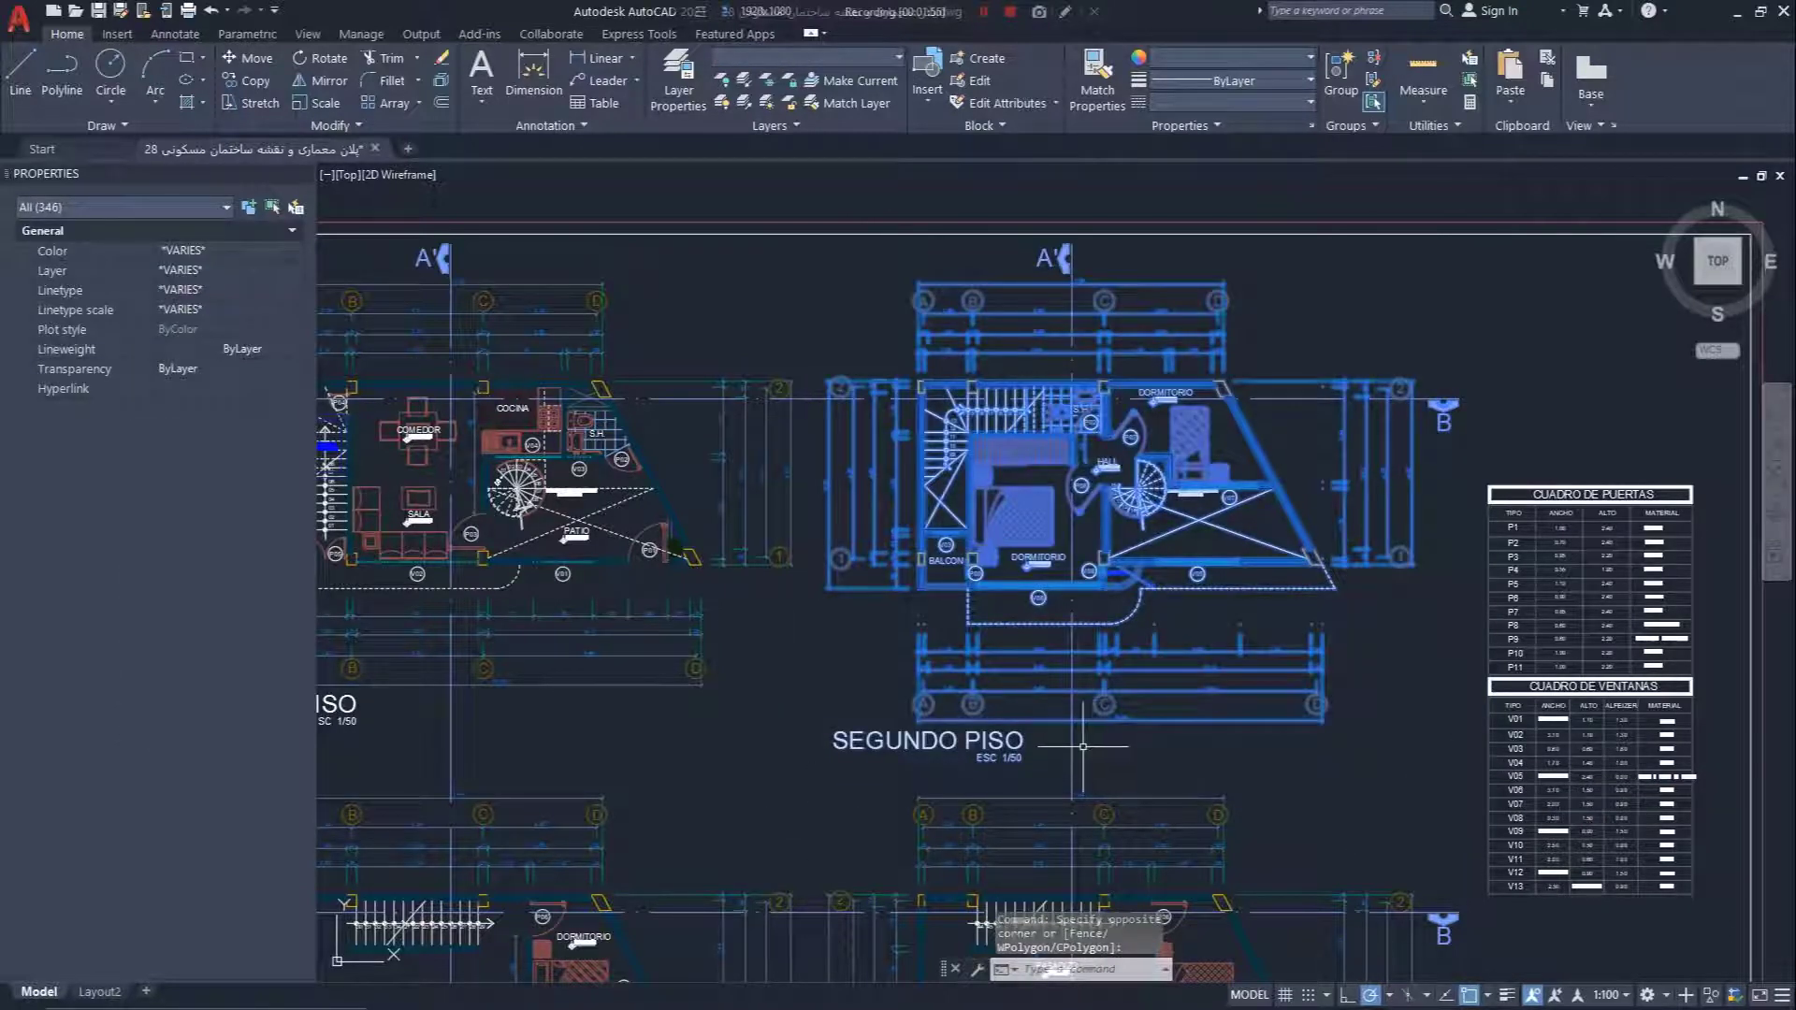
pyautogui.hotkey('ctrl', 'c')
# - Create another new drawing and paste the SEGUNDO PISO plan at insertion point 0,0,0
pyautogui.click(412, 152)
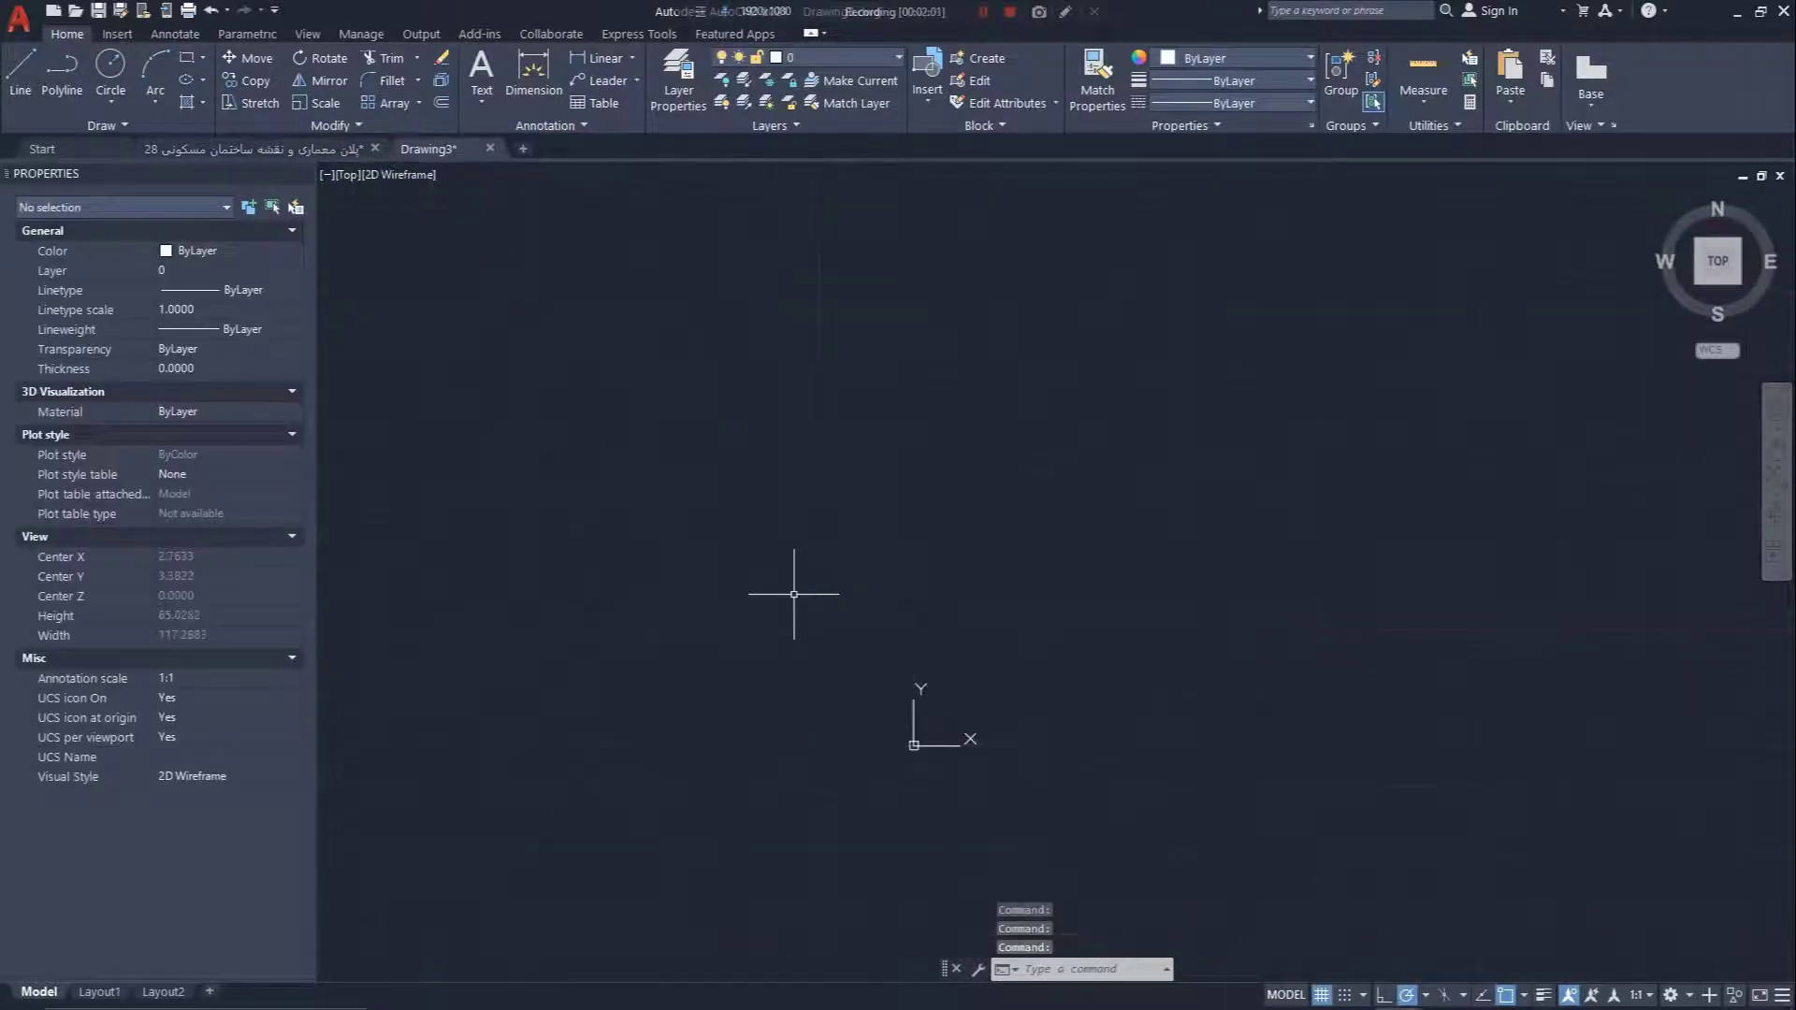
pyautogui.scroll(-2, 1001, 701)
pyautogui.hotkey('ctrl', 'v')
pyautogui.scroll(2, 991, 706)
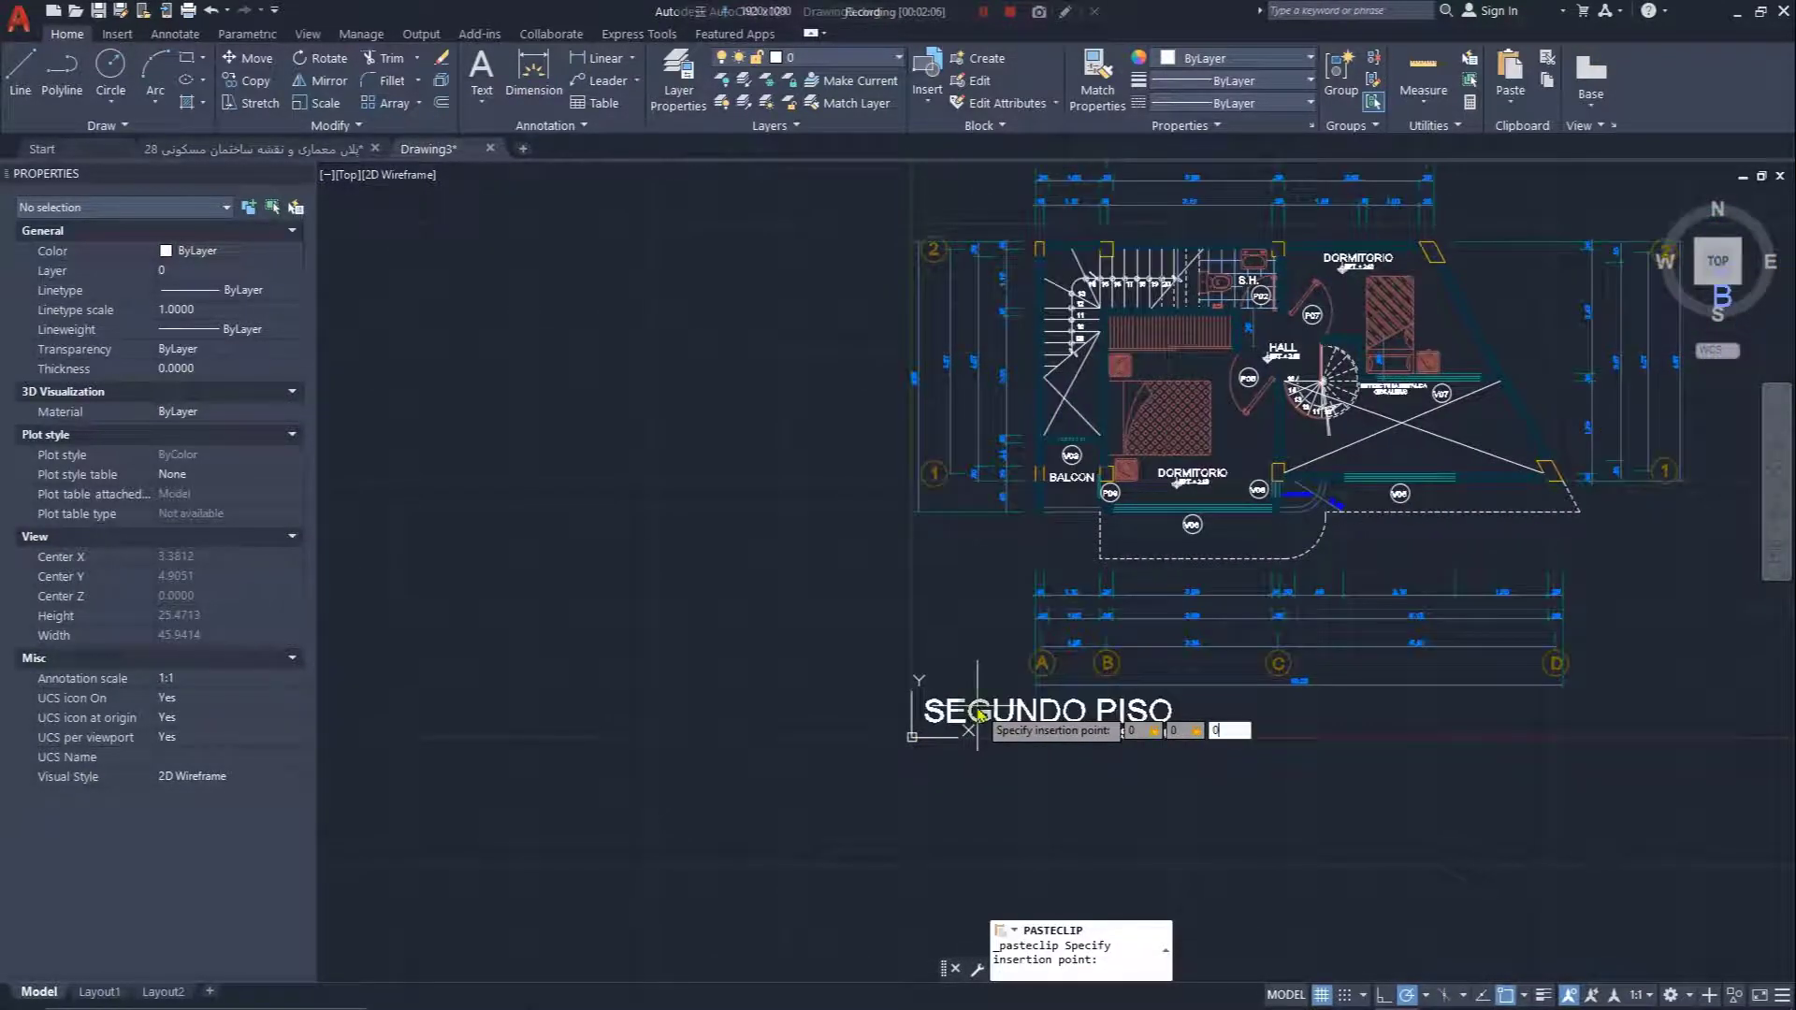
pyautogui.press('Escape')
pyautogui.press('Escape')
pyautogui.press('Escape')
pyautogui.scroll(-2, 1138, 749)
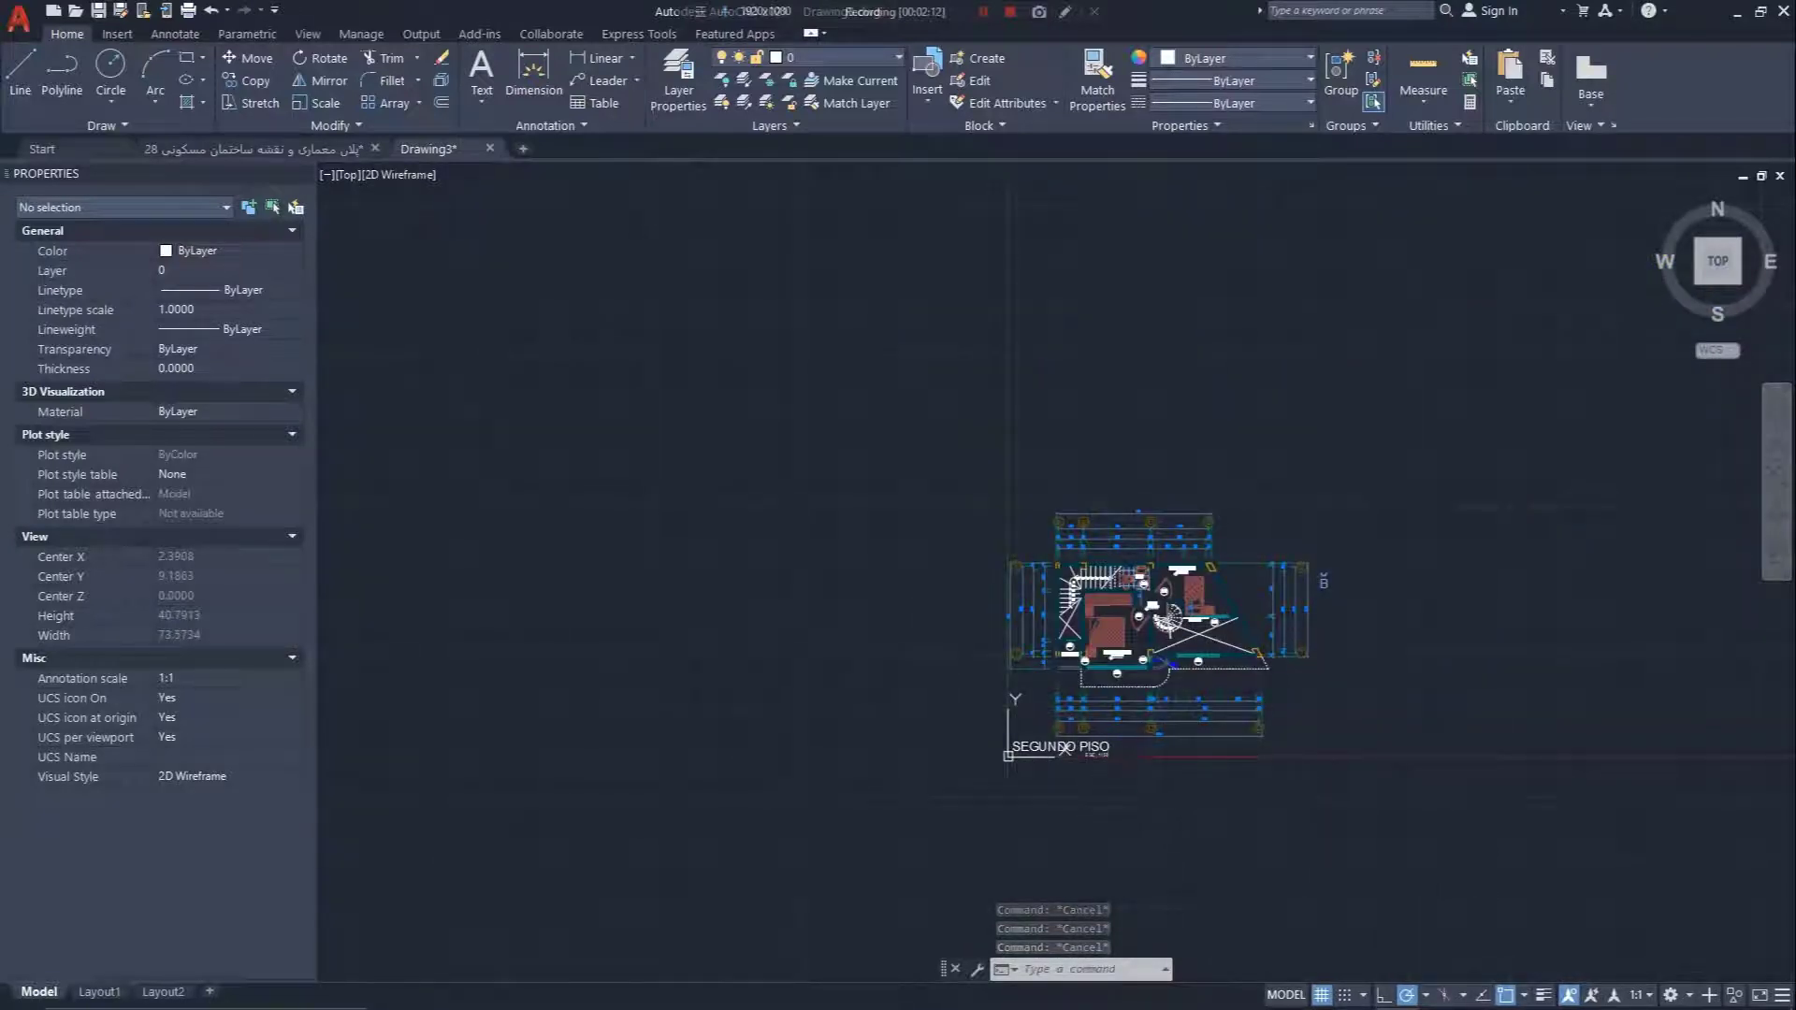
pyautogui.keyDown('shift'); pyautogui.moveTo(1253, 655); pyautogui.dragTo(1195, 665, button='middle'); pyautogui.keyUp('shift')
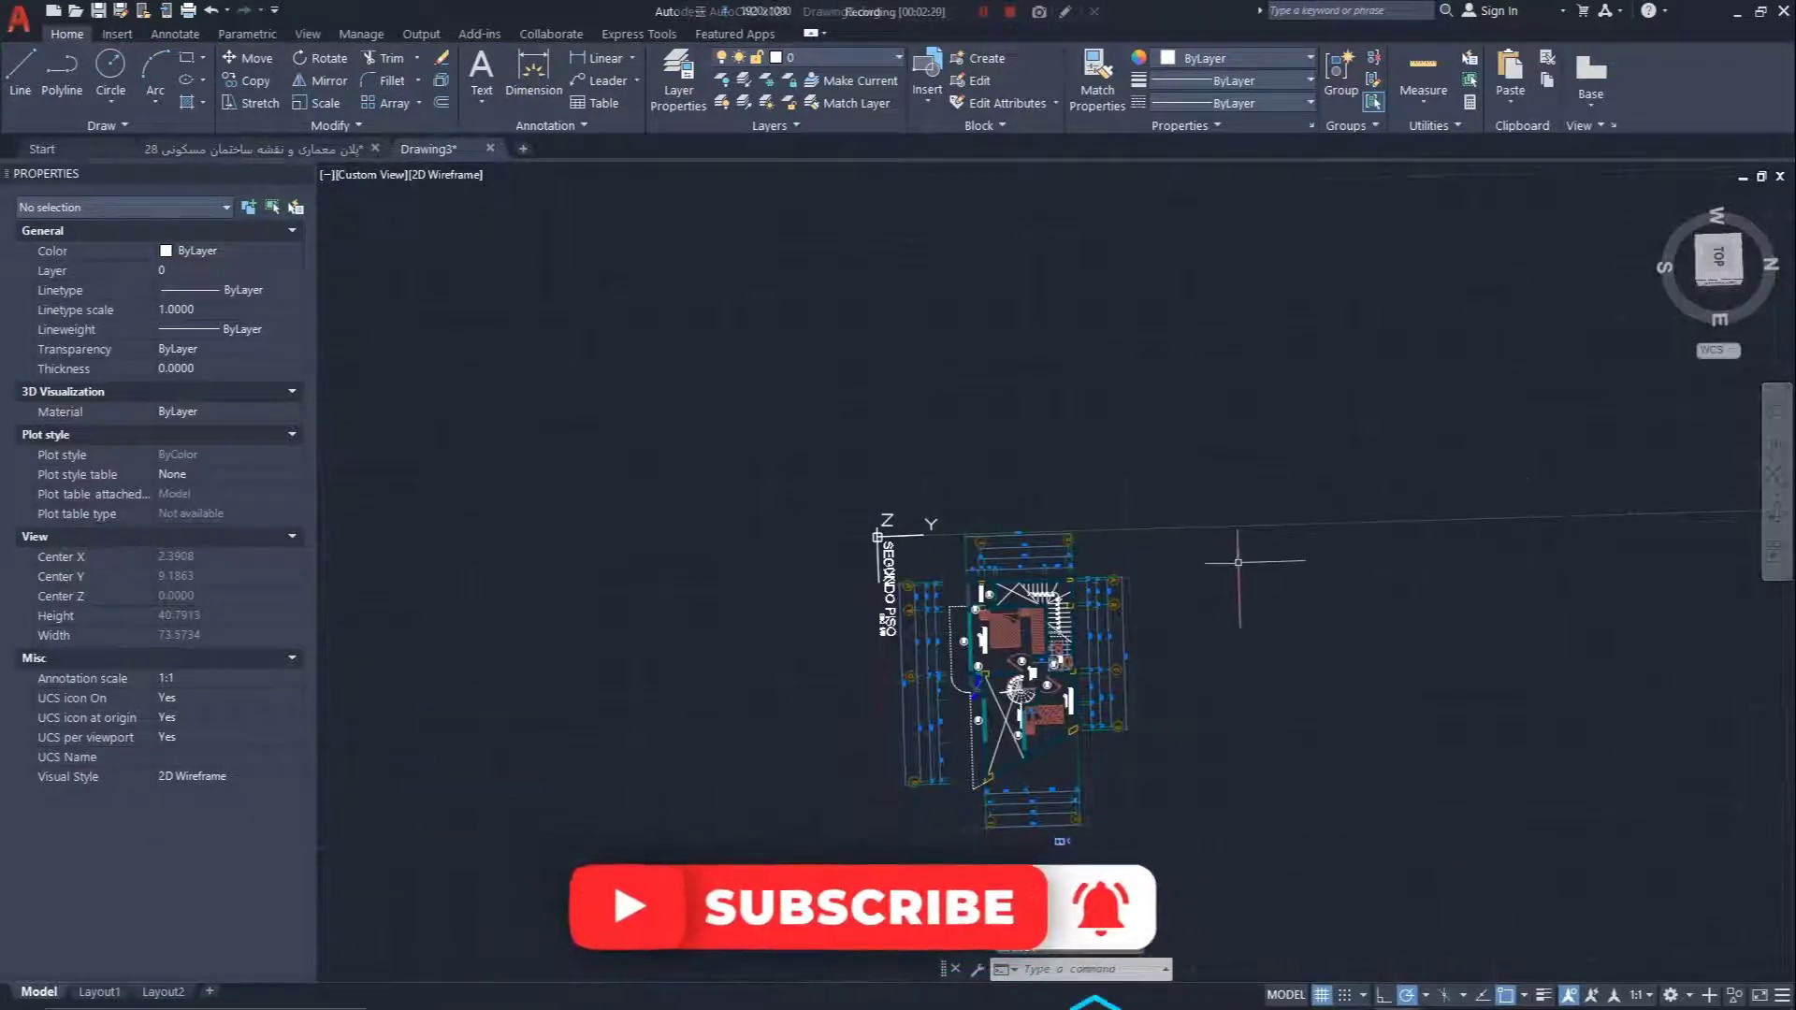
pyautogui.keyDown('shift'); pyautogui.moveTo(1029, 655); pyautogui.dragTo(1225, 739, button='middle'); pyautogui.keyUp('shift')
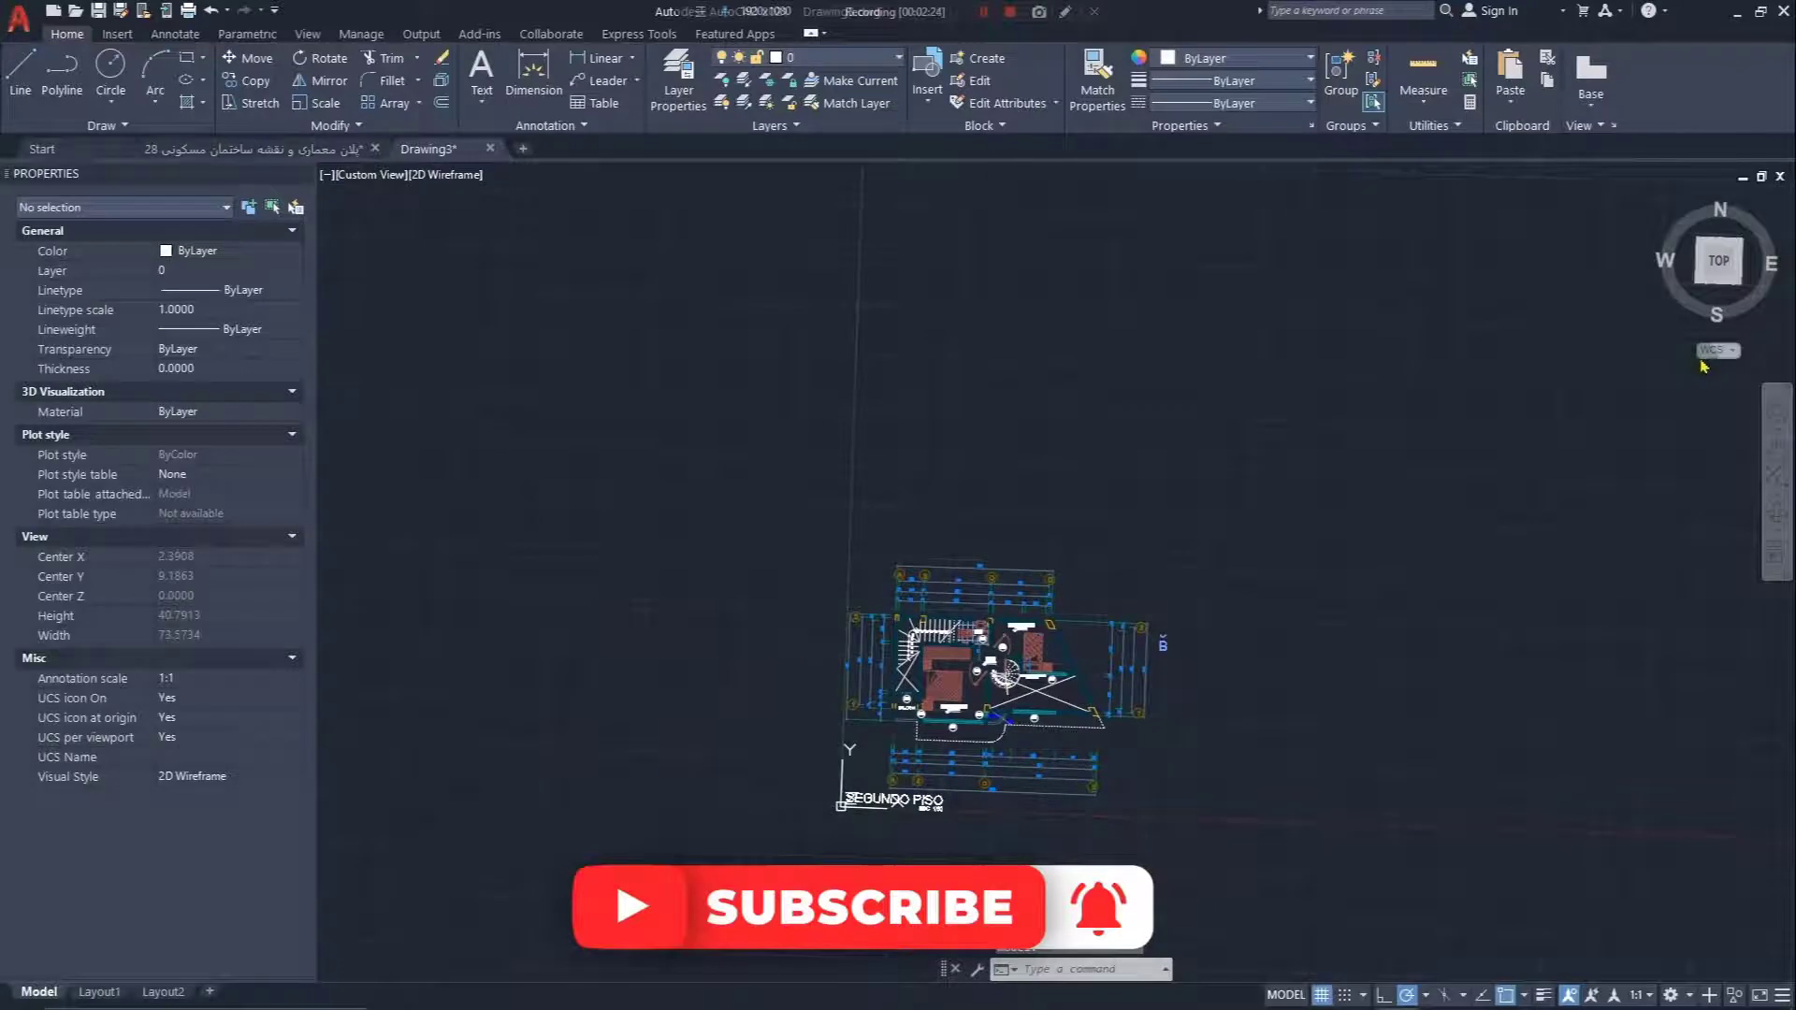
pyautogui.moveTo(1384, 985)
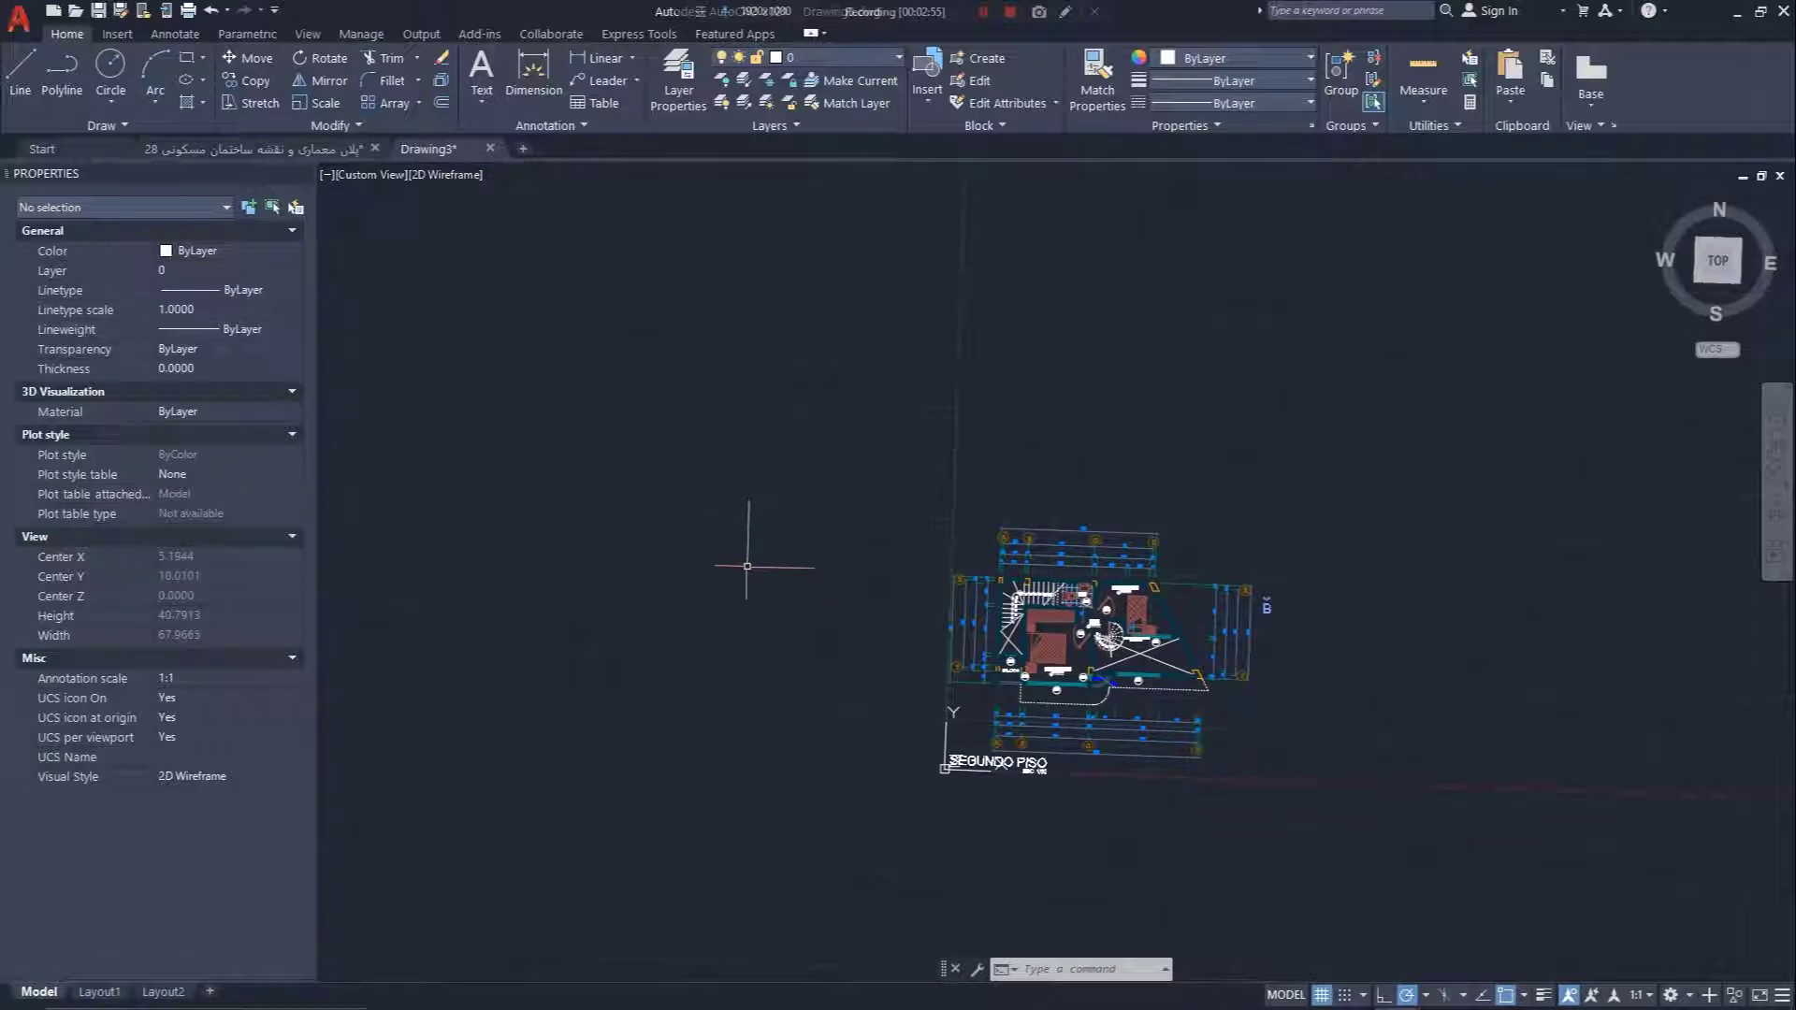
# - Save the SEGUNDO PISO drawing to the Desktop as PLAN 2 and close it
pyautogui.hotkey('ctrl', 's')
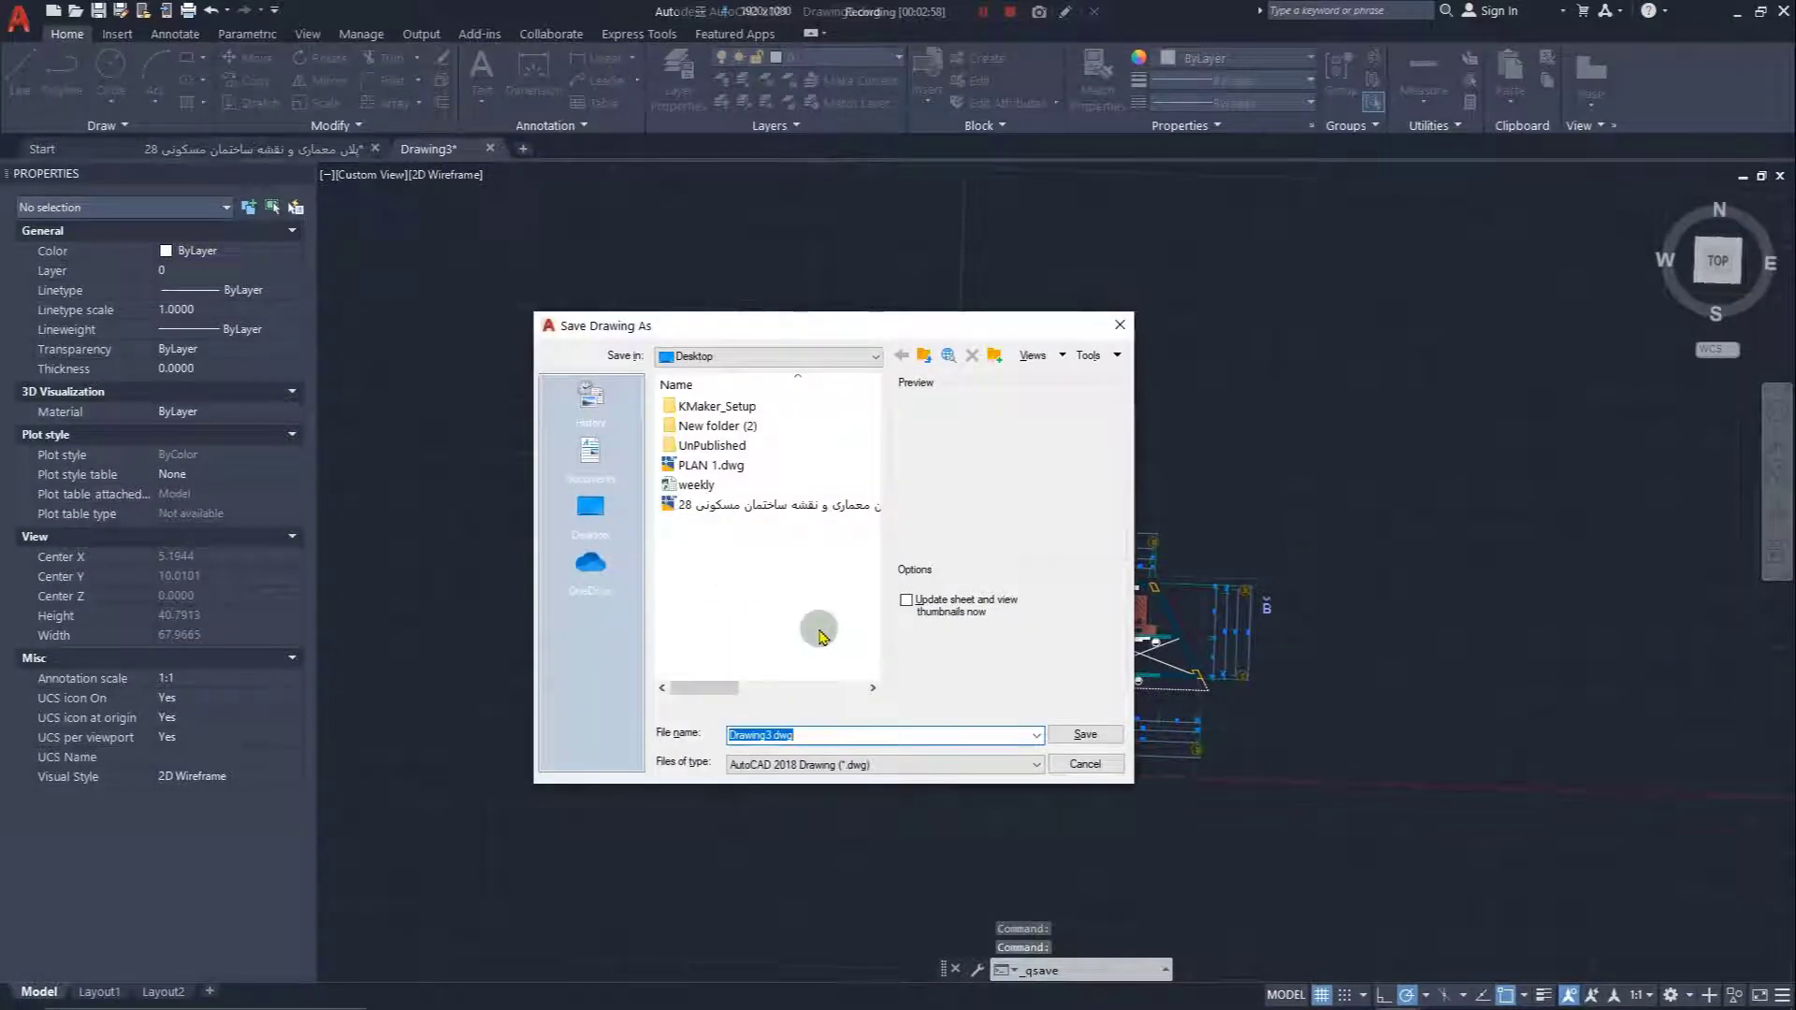
pyautogui.write('PLAN ')
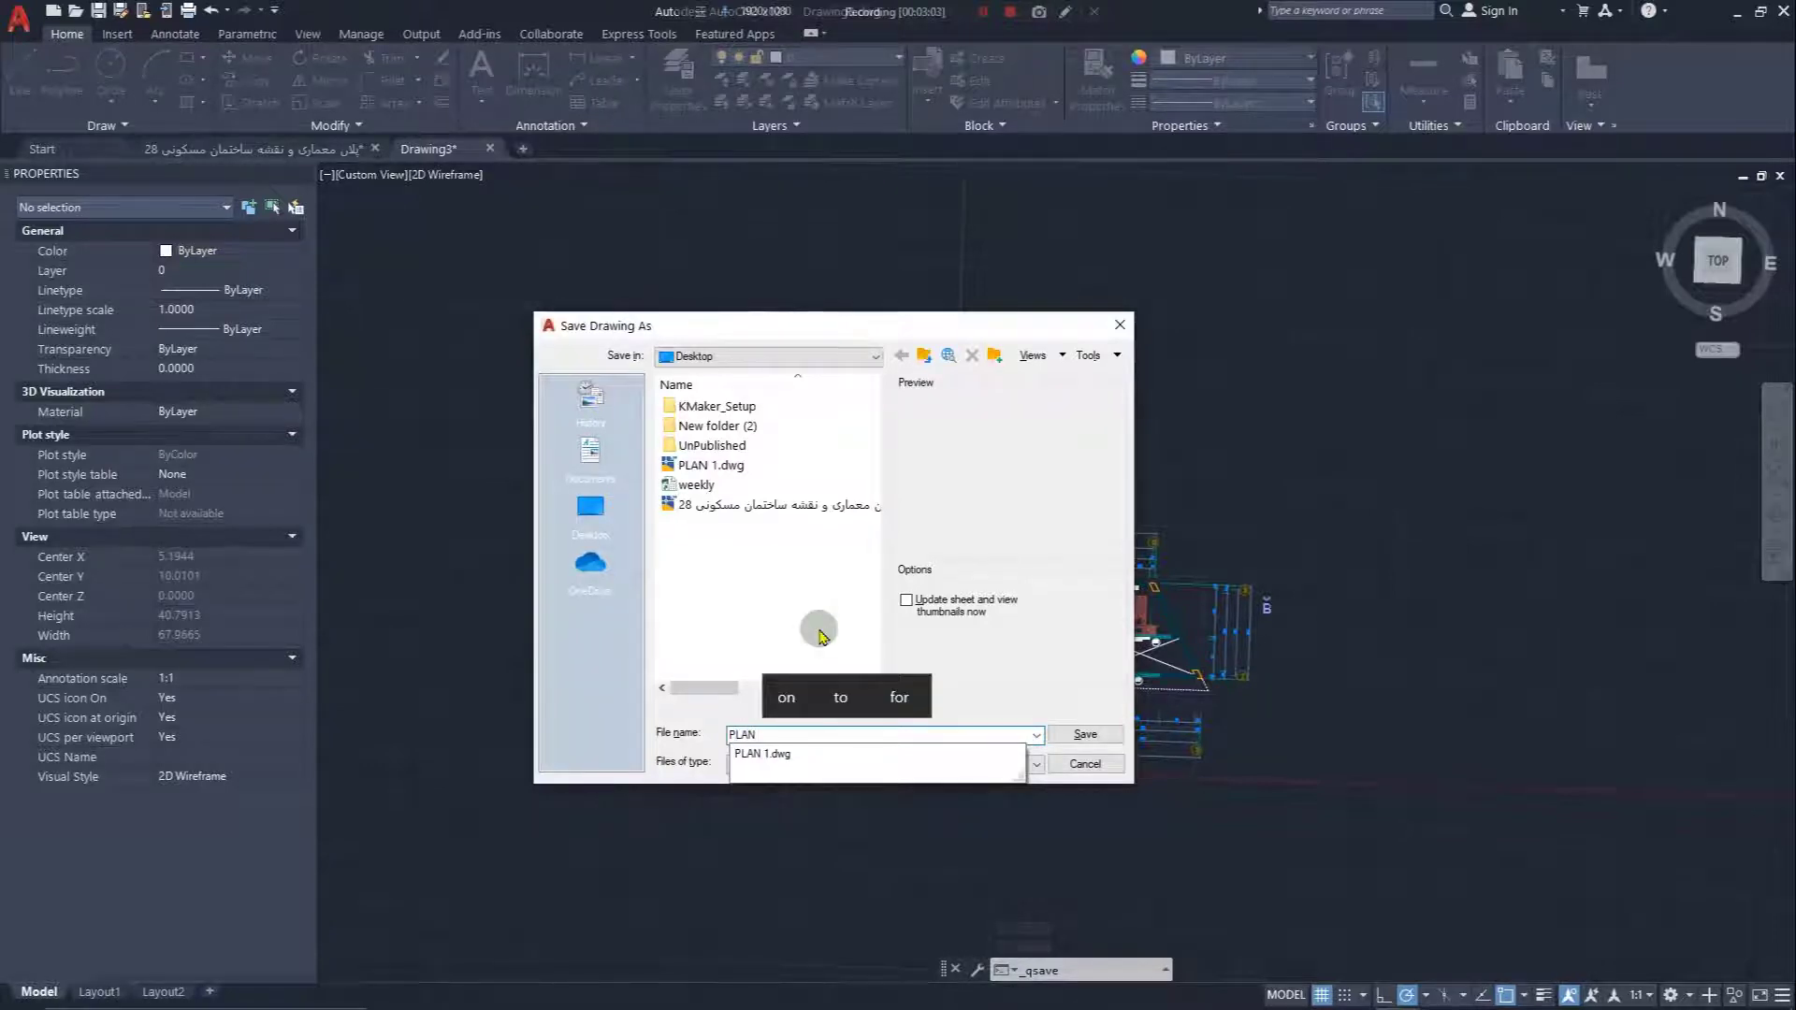
pyautogui.write('2')
pyautogui.press('Return')
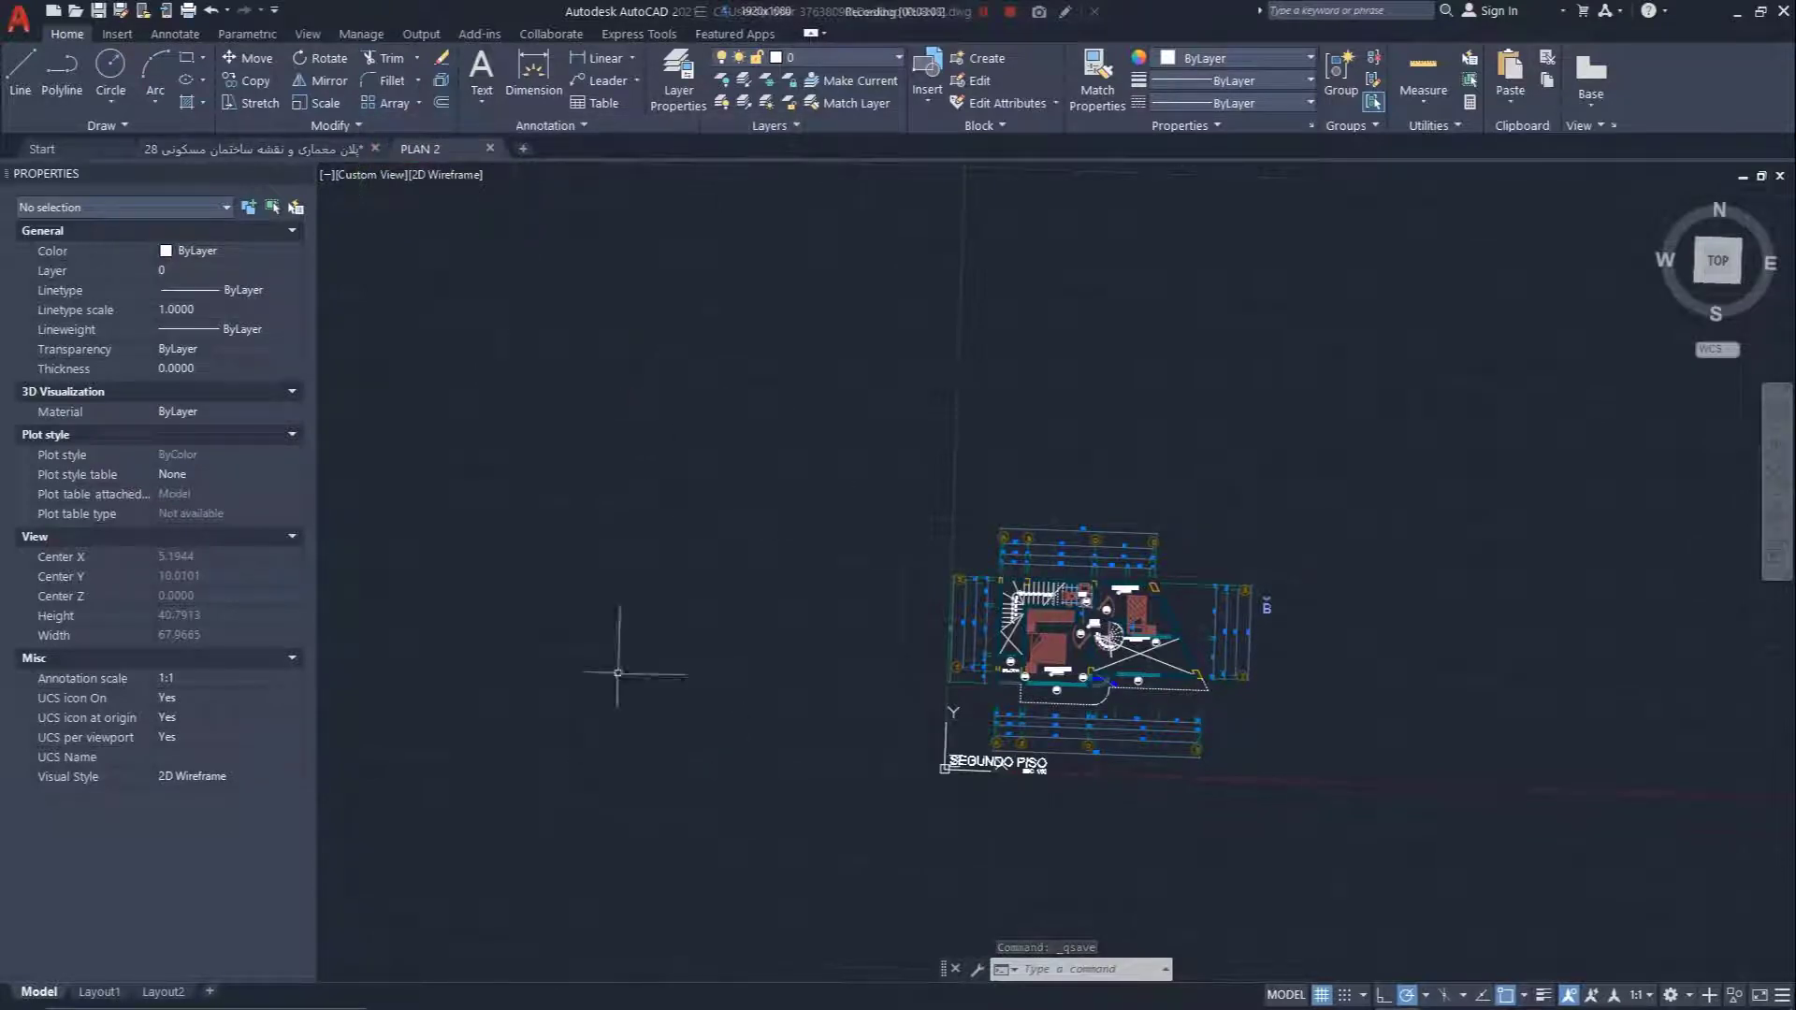
pyautogui.click(490, 149)
# - Open PLAN 1.dwg and PLAN 2.dwg from the Desktop, with the AutoCAD window maximized again
pyautogui.press('super+Down')
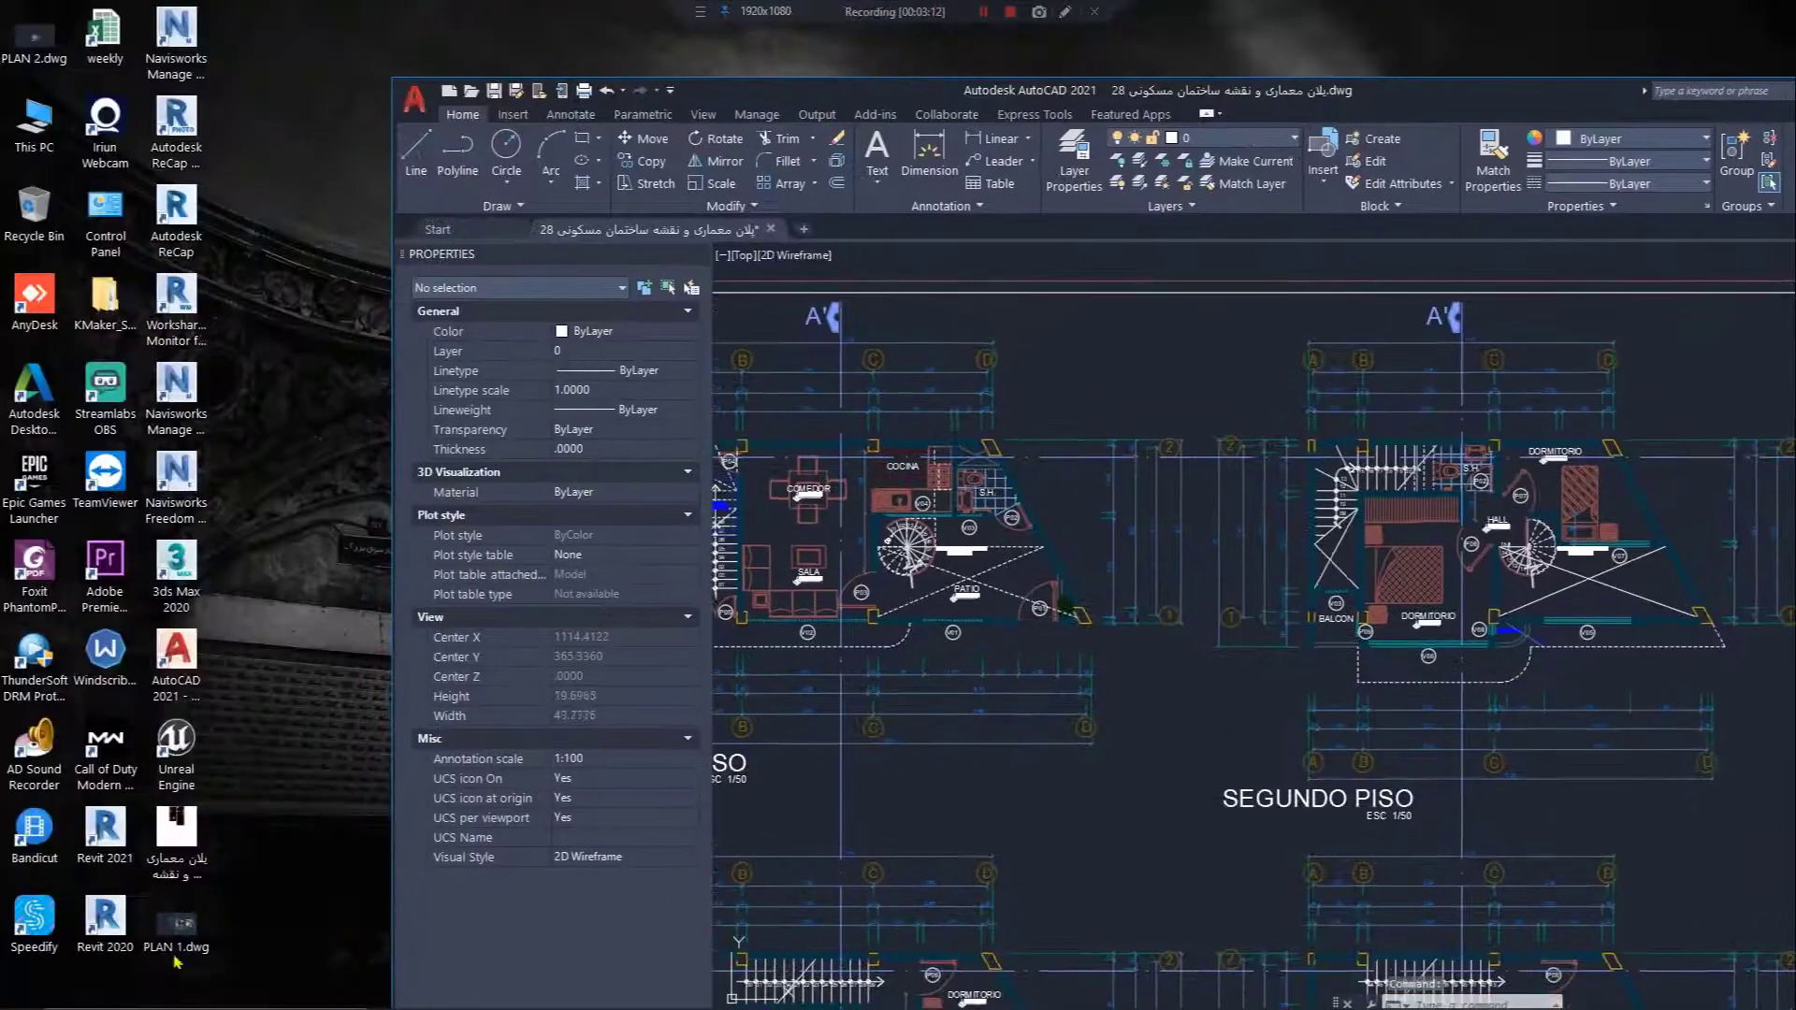
pyautogui.moveTo(299, 48); pyautogui.dragTo(28, 1005)
pyautogui.click(35, 45)
pyautogui.moveTo(28, 54); pyautogui.dragTo(241, 956)
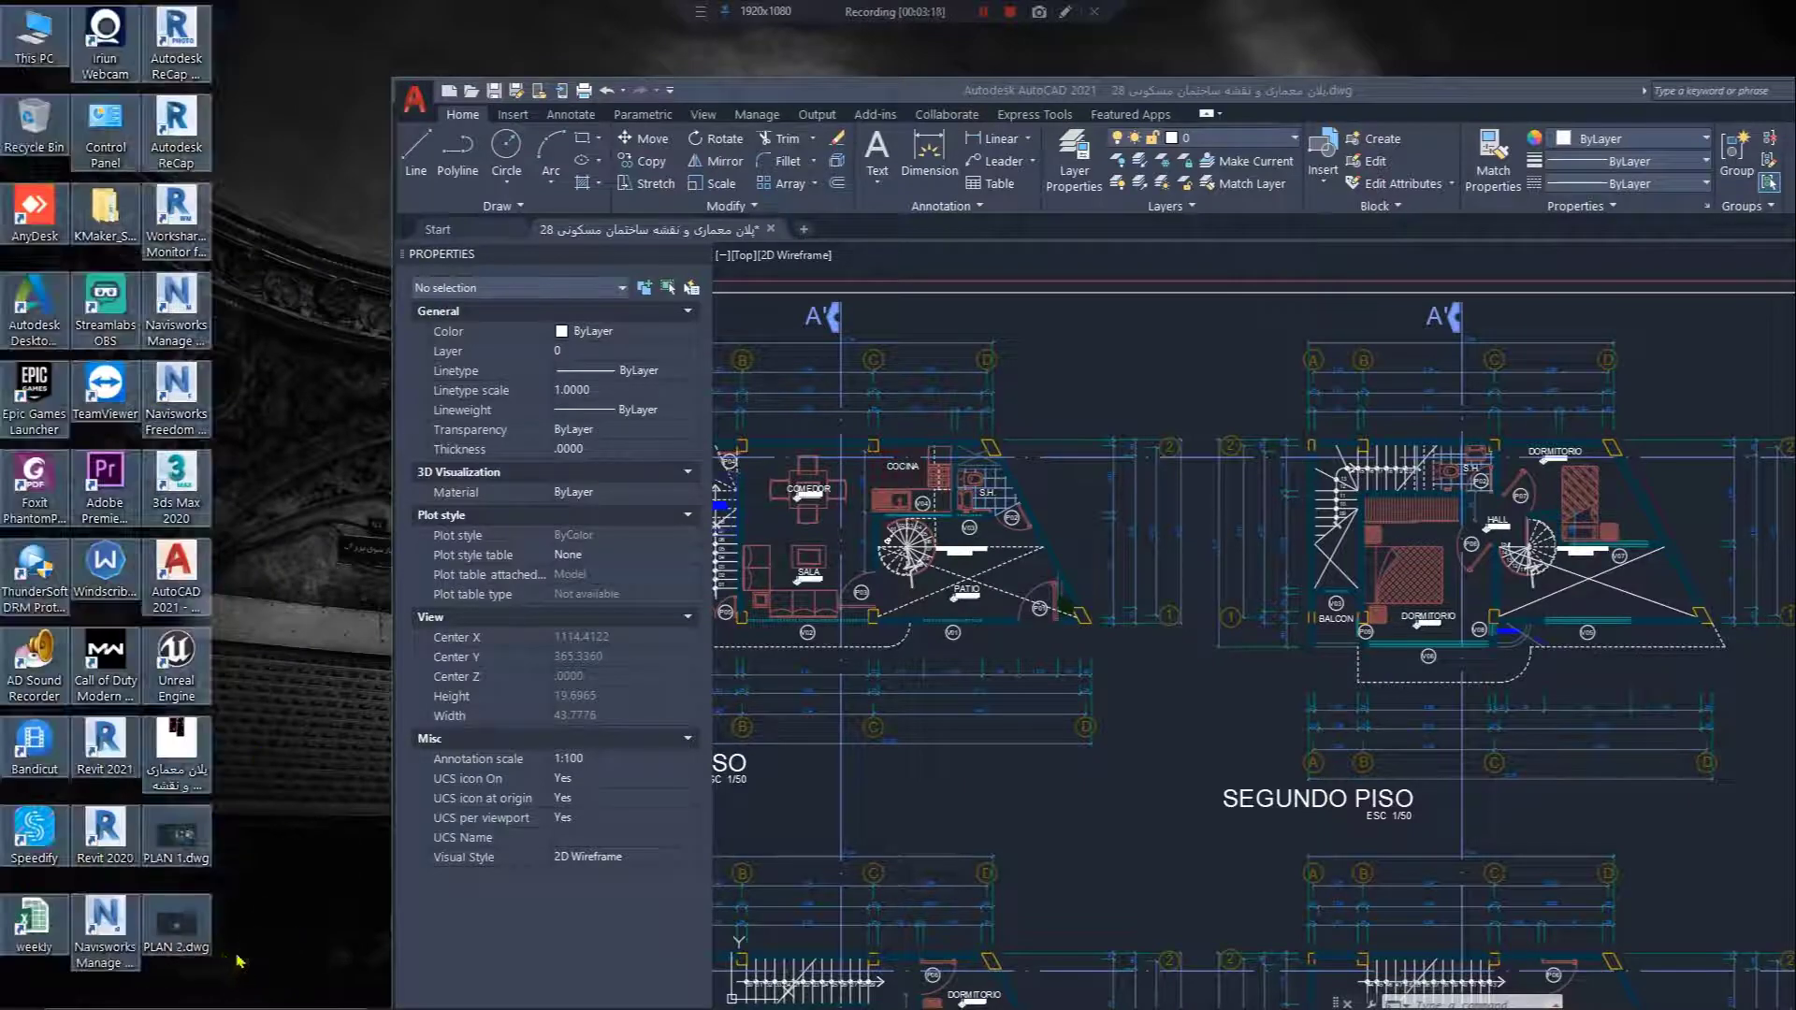
pyautogui.click(285, 870)
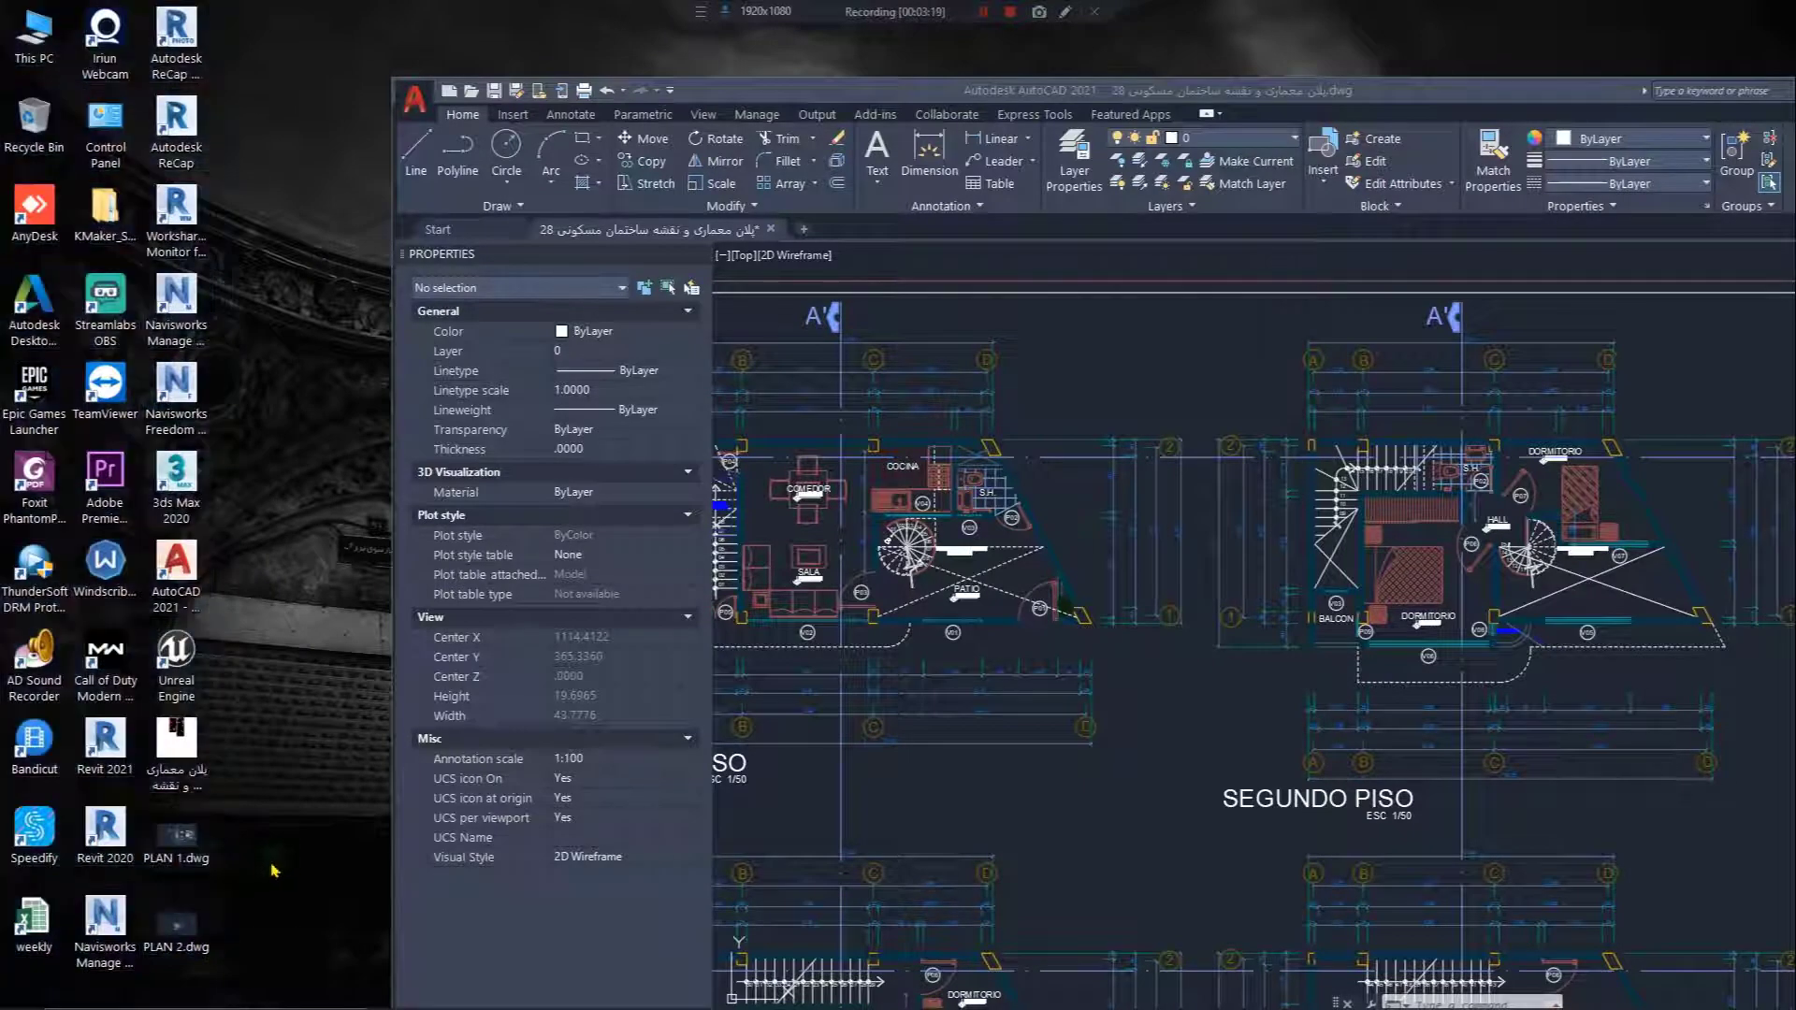
pyautogui.doubleClick(210, 849)
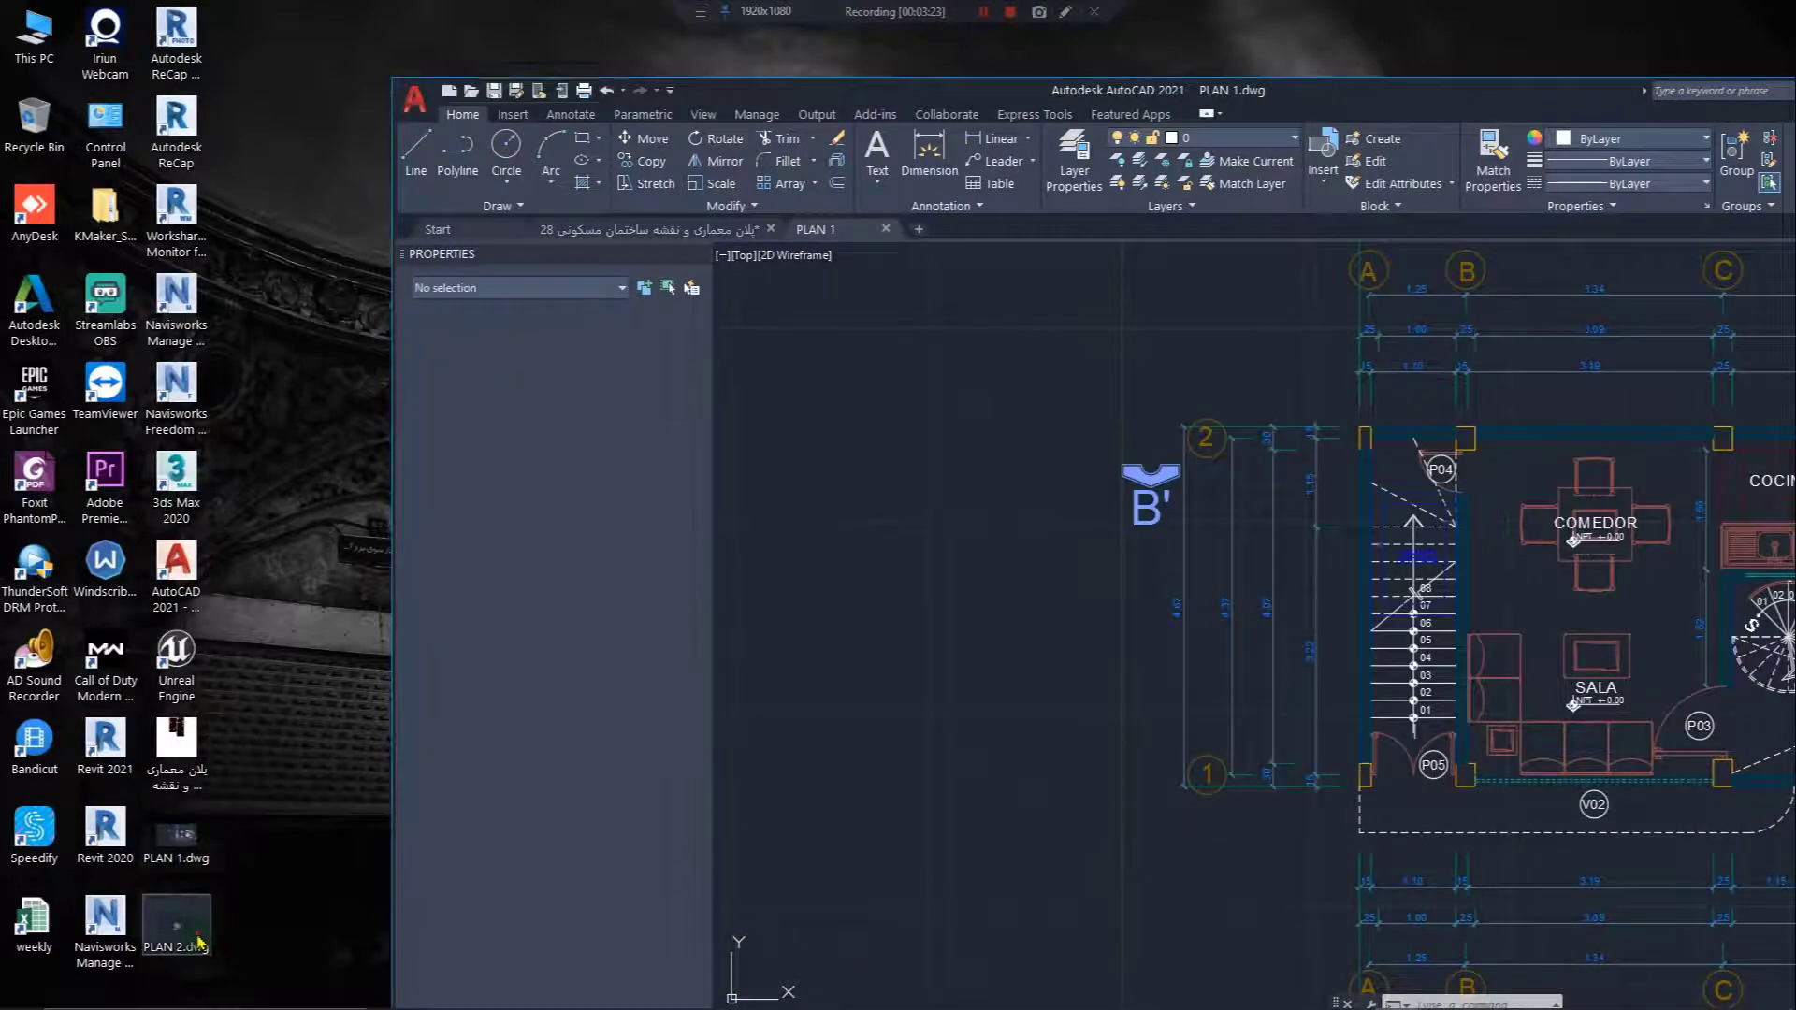
pyautogui.doubleClick(198, 943)
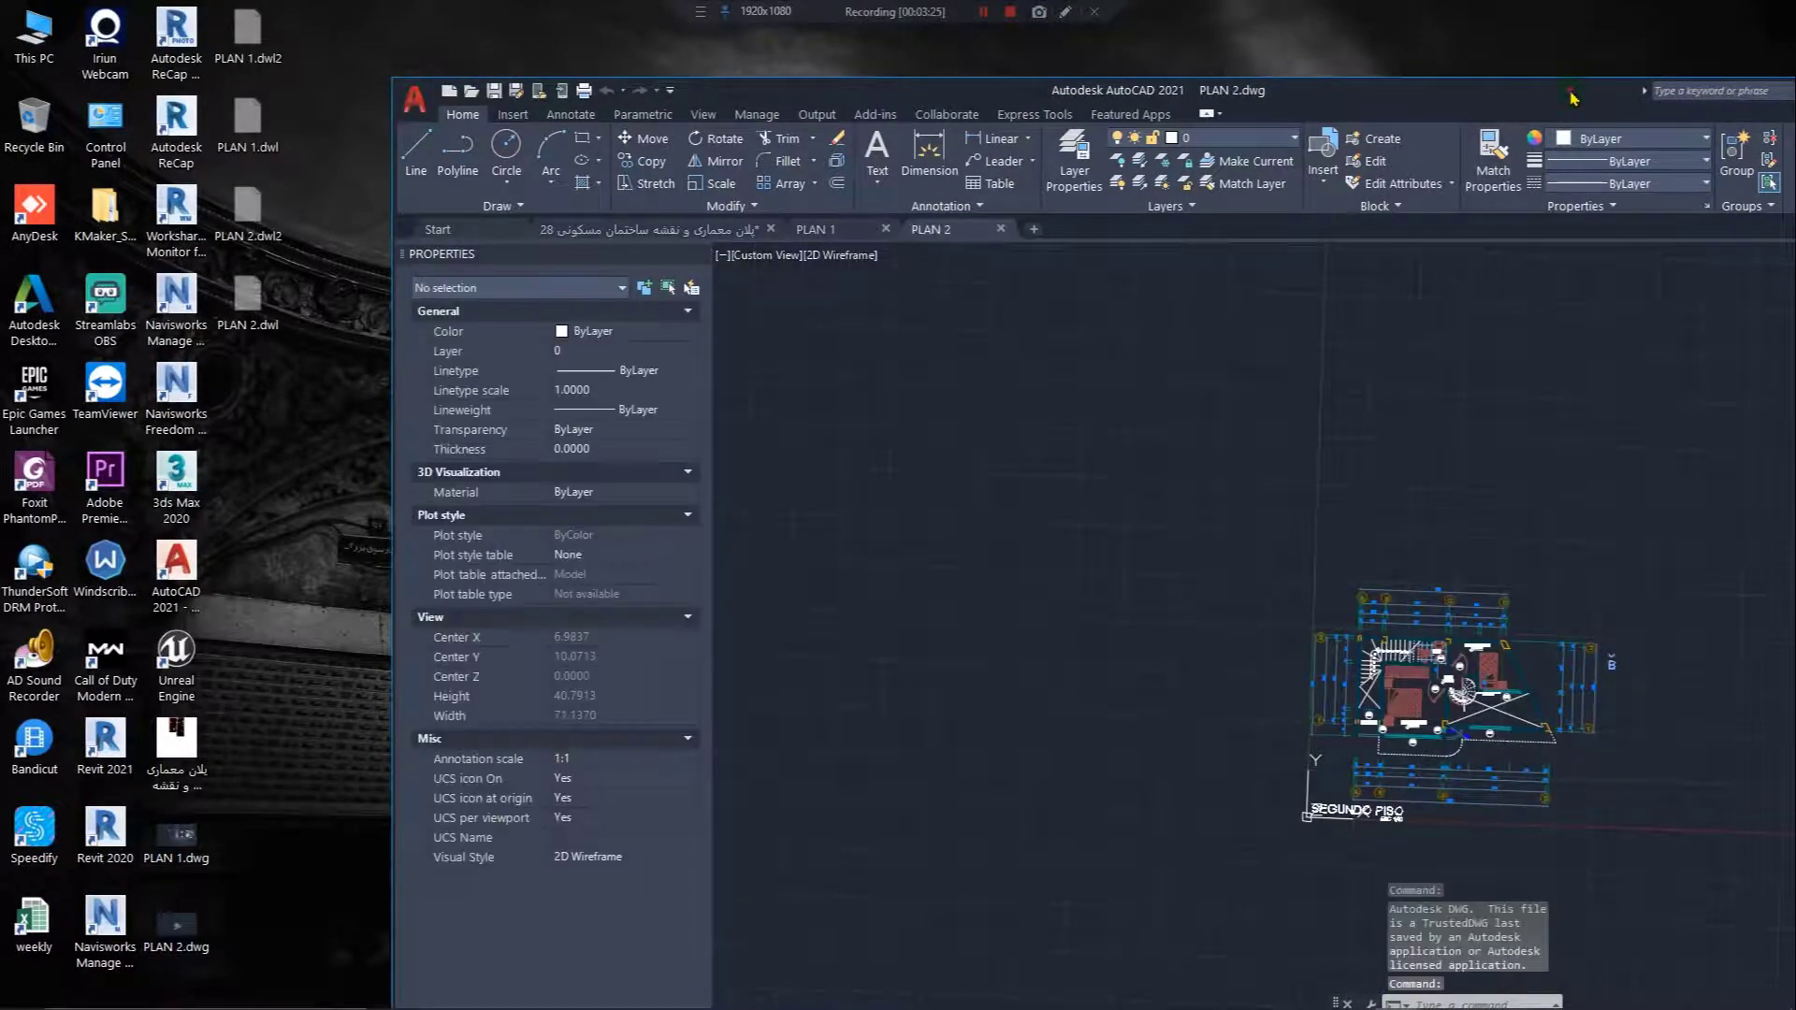
pyautogui.doubleClick(1571, 97)
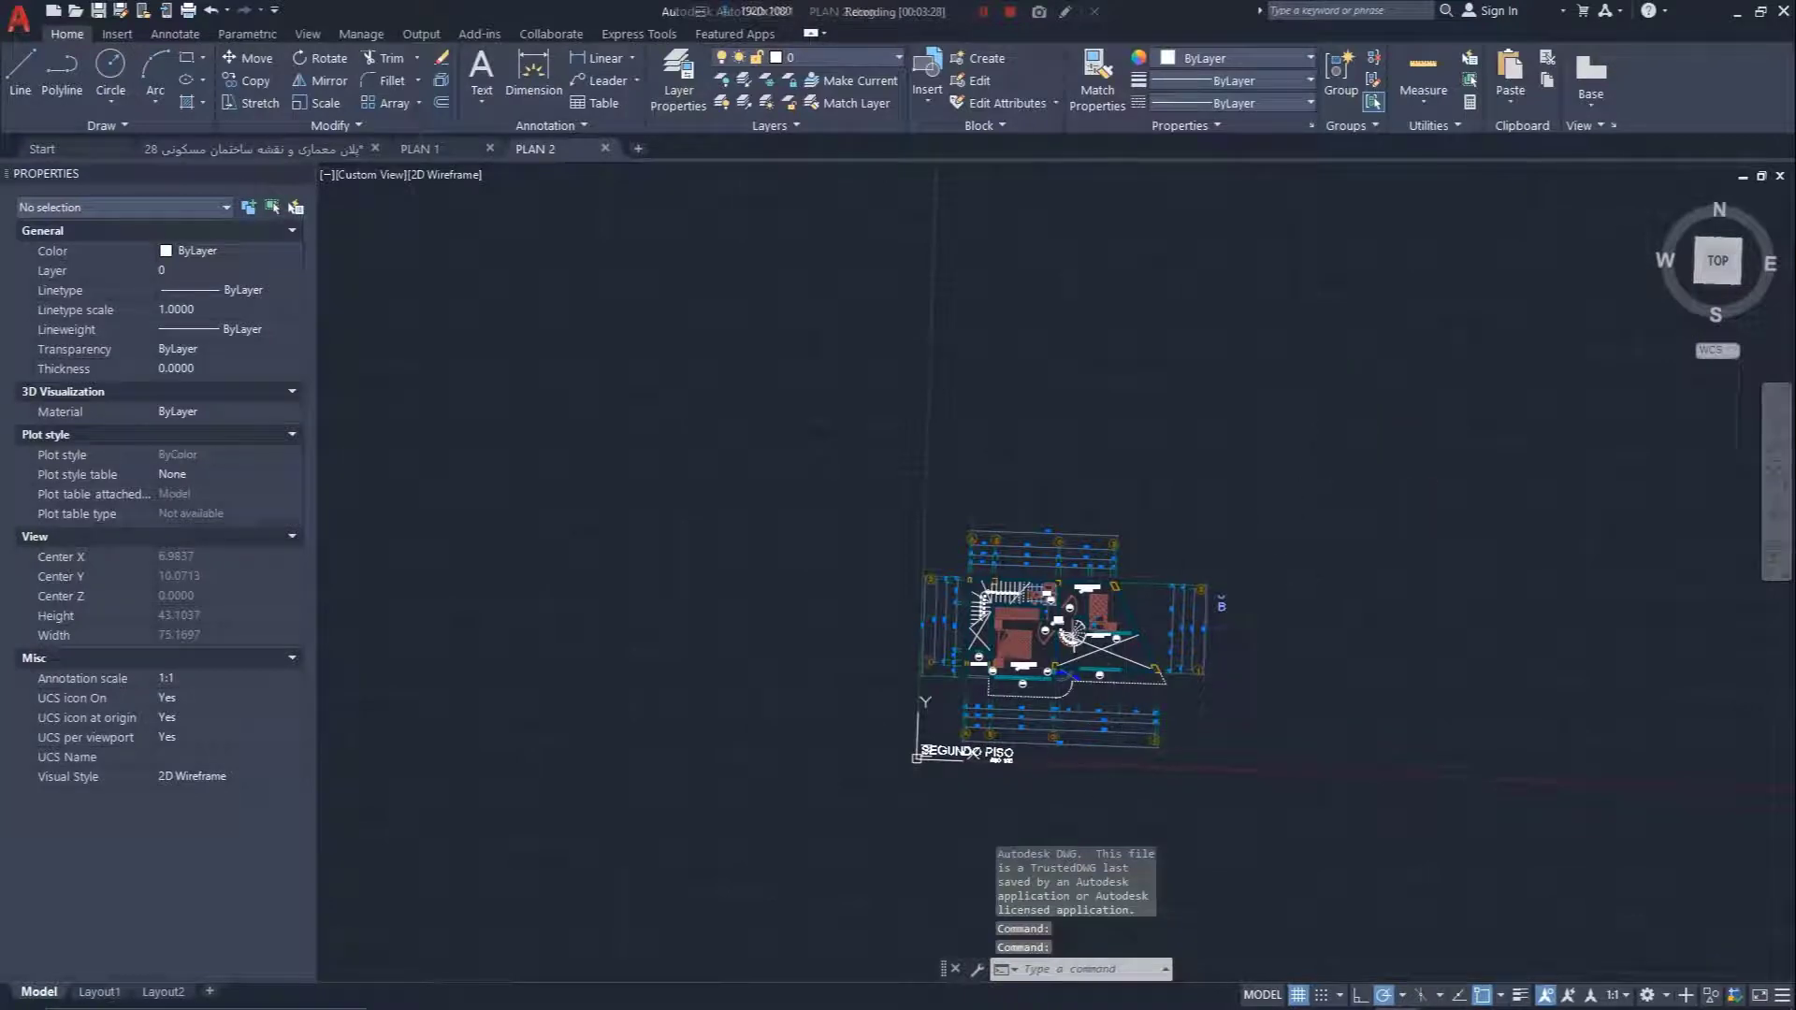
# - Set PLAN 2 to the Top view and check the SEGUNDO PISO plan's location relative to the origin
pyautogui.keyDown('shift'); pyautogui.moveTo(1047, 692); pyautogui.dragTo(1435, 762, button='middle'); pyautogui.keyUp('shift')
pyautogui.click(1718, 261)
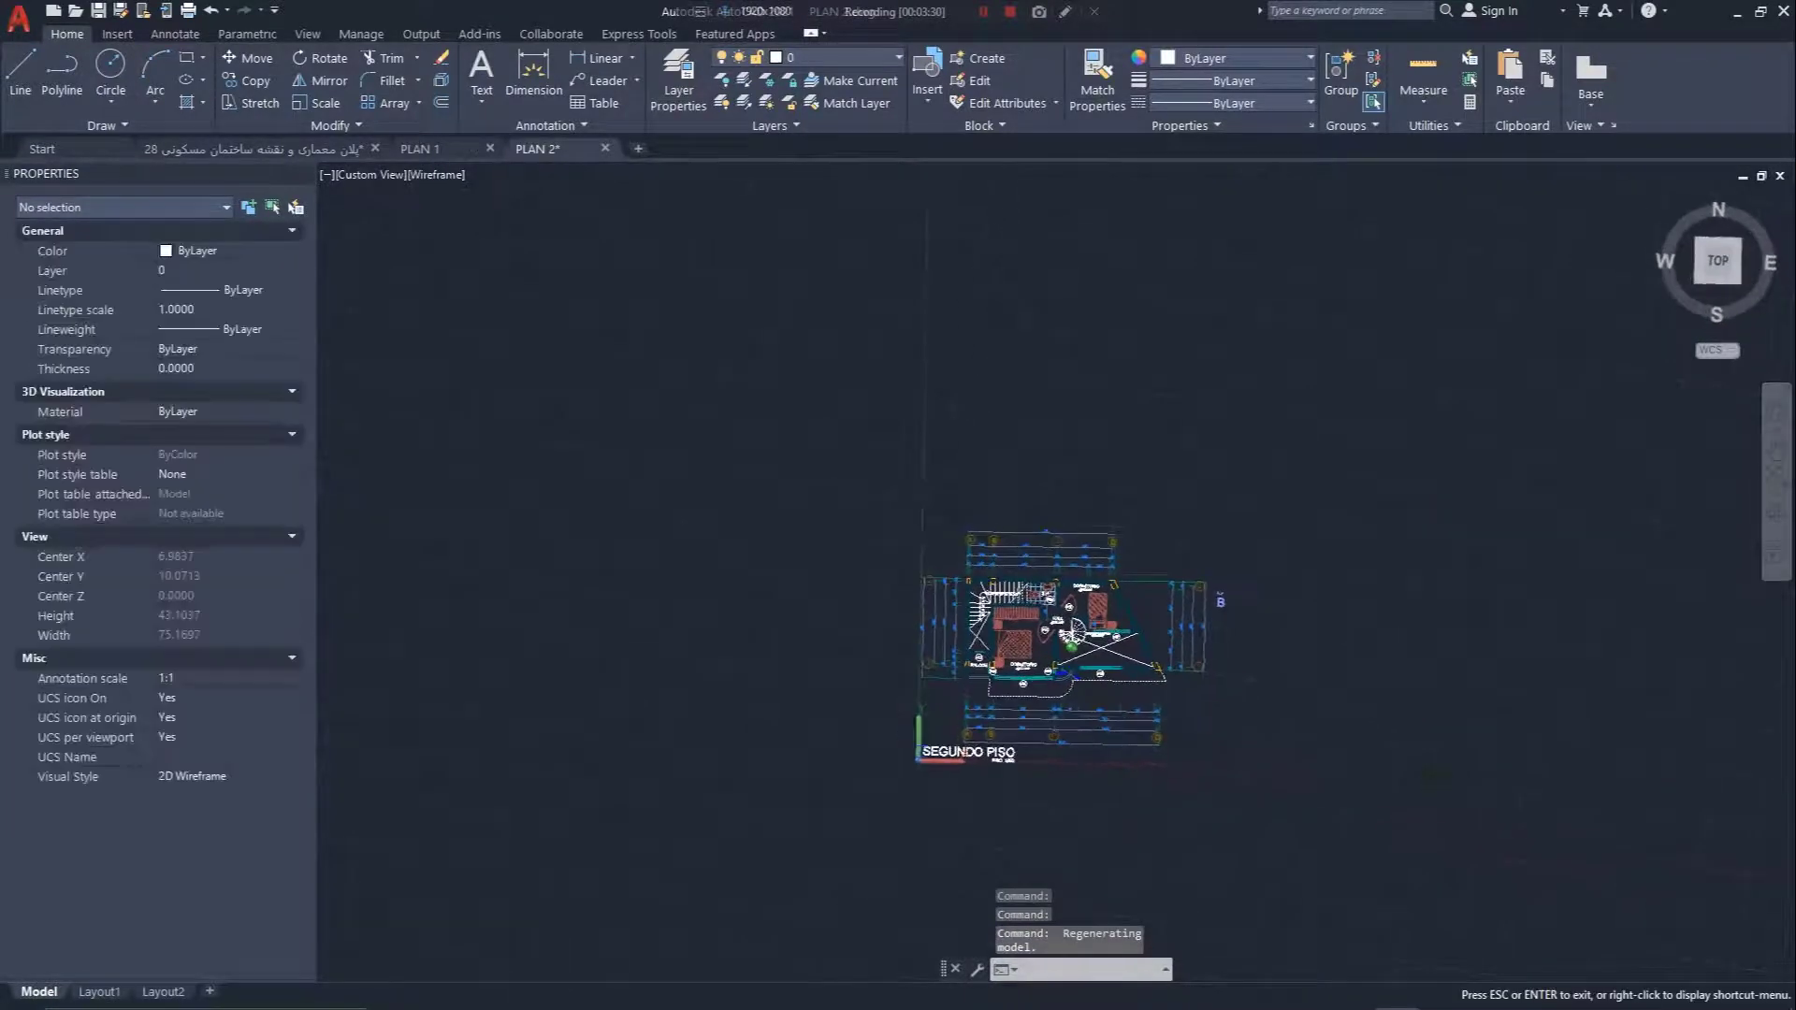
pyautogui.click(1730, 260)
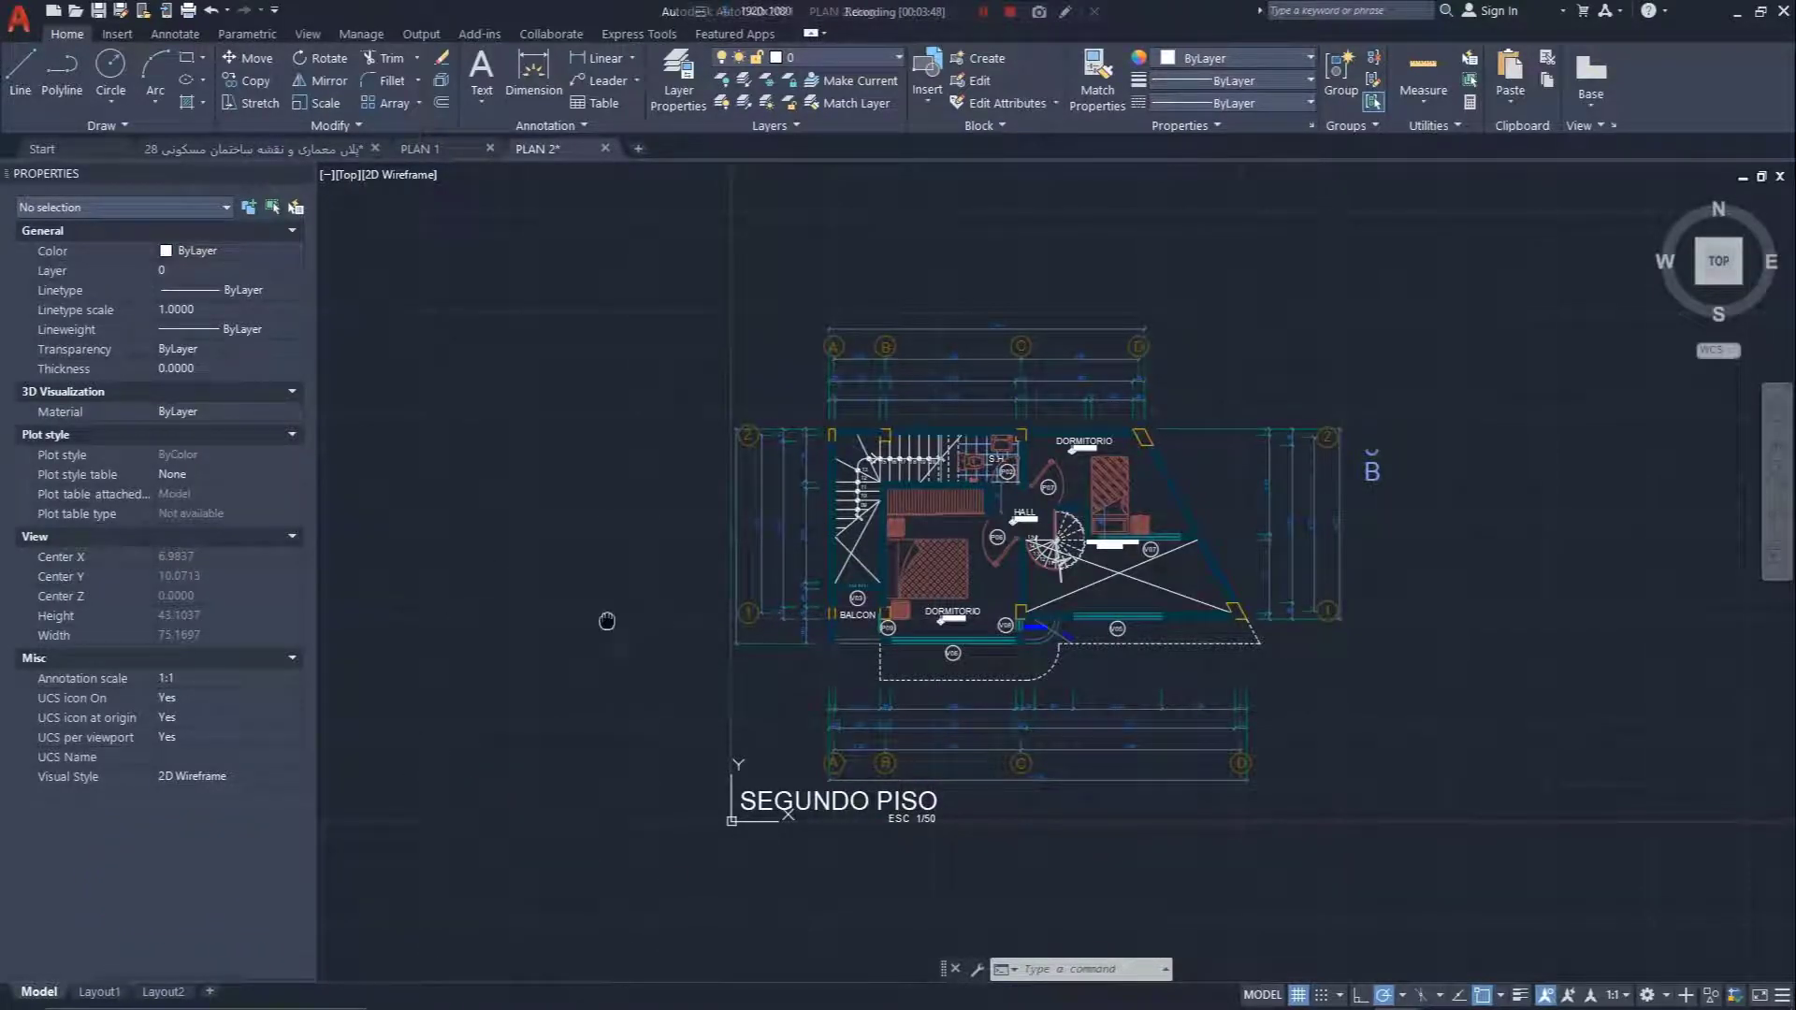
pyautogui.moveTo(601, 614); pyautogui.dragTo(914, 641, button='middle')
pyautogui.moveTo(1012, 711); pyautogui.dragTo(777, 580, button='middle')
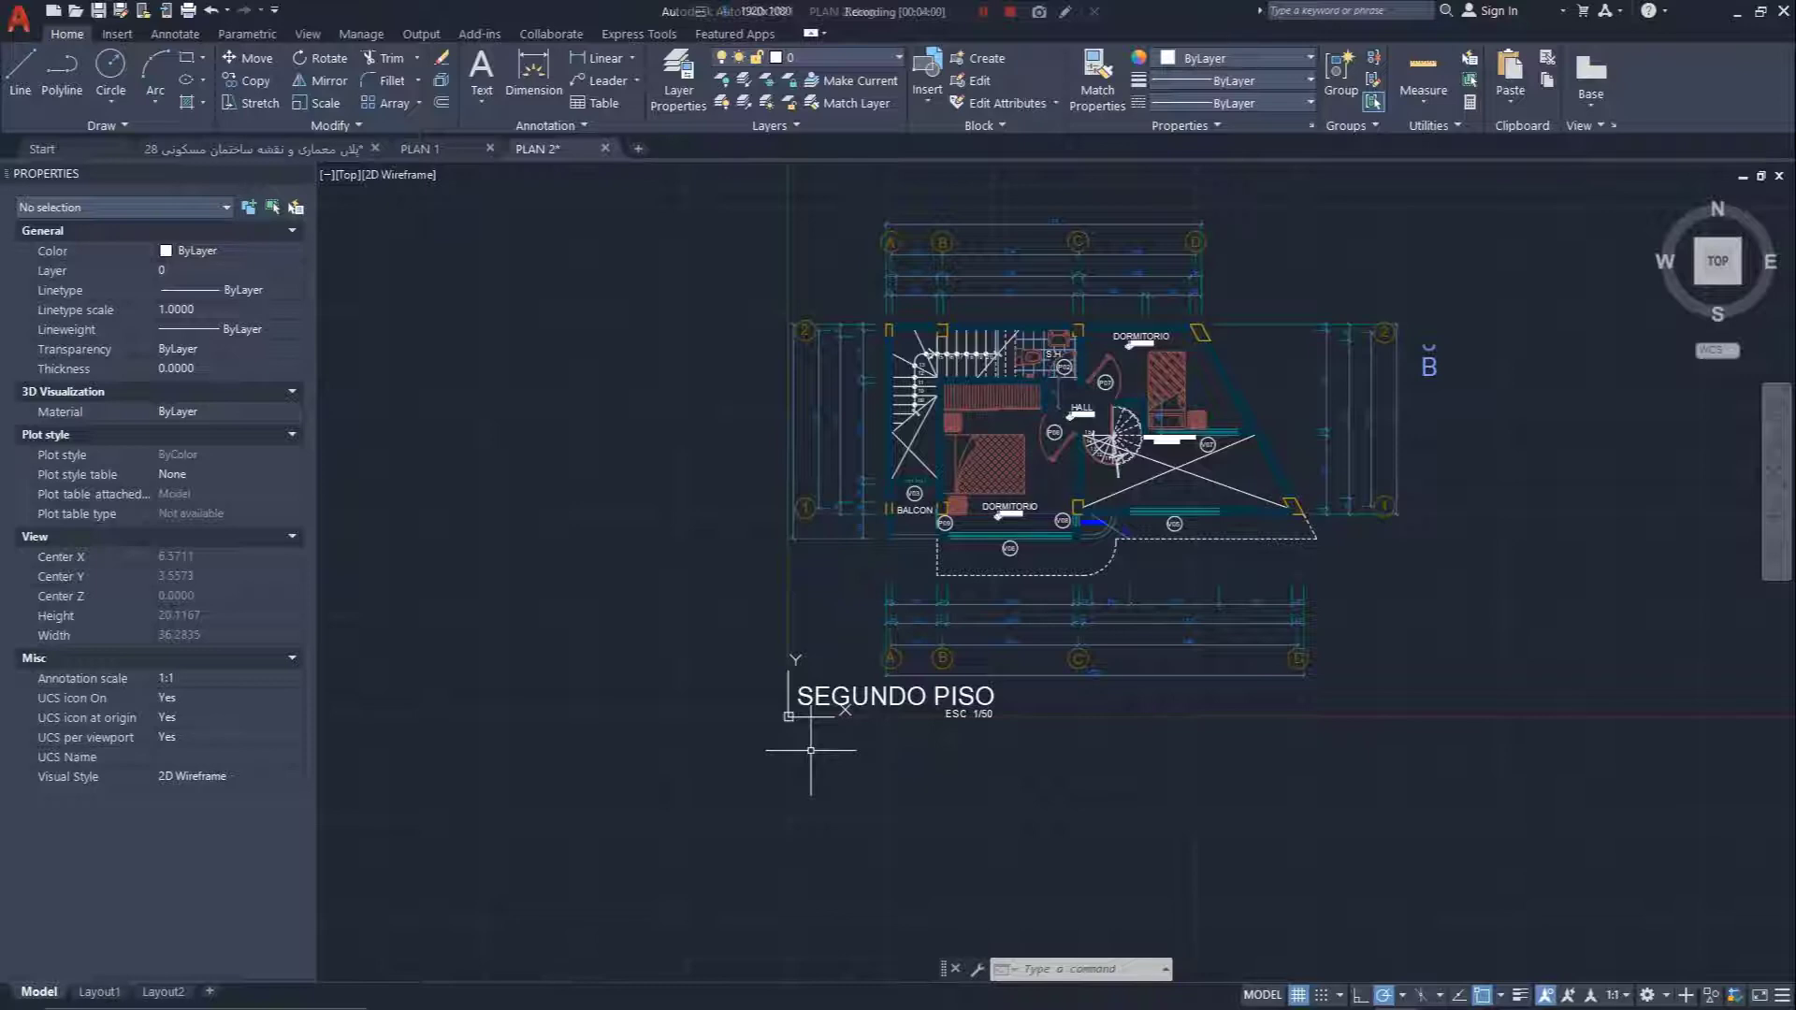
# - Run OVERKILL on the whole PRIMER PISO plan in PLAN 1, keeping the default comparison settings and options
pyautogui.click(447, 159)
pyautogui.scroll(3, 758, 660)
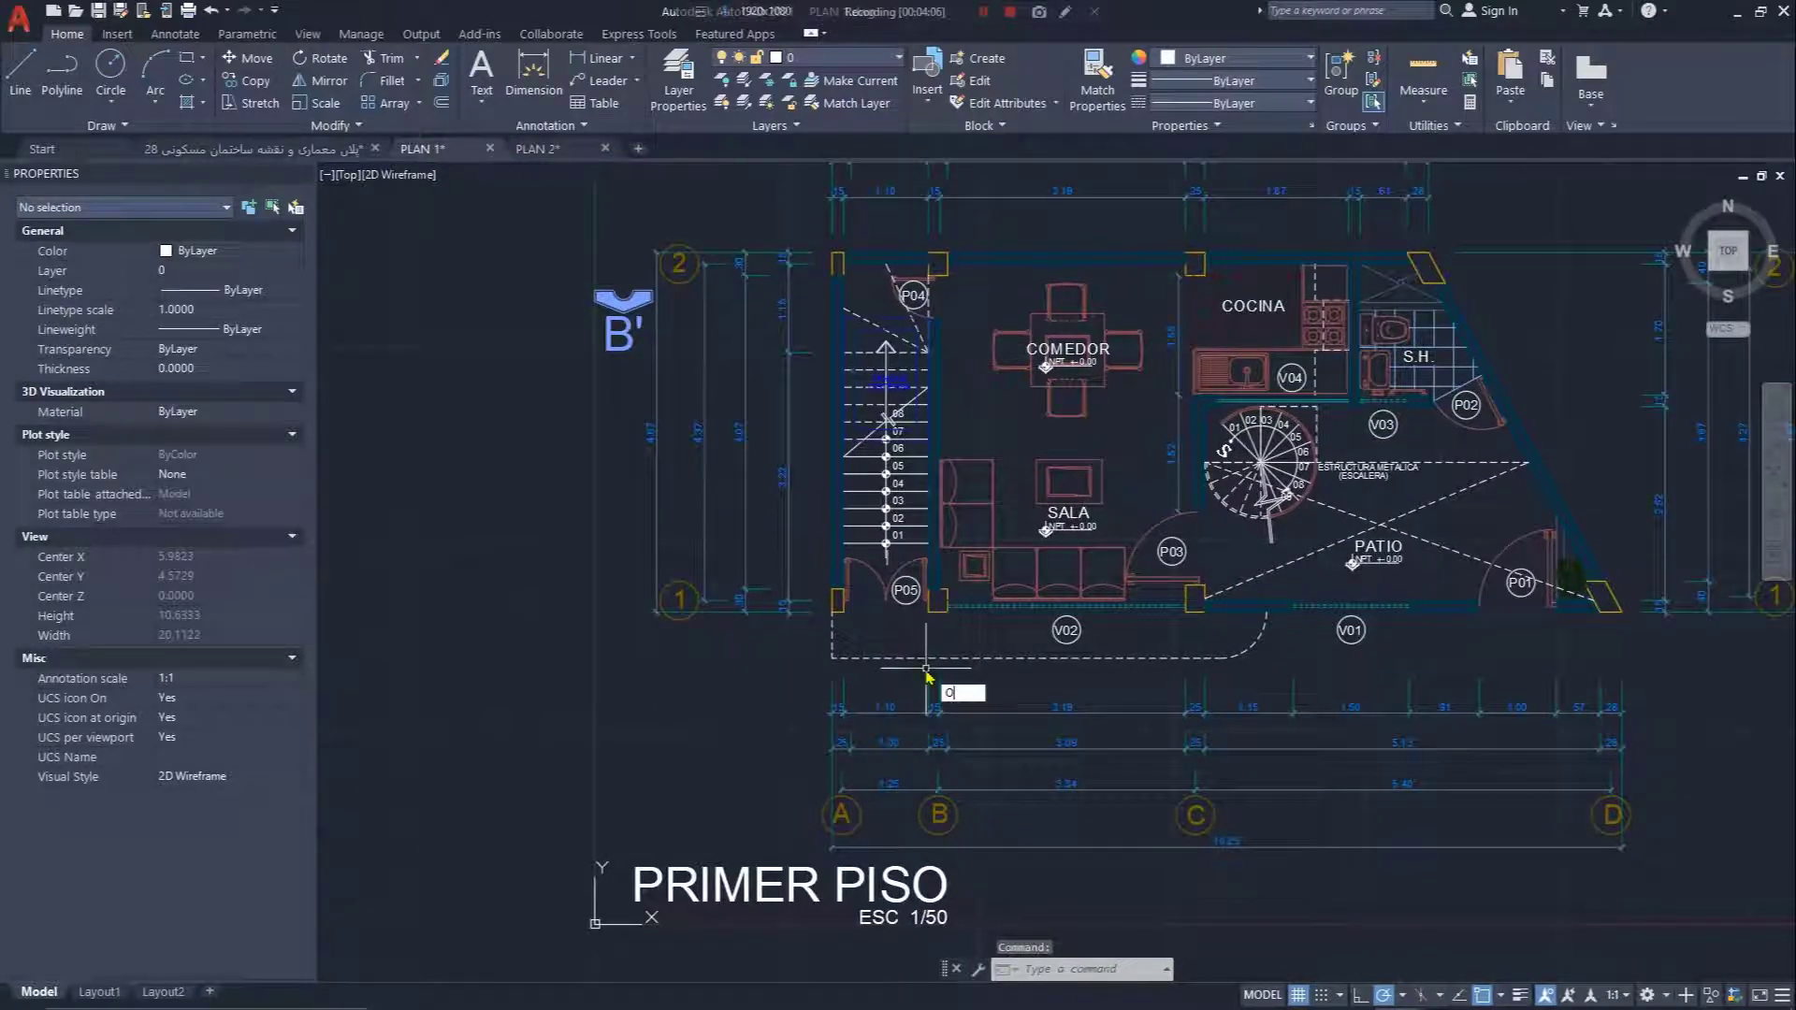
pyautogui.write('VERKILL')
pyautogui.press('Return')
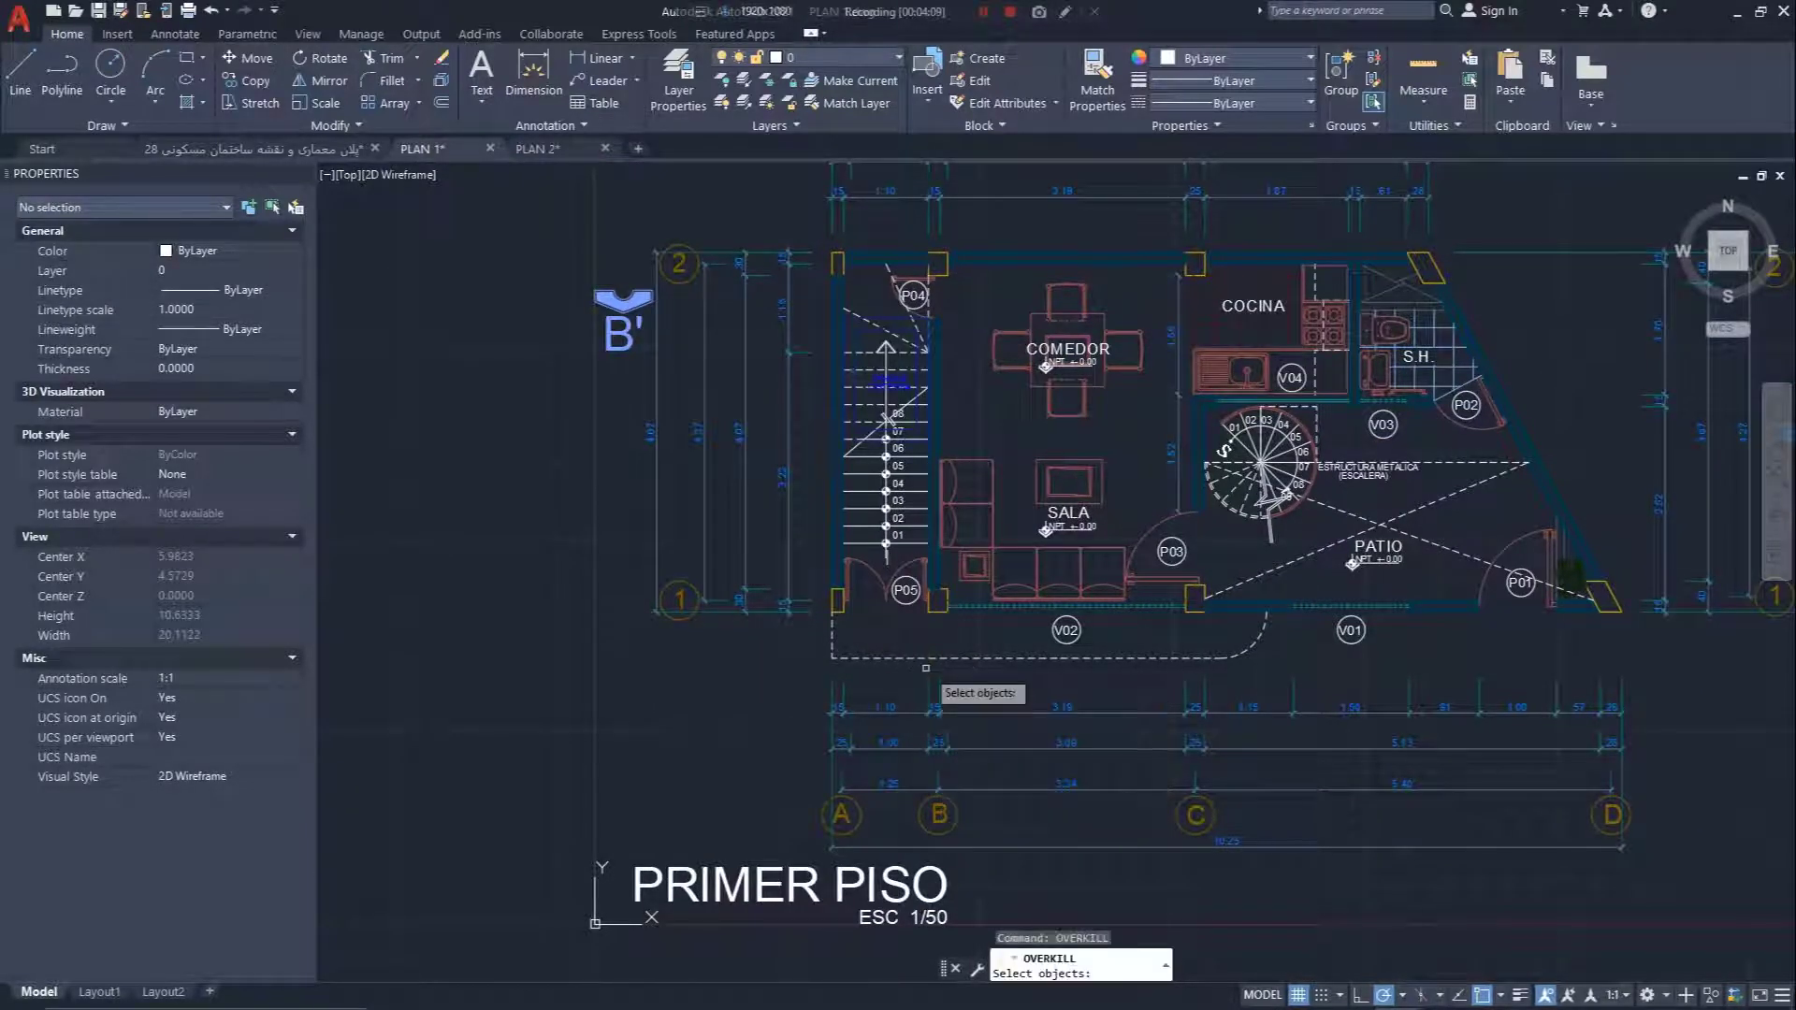
pyautogui.scroll(-5, 925, 668)
pyautogui.click(1231, 407)
pyautogui.click(819, 763)
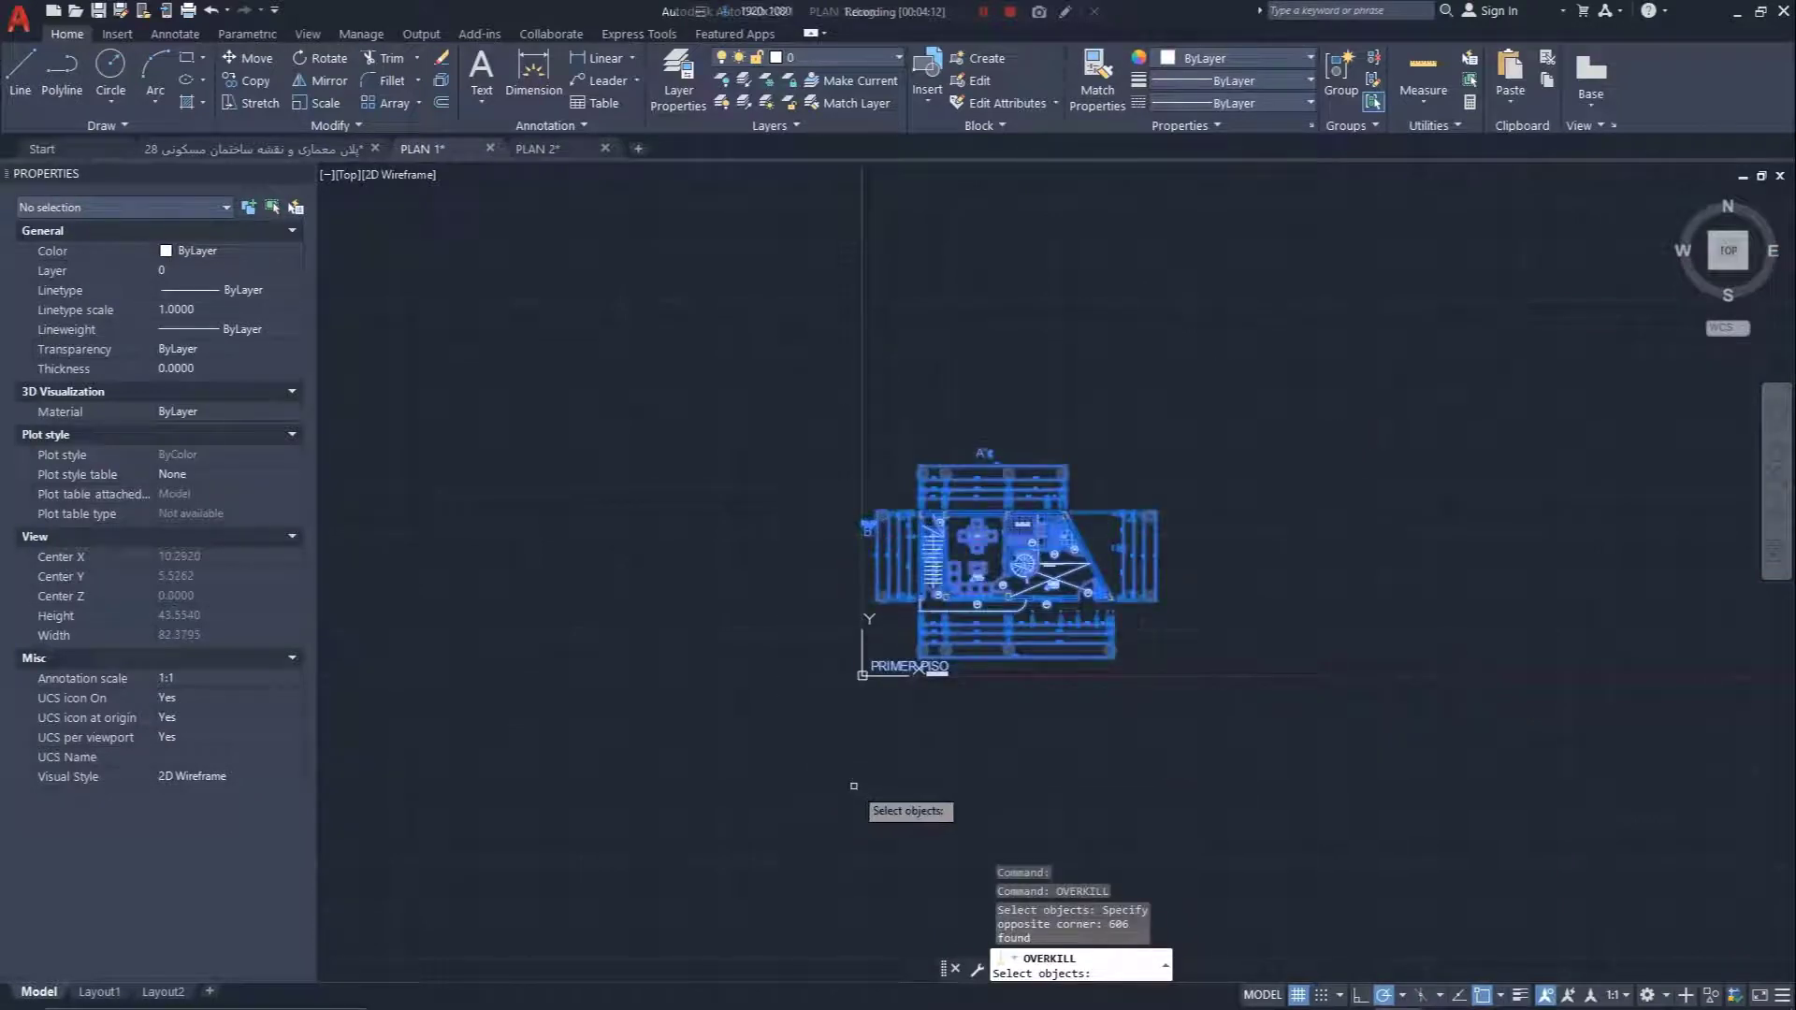
pyautogui.press('Return')
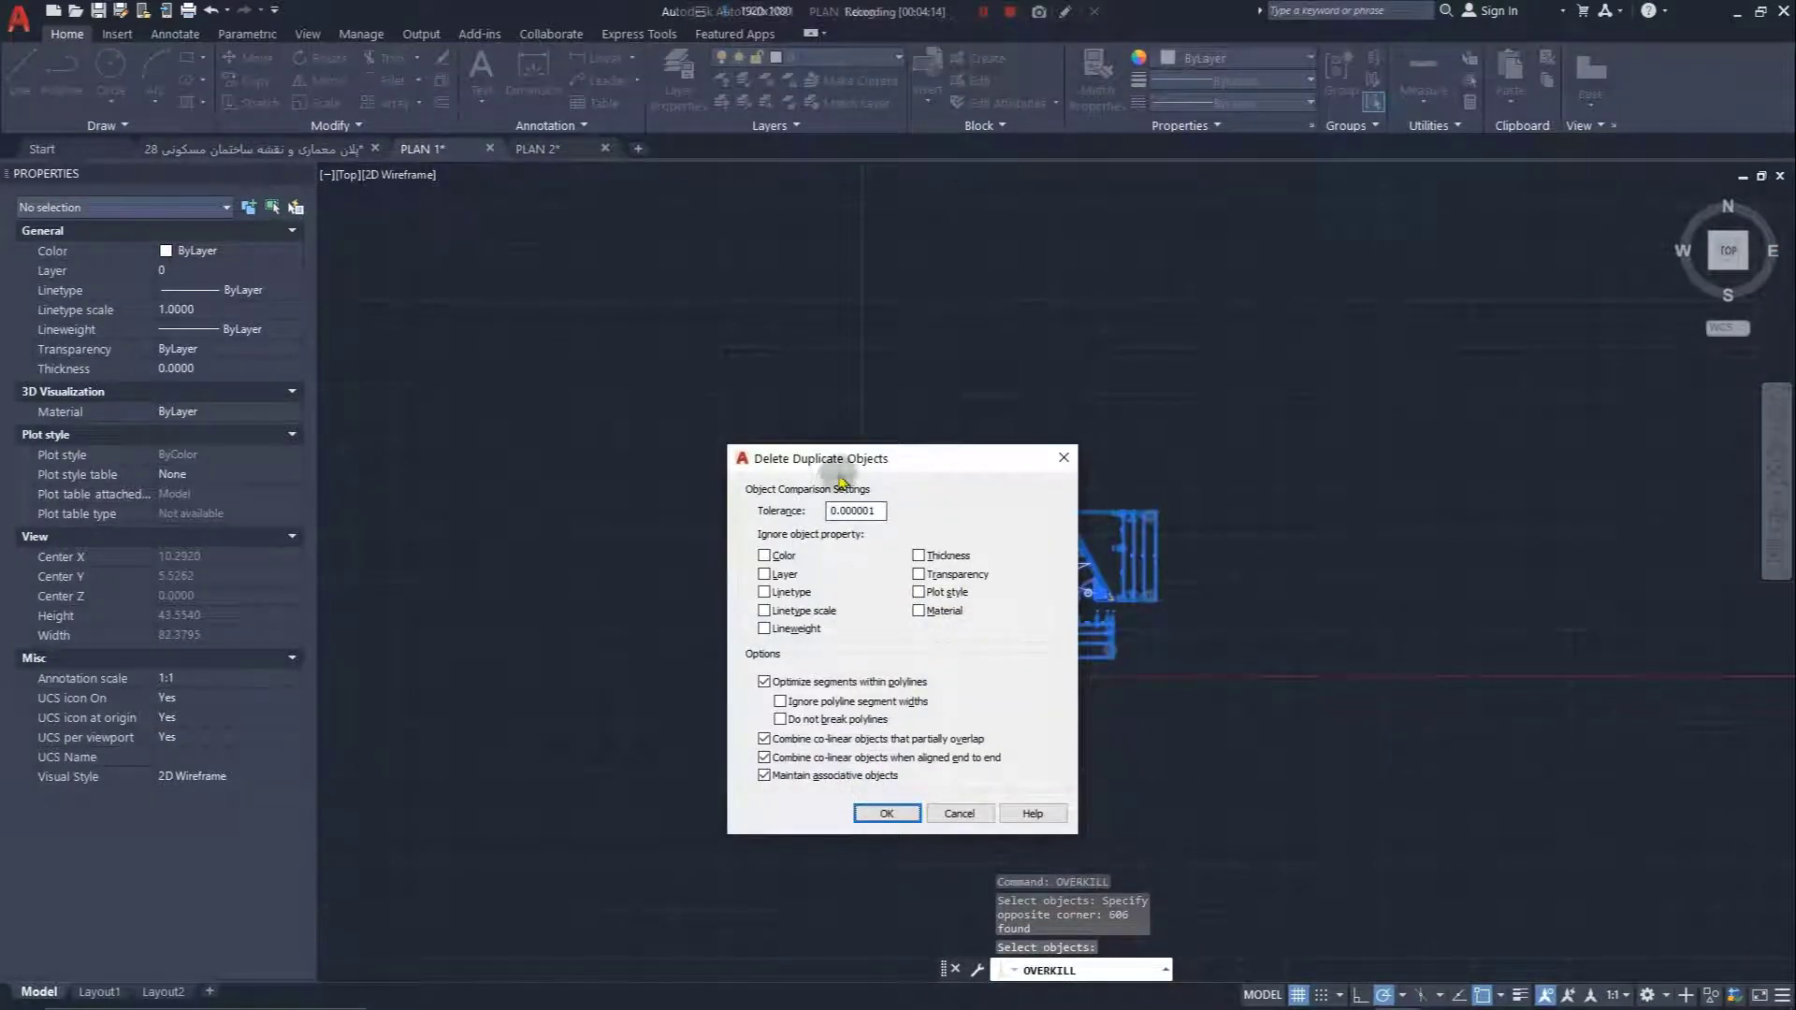
pyautogui.moveTo(785, 458); pyautogui.dragTo(798, 316)
pyautogui.click(915, 670)
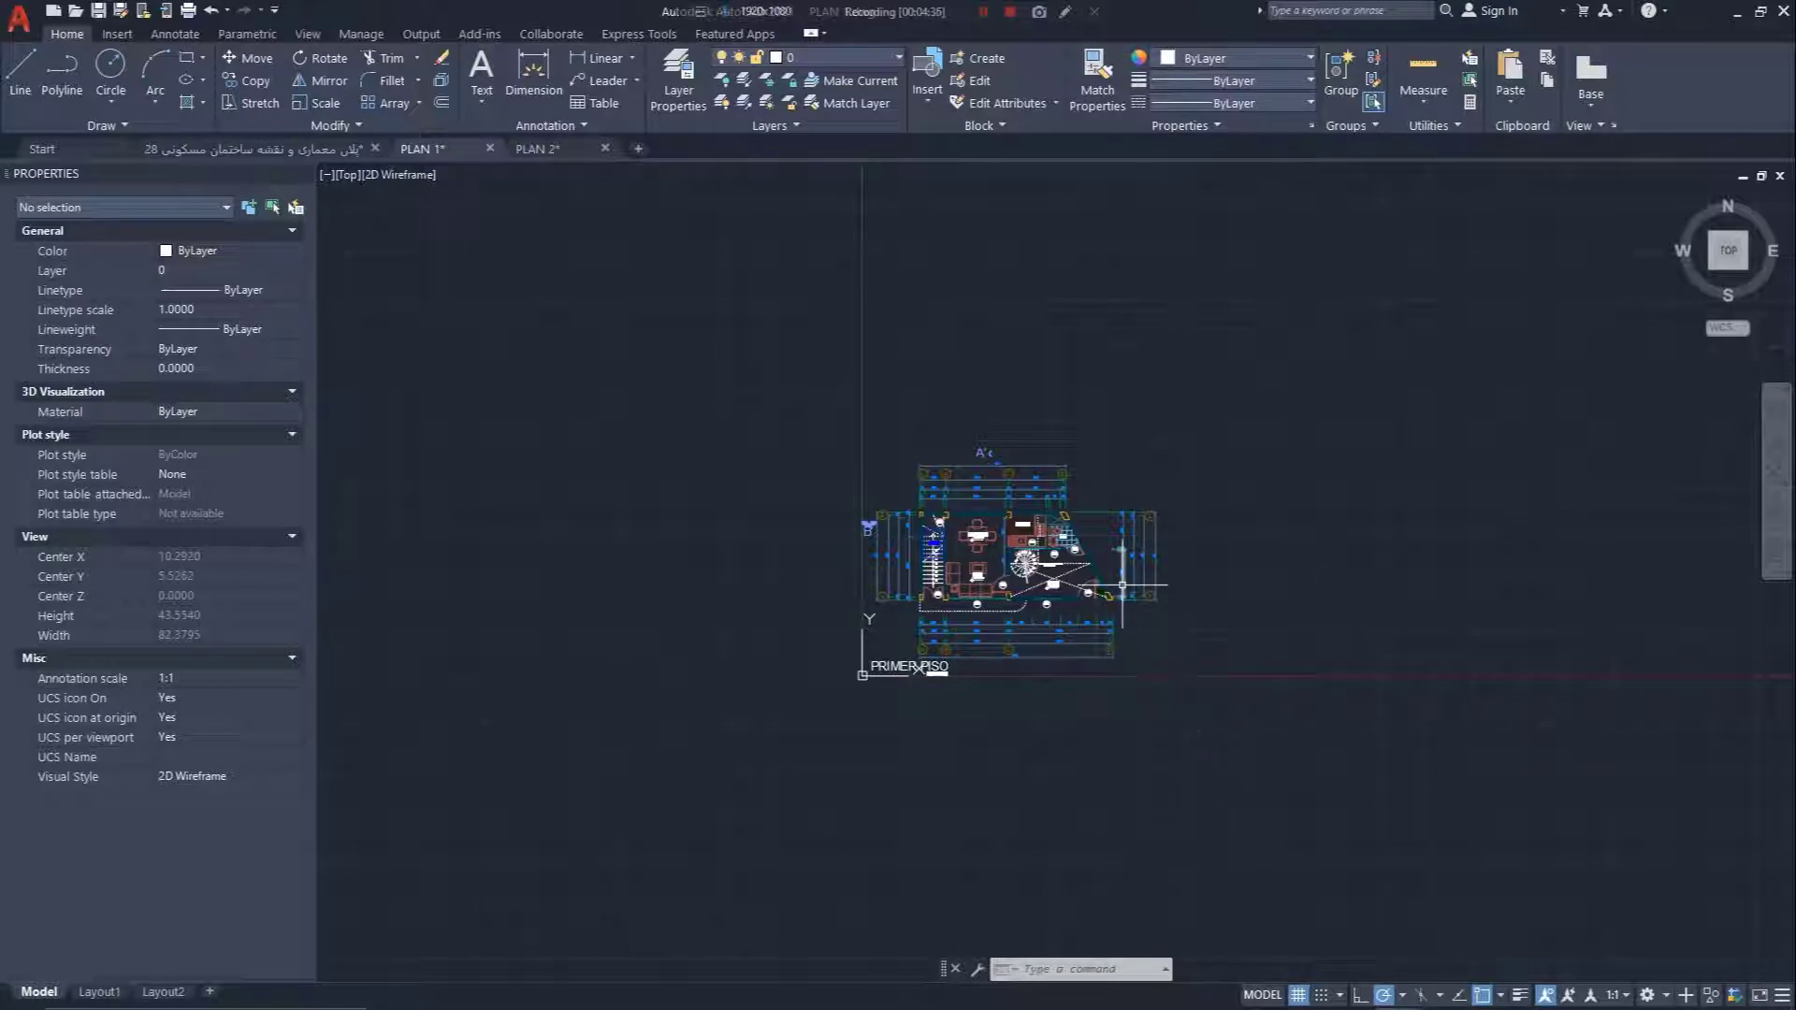
# - Purge all unused named items from PLAN 1, repeating the purge of all checked items until nothing purgeable remains
pyautogui.scroll(3, 1137, 585)
pyautogui.moveTo(1036, 669); pyautogui.dragTo(1251, 743, button='middle')
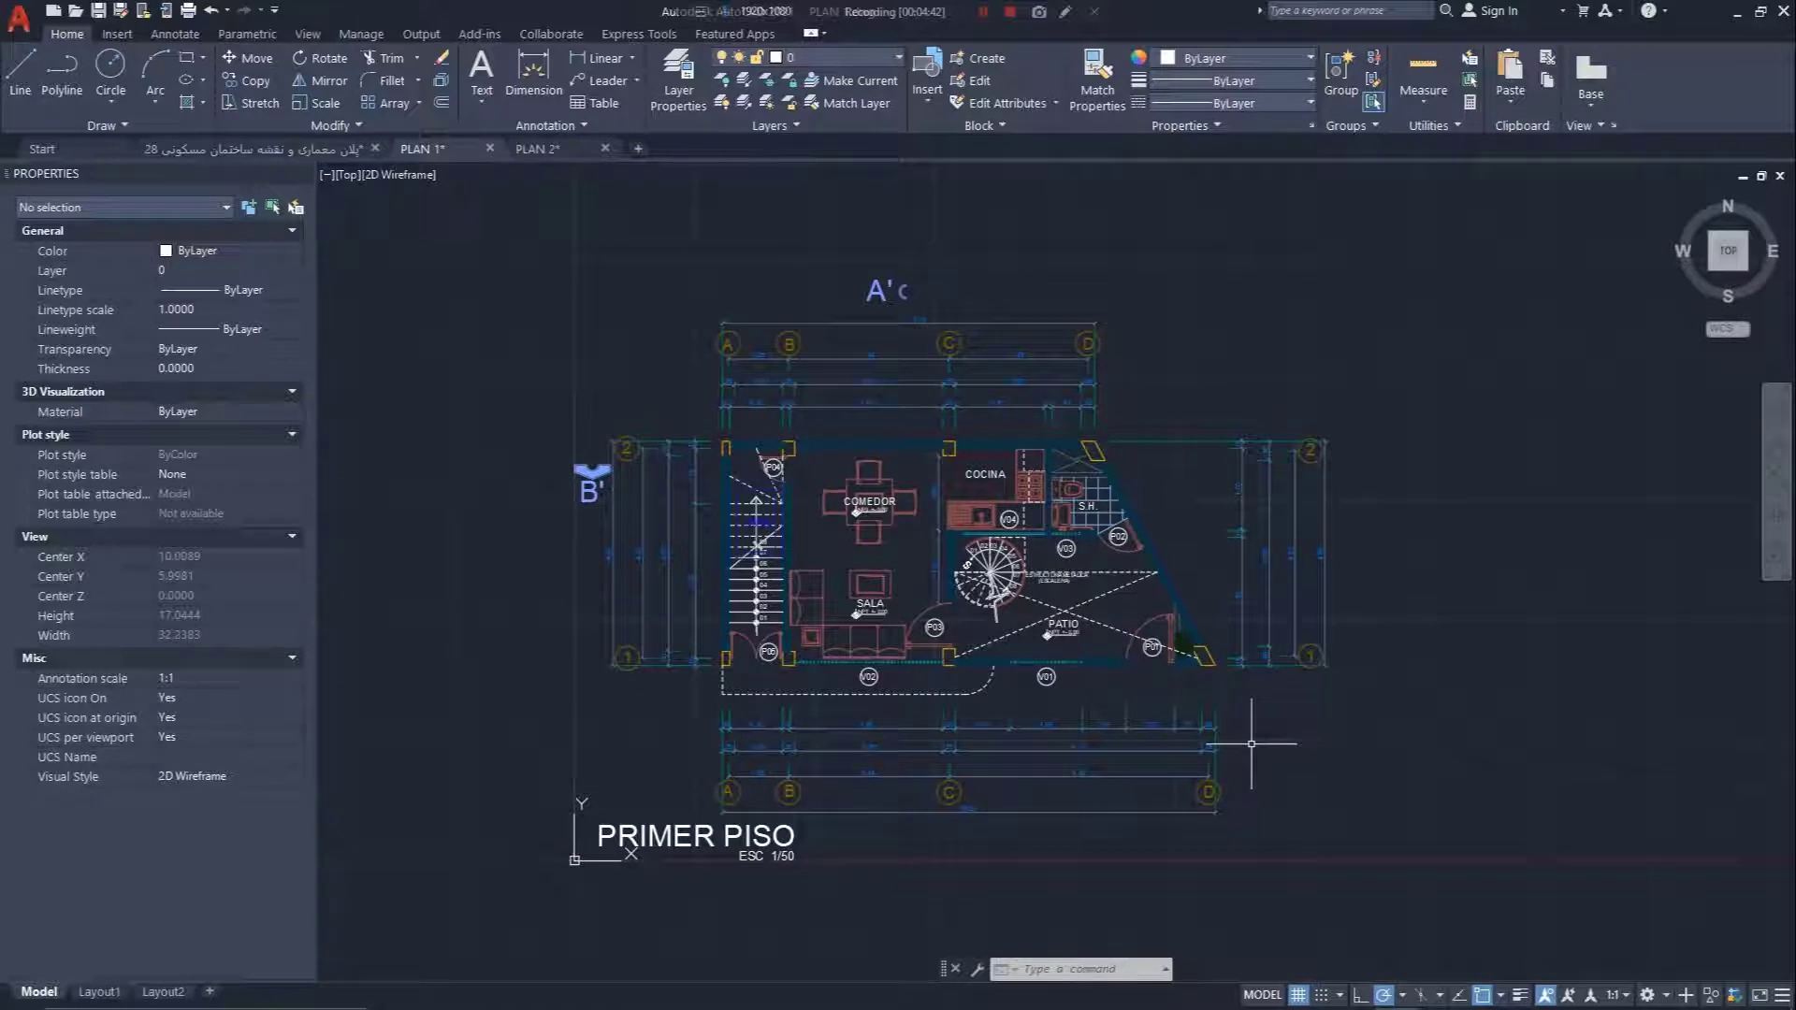
pyautogui.write('PURGE')
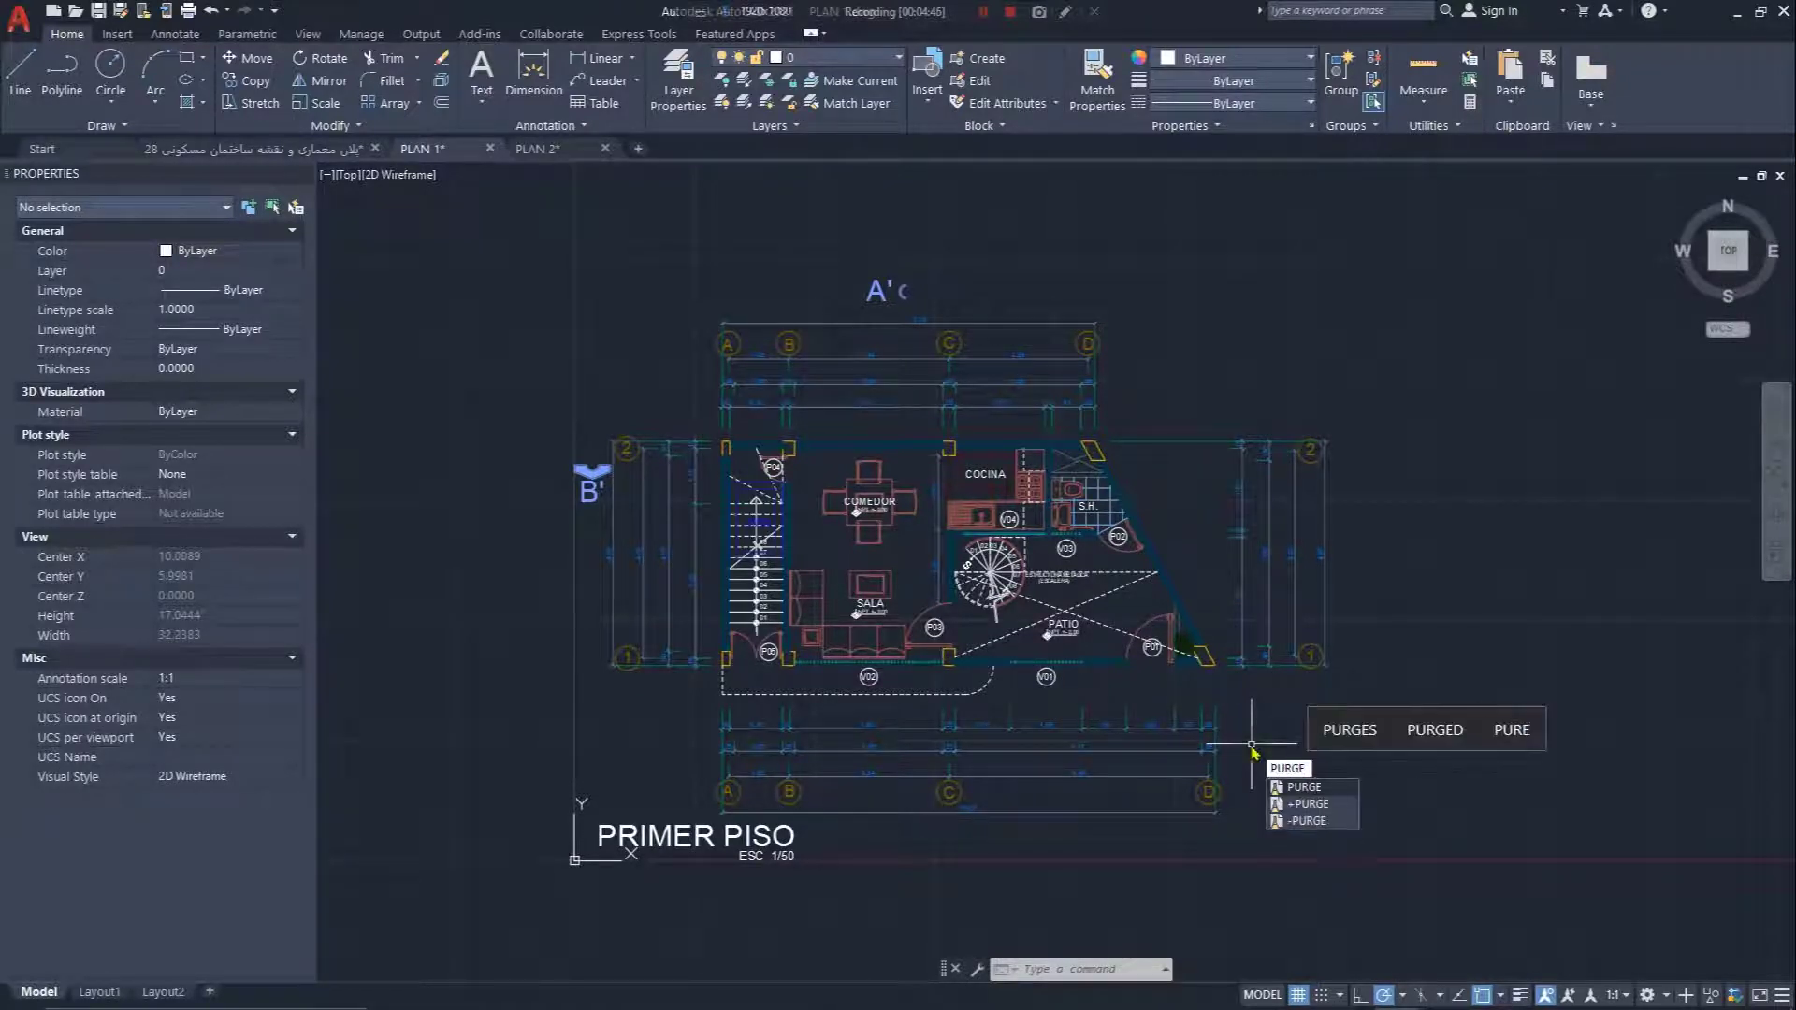
pyautogui.press('Return')
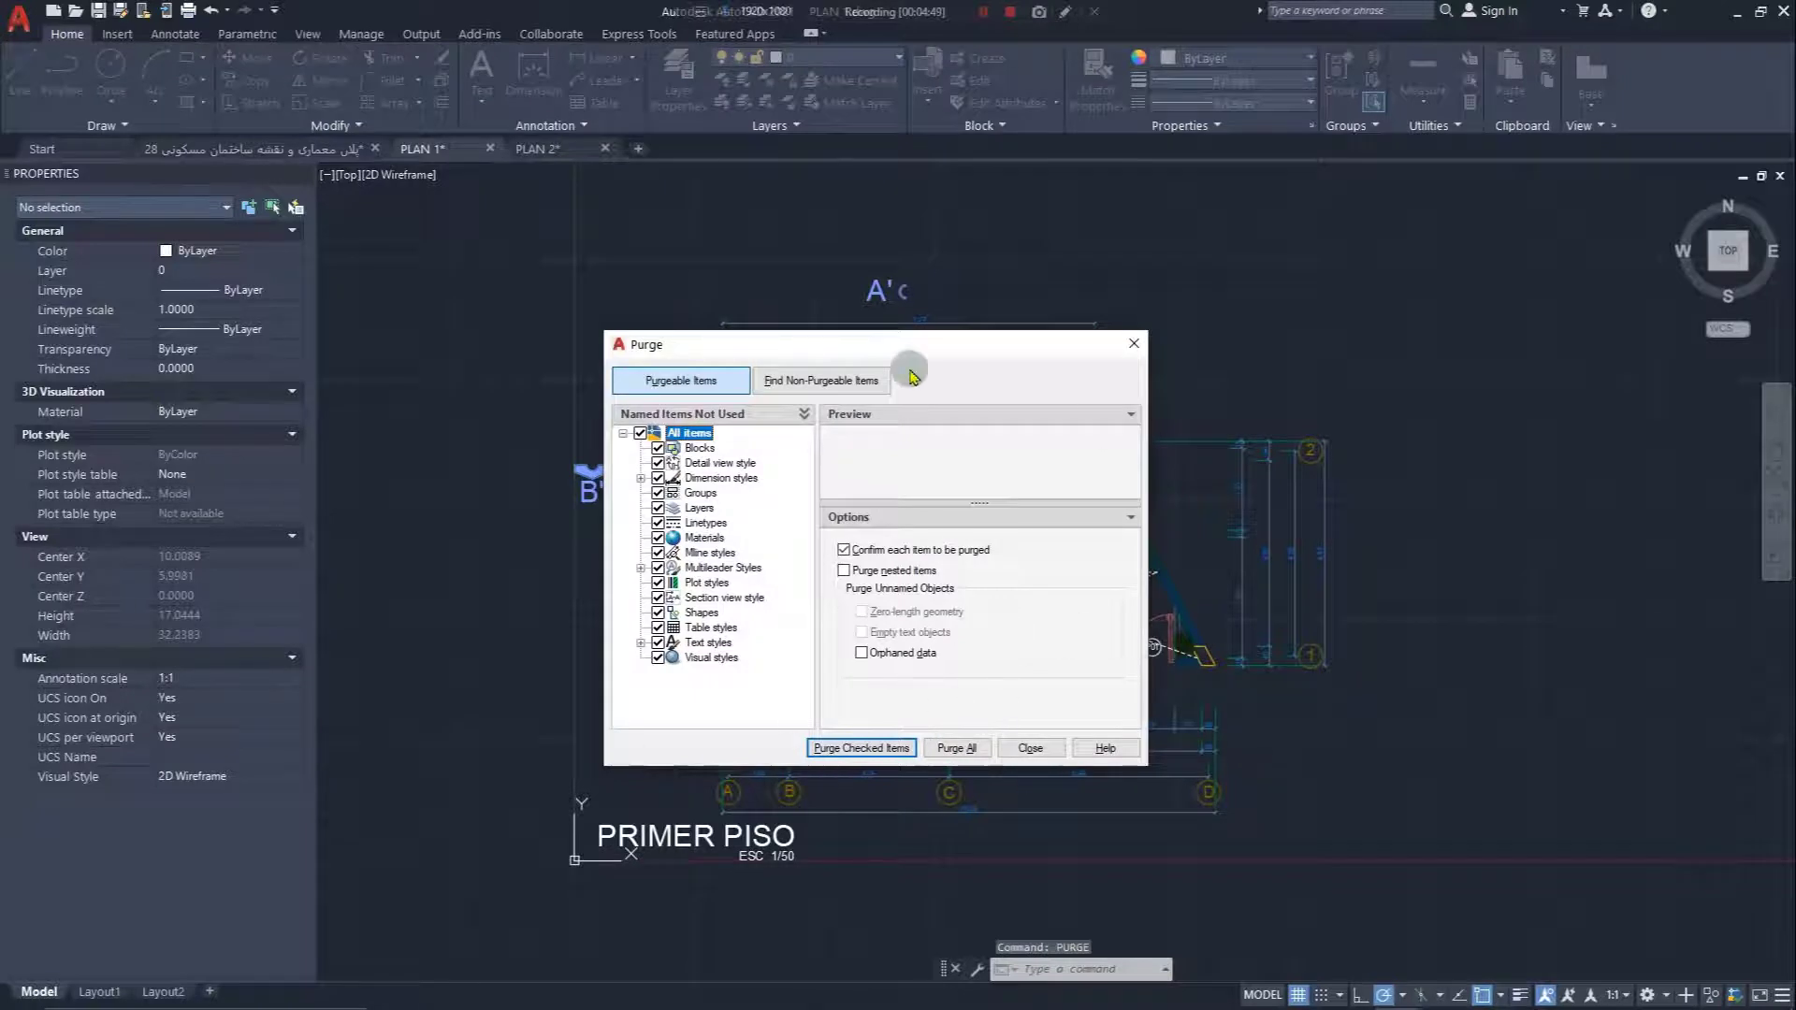
pyautogui.moveTo(874, 349); pyautogui.dragTo(1377, 271)
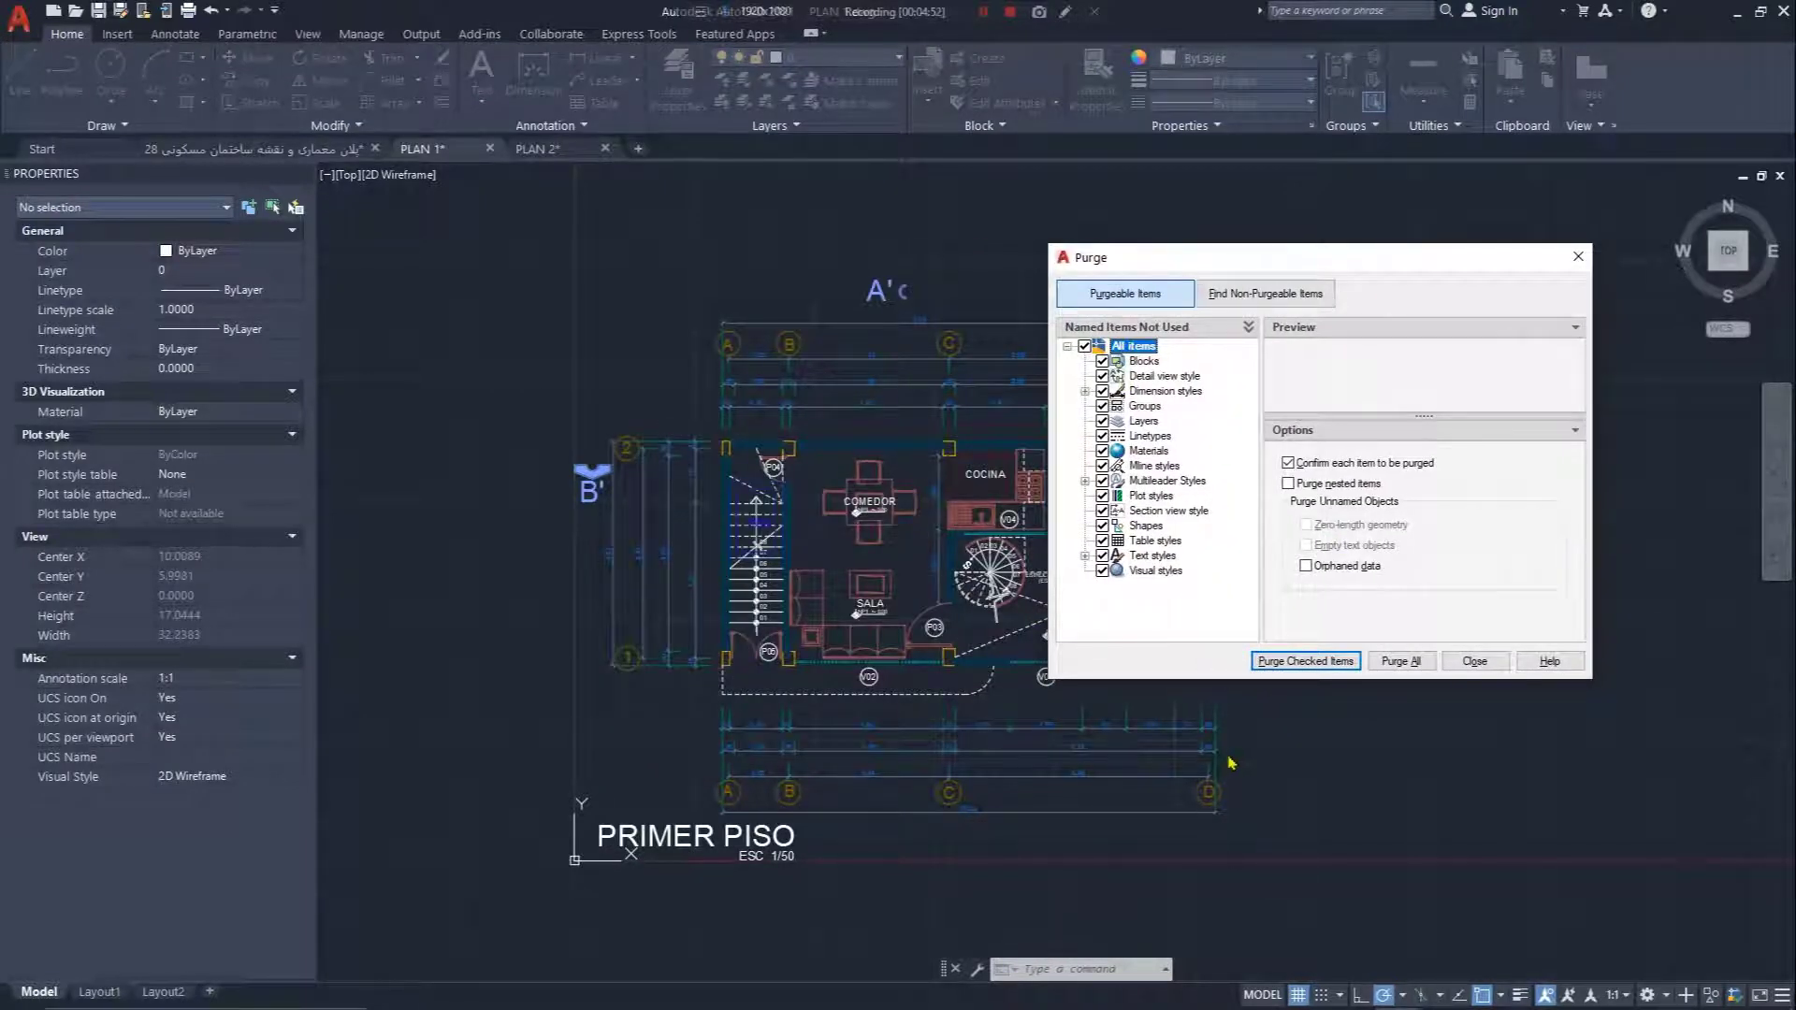
pyautogui.click(1402, 666)
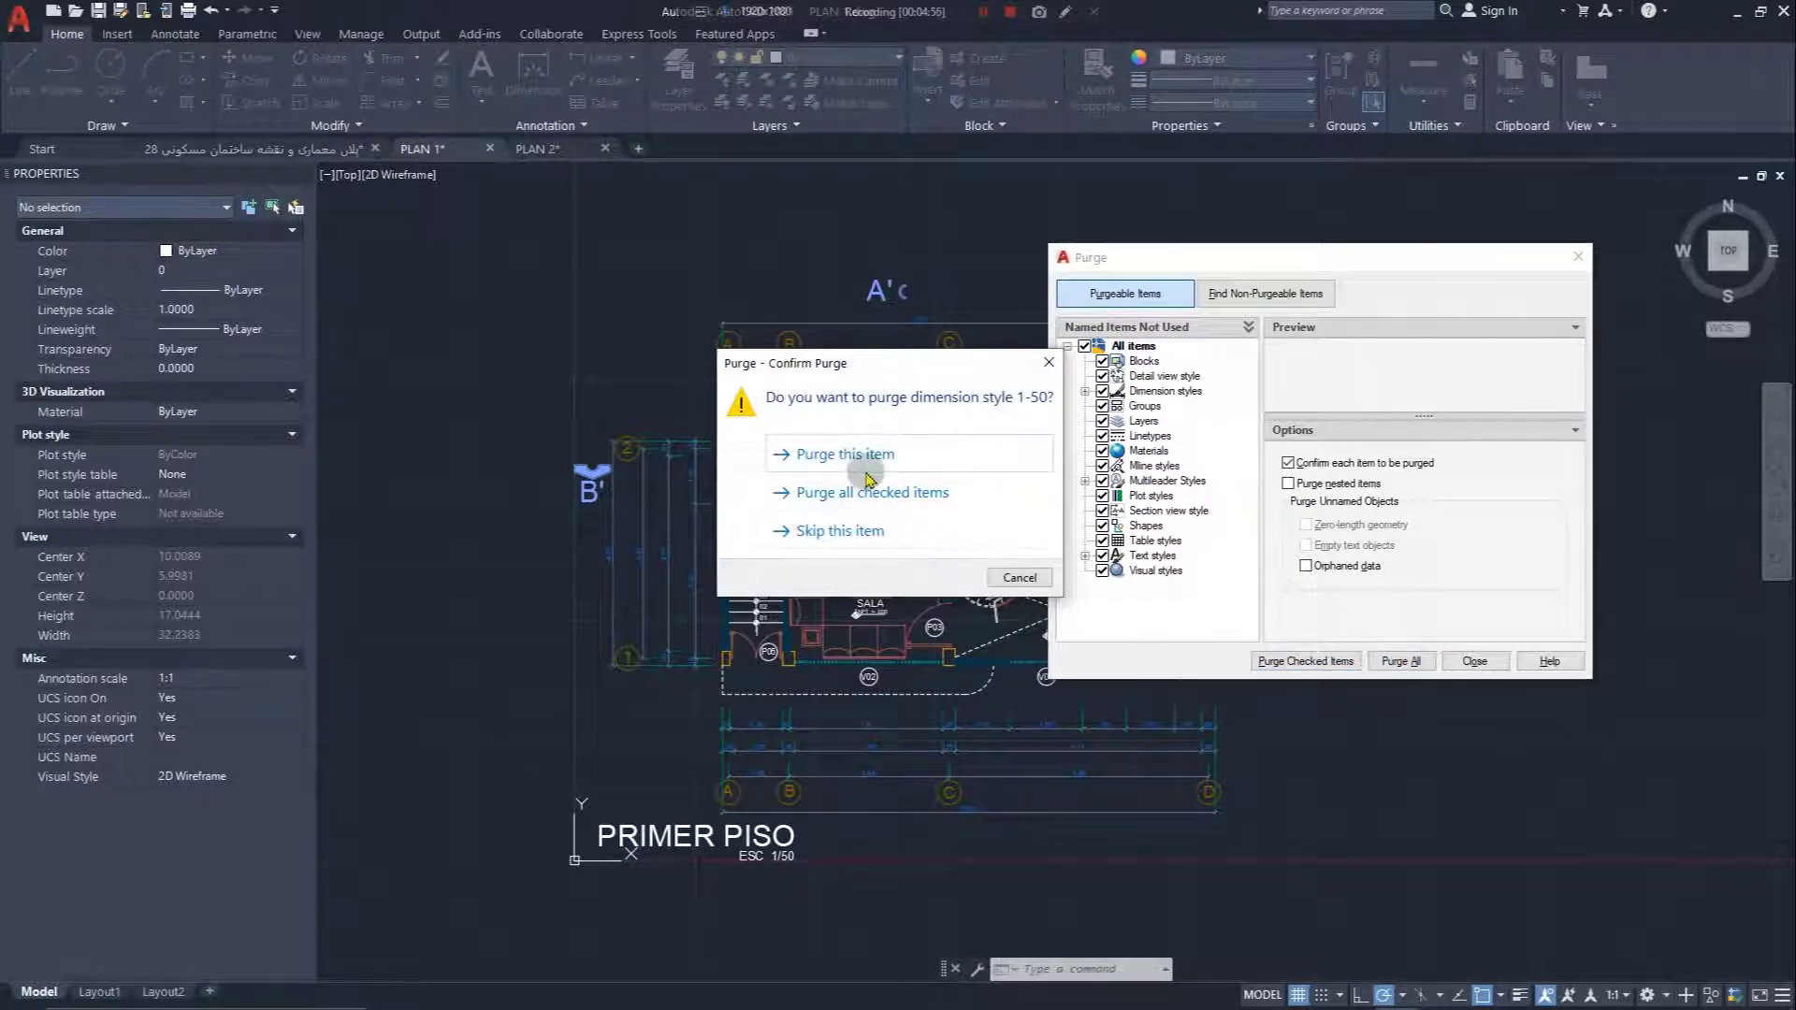
pyautogui.click(865, 493)
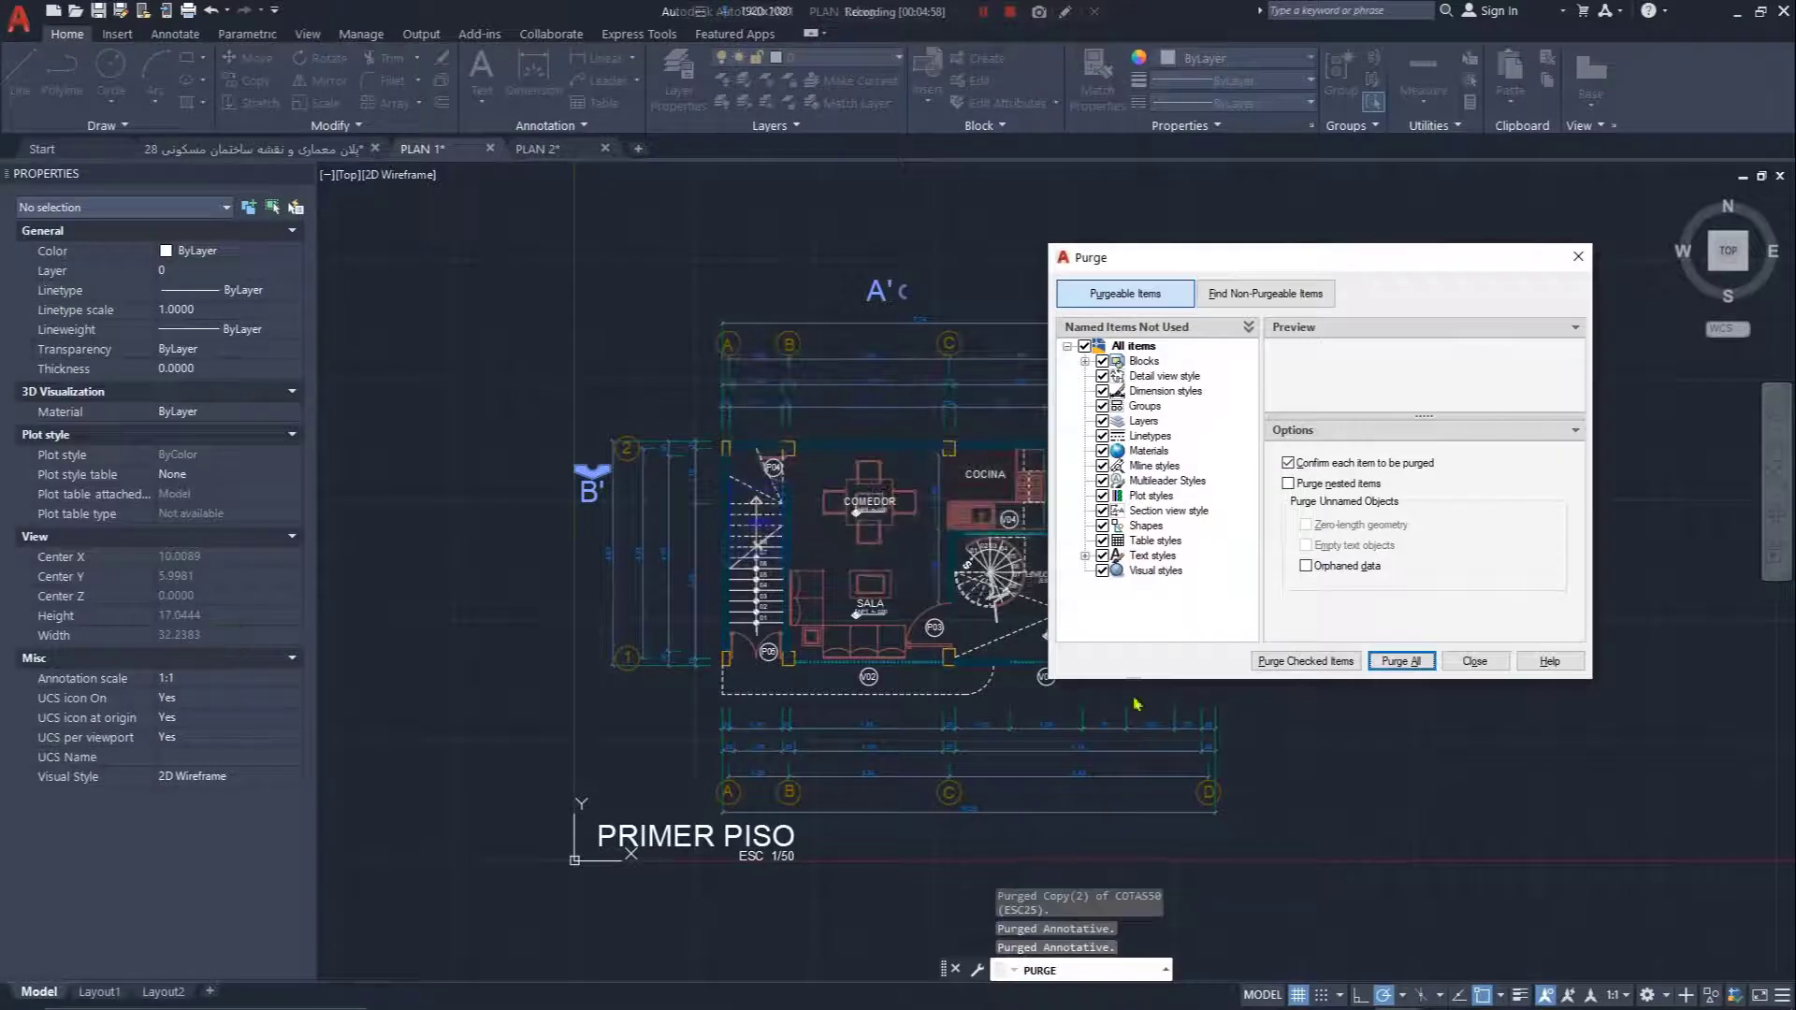
pyautogui.click(1401, 661)
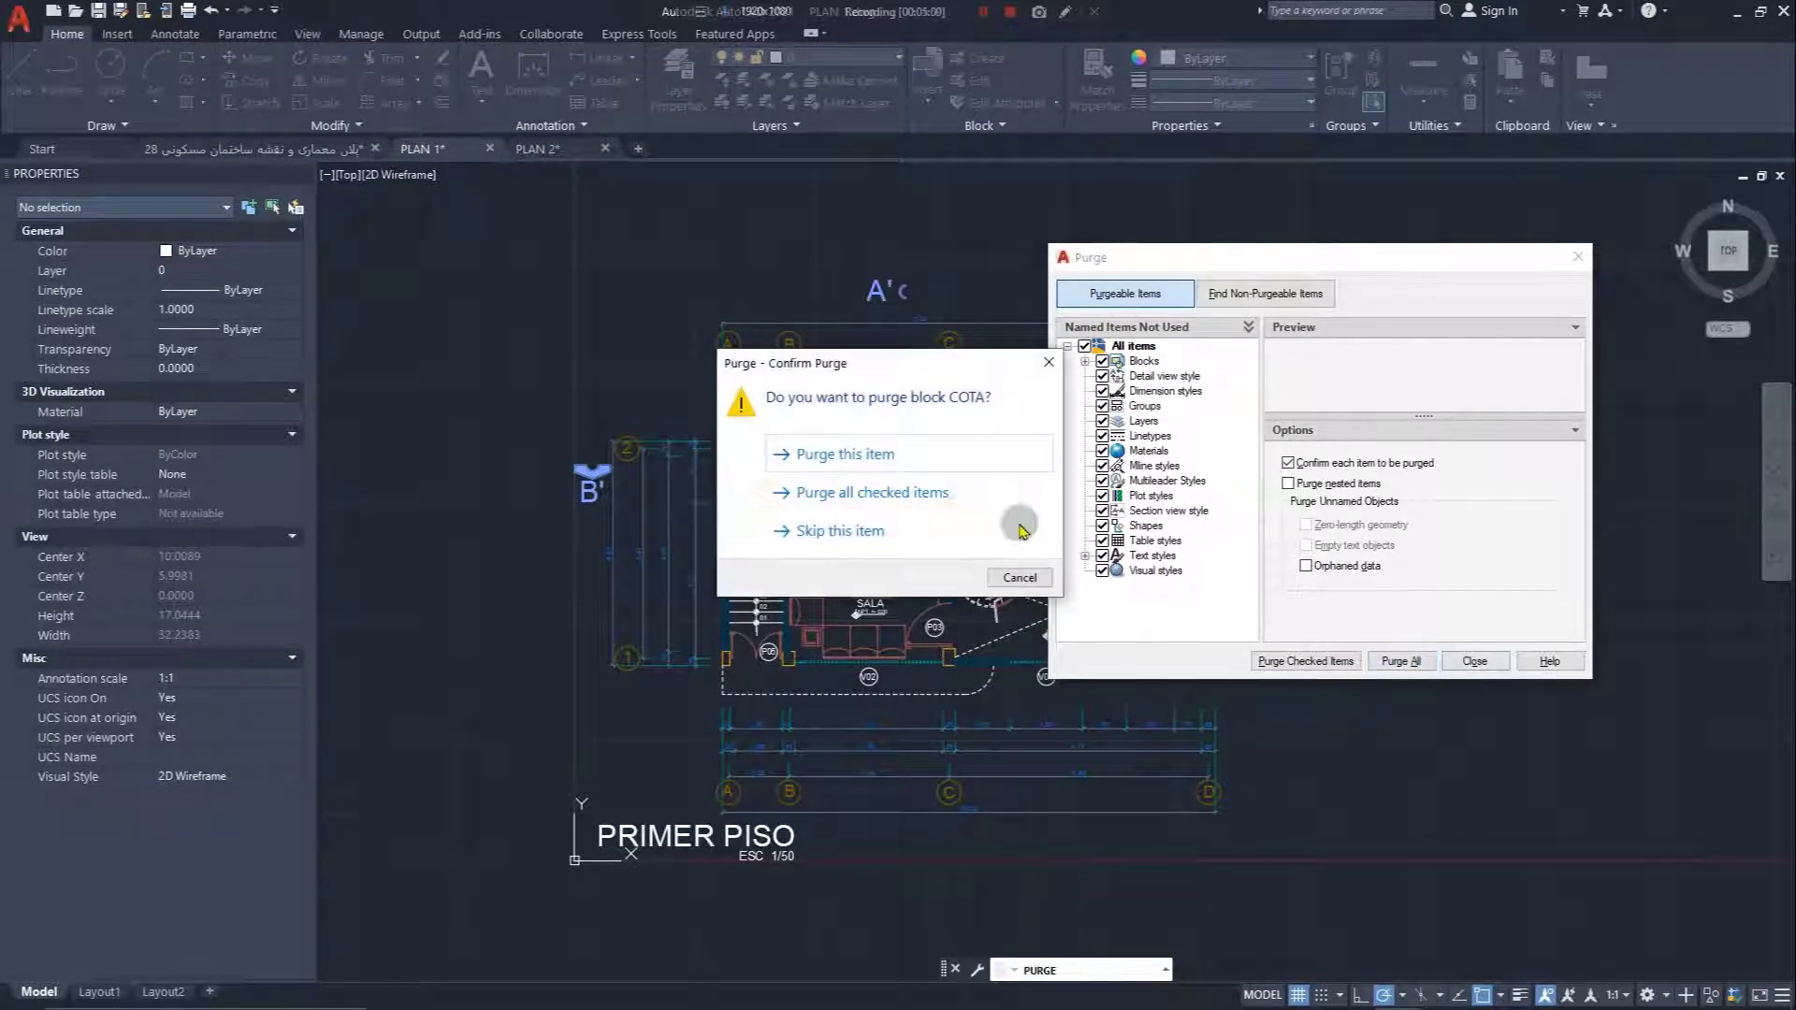
pyautogui.click(904, 496)
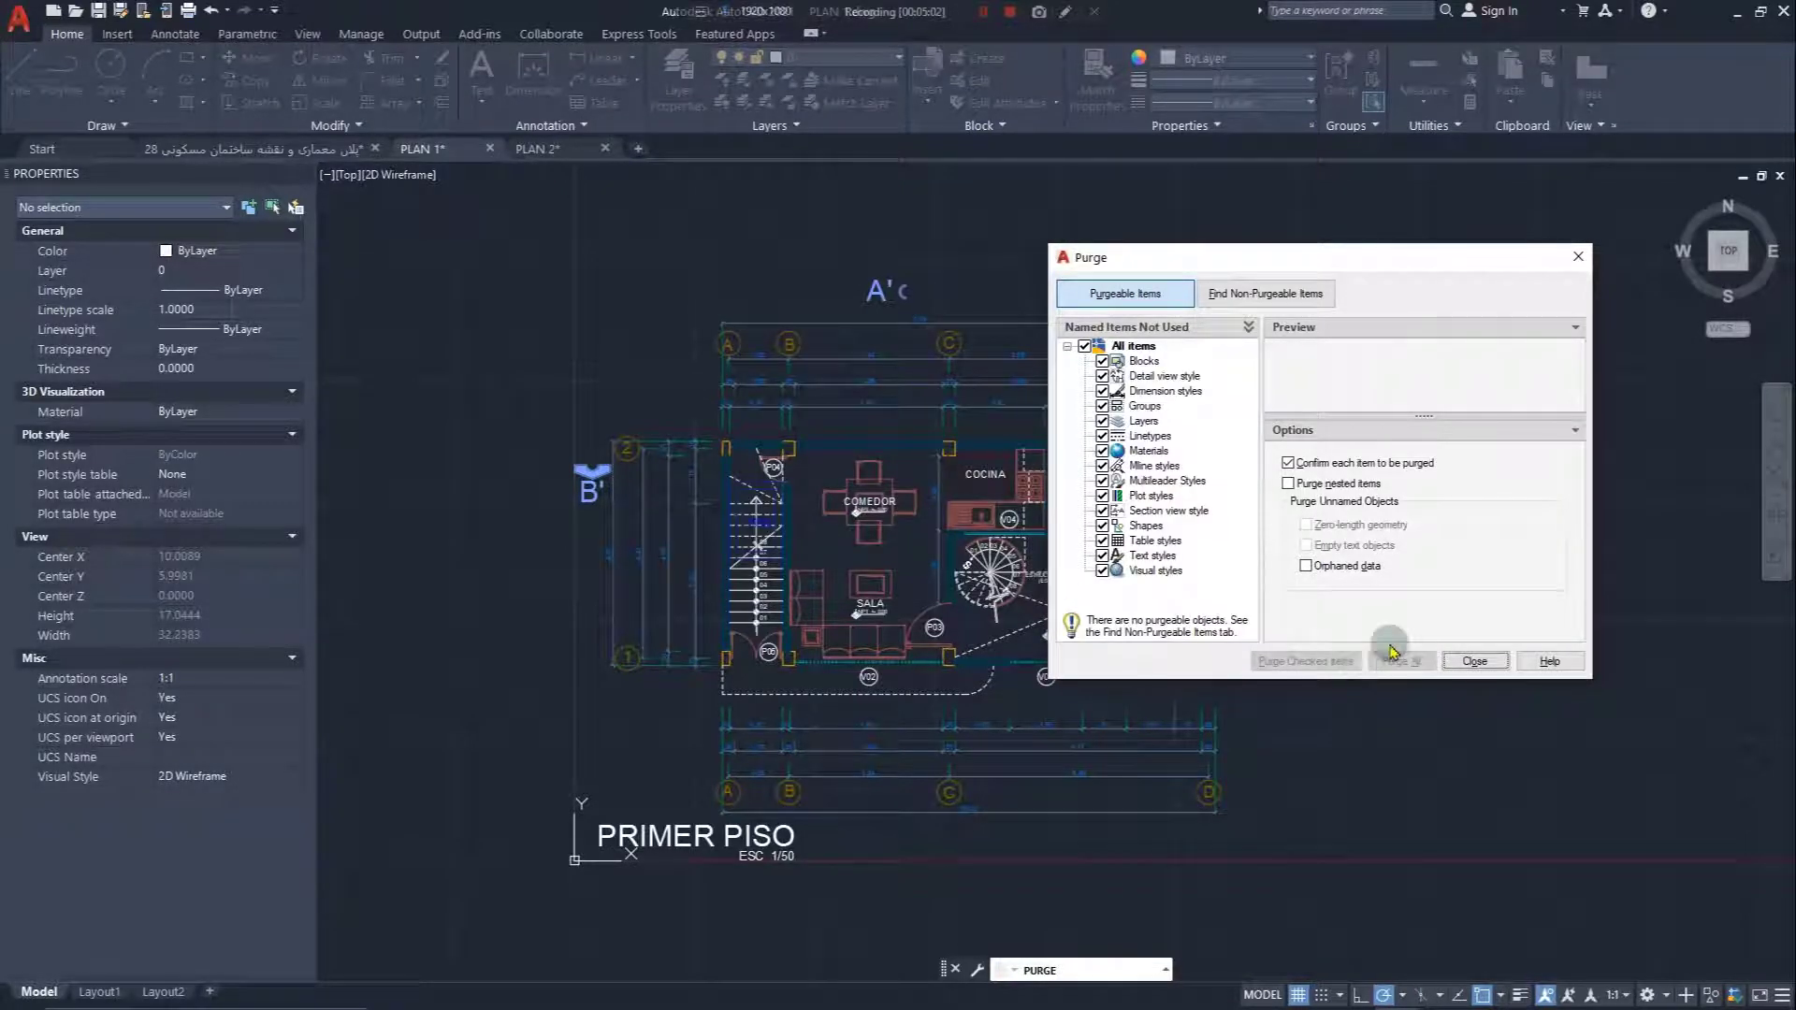
pyautogui.click(1483, 666)
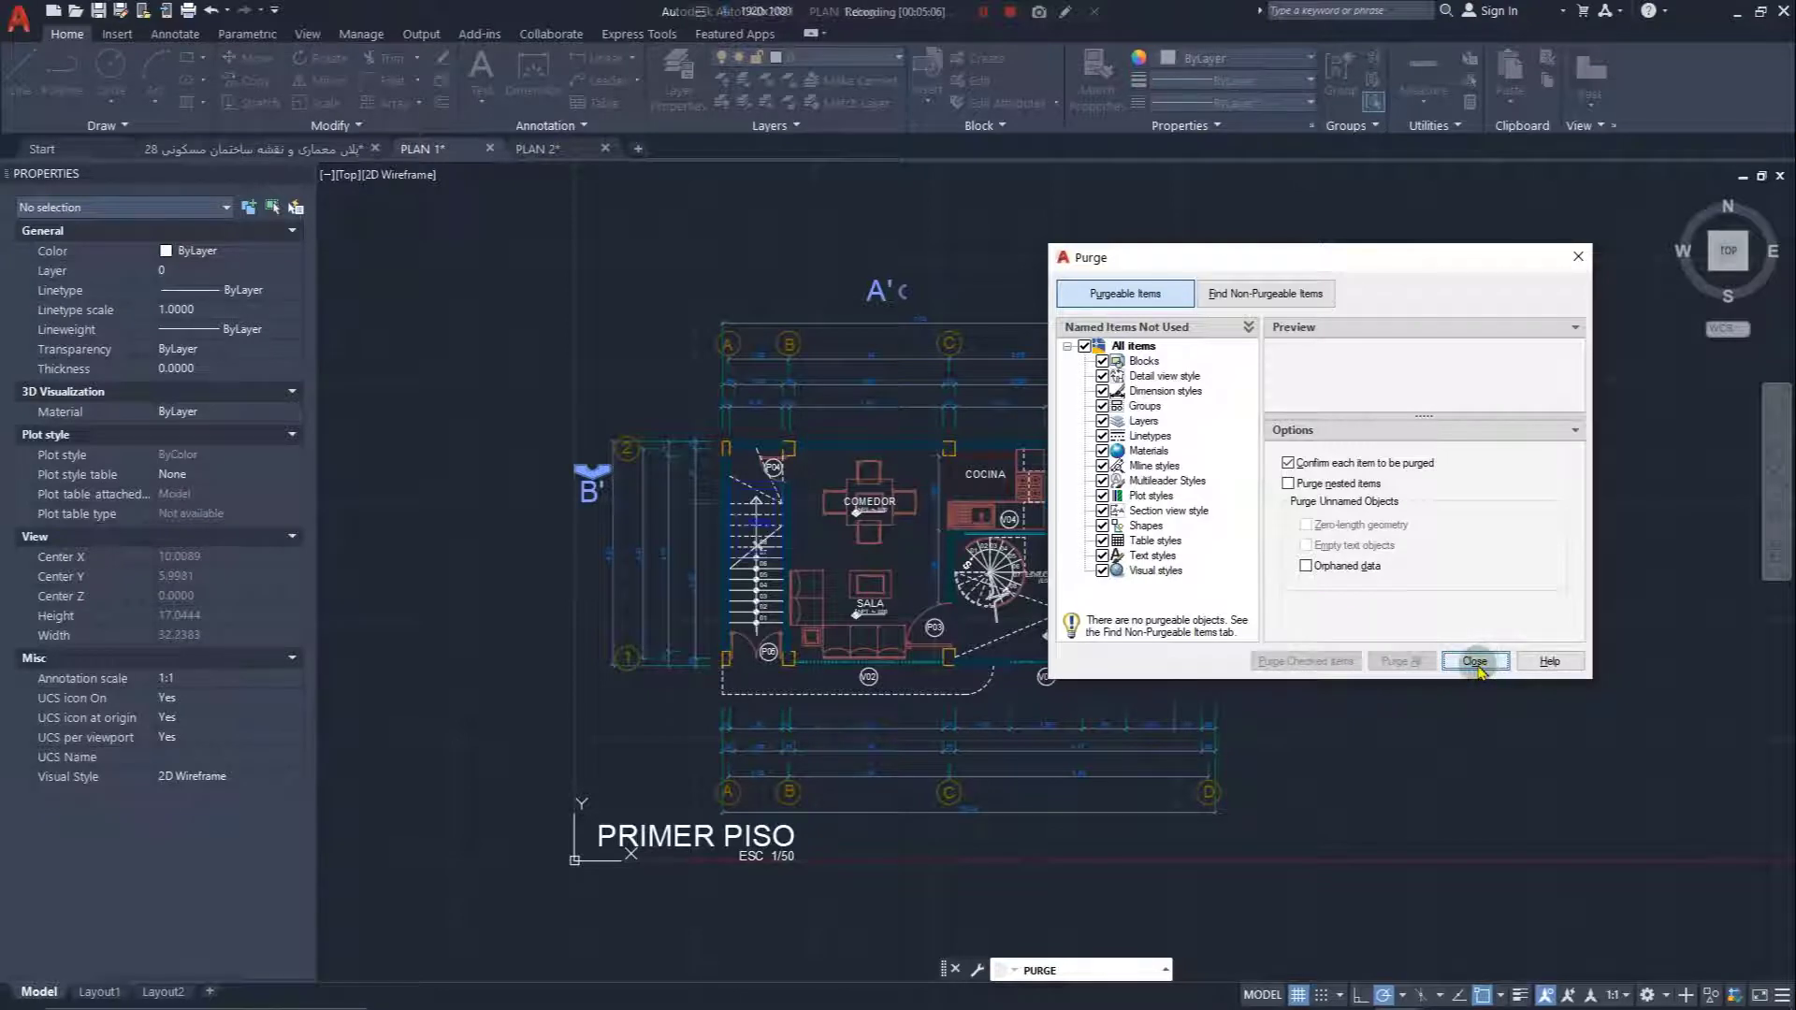
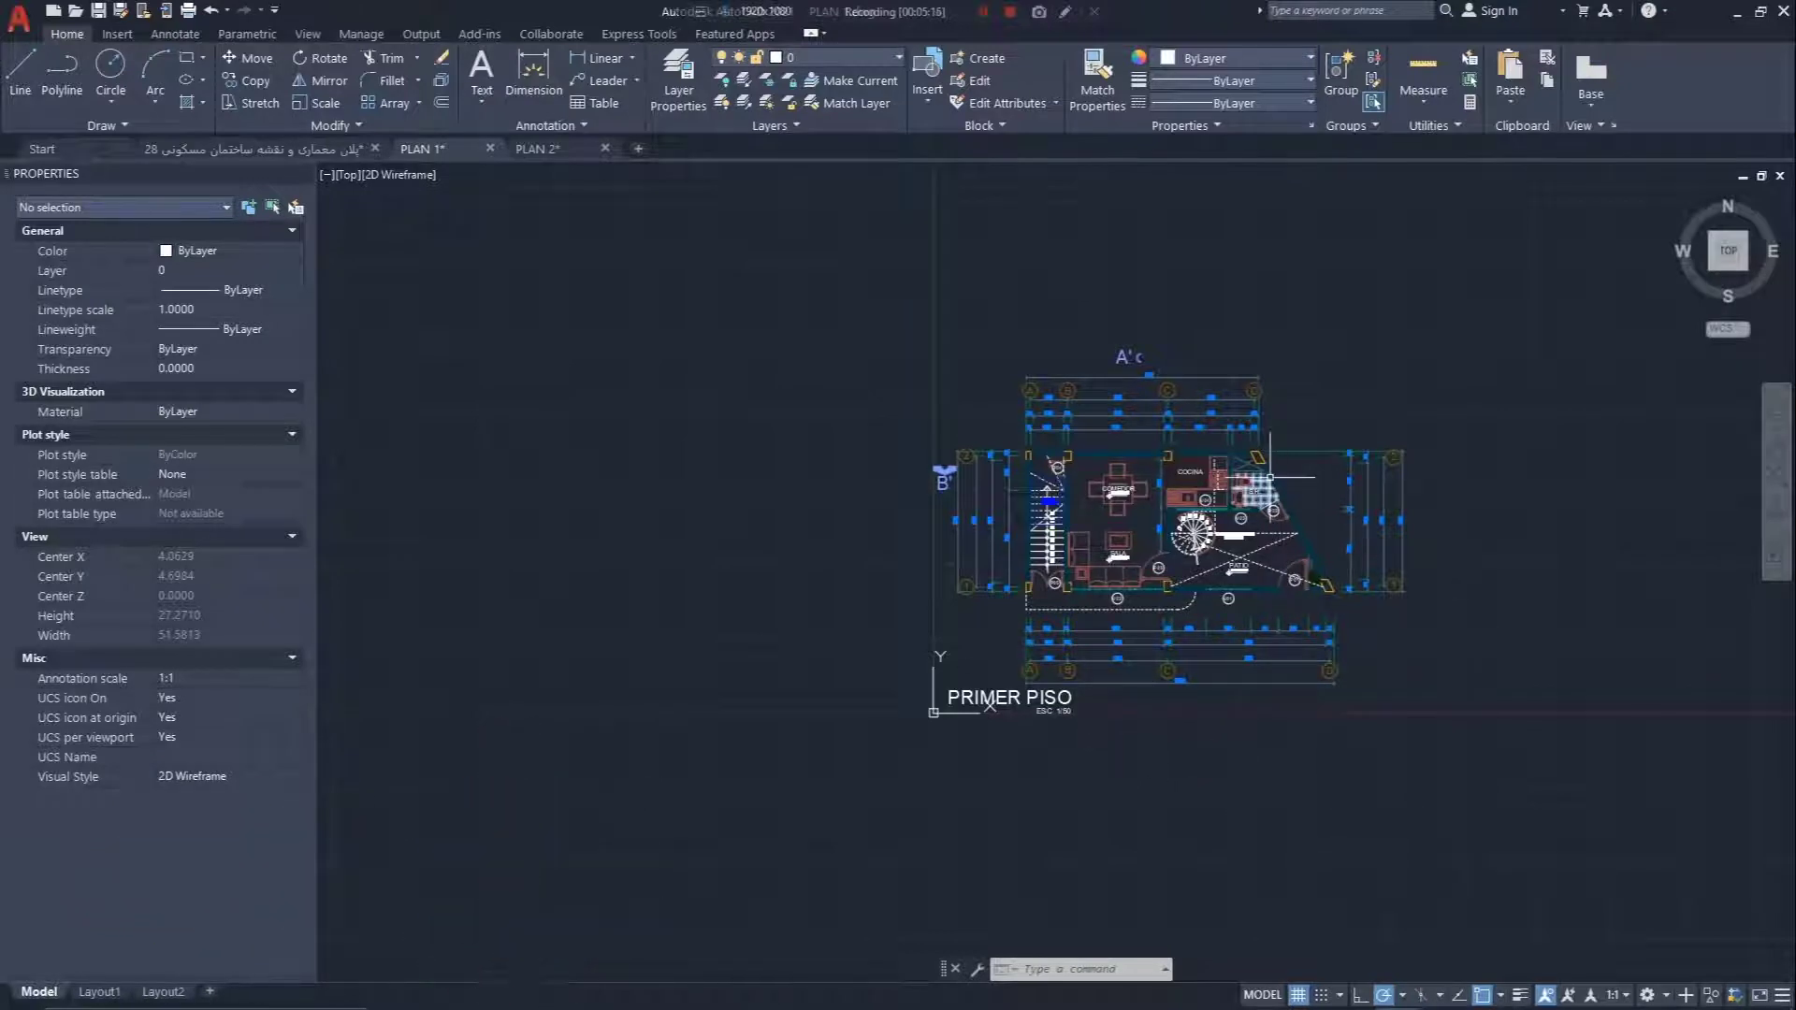
# - Examine the PRIMER PISO plan's floor tile hatches, fixtures and furniture around the COCINA, COMEDOR and S.H. rooms
pyautogui.scroll(2, 1295, 476)
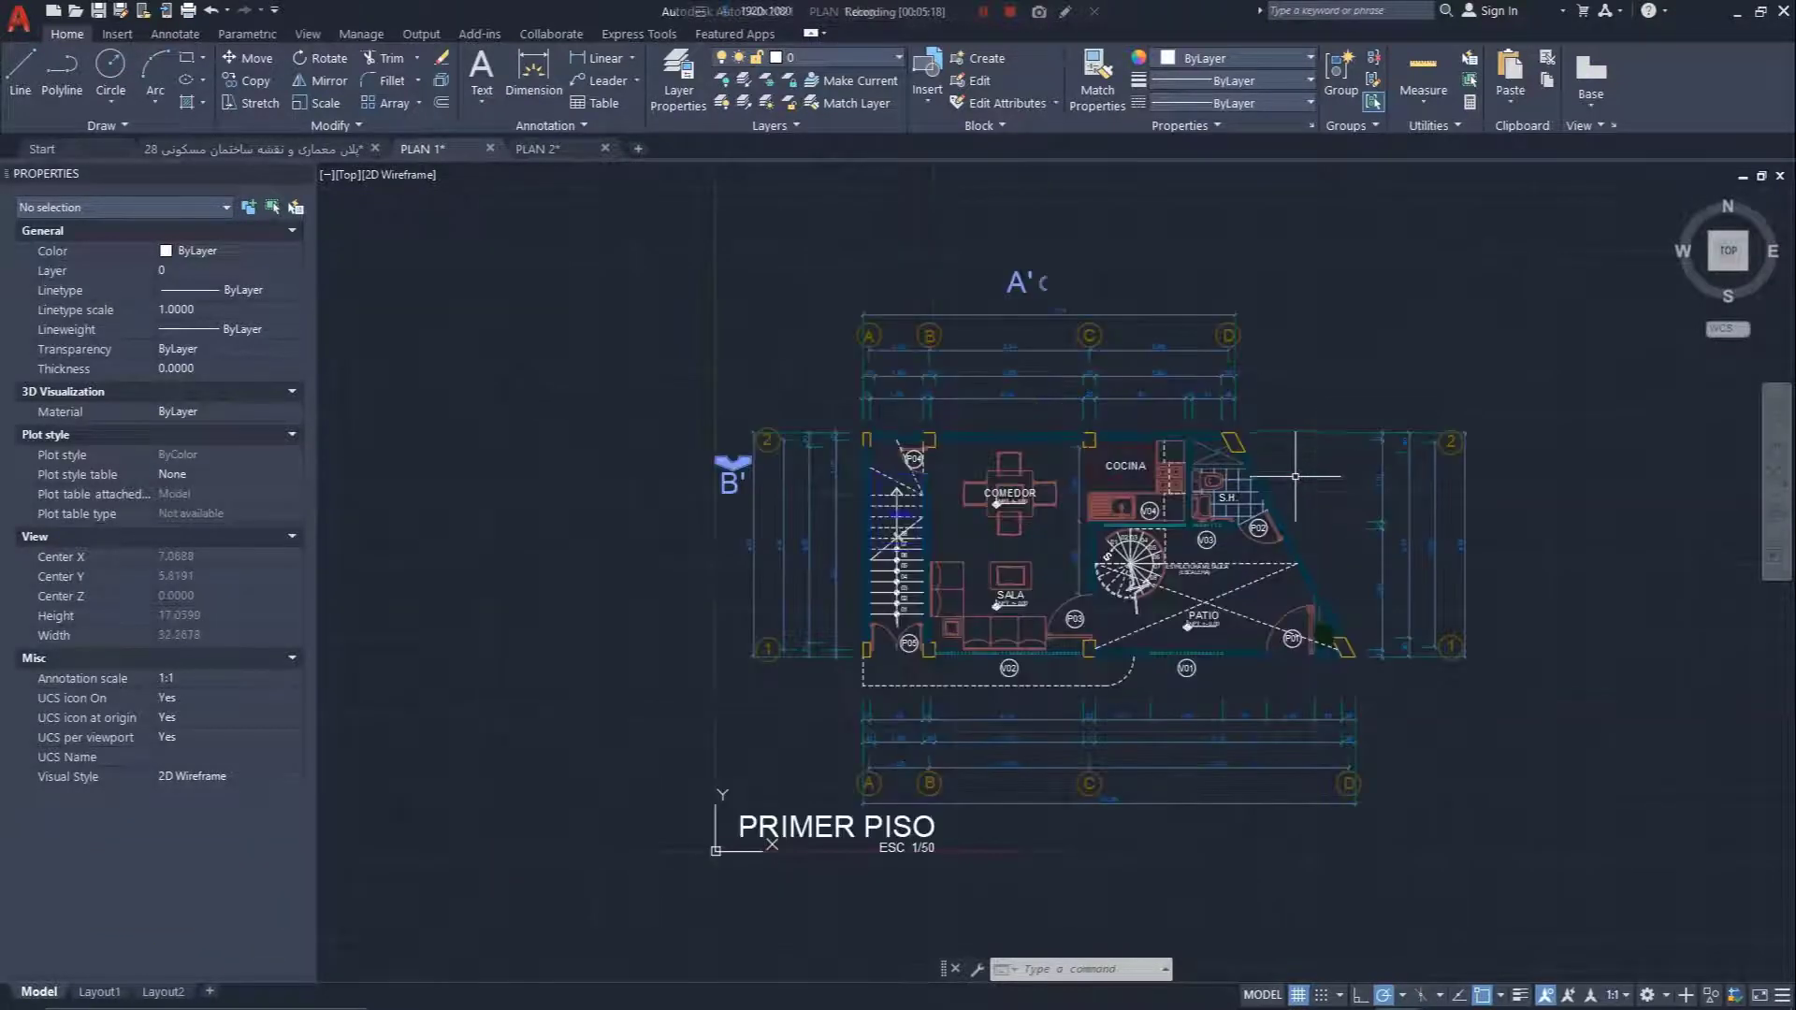
pyautogui.press('Escape')
pyautogui.press('Escape')
pyautogui.press('Escape')
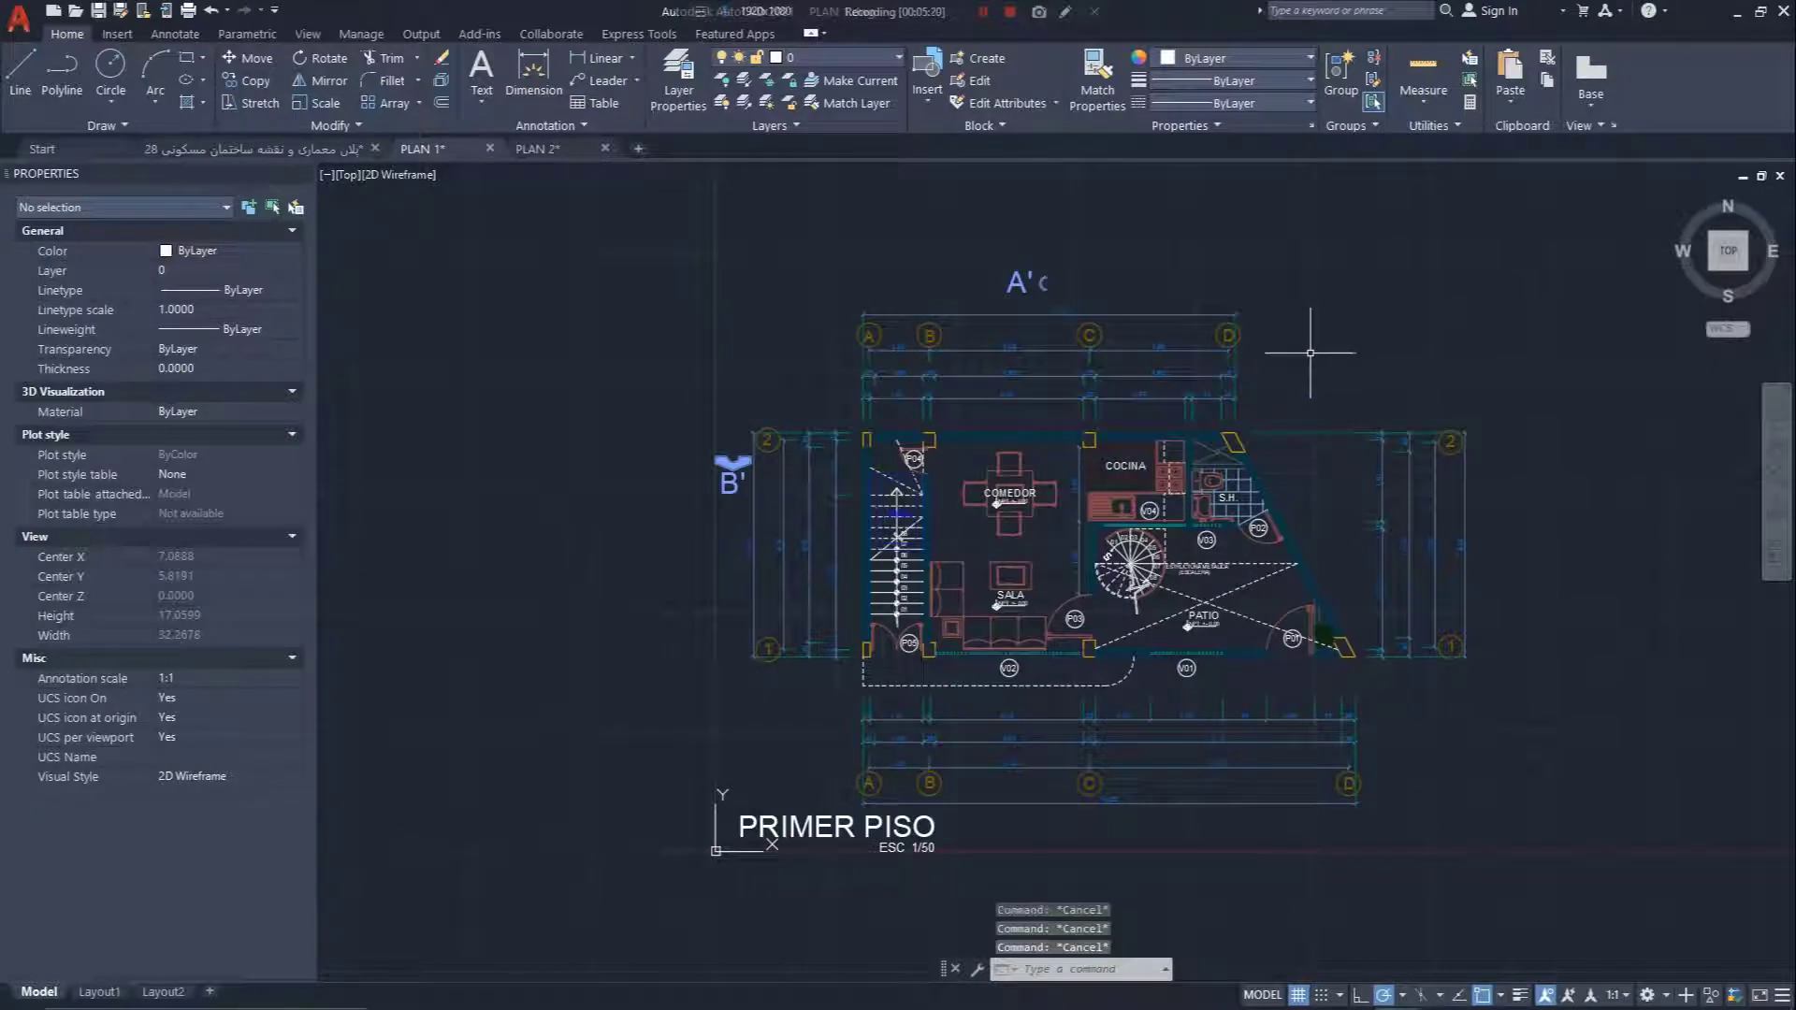
pyautogui.scroll(4, 1065, 439)
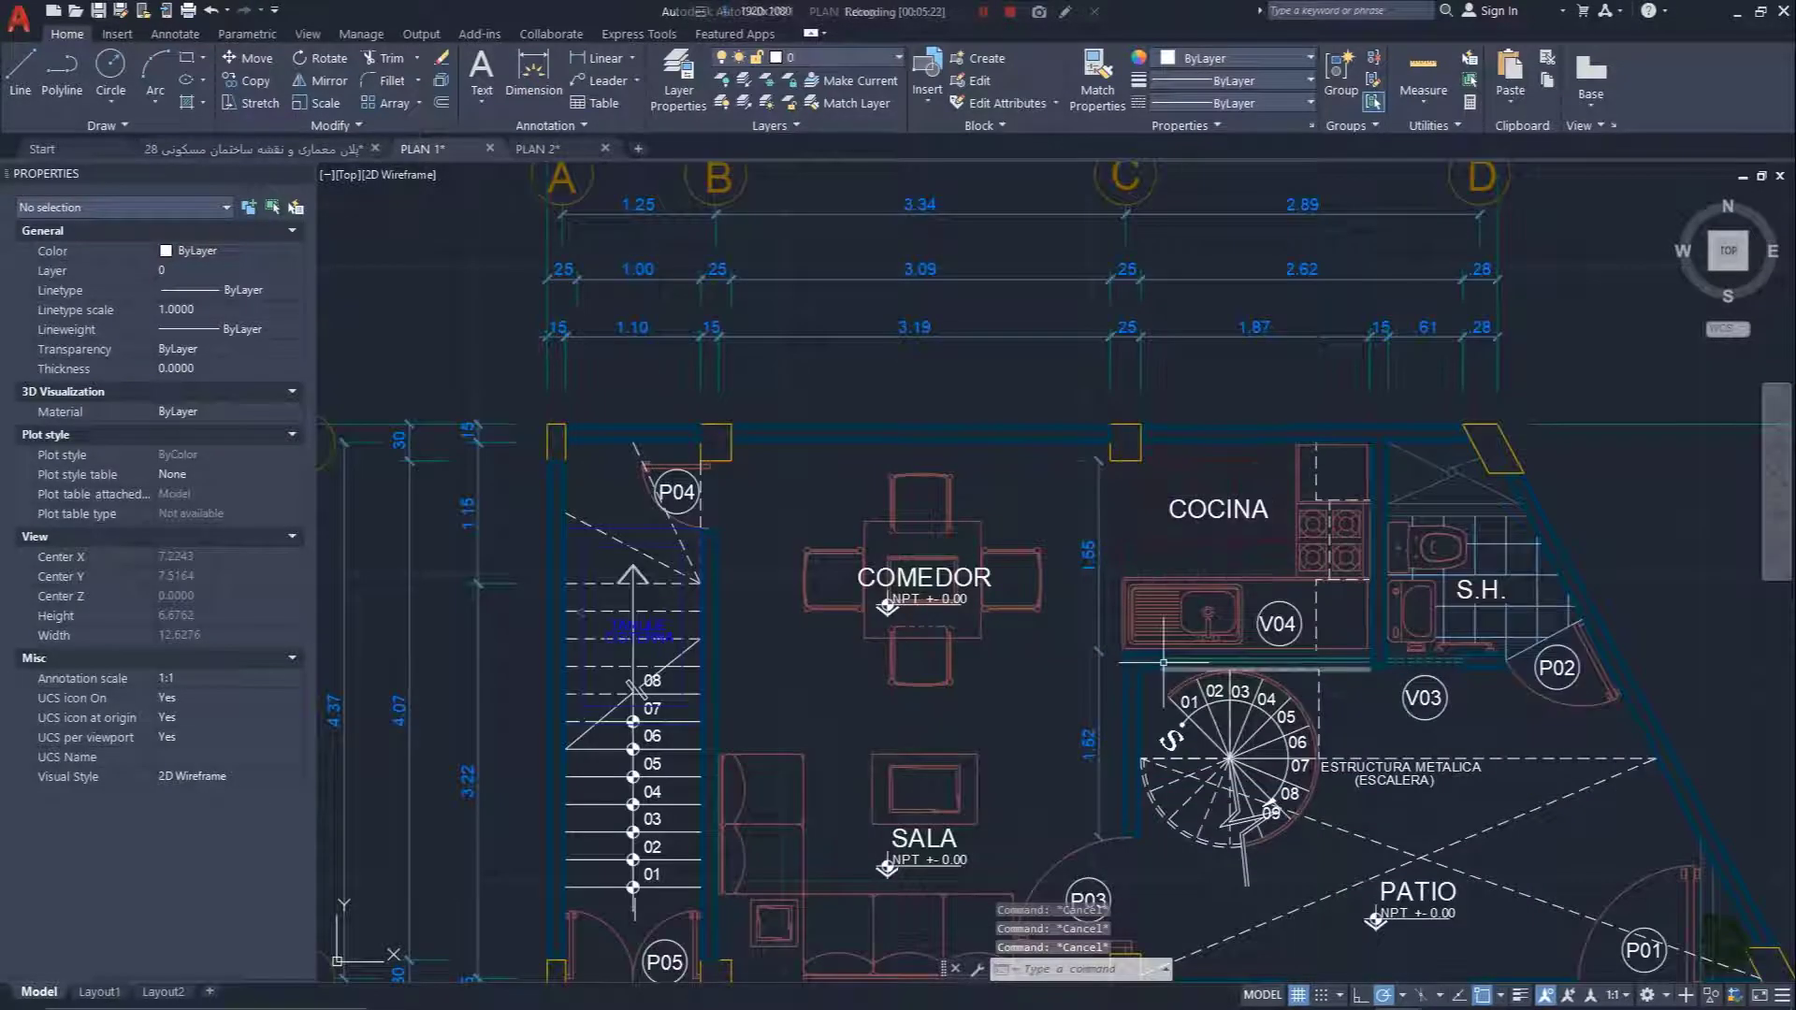
pyautogui.scroll(3, 1247, 400)
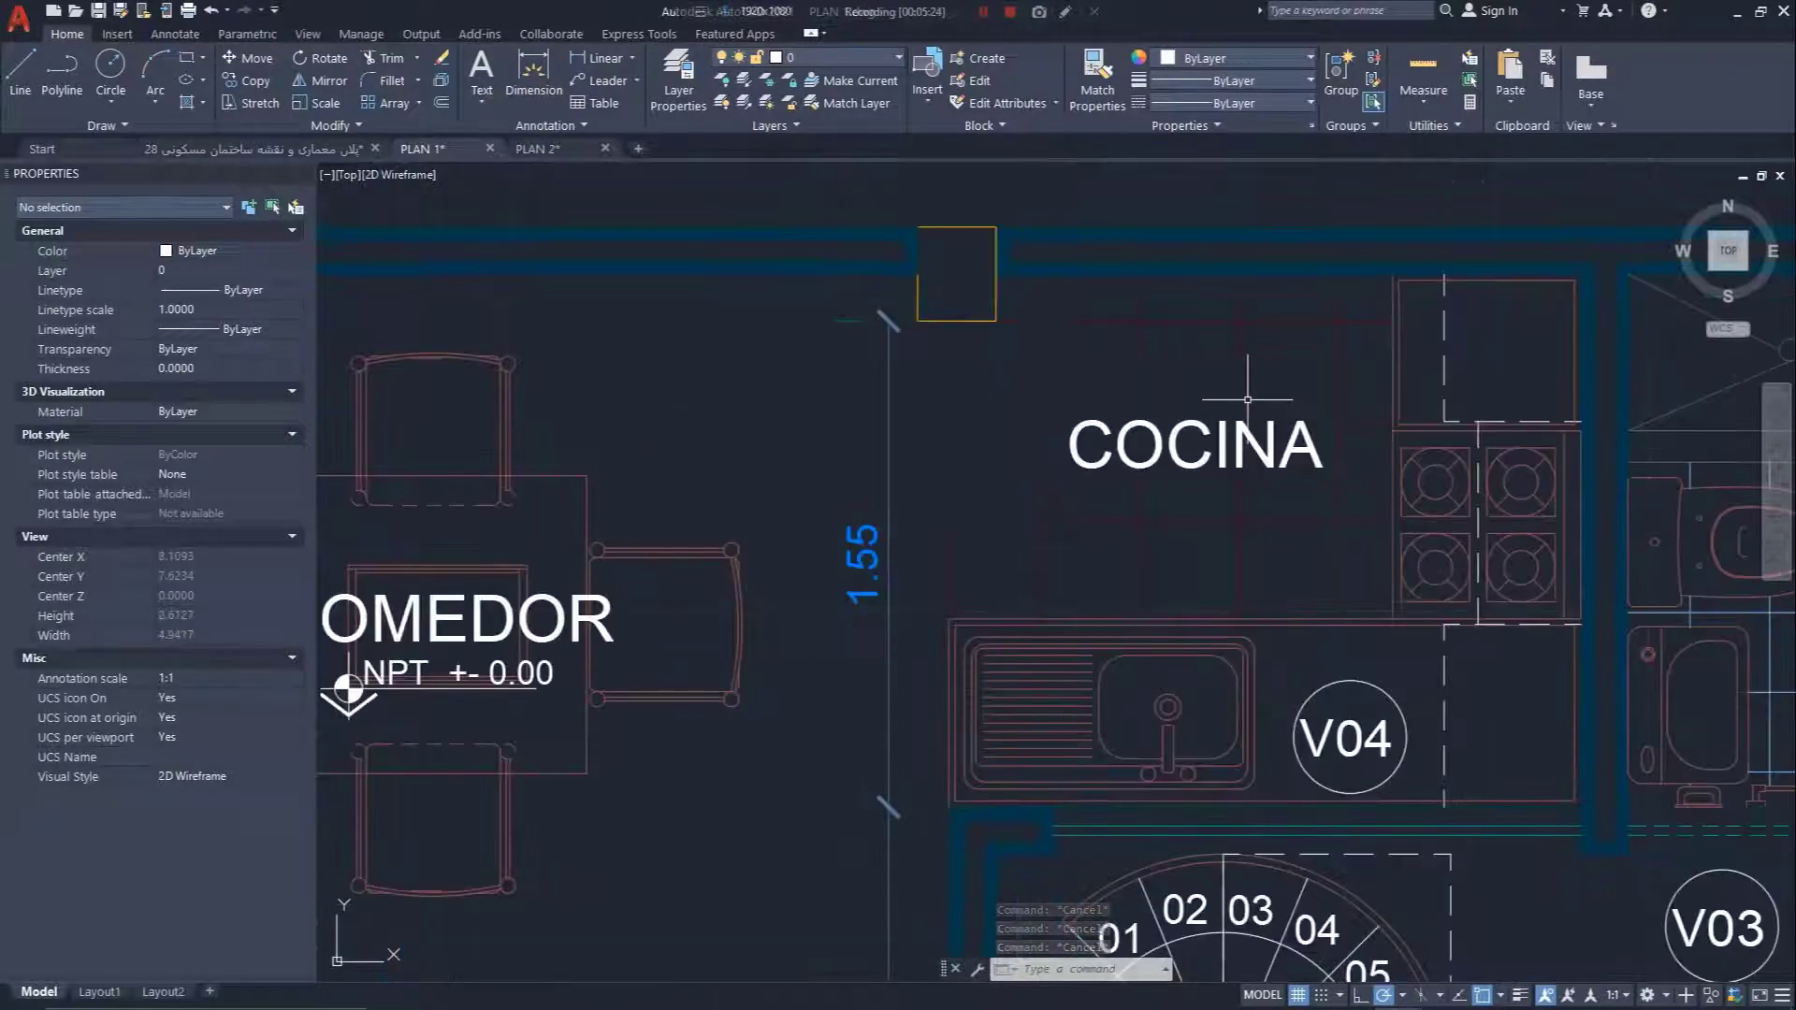
pyautogui.scroll(-3, 1247, 400)
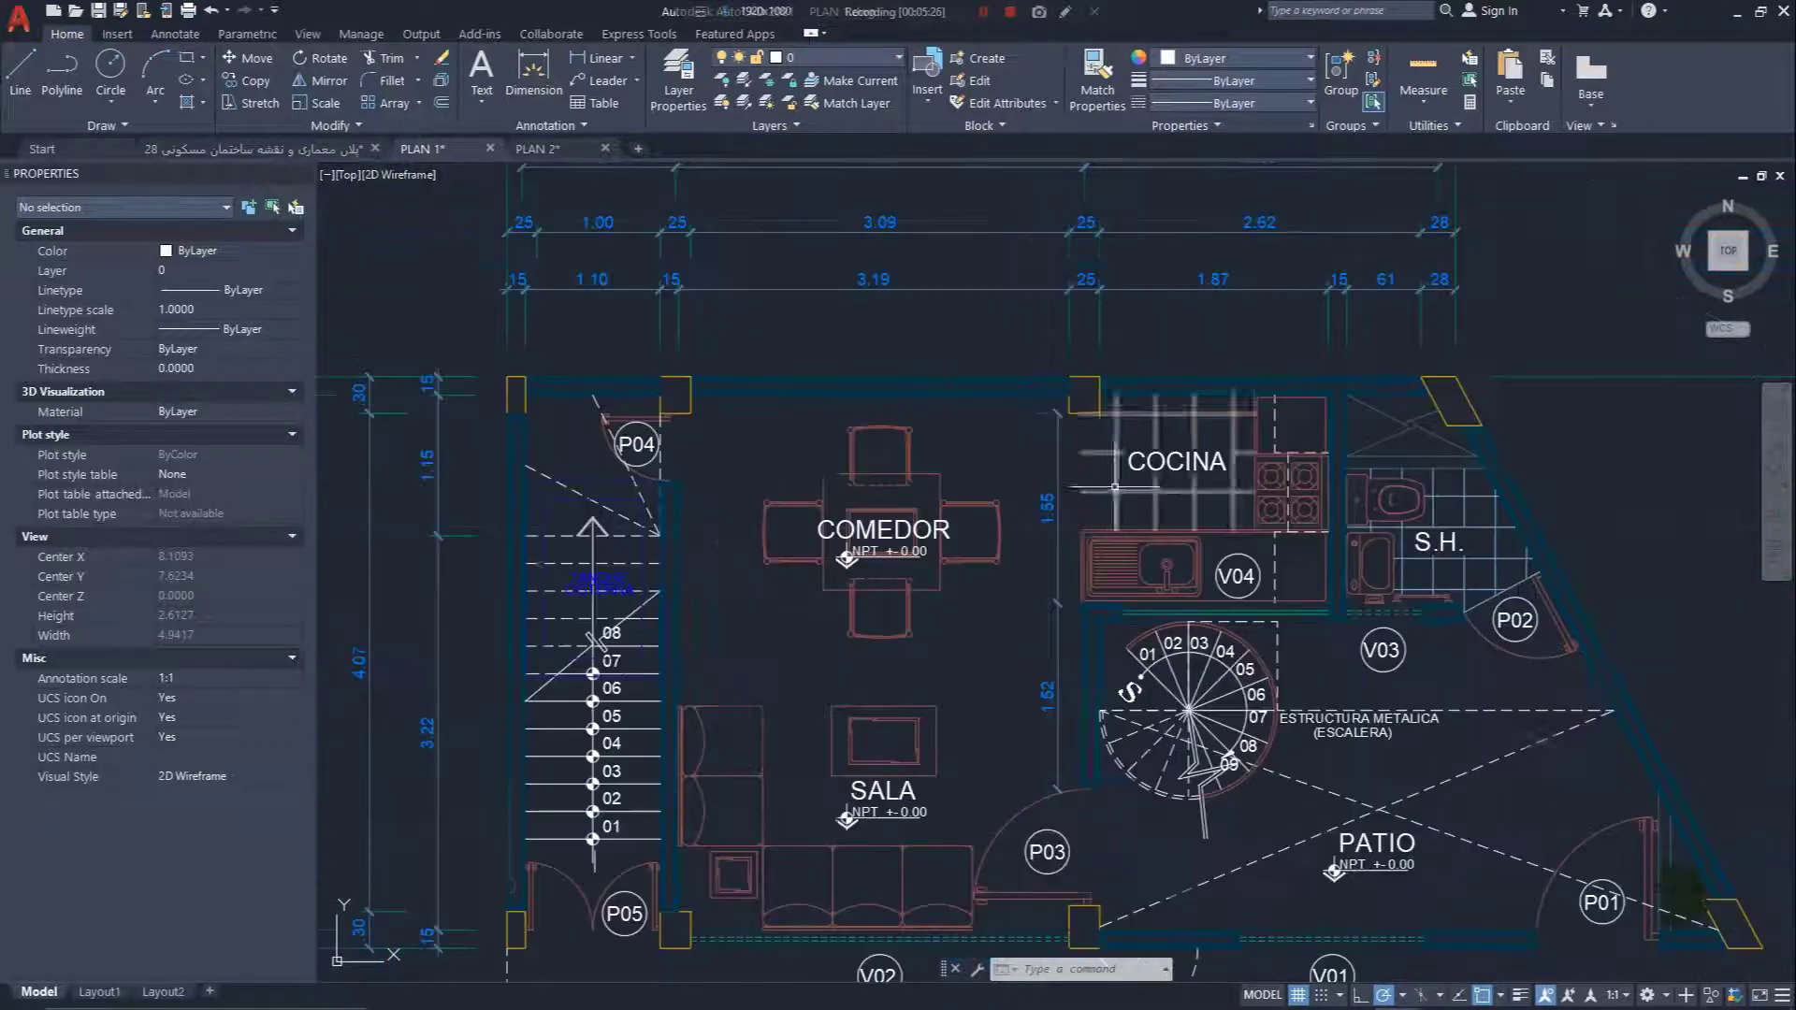
pyautogui.scroll(-2, 1014, 688)
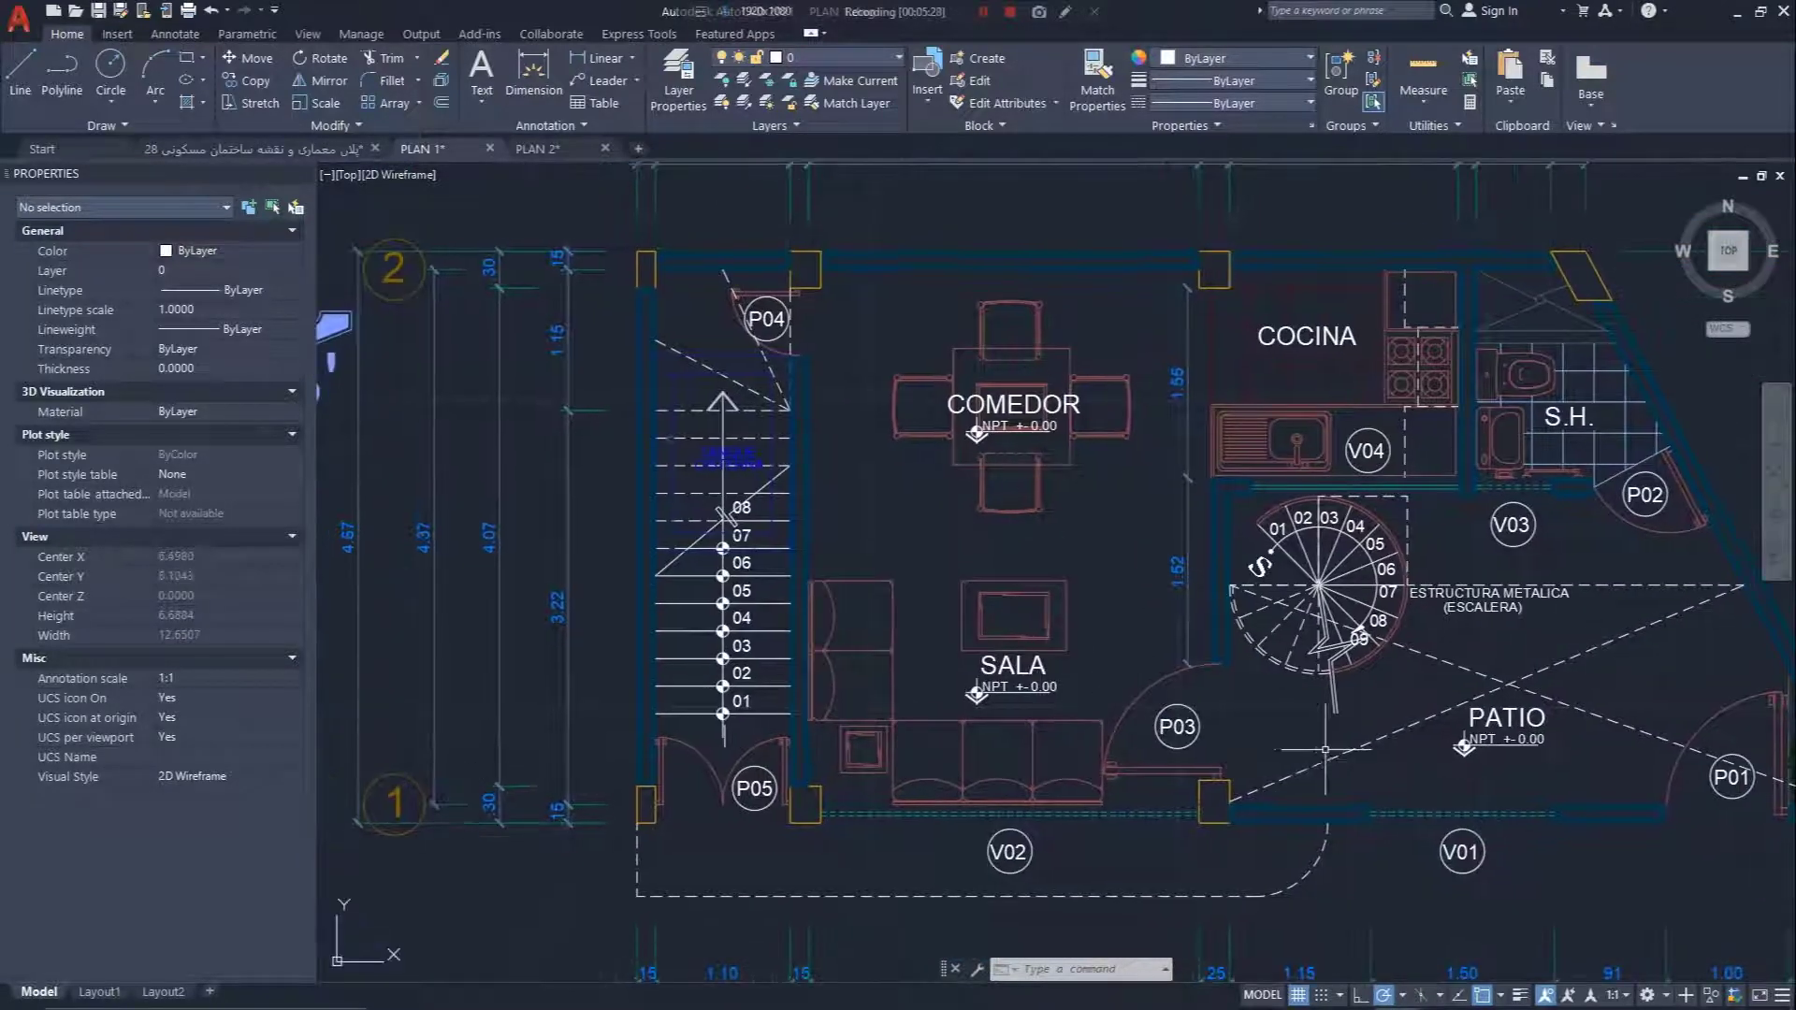
pyautogui.moveTo(1172, 738); pyautogui.dragTo(973, 718, button='middle')
pyautogui.scroll(6, 1327, 436)
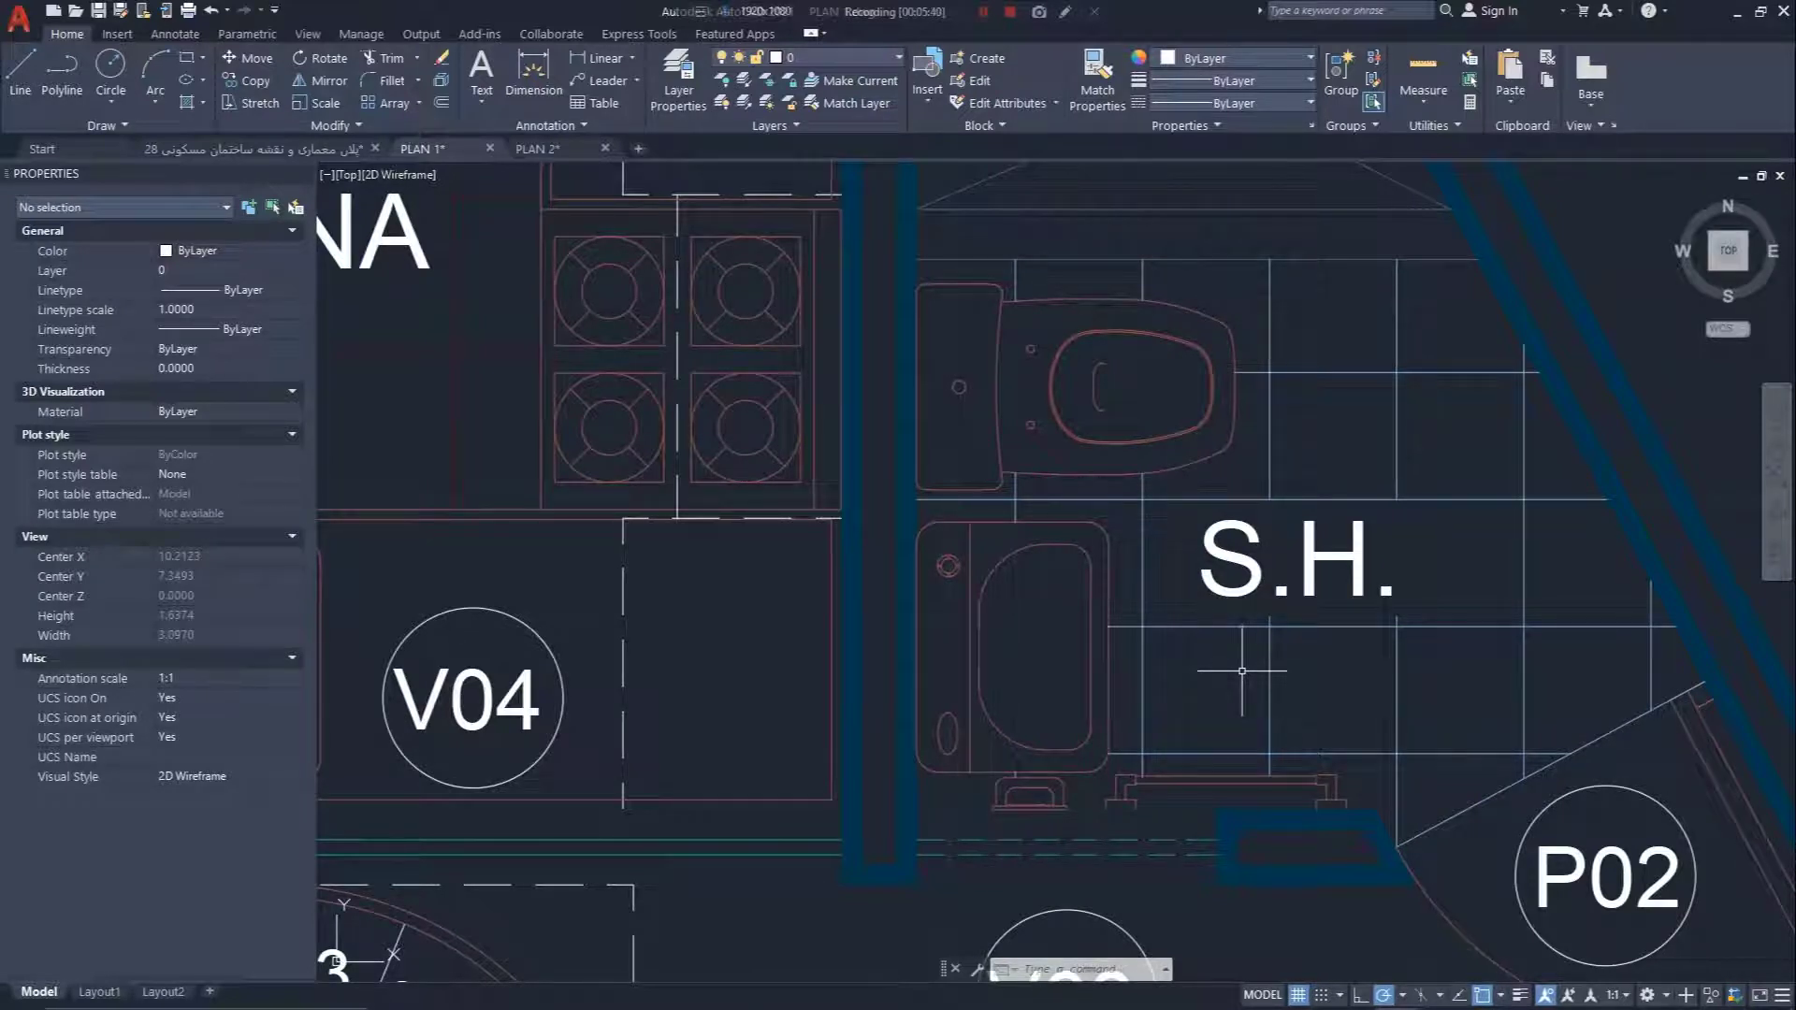
pyautogui.scroll(-4, 1242, 670)
pyautogui.moveTo(776, 562); pyautogui.dragTo(898, 486, button='middle')
pyautogui.scroll(4, 1163, 461)
pyautogui.scroll(-4, 1136, 482)
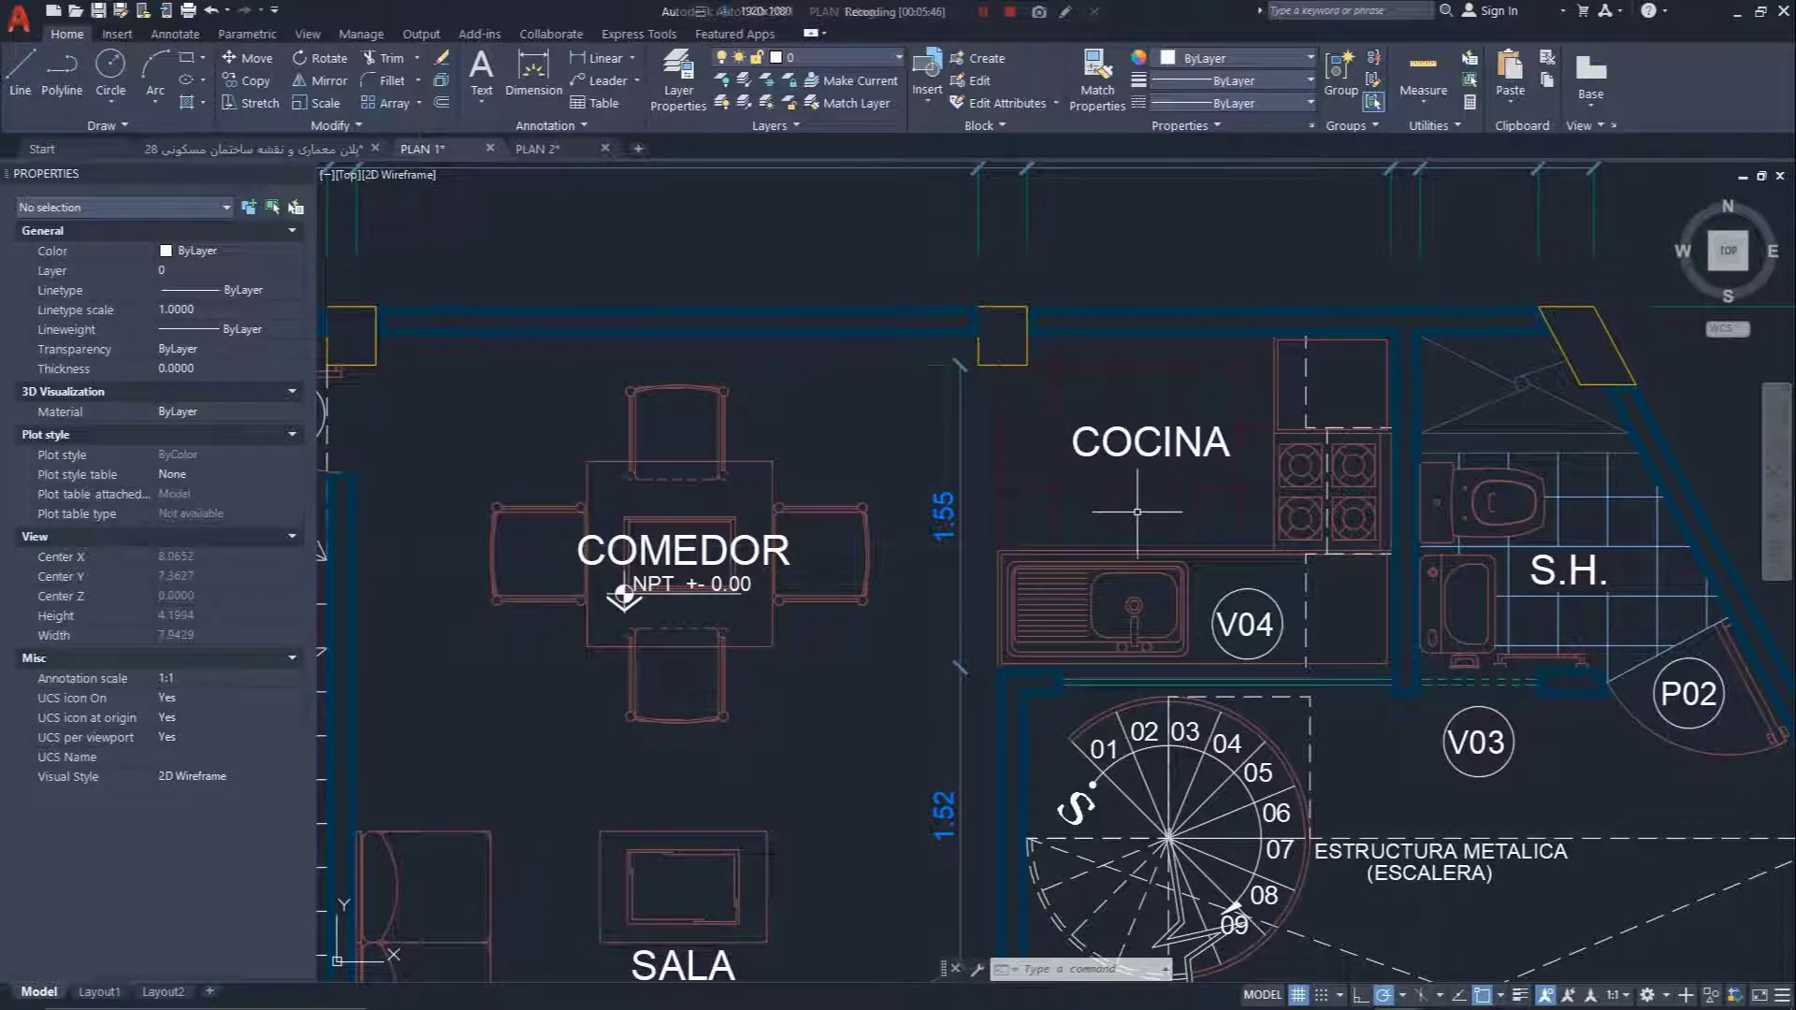
# - Review the layer list of the PLAN 1 drawing and look over the SEGUNDO PISO plan in PLAN 2
pyautogui.scroll(-5, 1033, 462)
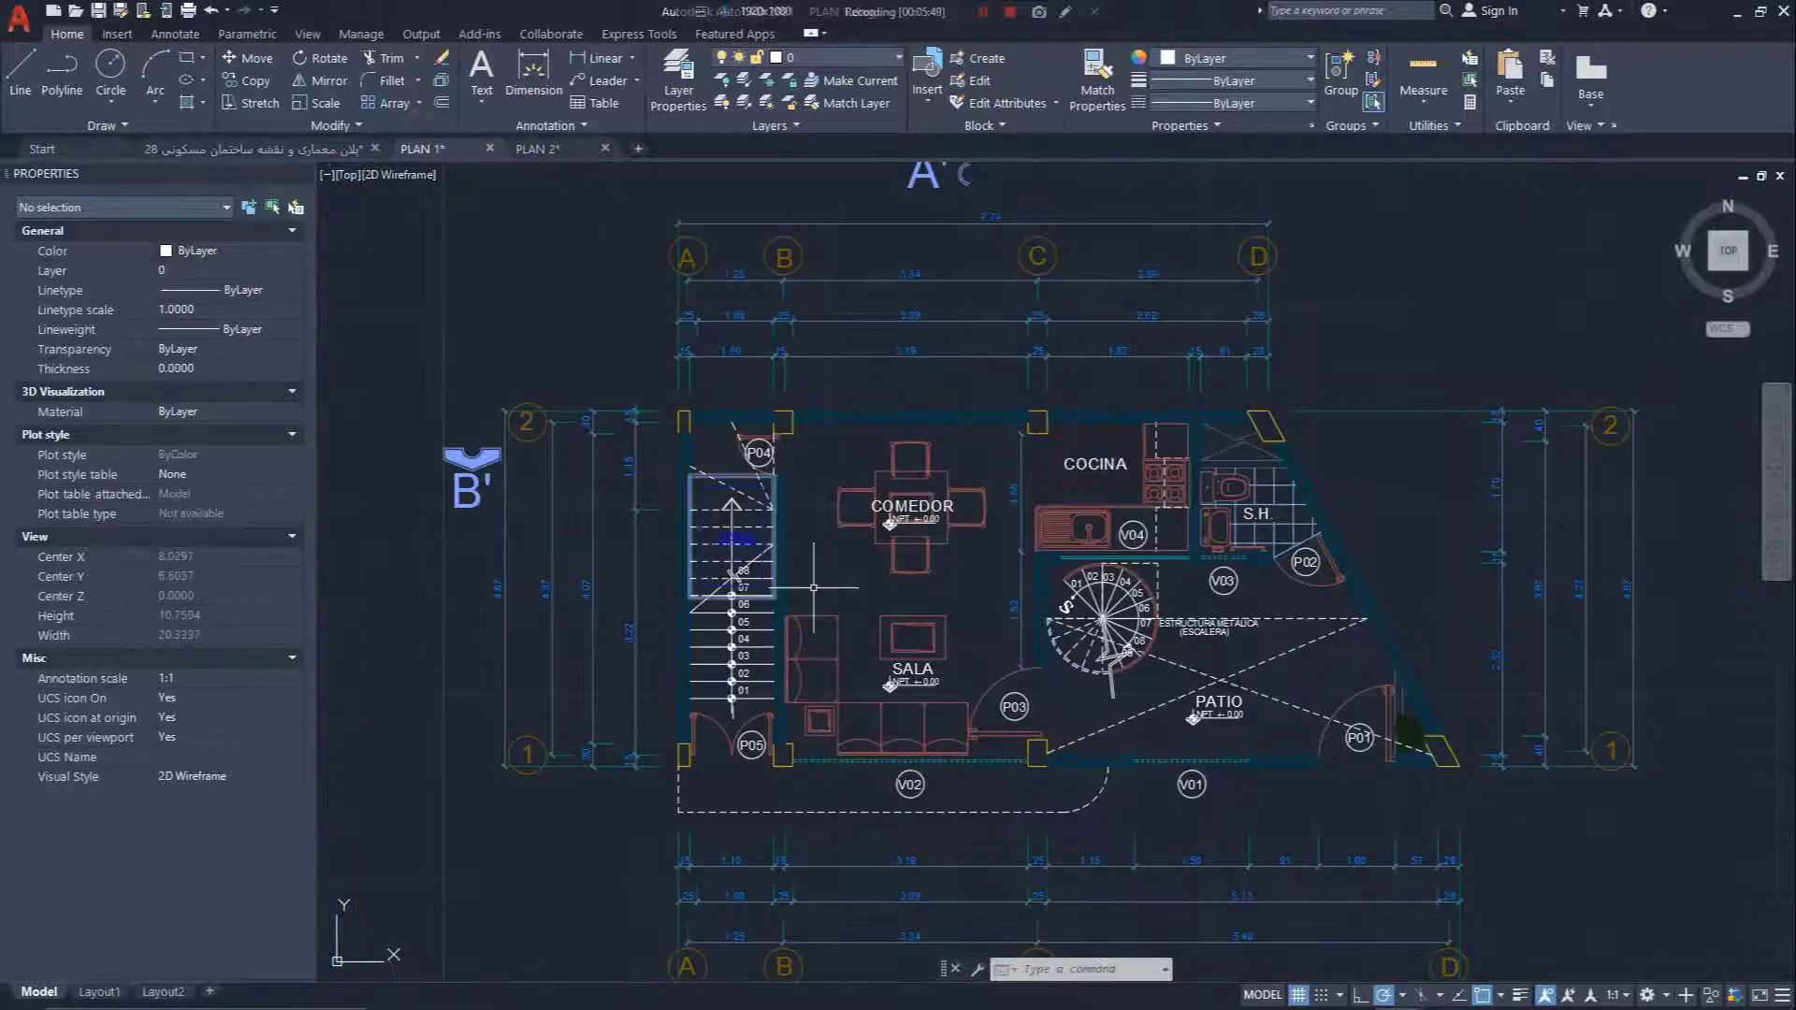
pyautogui.moveTo(870, 575)
pyautogui.mouseDown(button='middle')
pyautogui.moveTo(979, 507)
pyautogui.moveTo(958, 559)
pyautogui.mouseUp(button='middle')
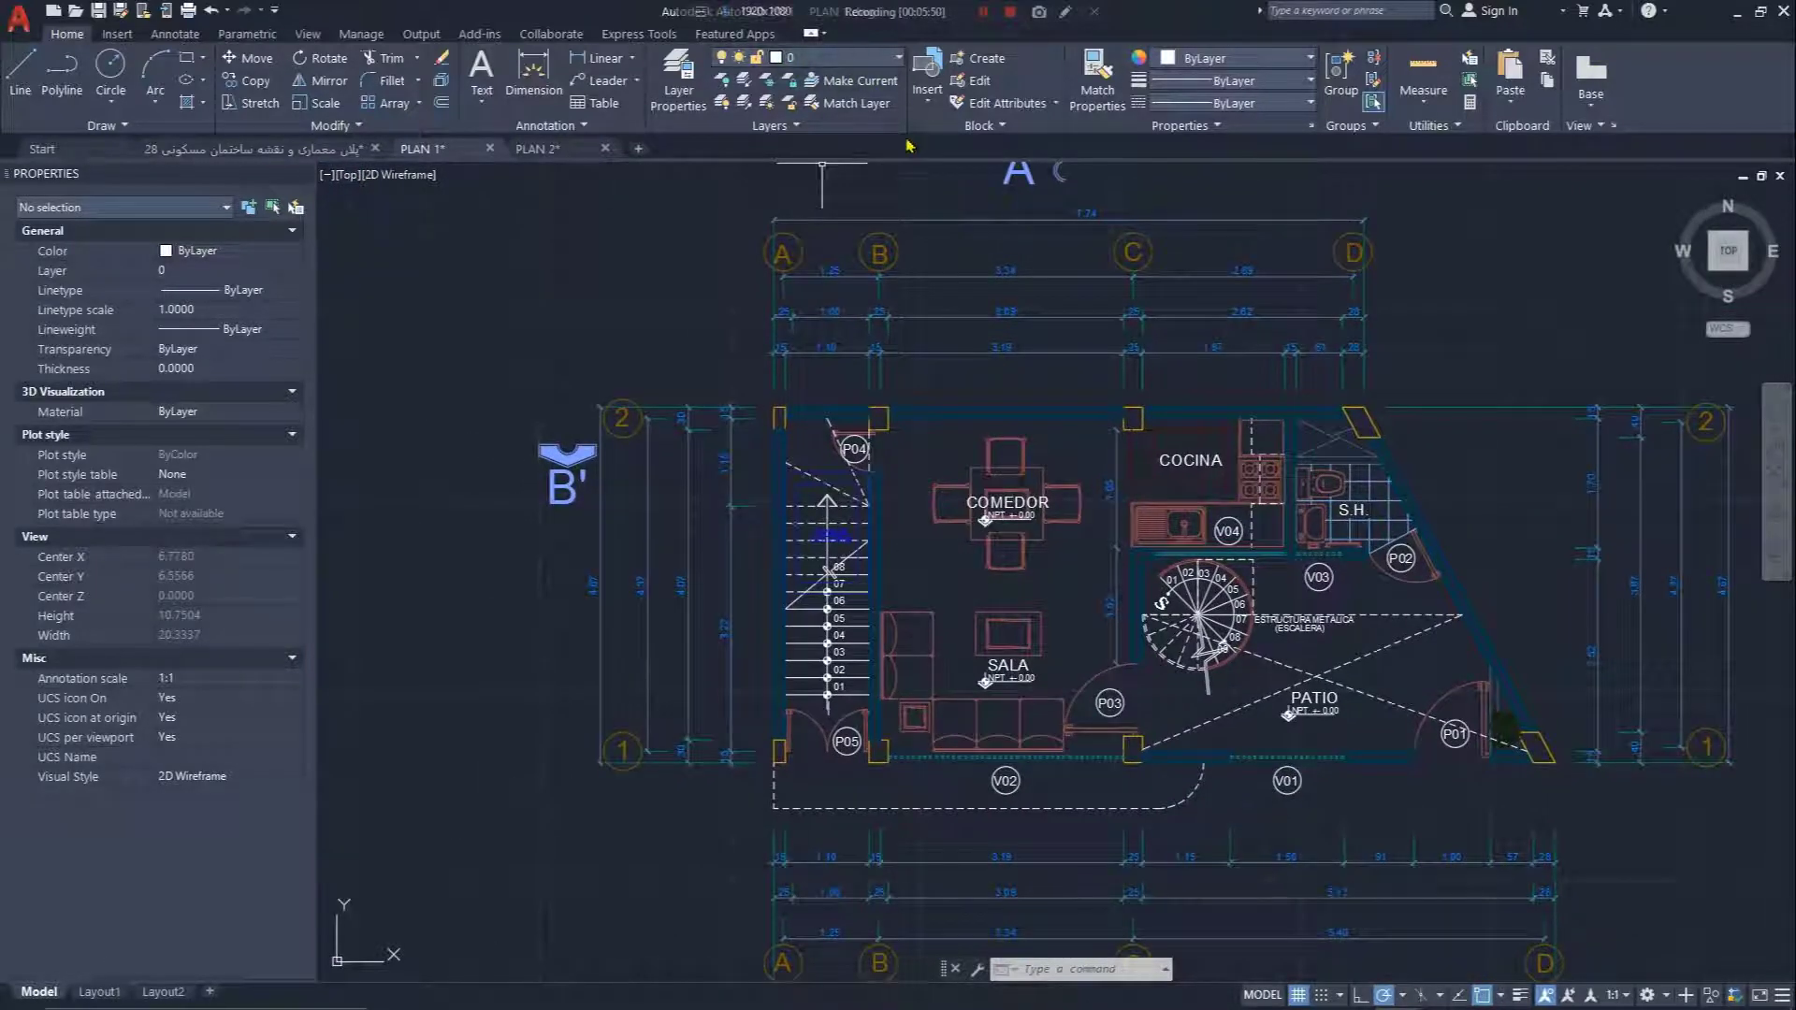
pyautogui.click(871, 60)
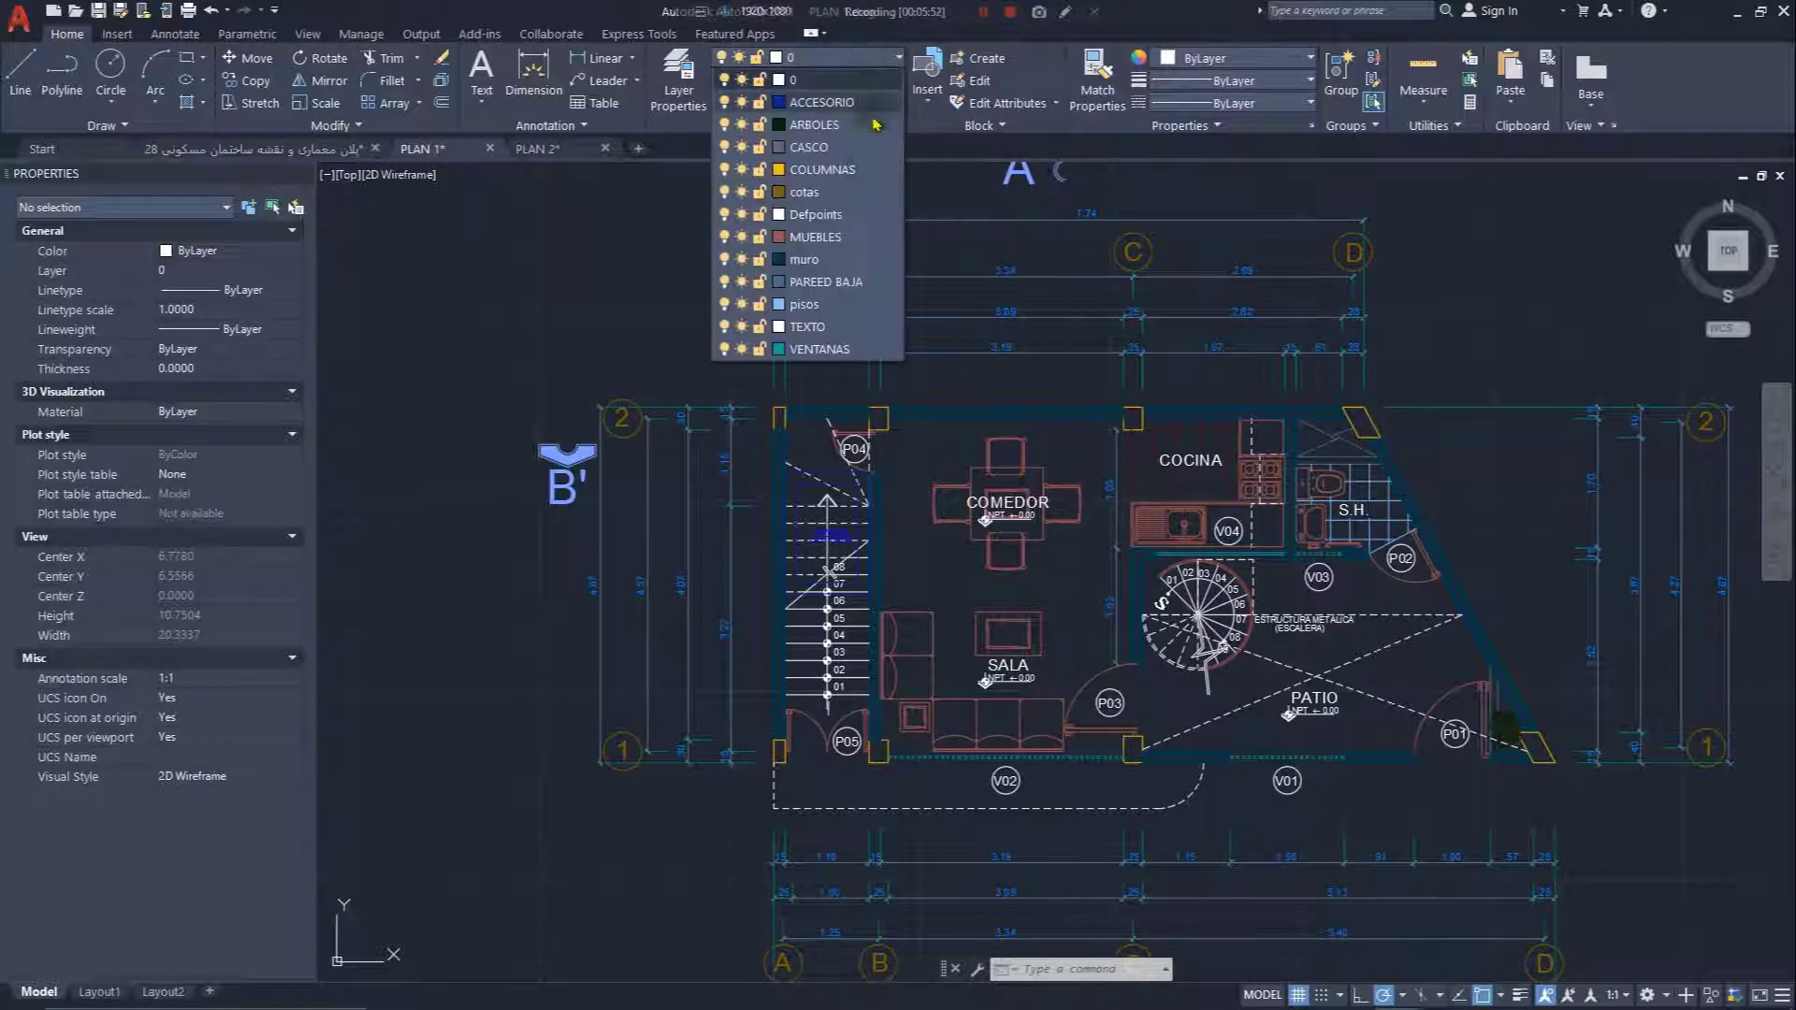
pyautogui.click(1506, 343)
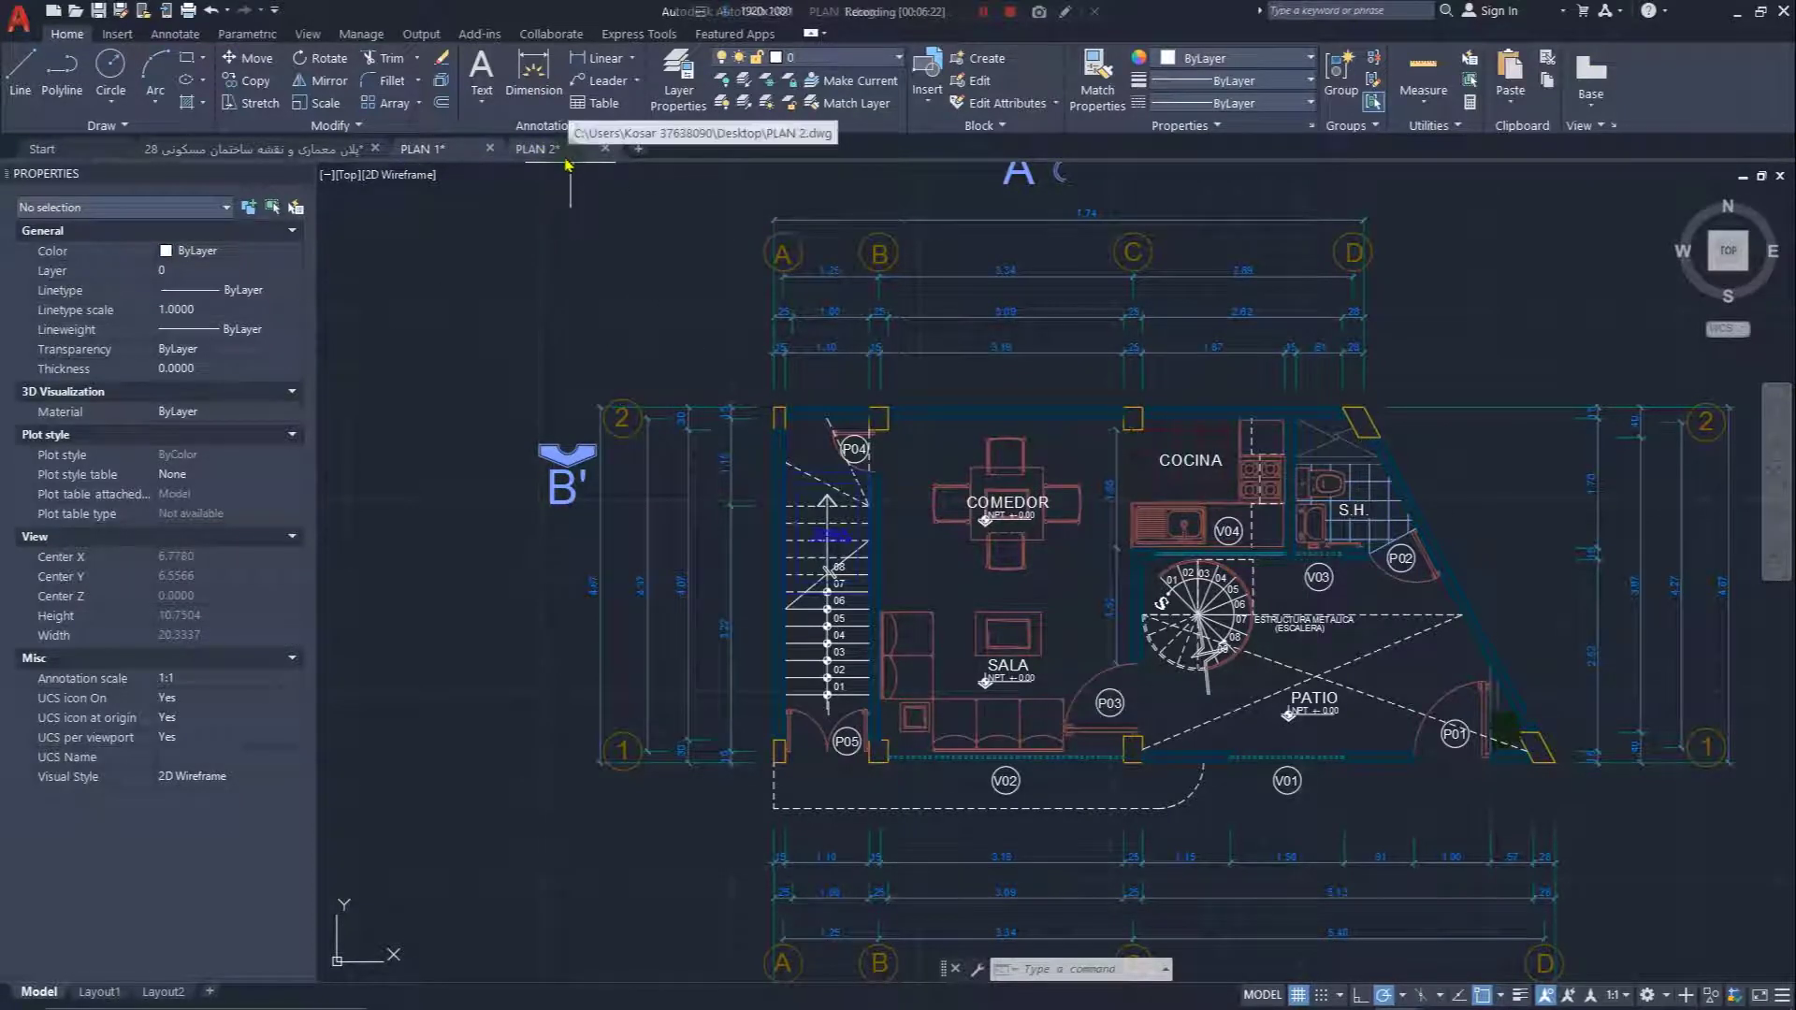
pyautogui.click(537, 149)
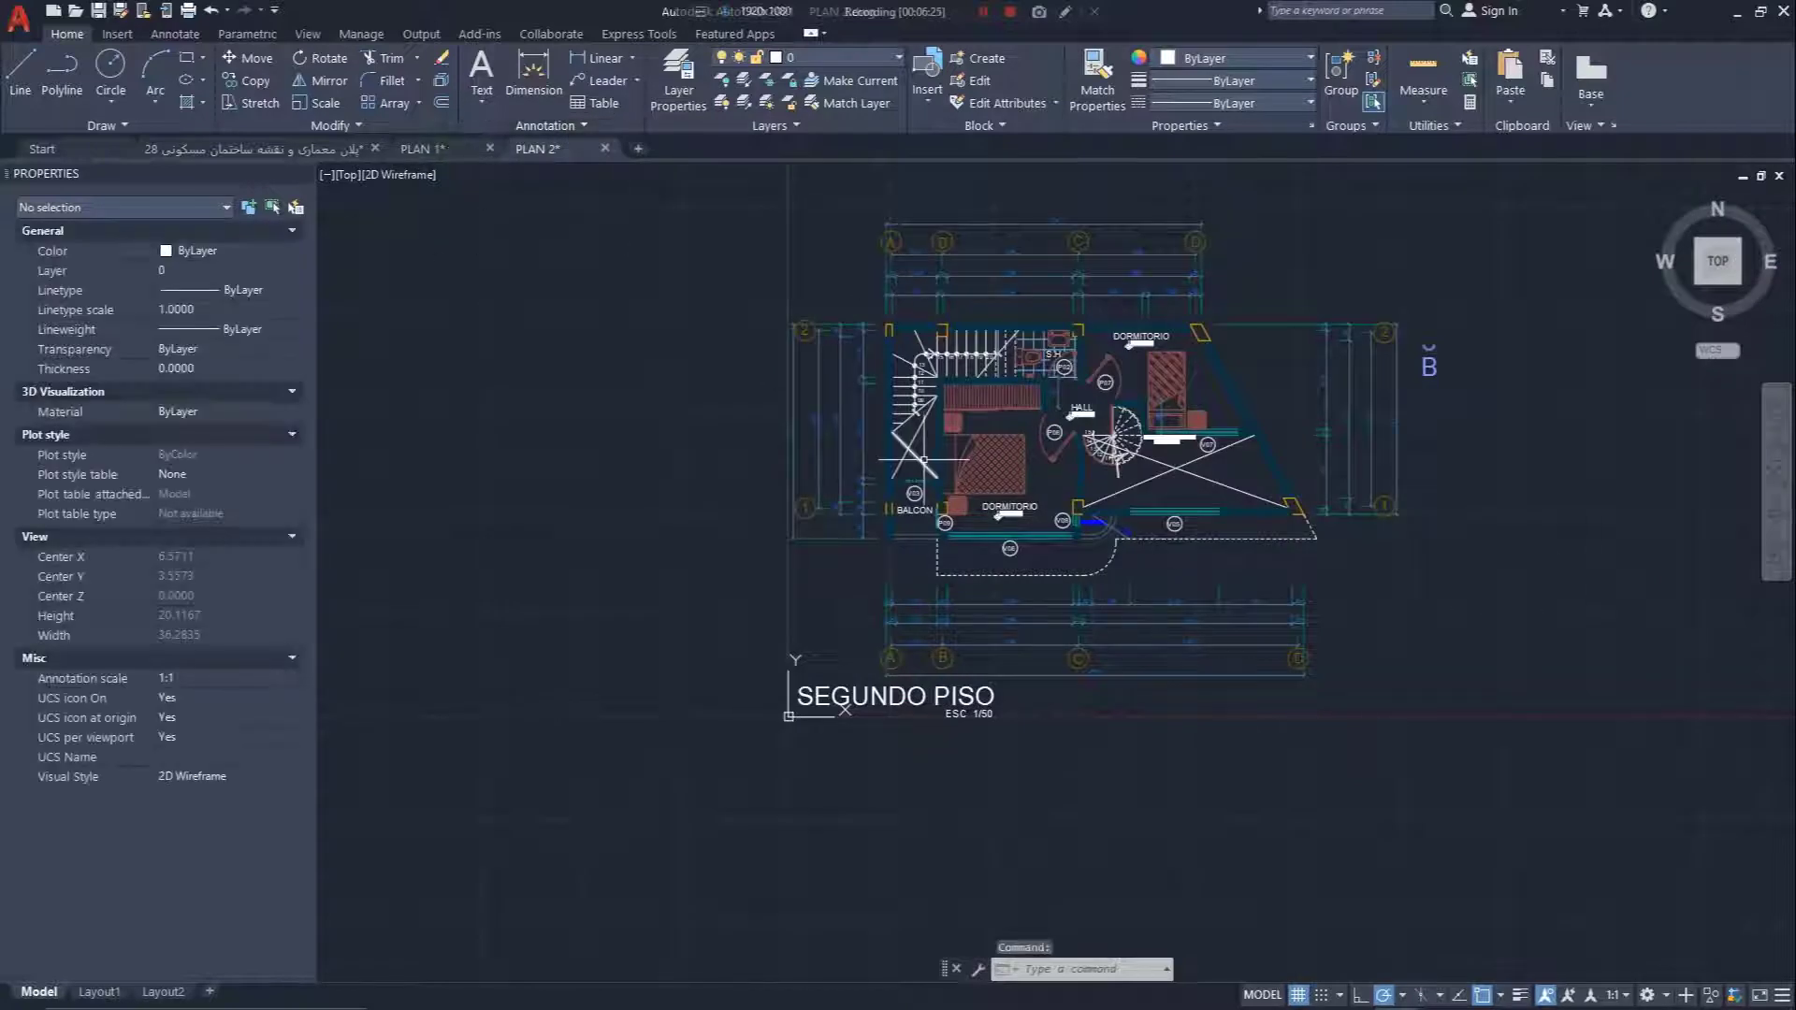
pyautogui.moveTo(907, 510); pyautogui.dragTo(910, 621, button='middle')
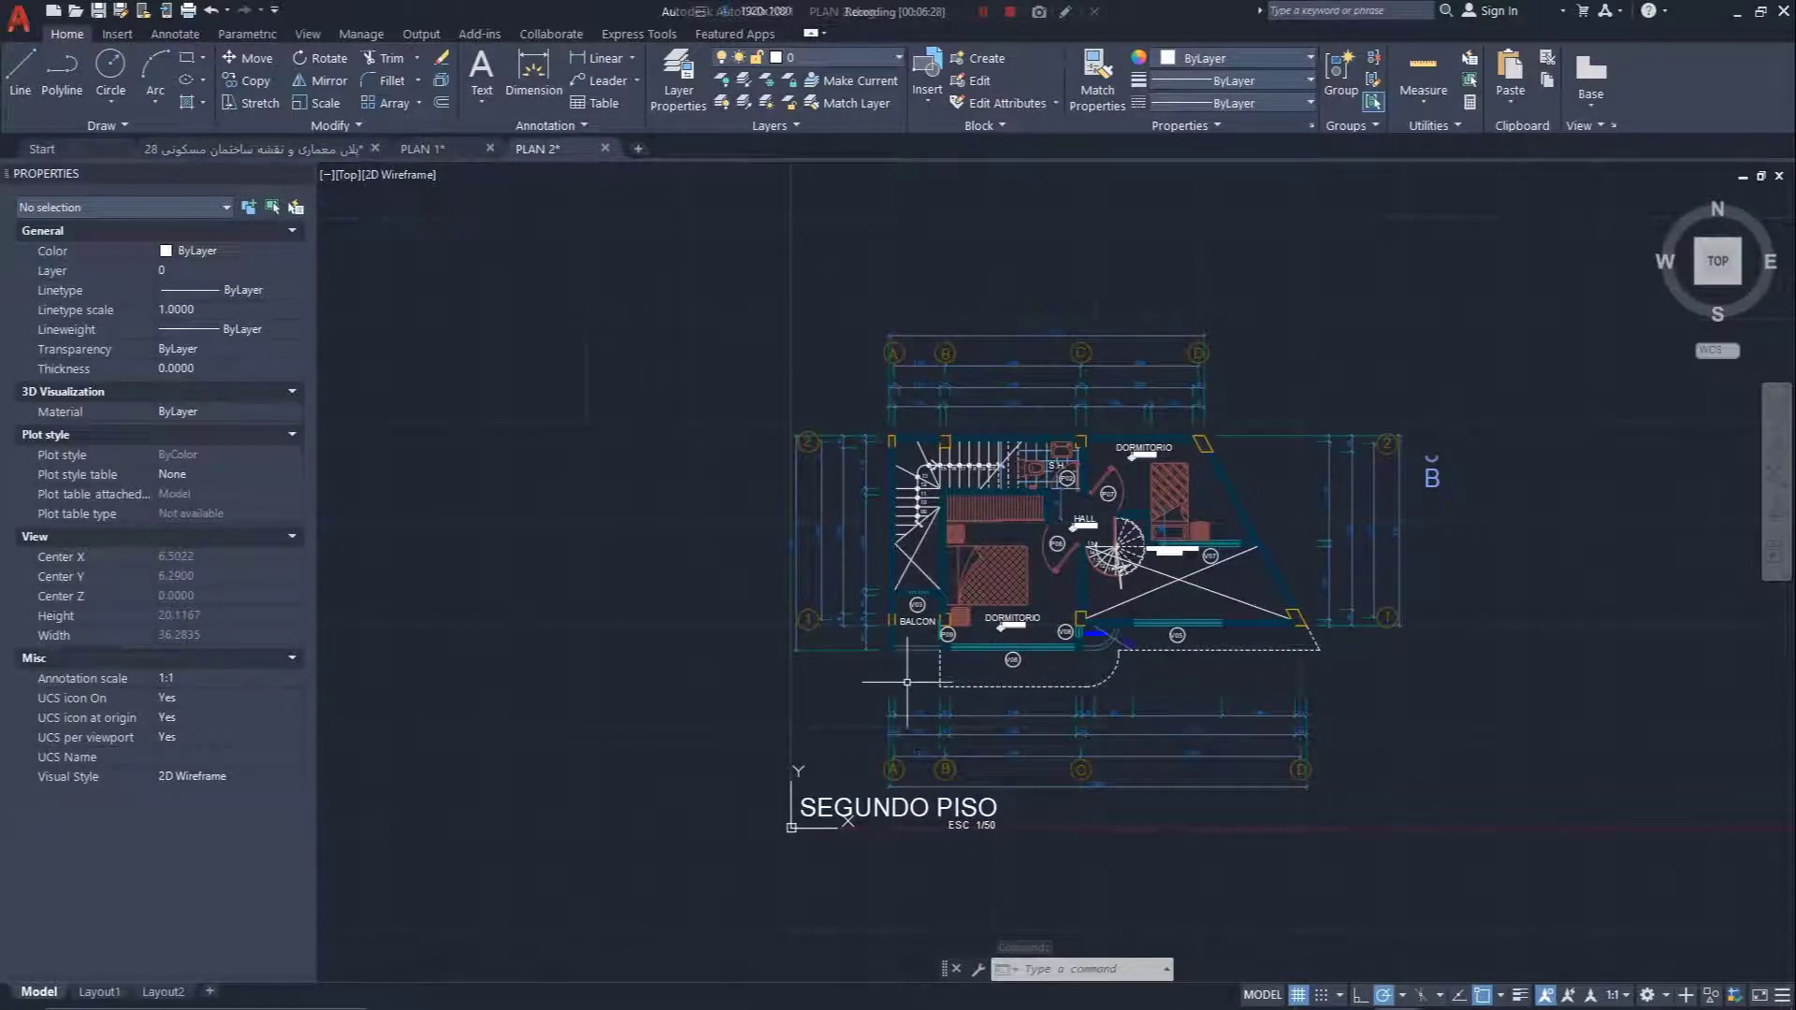
# - Close the PLAN 1 and PLAN 2 drawings, saving their changes, and minimise AutoCAD to return to the desktop
pyautogui.click(491, 149)
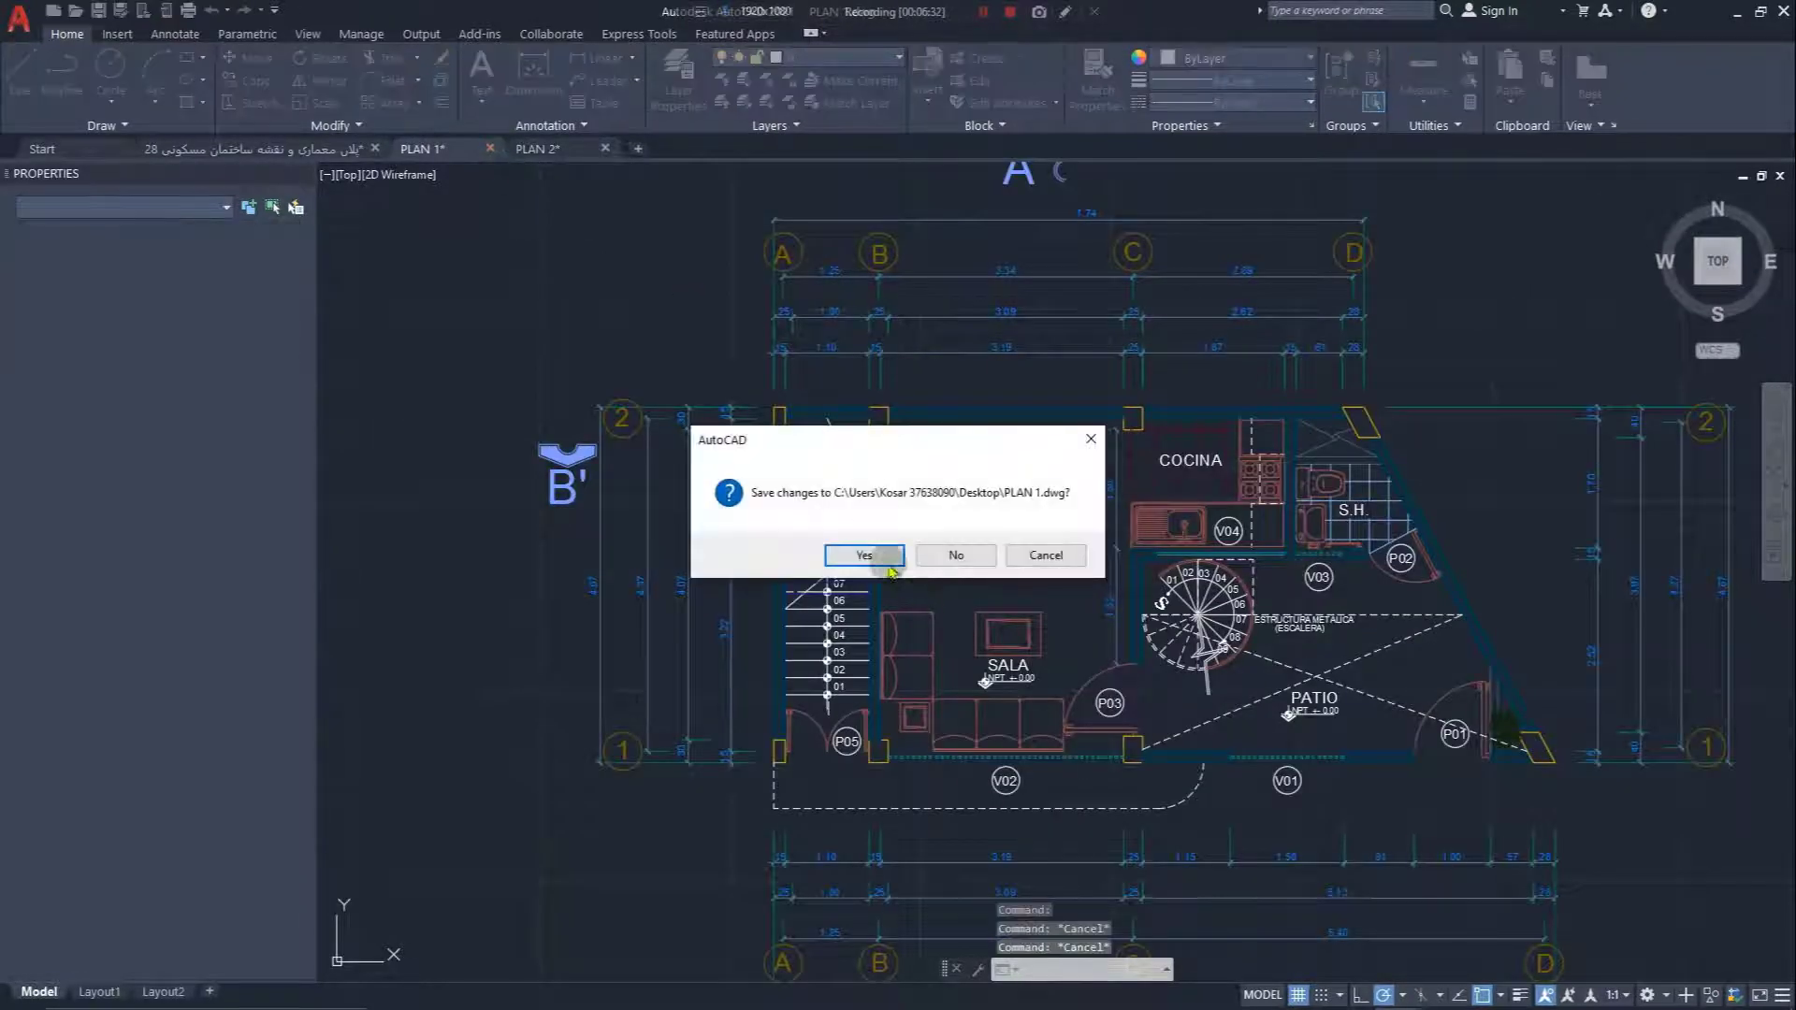
pyautogui.press('Escape')
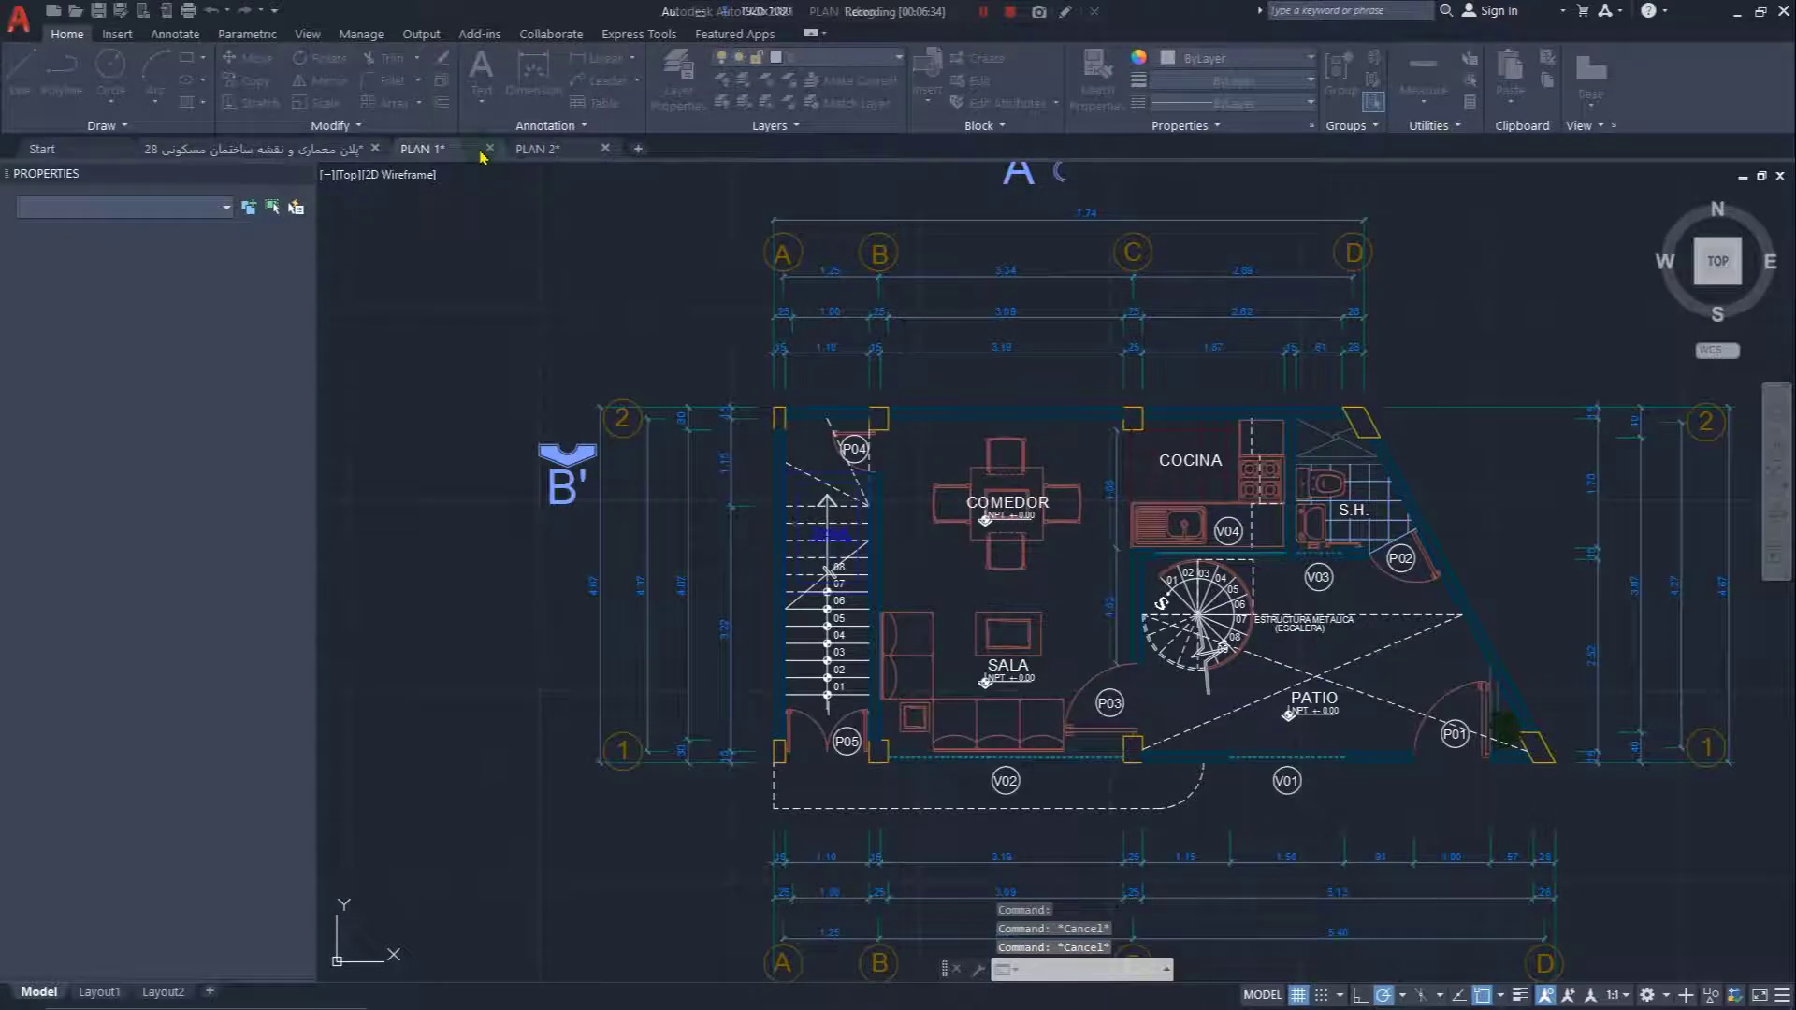
pyautogui.click(489, 149)
pyautogui.click(489, 148)
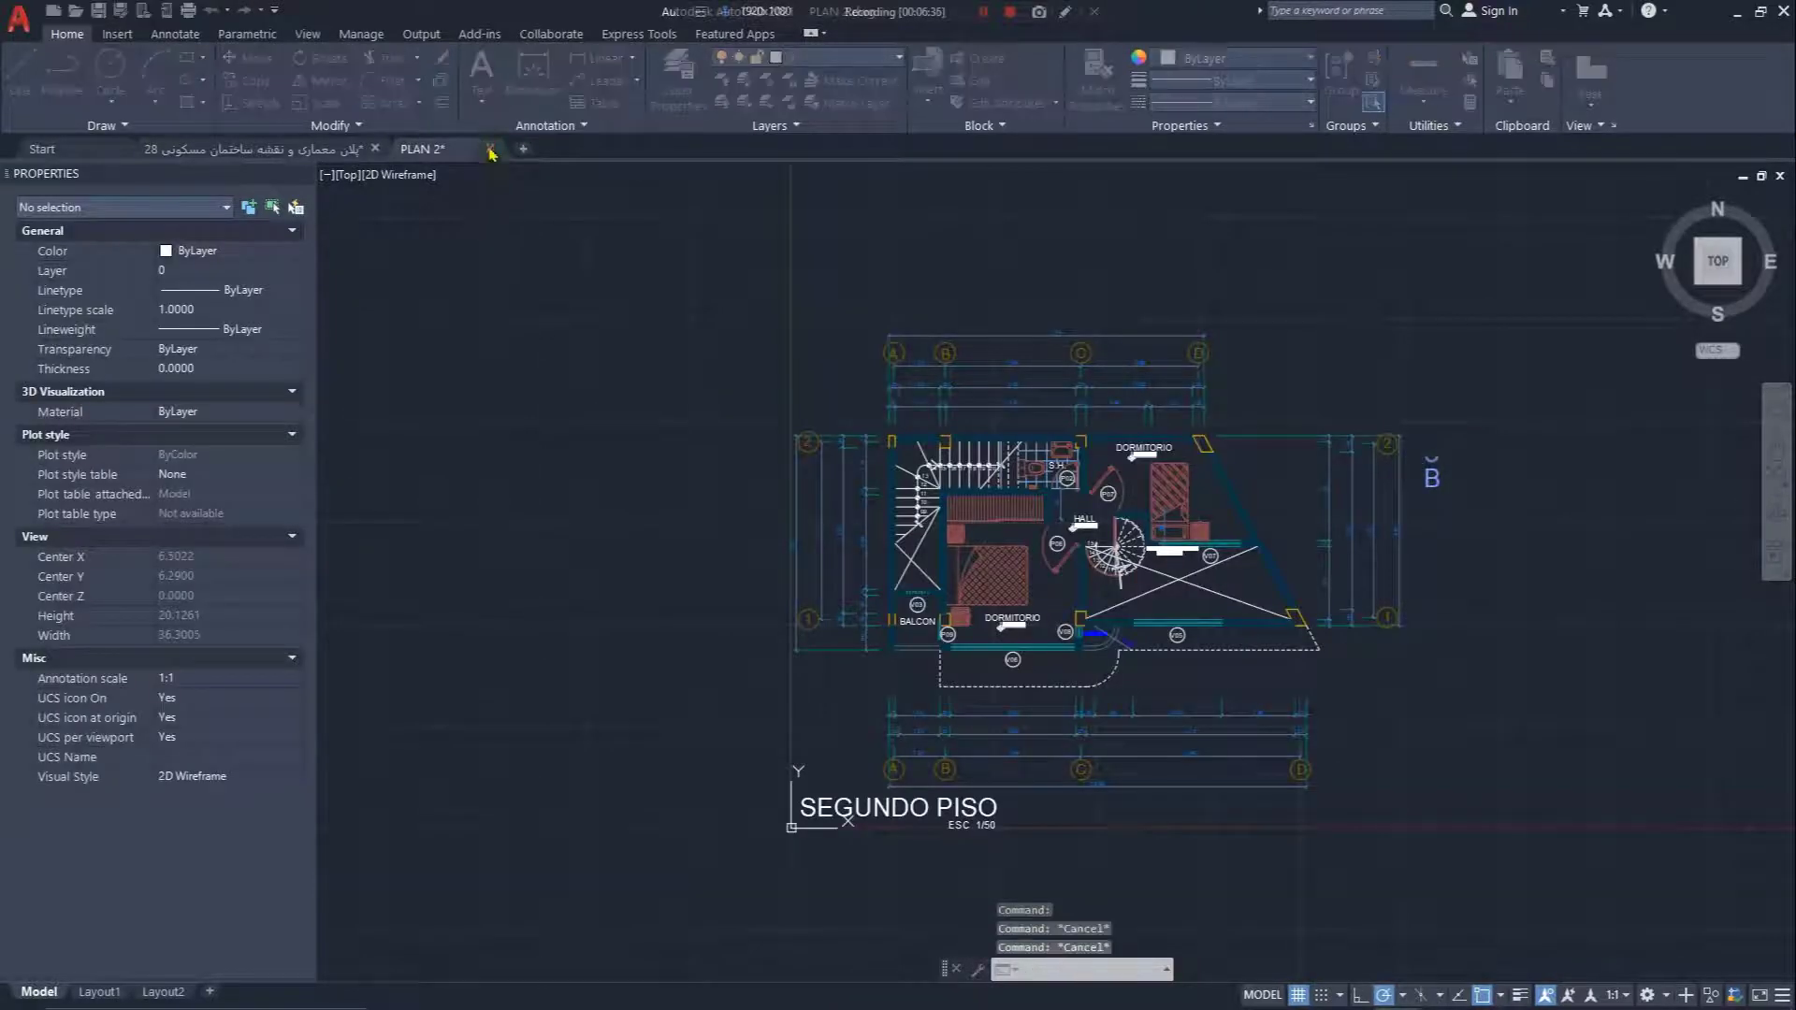
pyautogui.press('Escape')
pyautogui.click(1735, 12)
pyautogui.click(1738, 13)
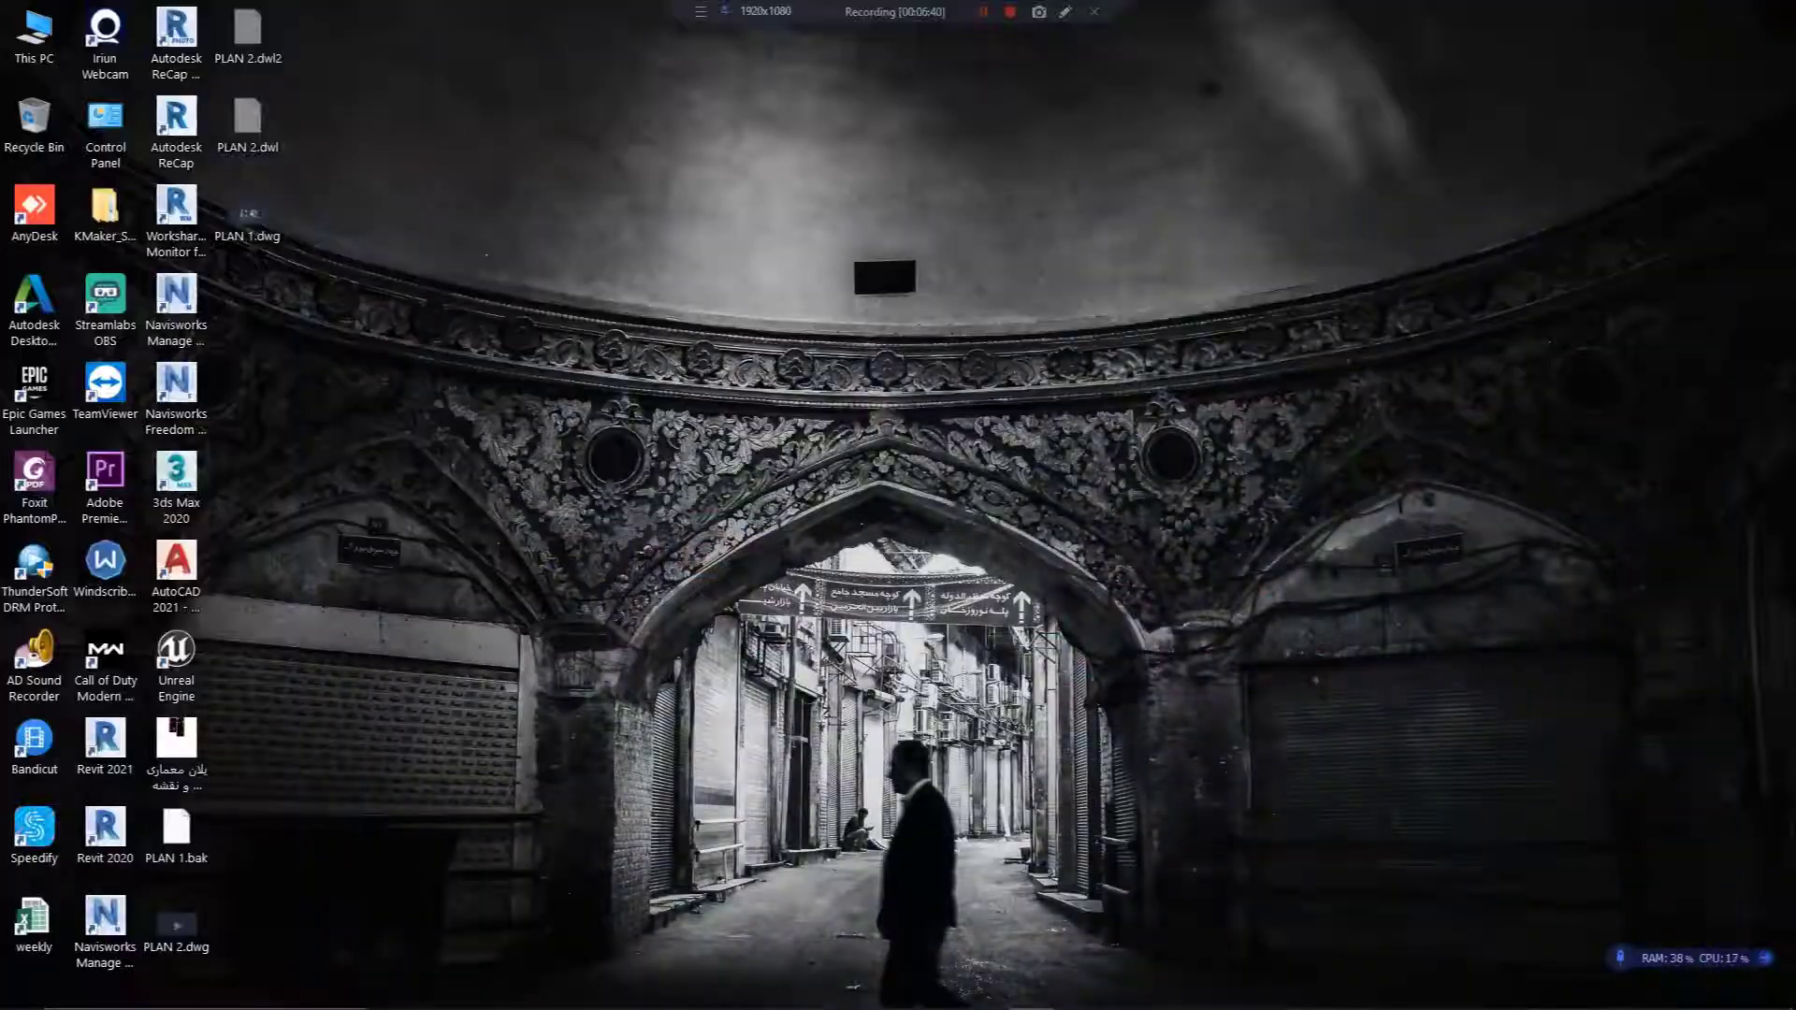
# - Switch to Revit and create a new project from the Metric-Architectural Template
pyautogui.click(1351, 991)
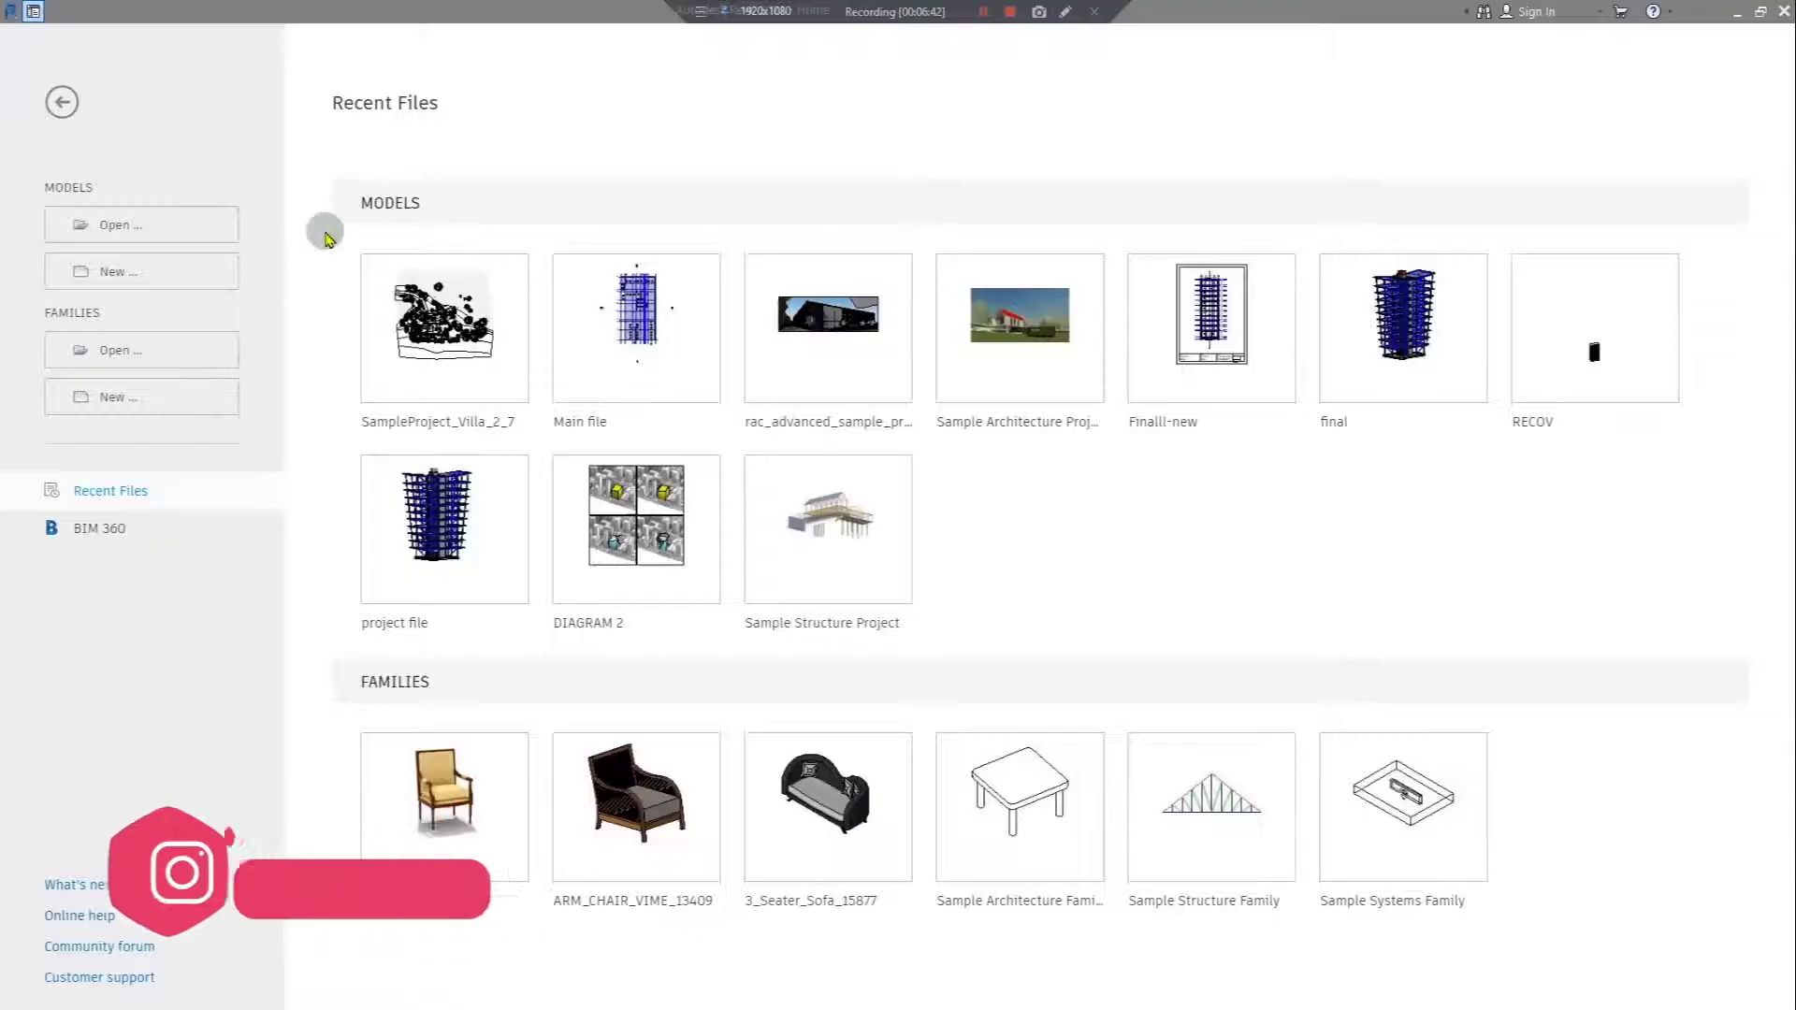
pyautogui.click(113, 271)
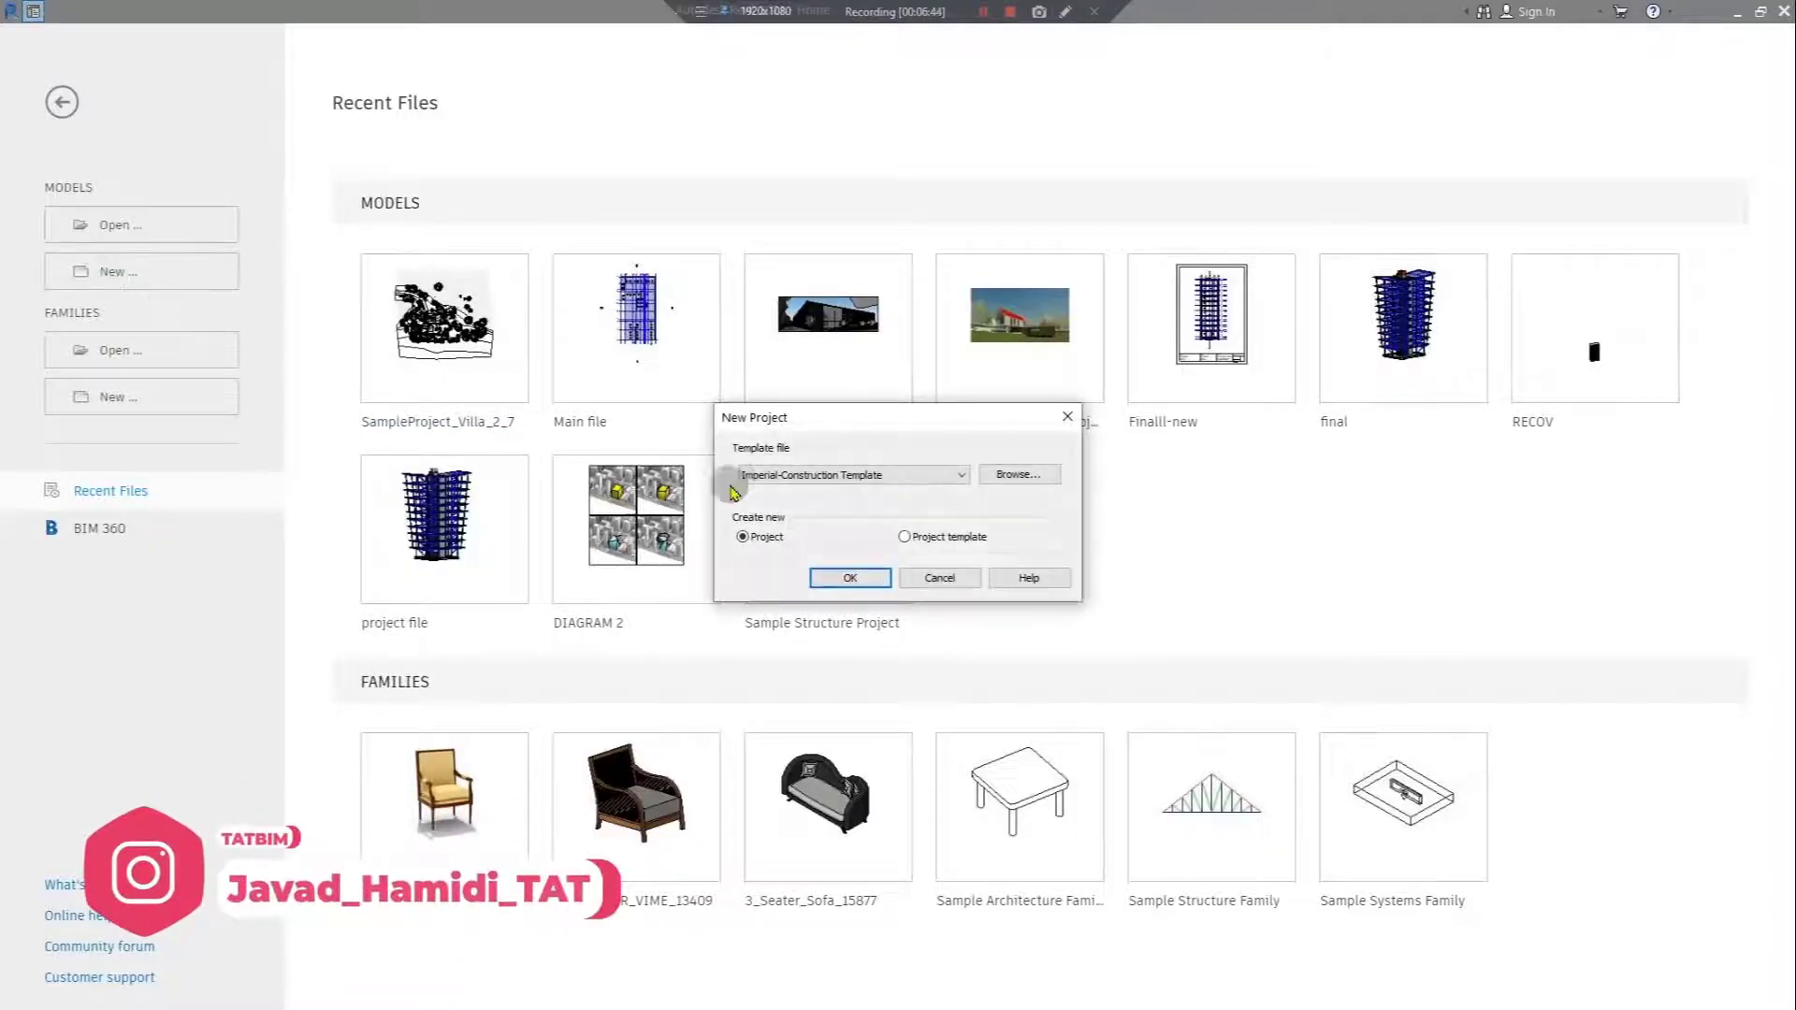
pyautogui.click(807, 477)
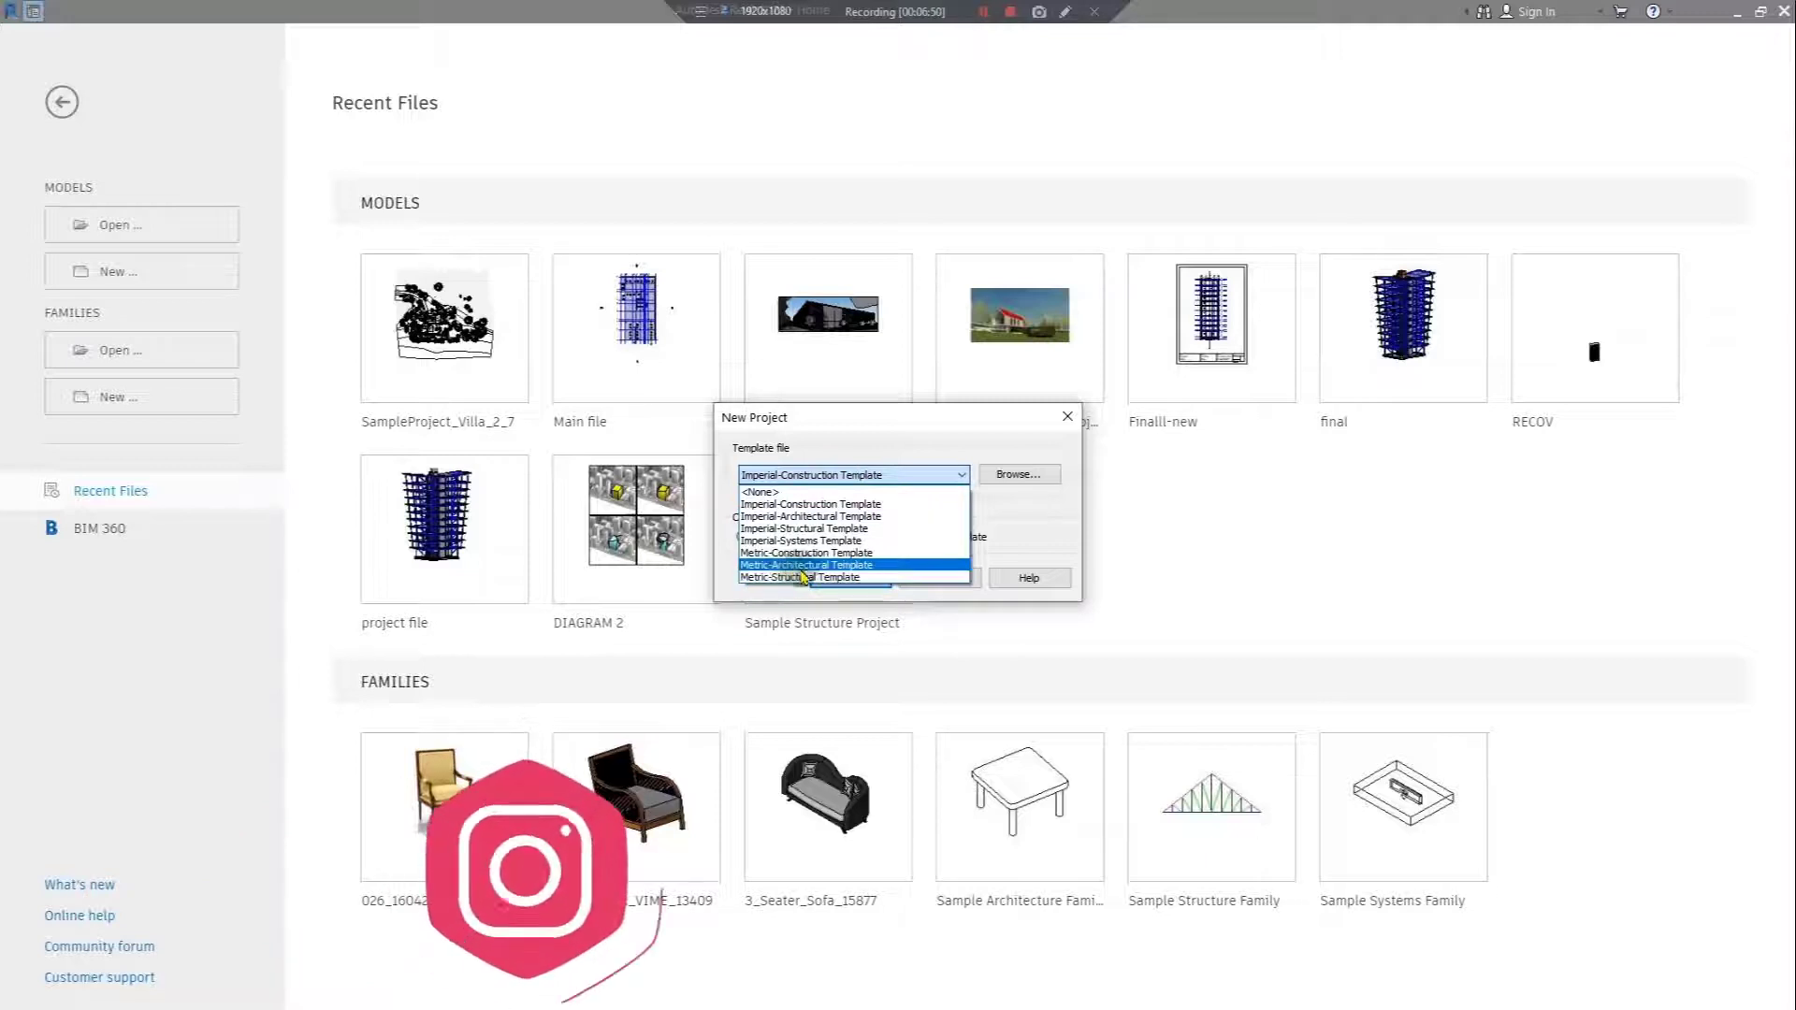
pyautogui.click(891, 565)
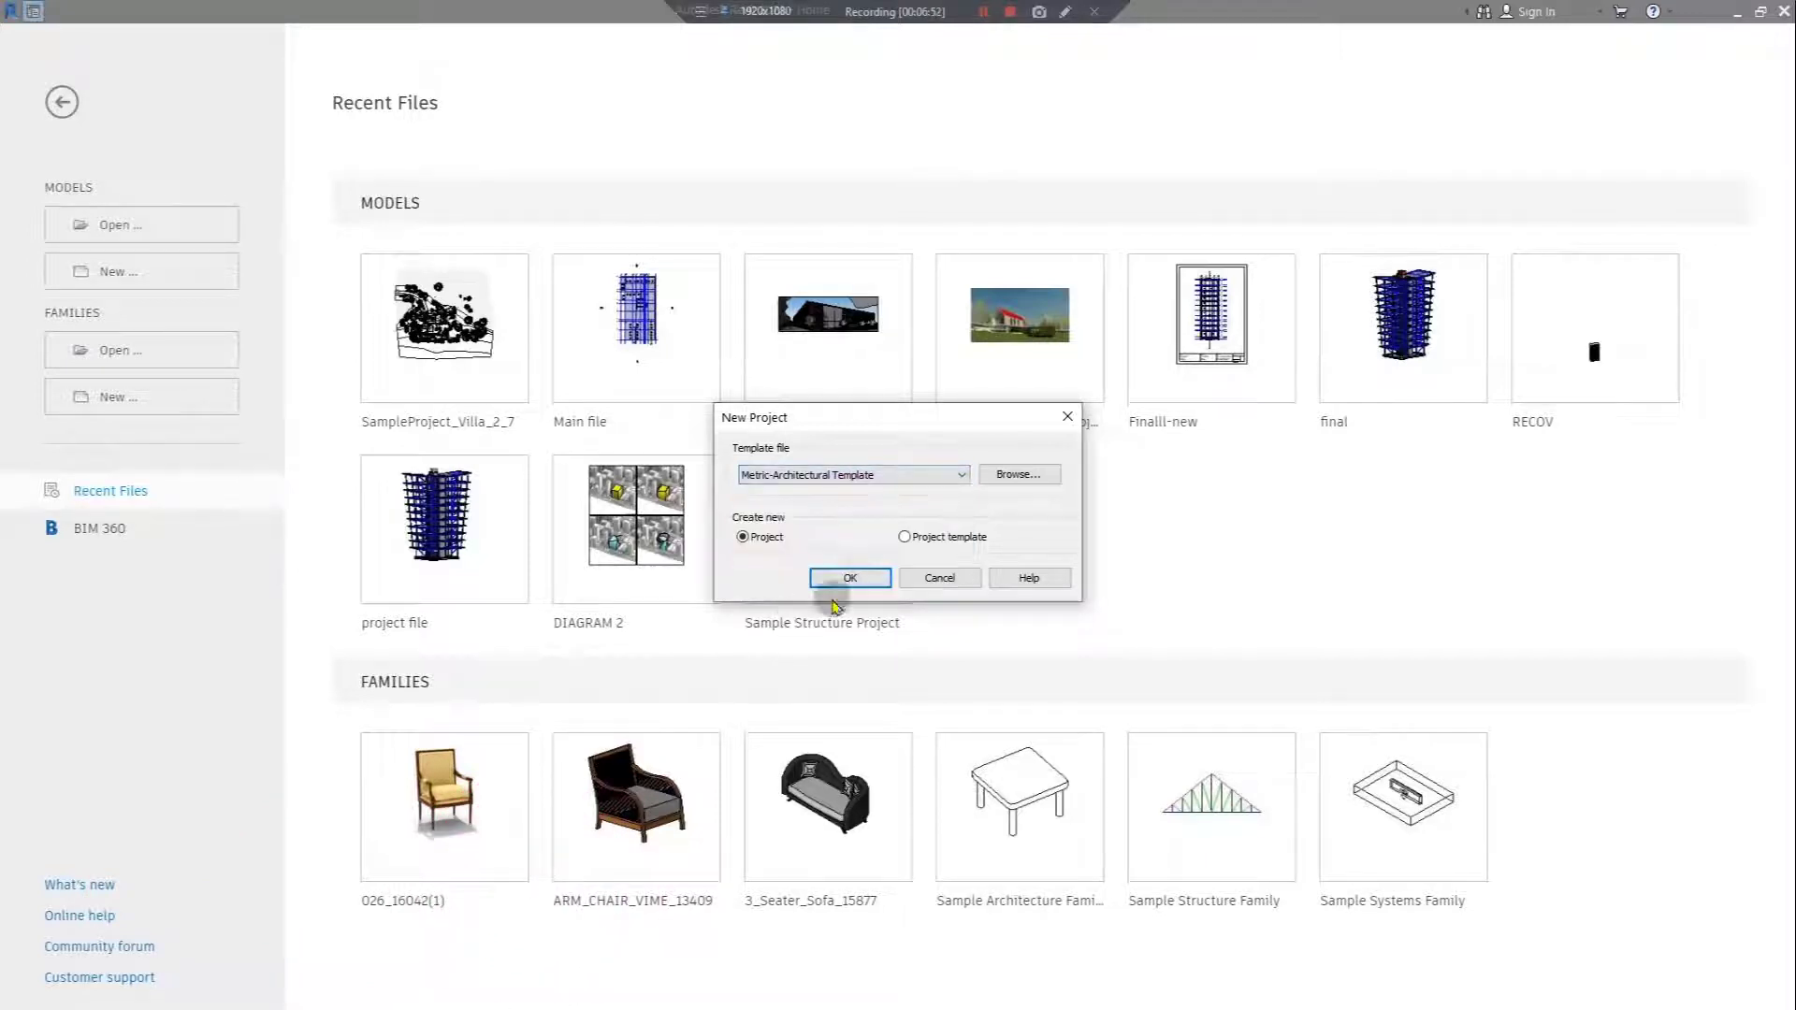
pyautogui.click(851, 578)
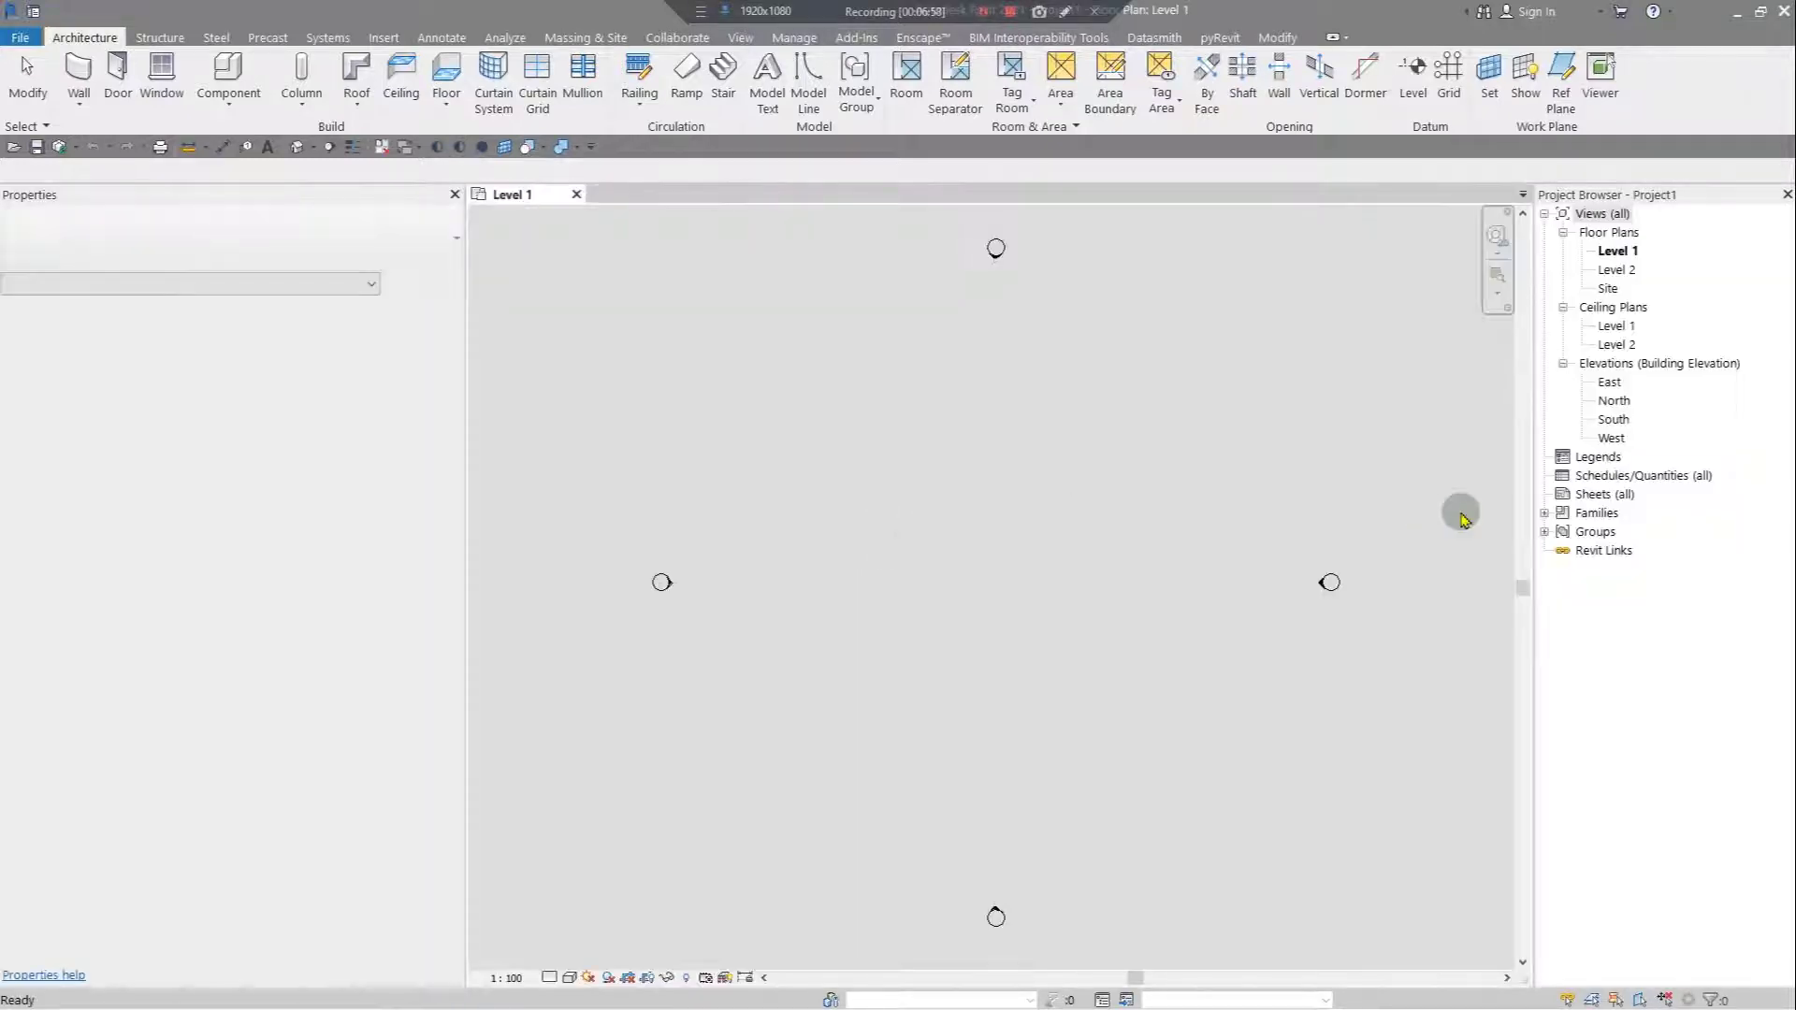
# - Start a CAD import in the Level 1 floor plan and select PLAN 1.dwg from the Desktop as its source
pyautogui.scroll(-2, 946, 738)
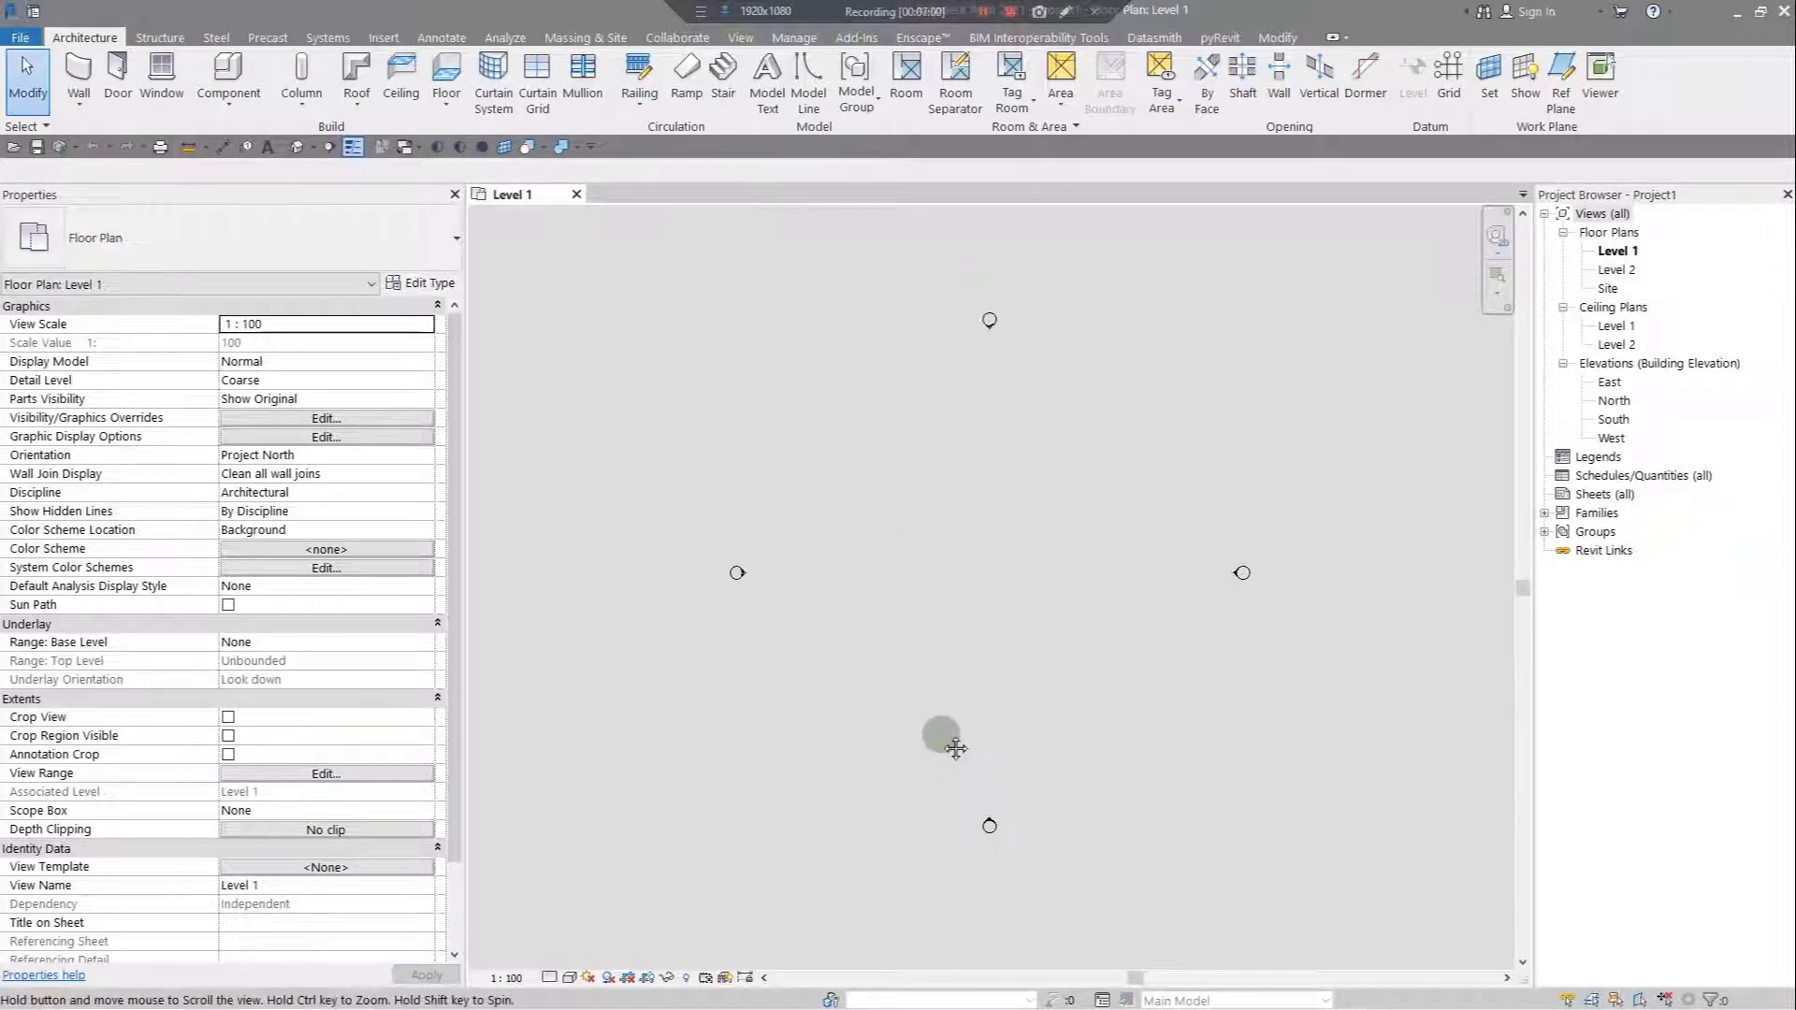
pyautogui.scroll(3, 946, 732)
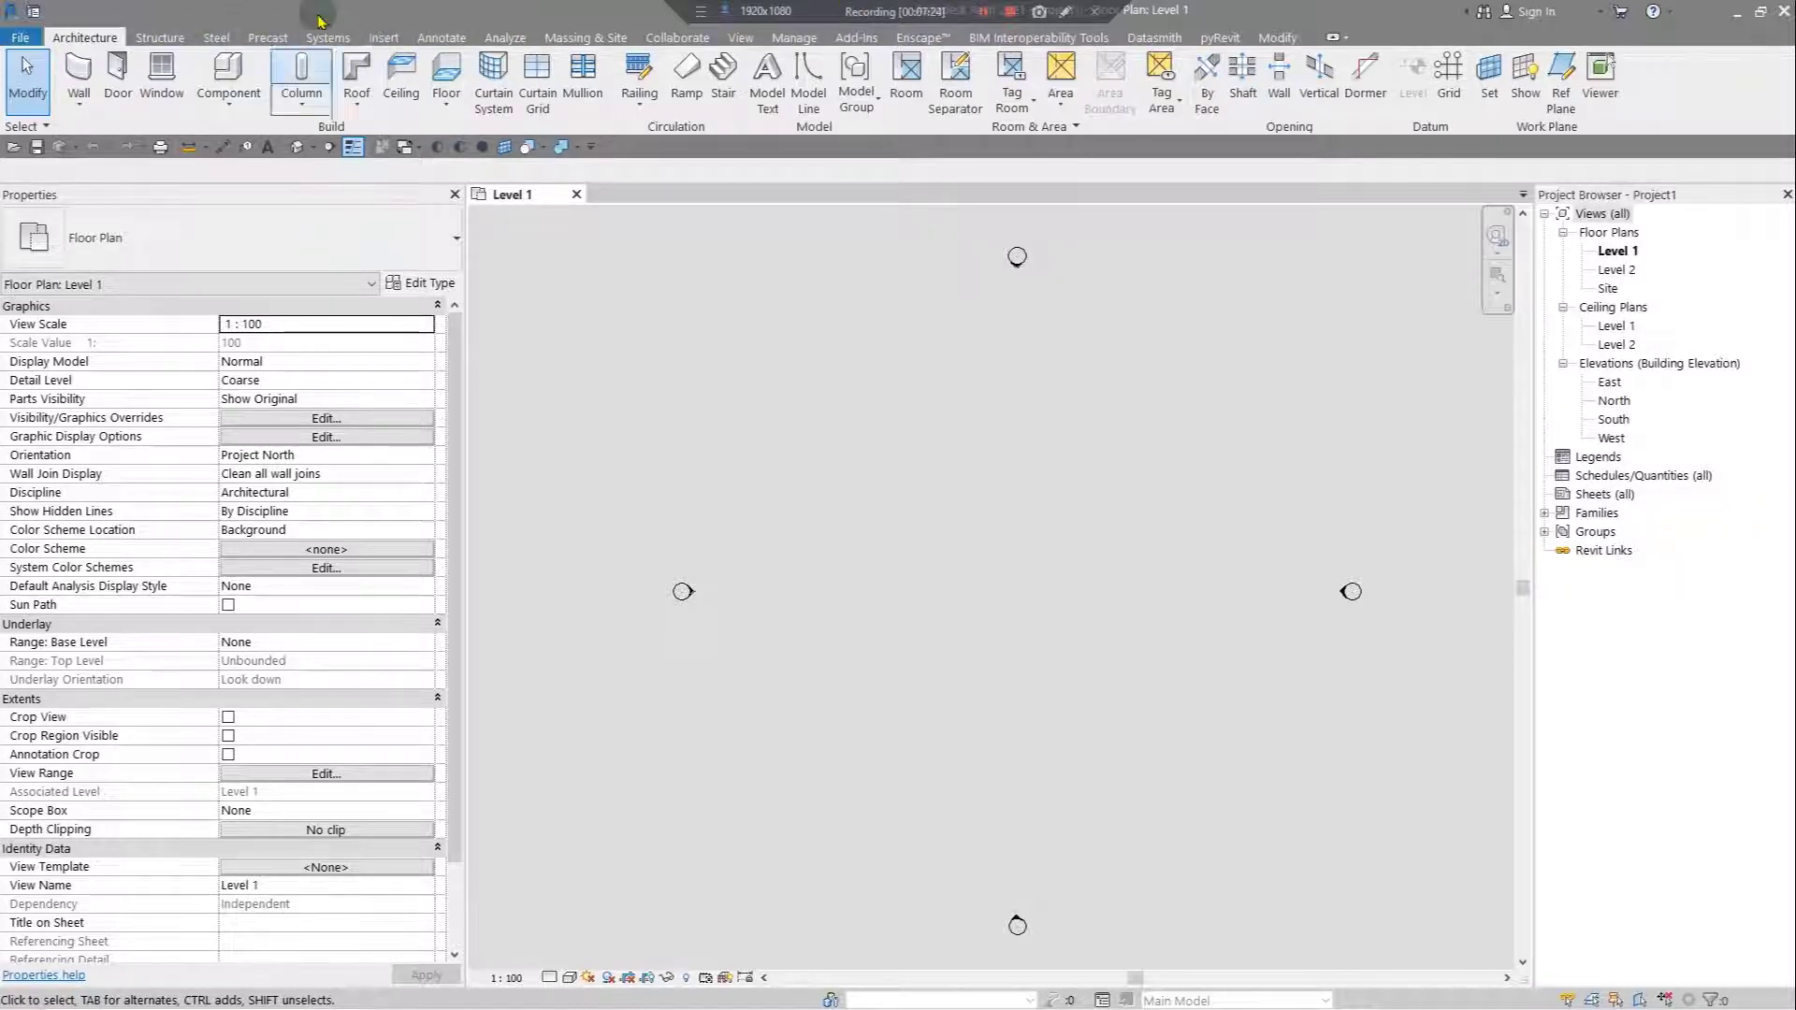
pyautogui.click(383, 37)
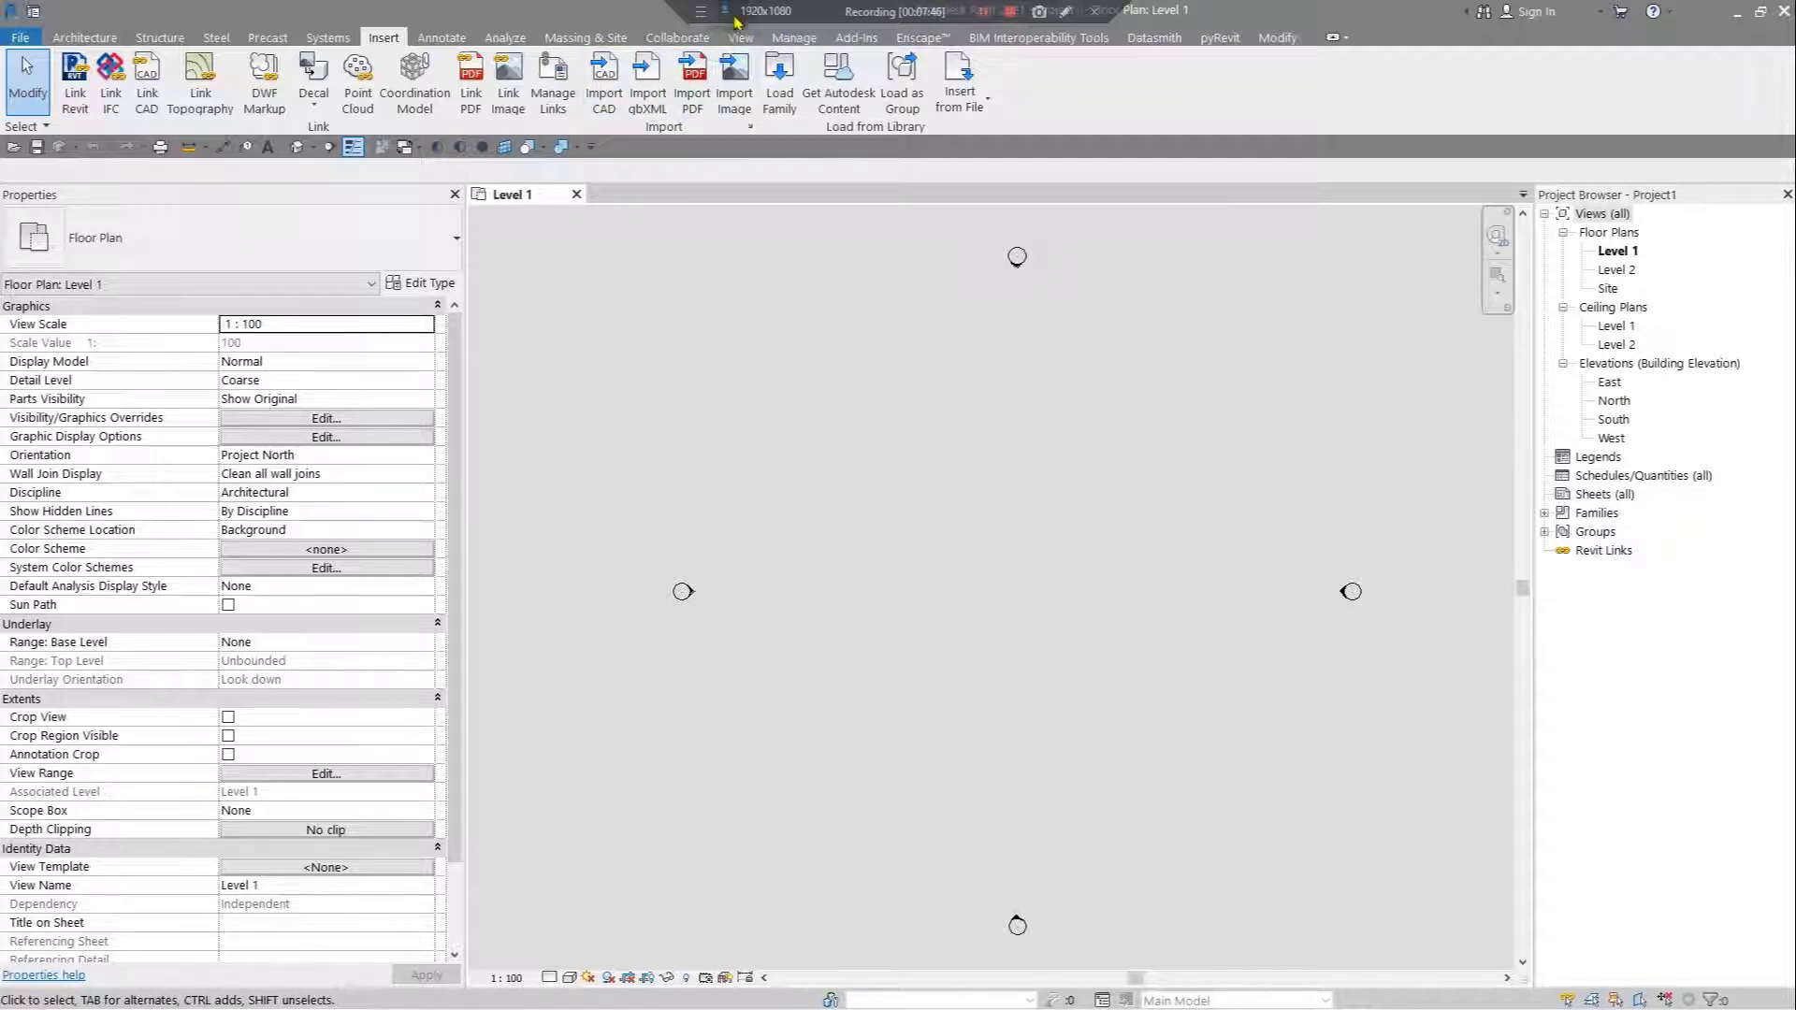
pyautogui.click(604, 80)
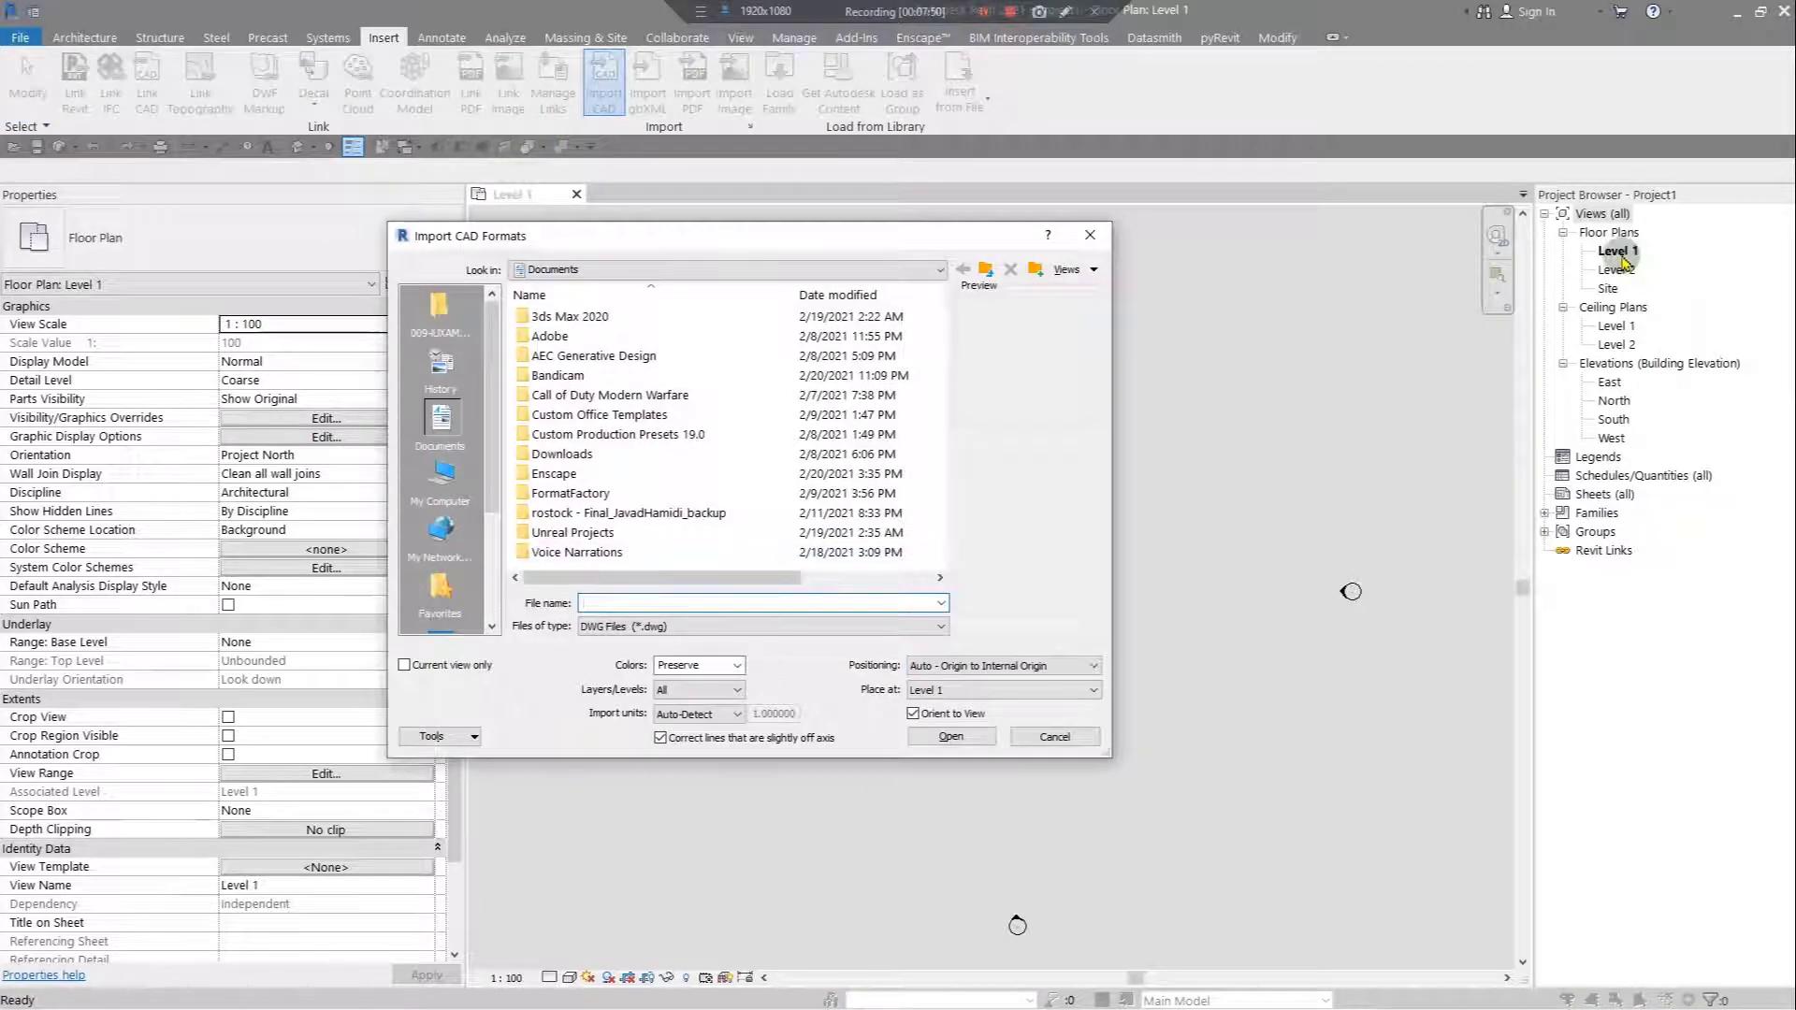
pyautogui.scroll(-1, 456, 553)
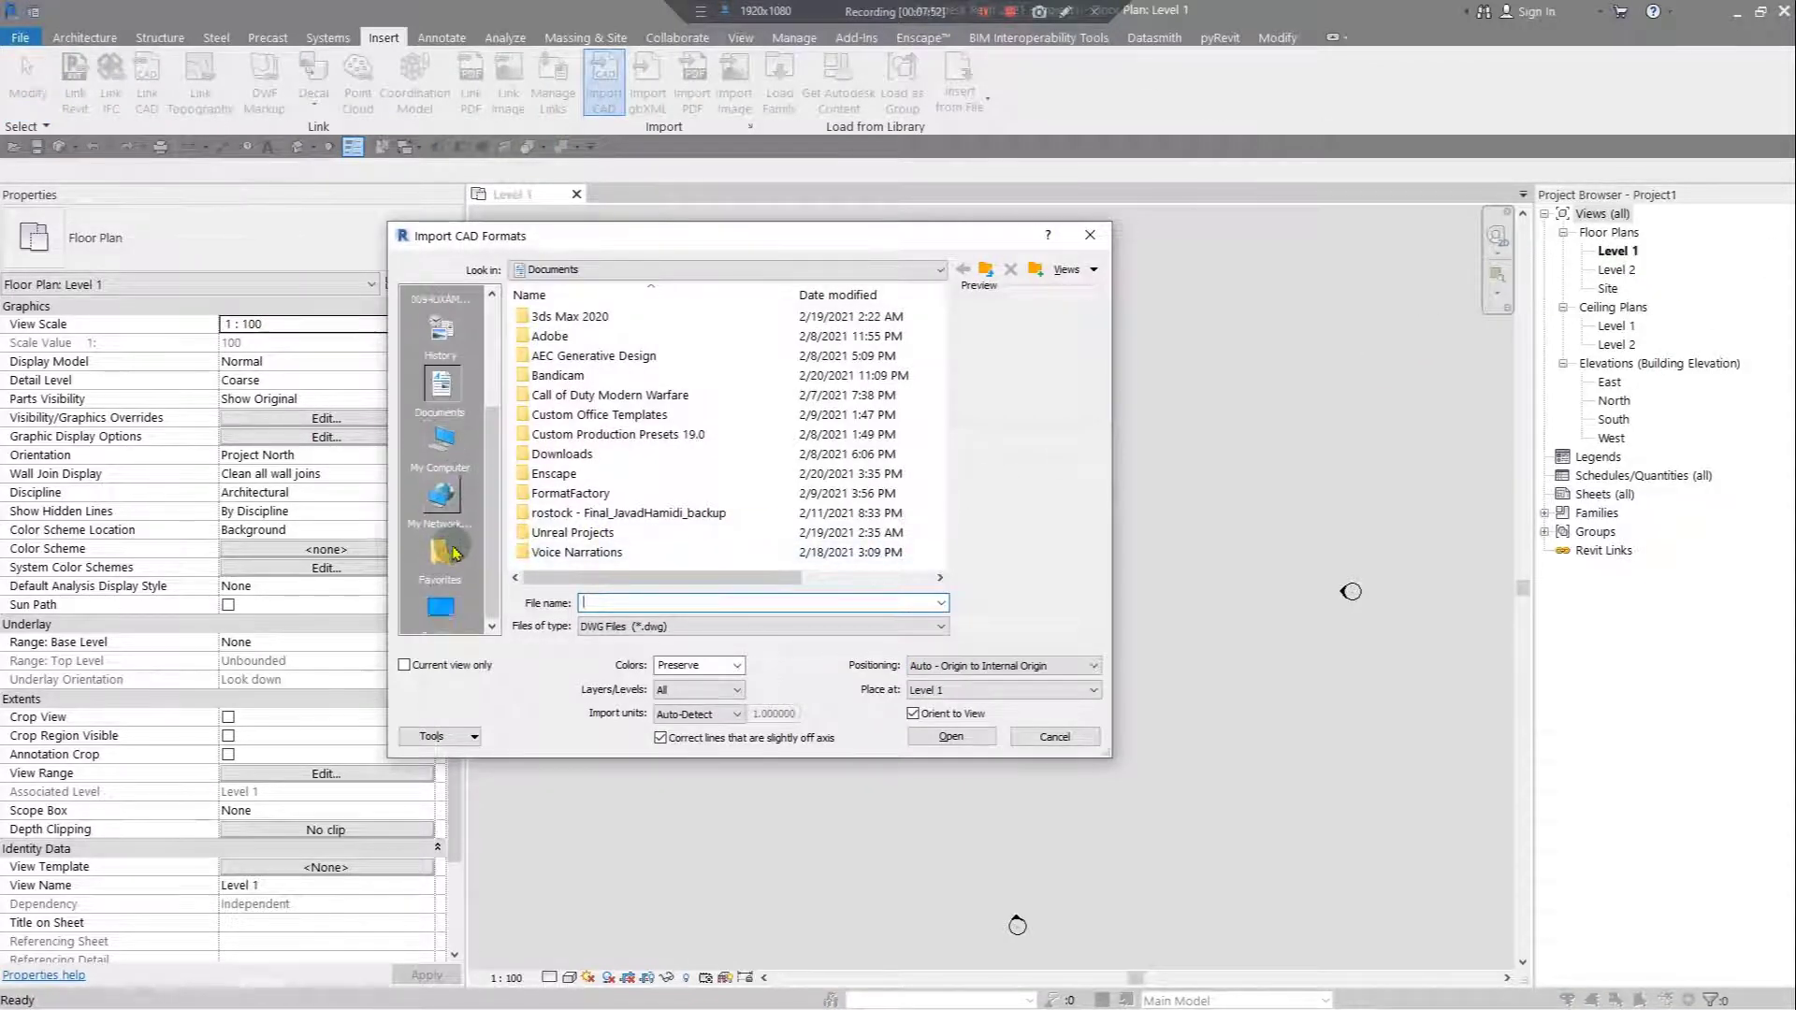
pyautogui.scroll(-2, 455, 552)
pyautogui.click(453, 488)
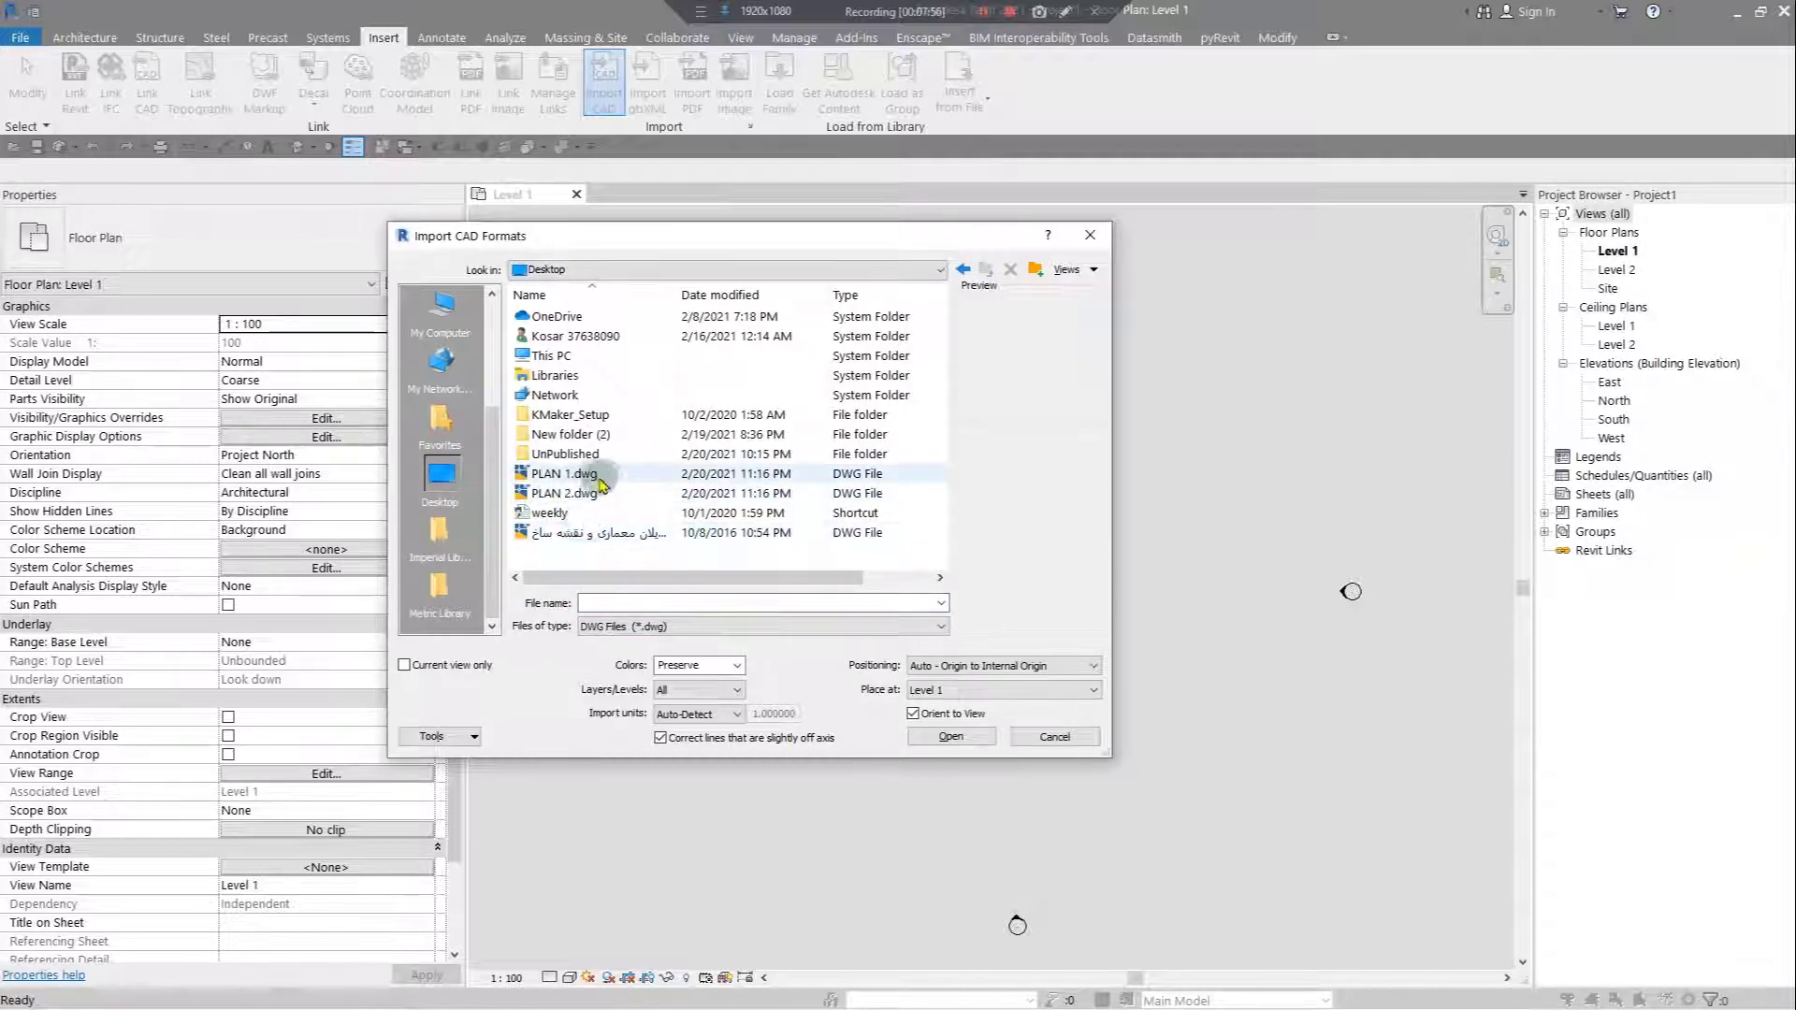
pyautogui.click(601, 477)
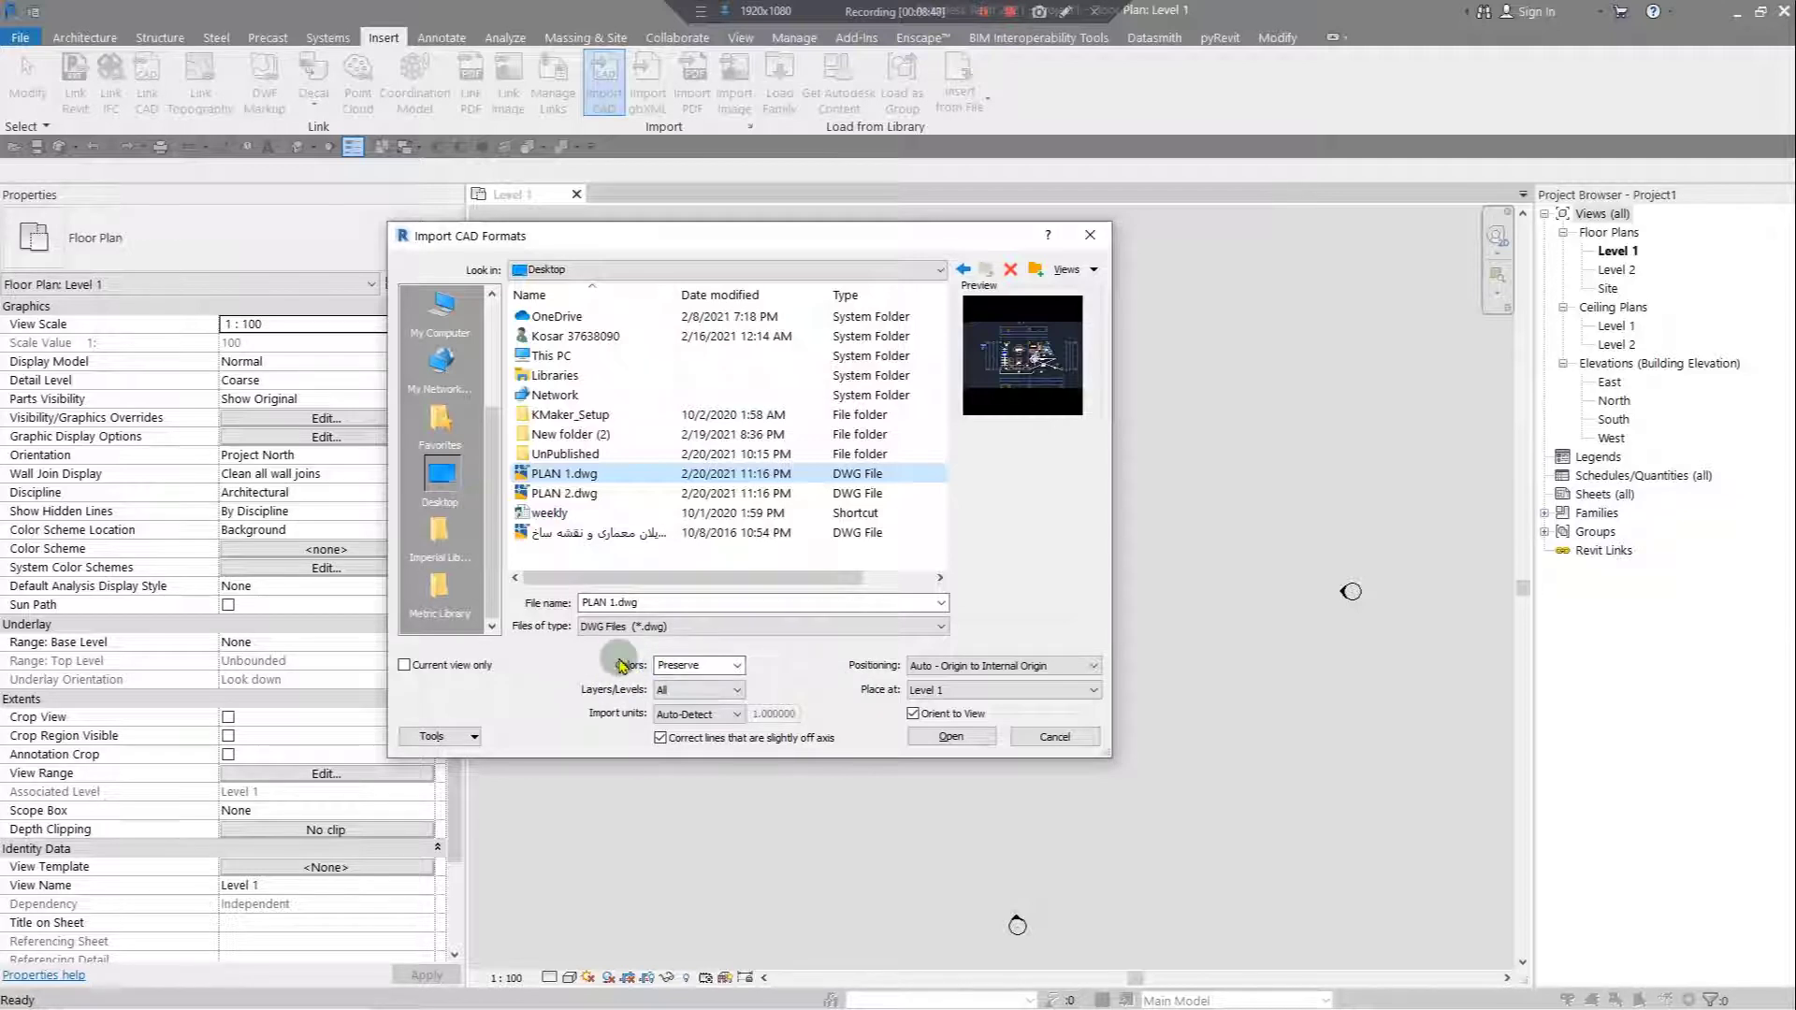
# - Set the import options to Preserve colors, Manual - Origin positioning and meter as the import units
pyautogui.click(739, 665)
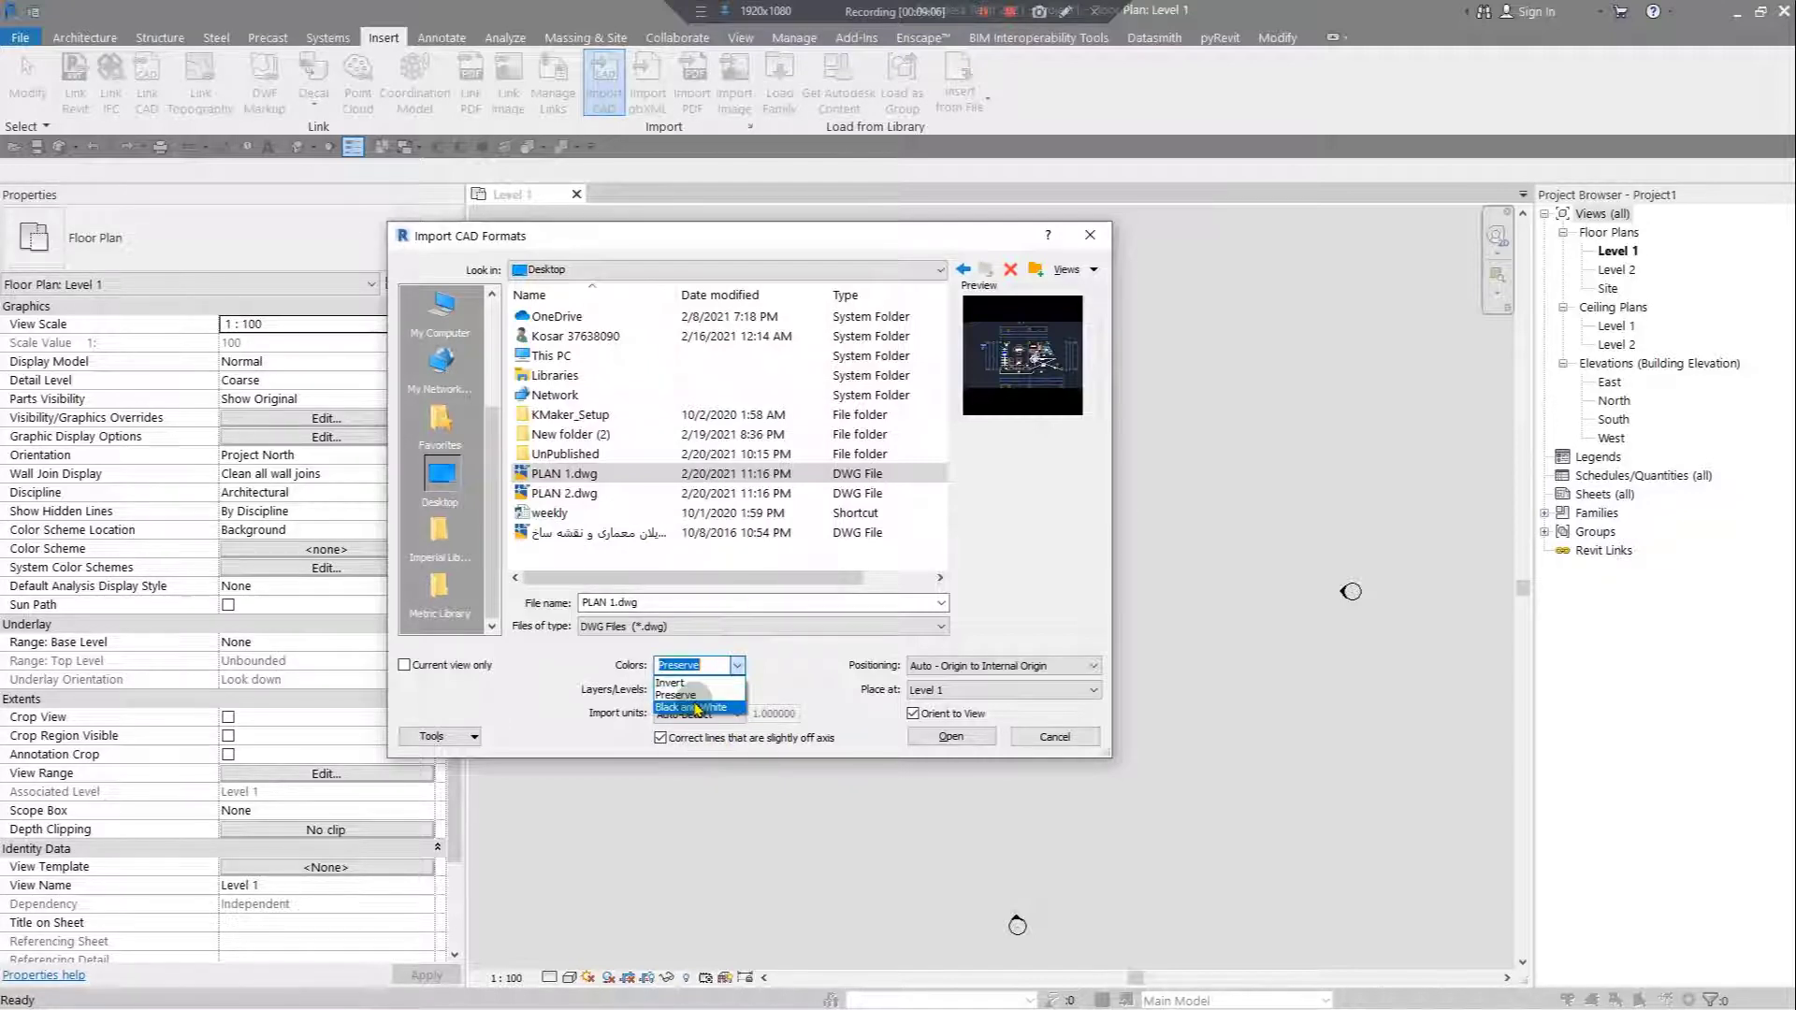
pyautogui.click(660, 695)
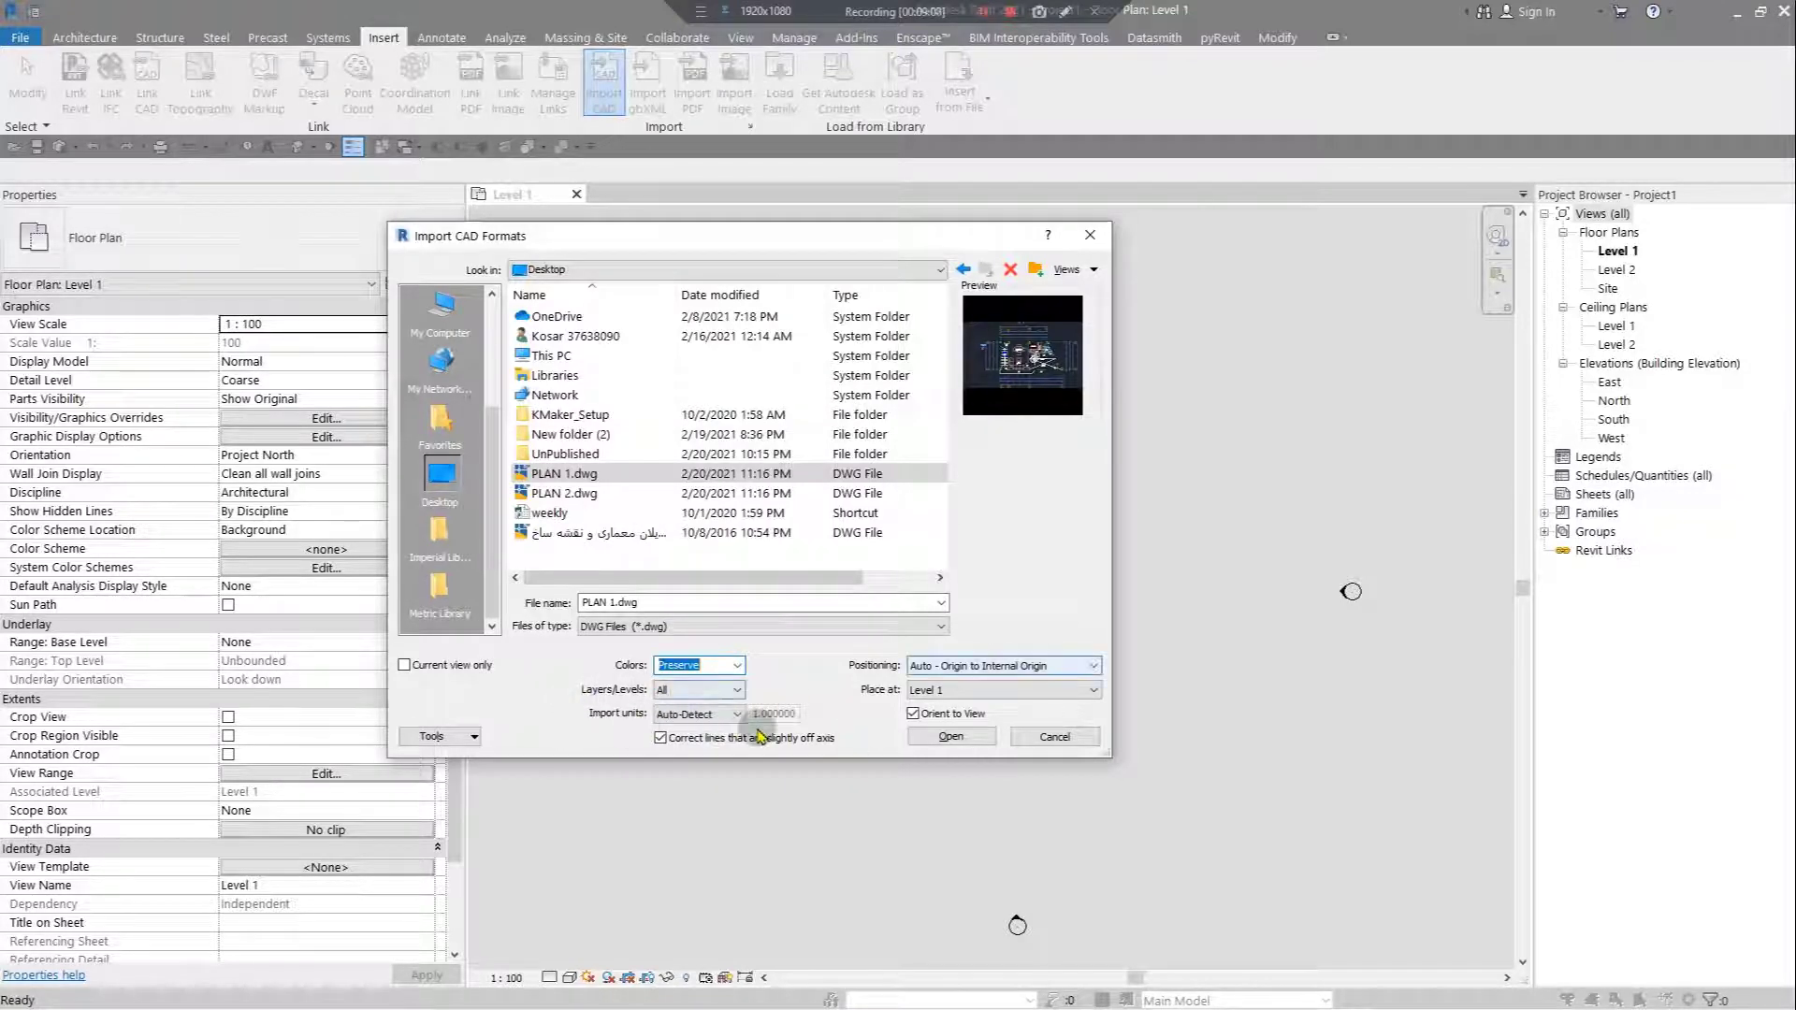
pyautogui.click(969, 666)
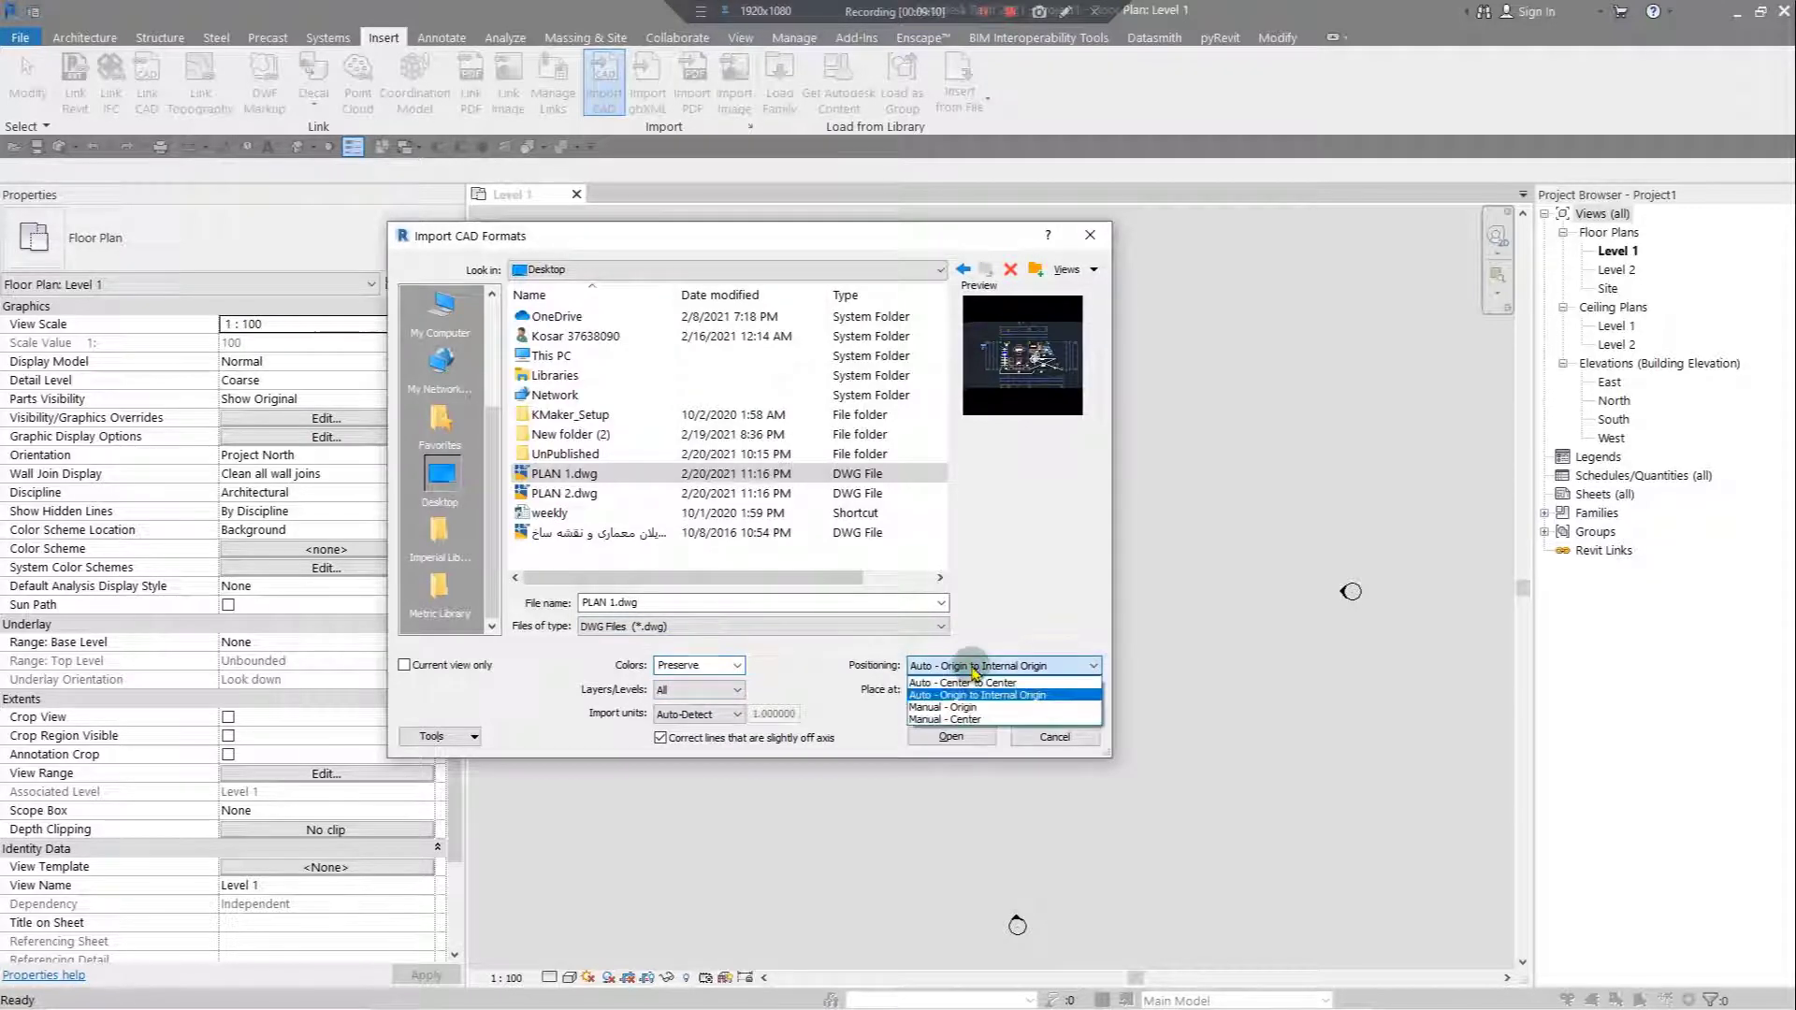
pyautogui.click(982, 718)
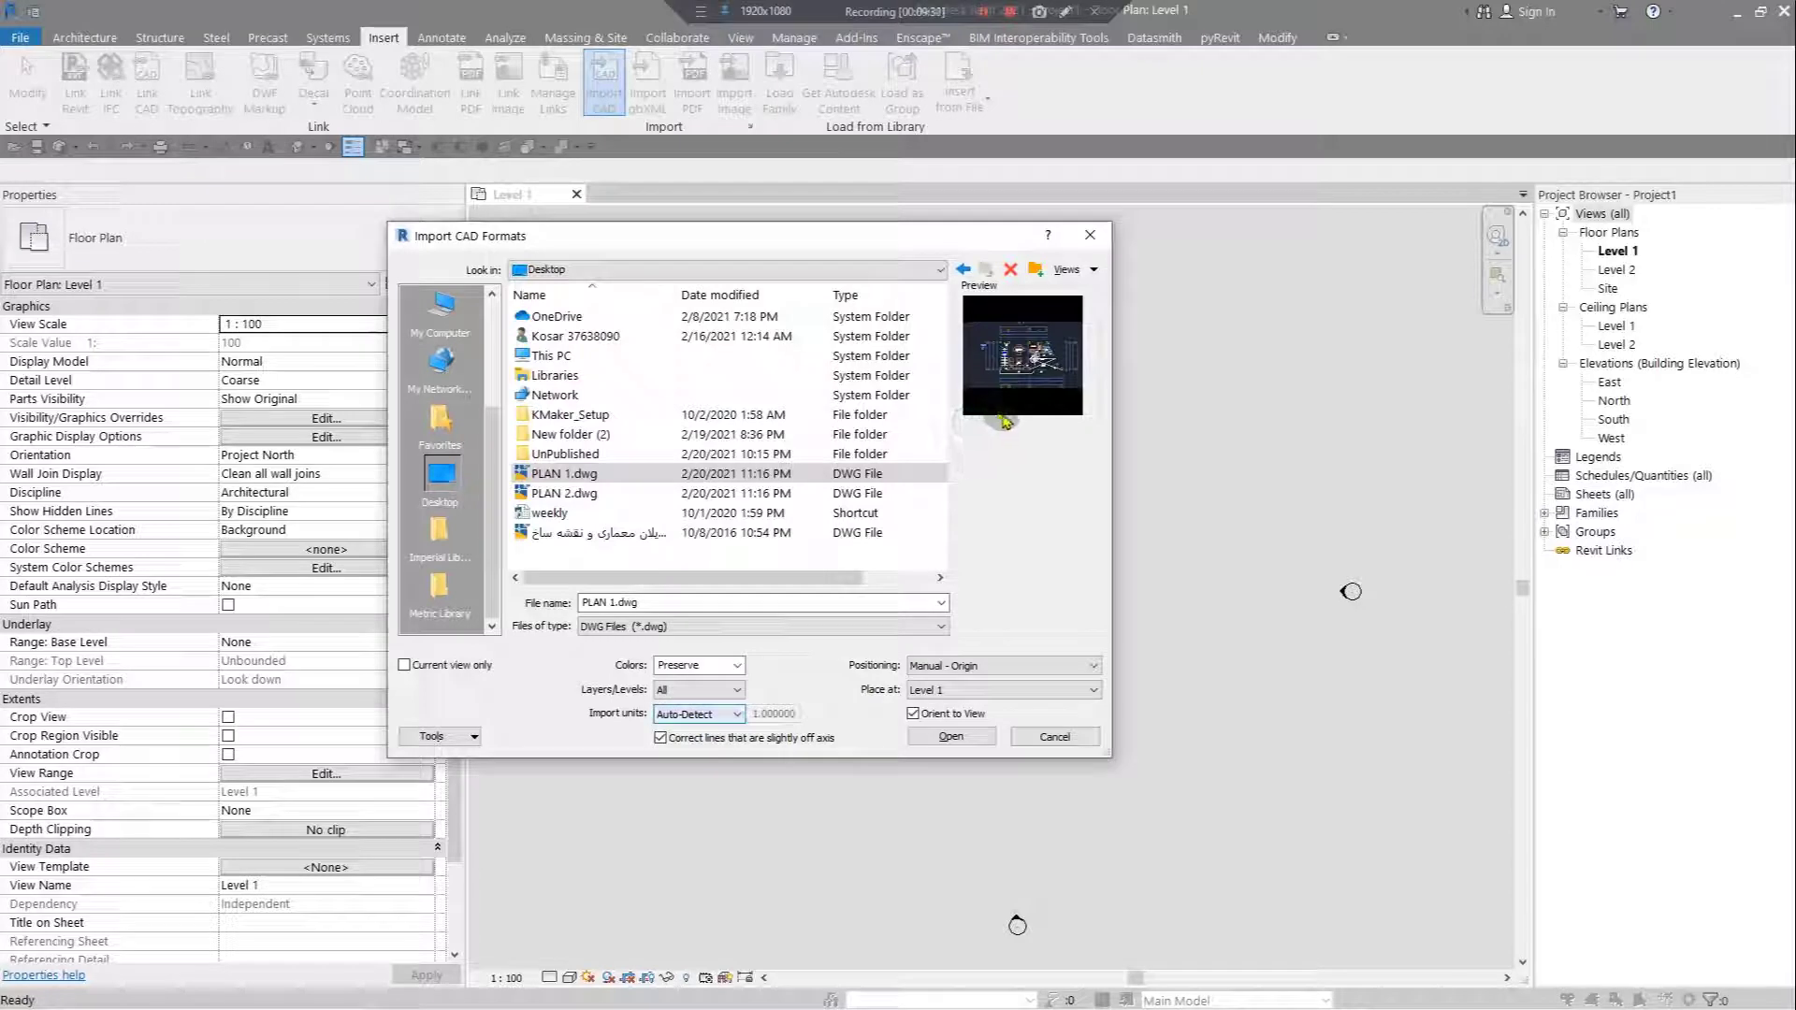
pyautogui.click(685, 715)
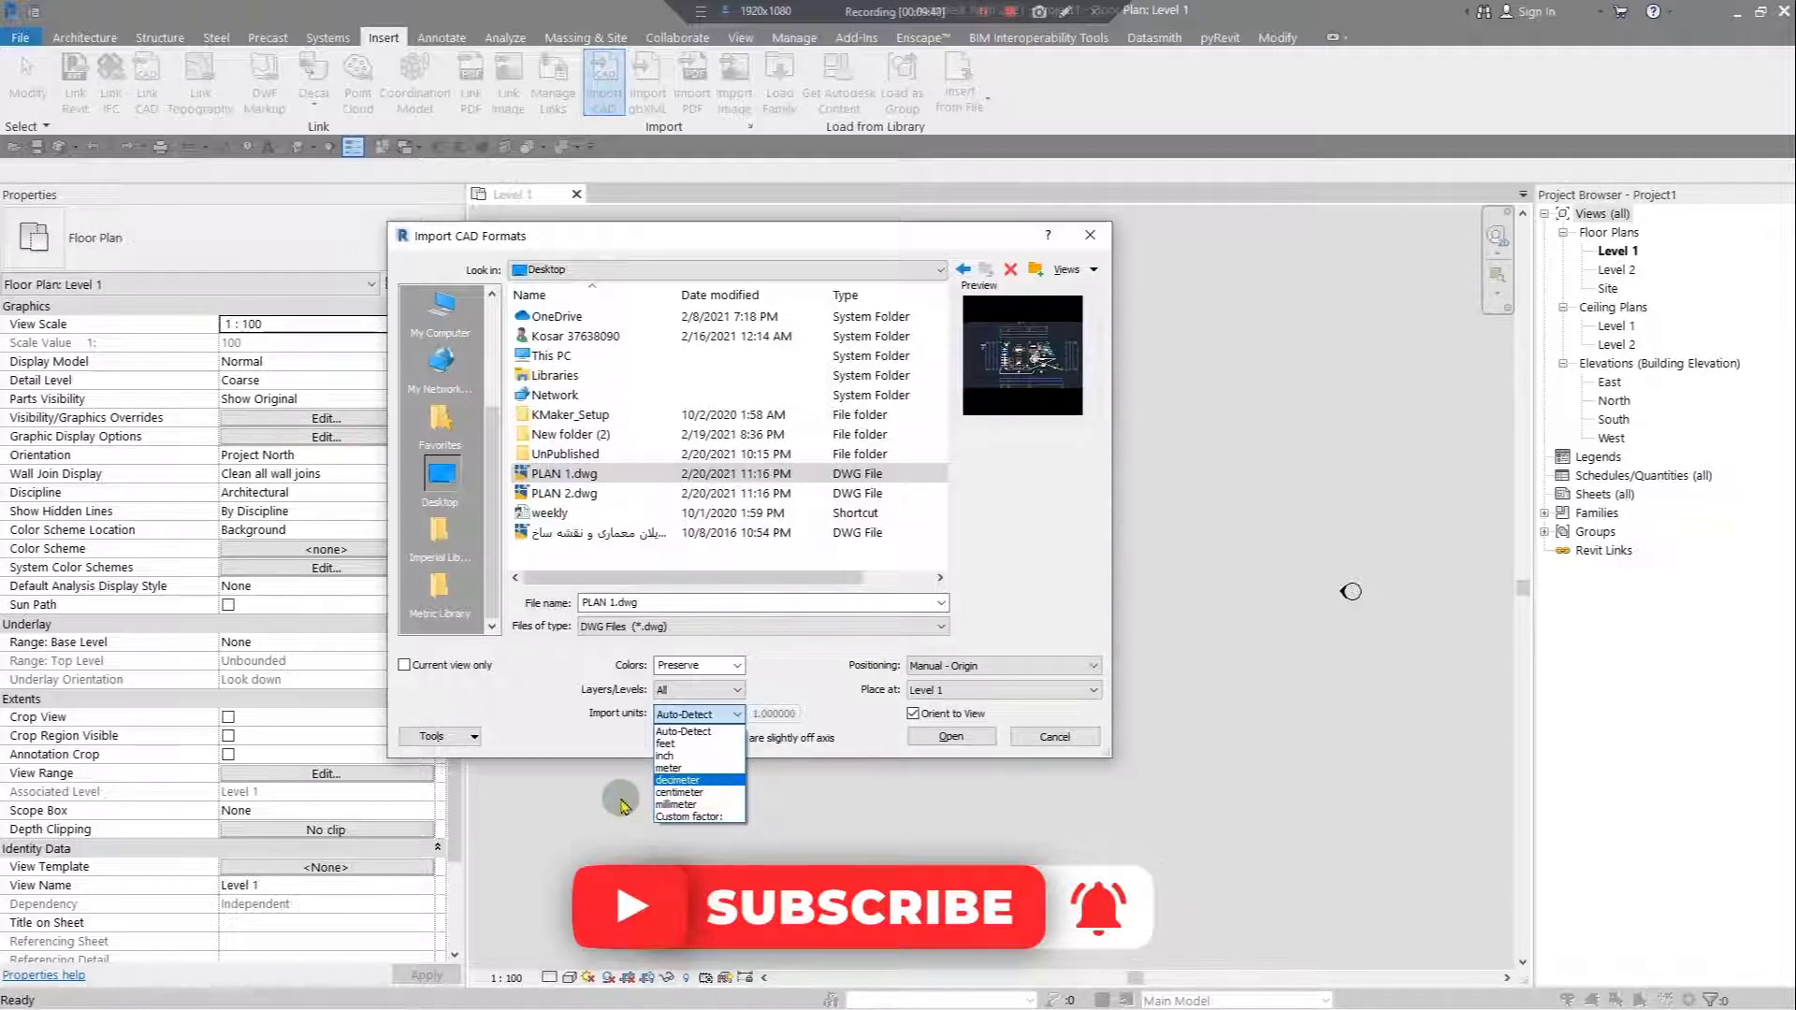
pyautogui.click(678, 768)
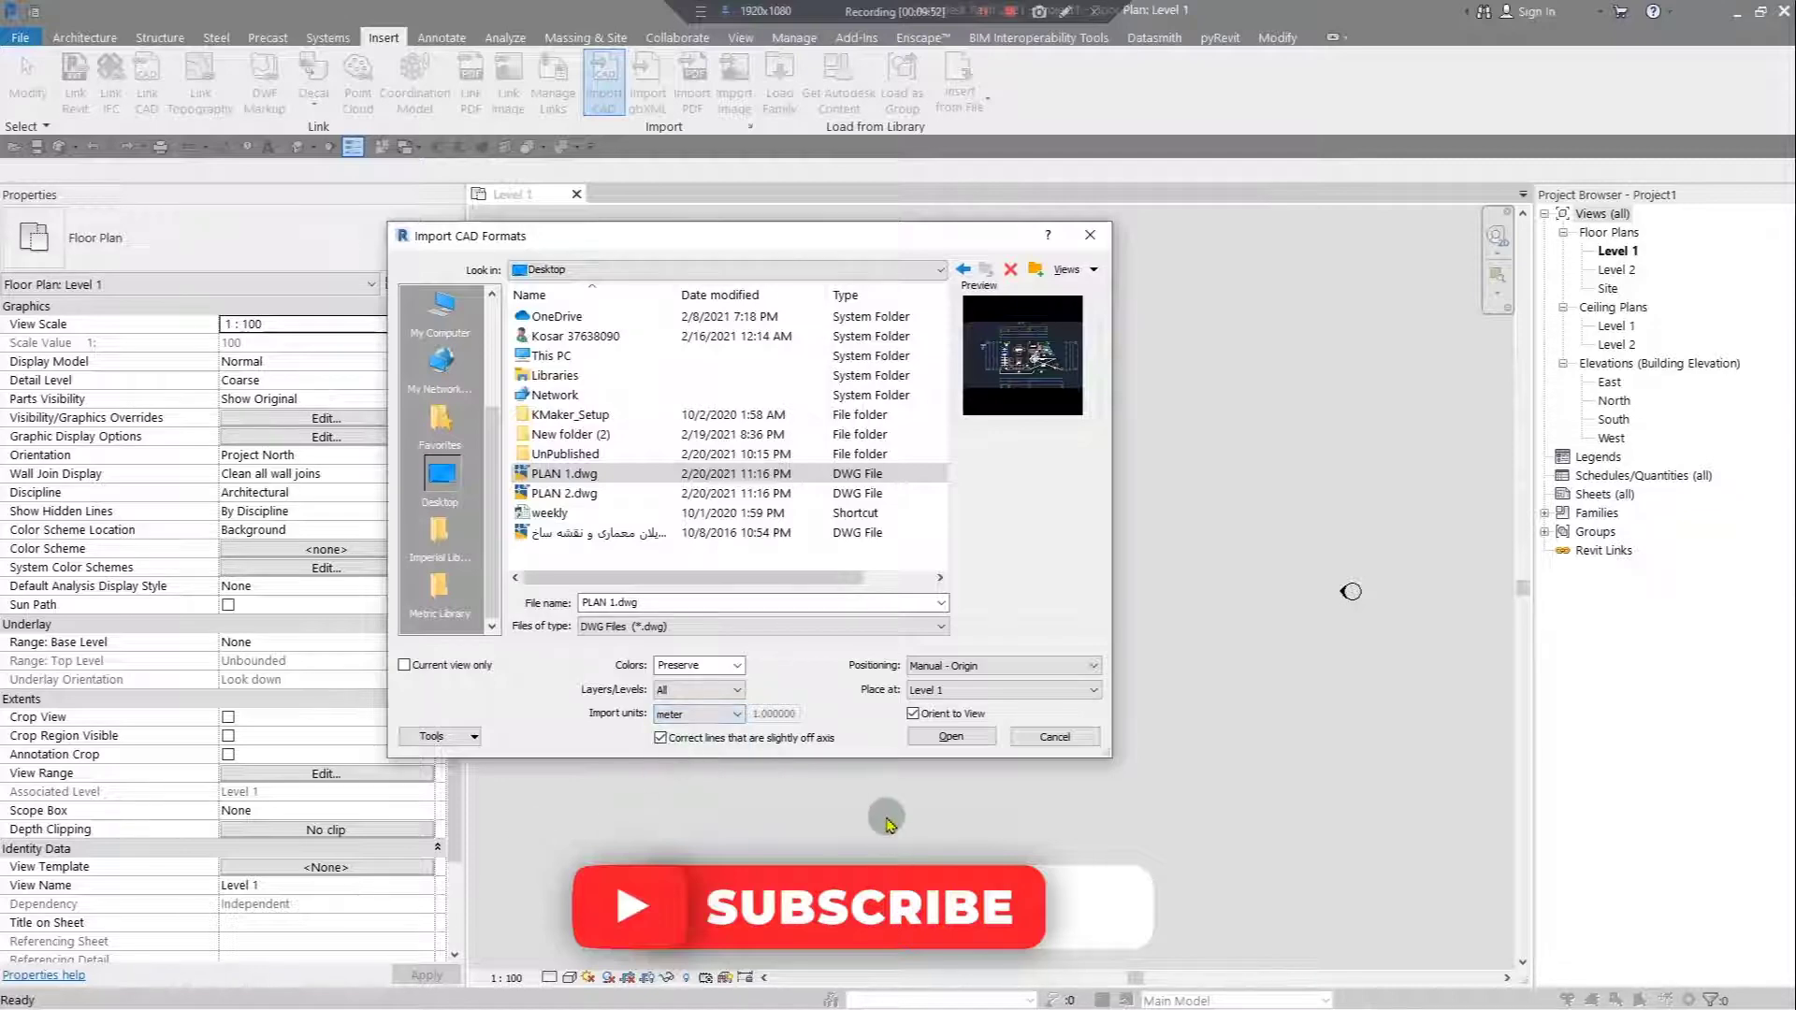
# - Import PLAN 1.dwg, place it between the four elevation markers on Level 1, and inspect its dimensions near grids A and B
pyautogui.click(950, 737)
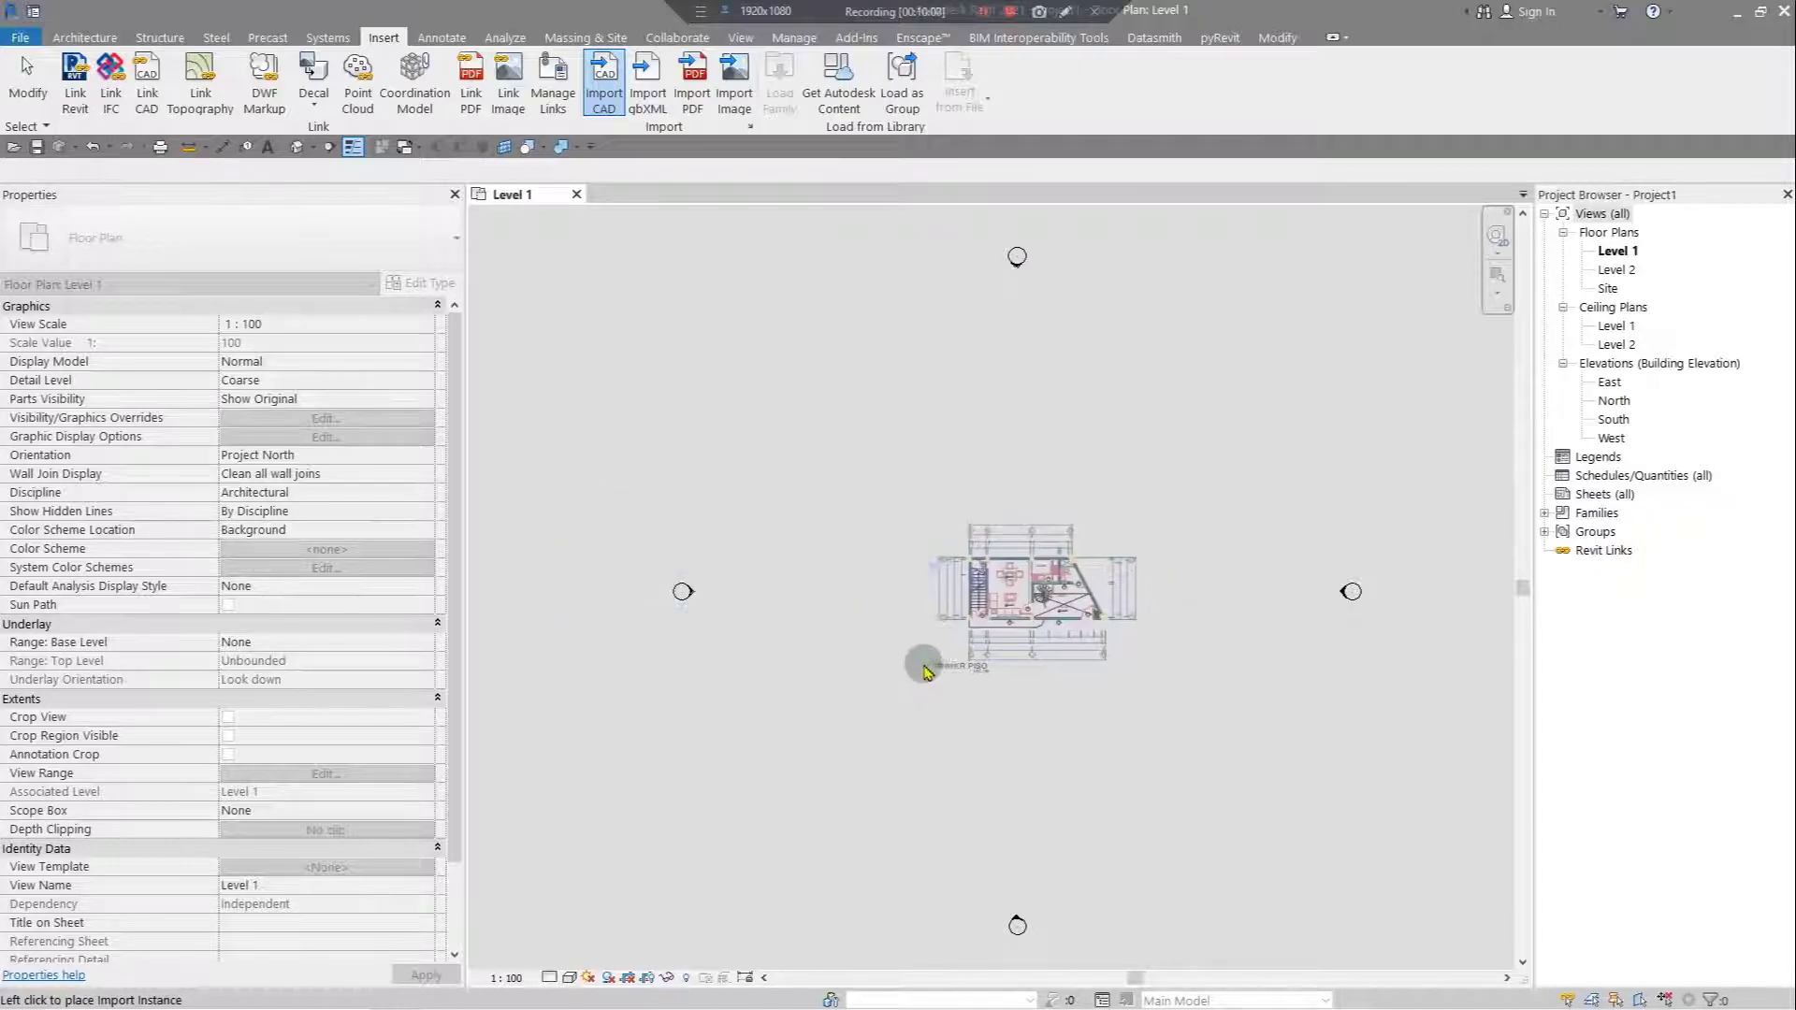
pyautogui.click(945, 669)
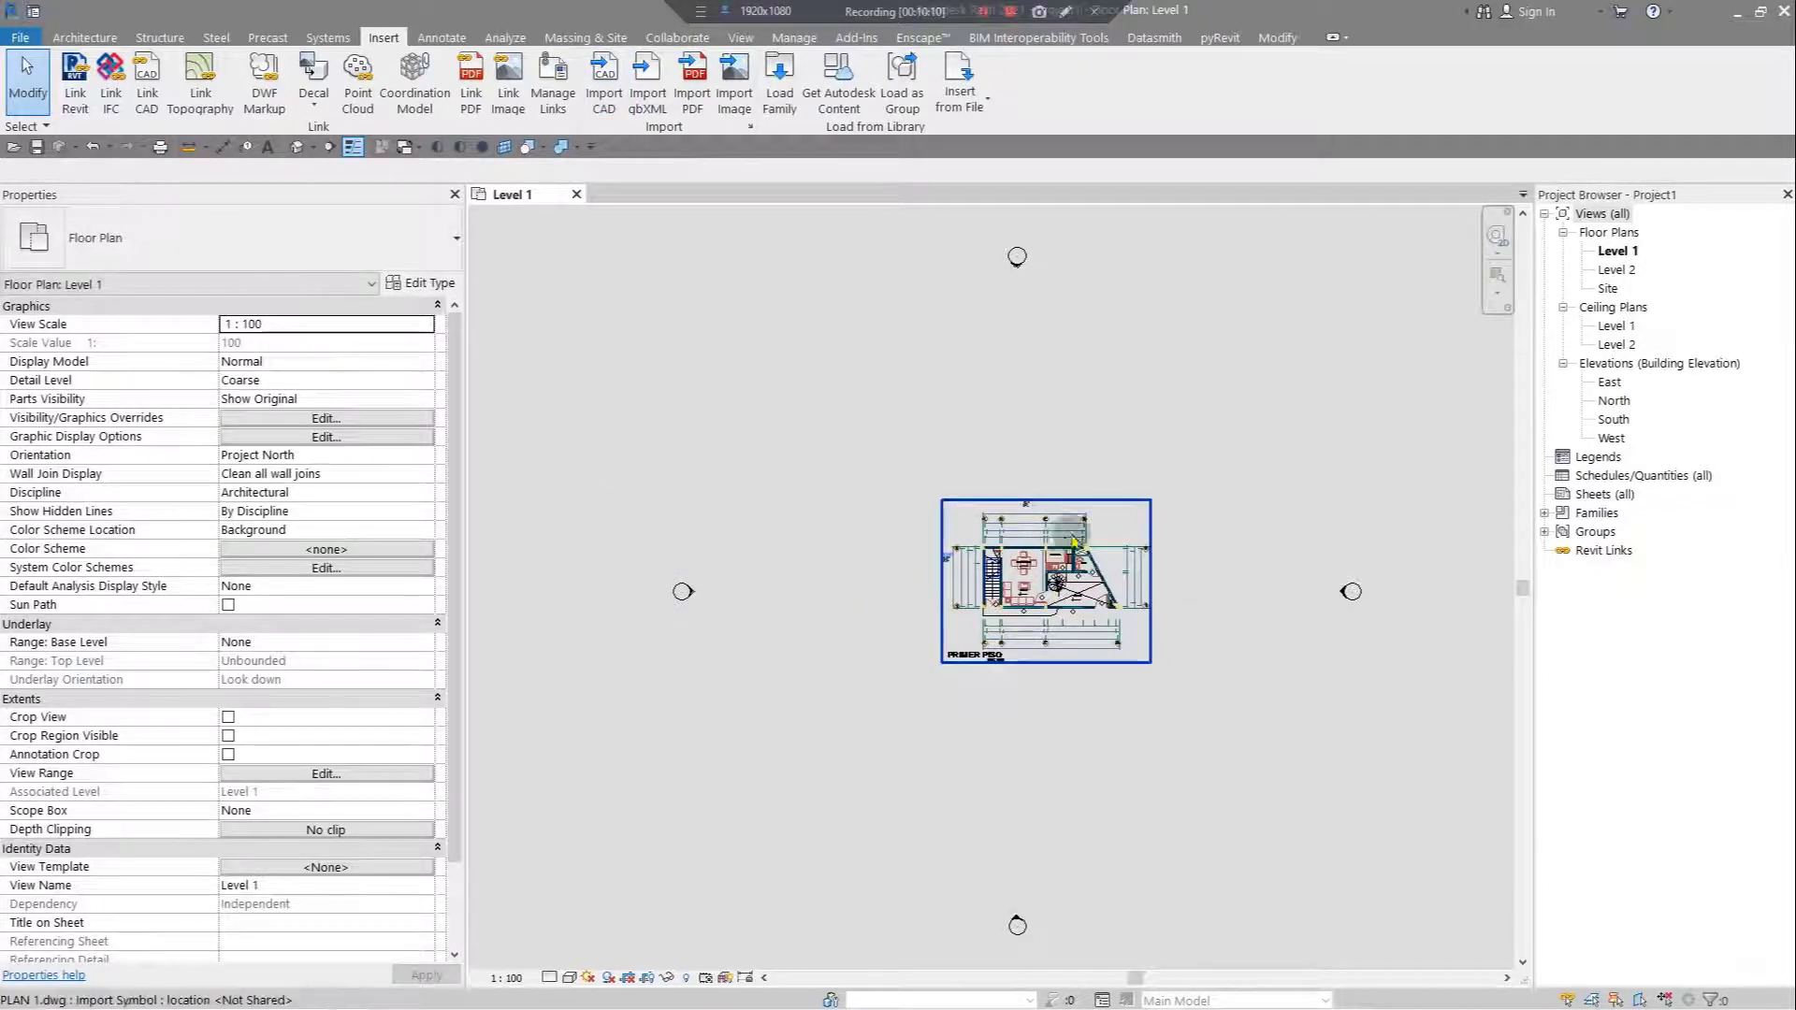
pyautogui.scroll(5, 935, 599)
pyautogui.scroll(8, 783, 503)
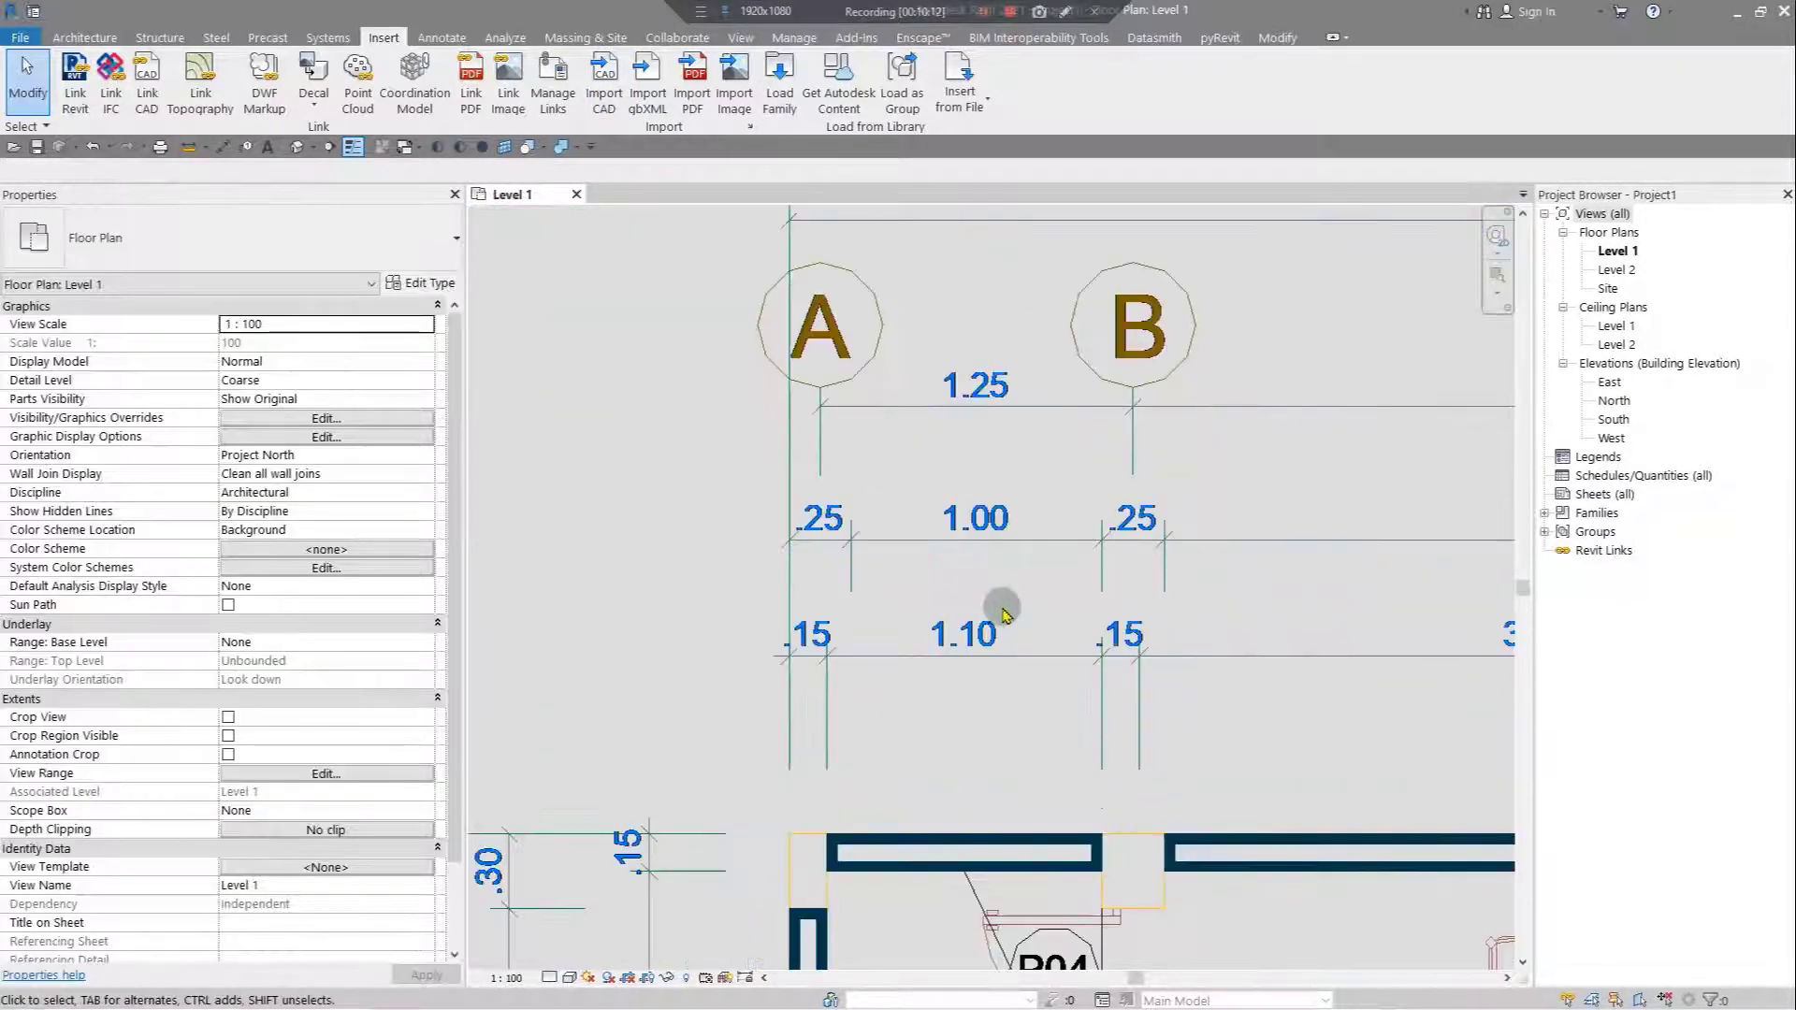
pyautogui.scroll(-2, 898, 767)
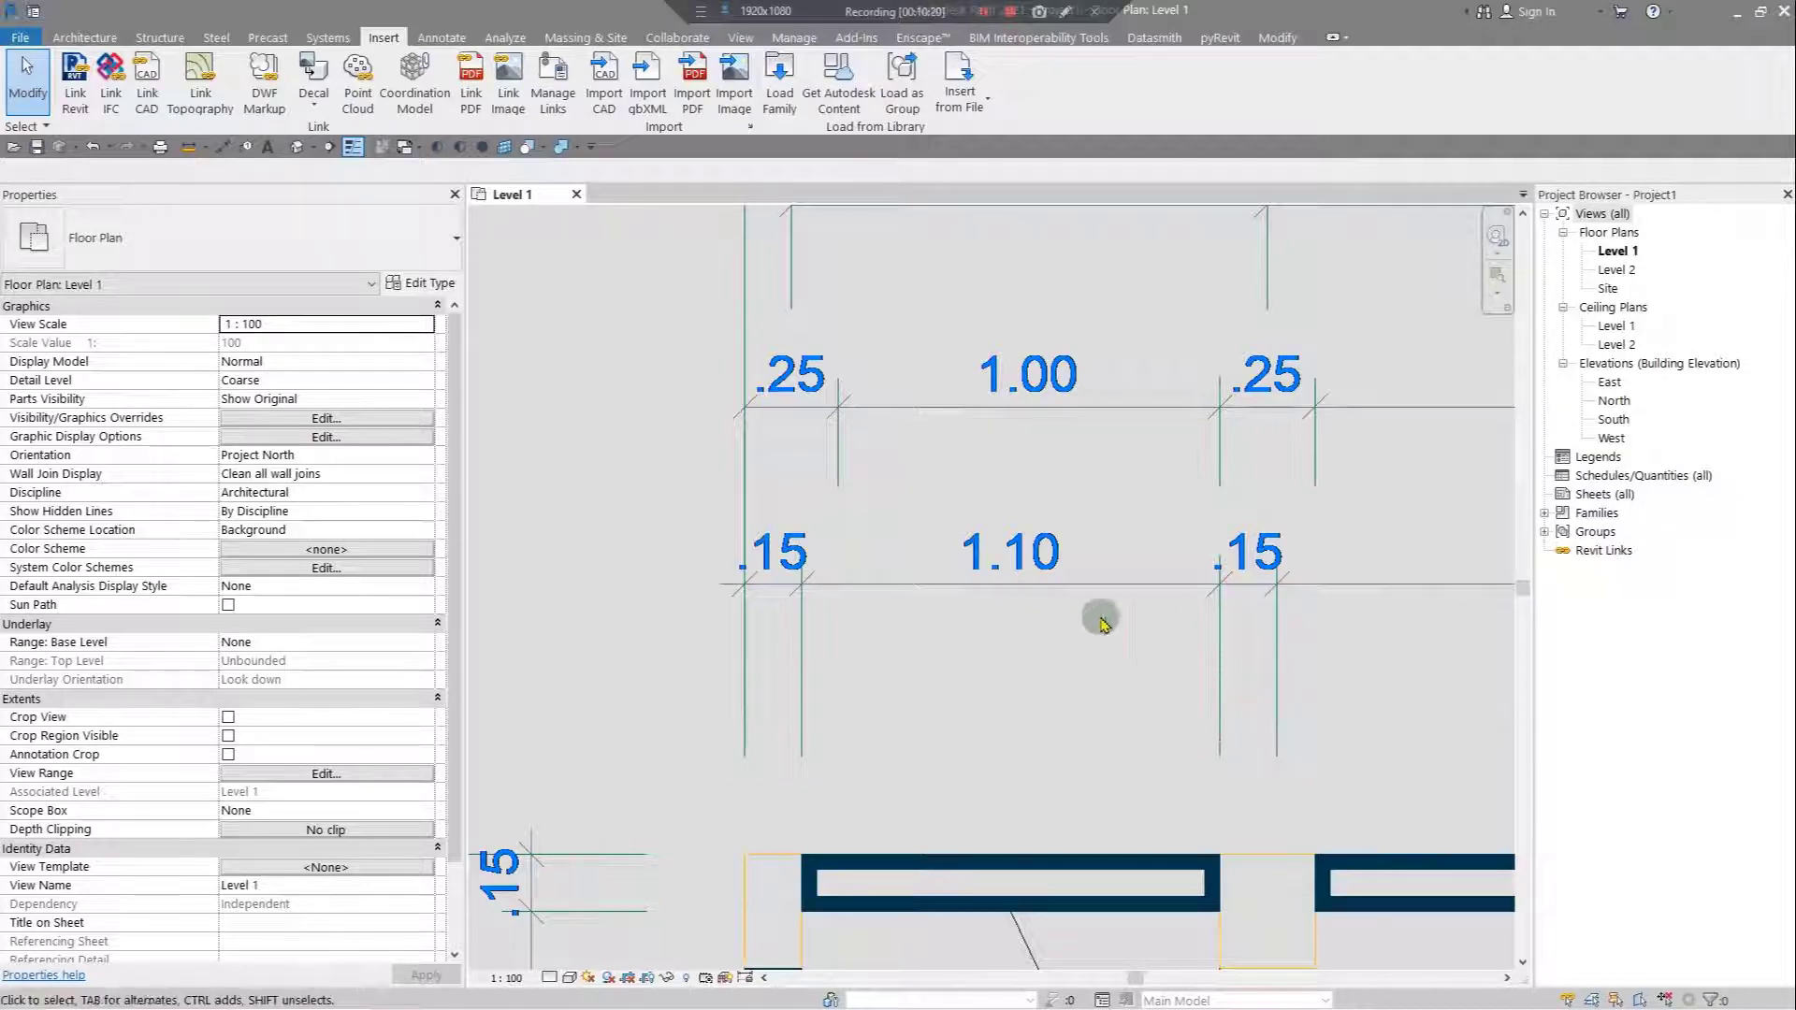
pyautogui.scroll(-6, 1129, 615)
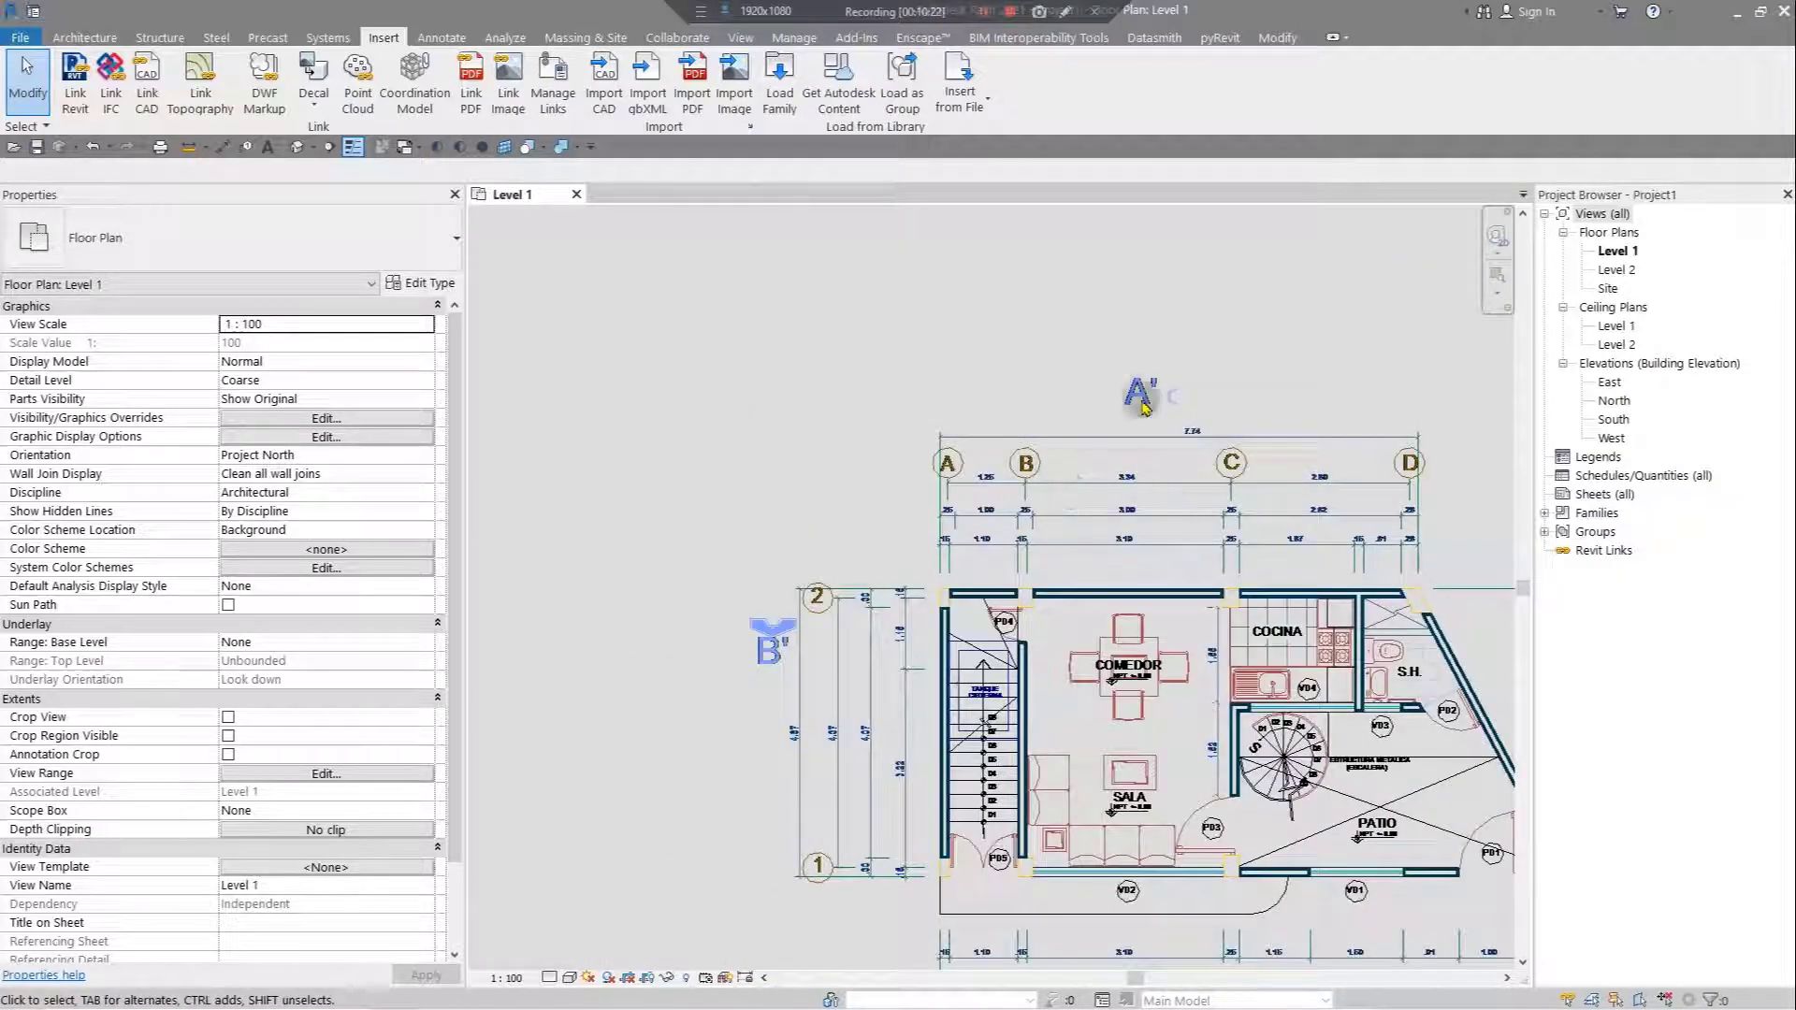
# - Try to scale PLAN 1.dwg graphically, using the 1.10 dimension between grids A and B as the reference length
pyautogui.click(1109, 201)
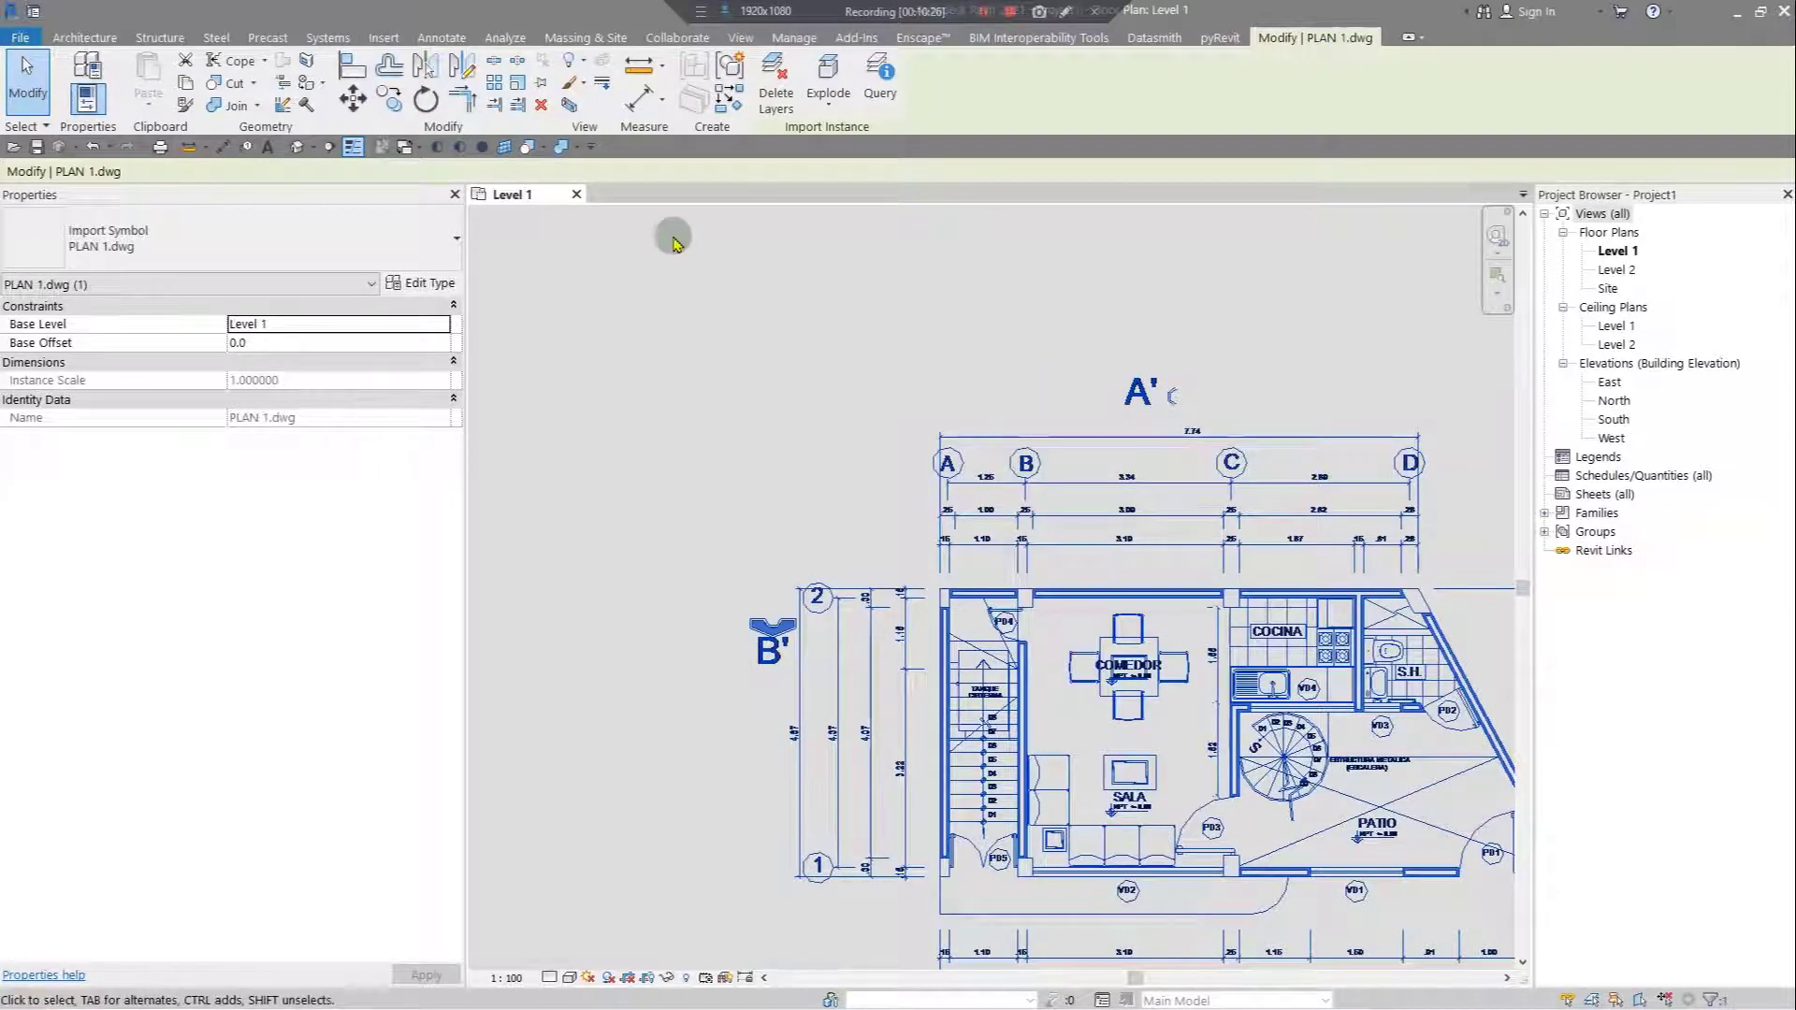
pyautogui.click(519, 84)
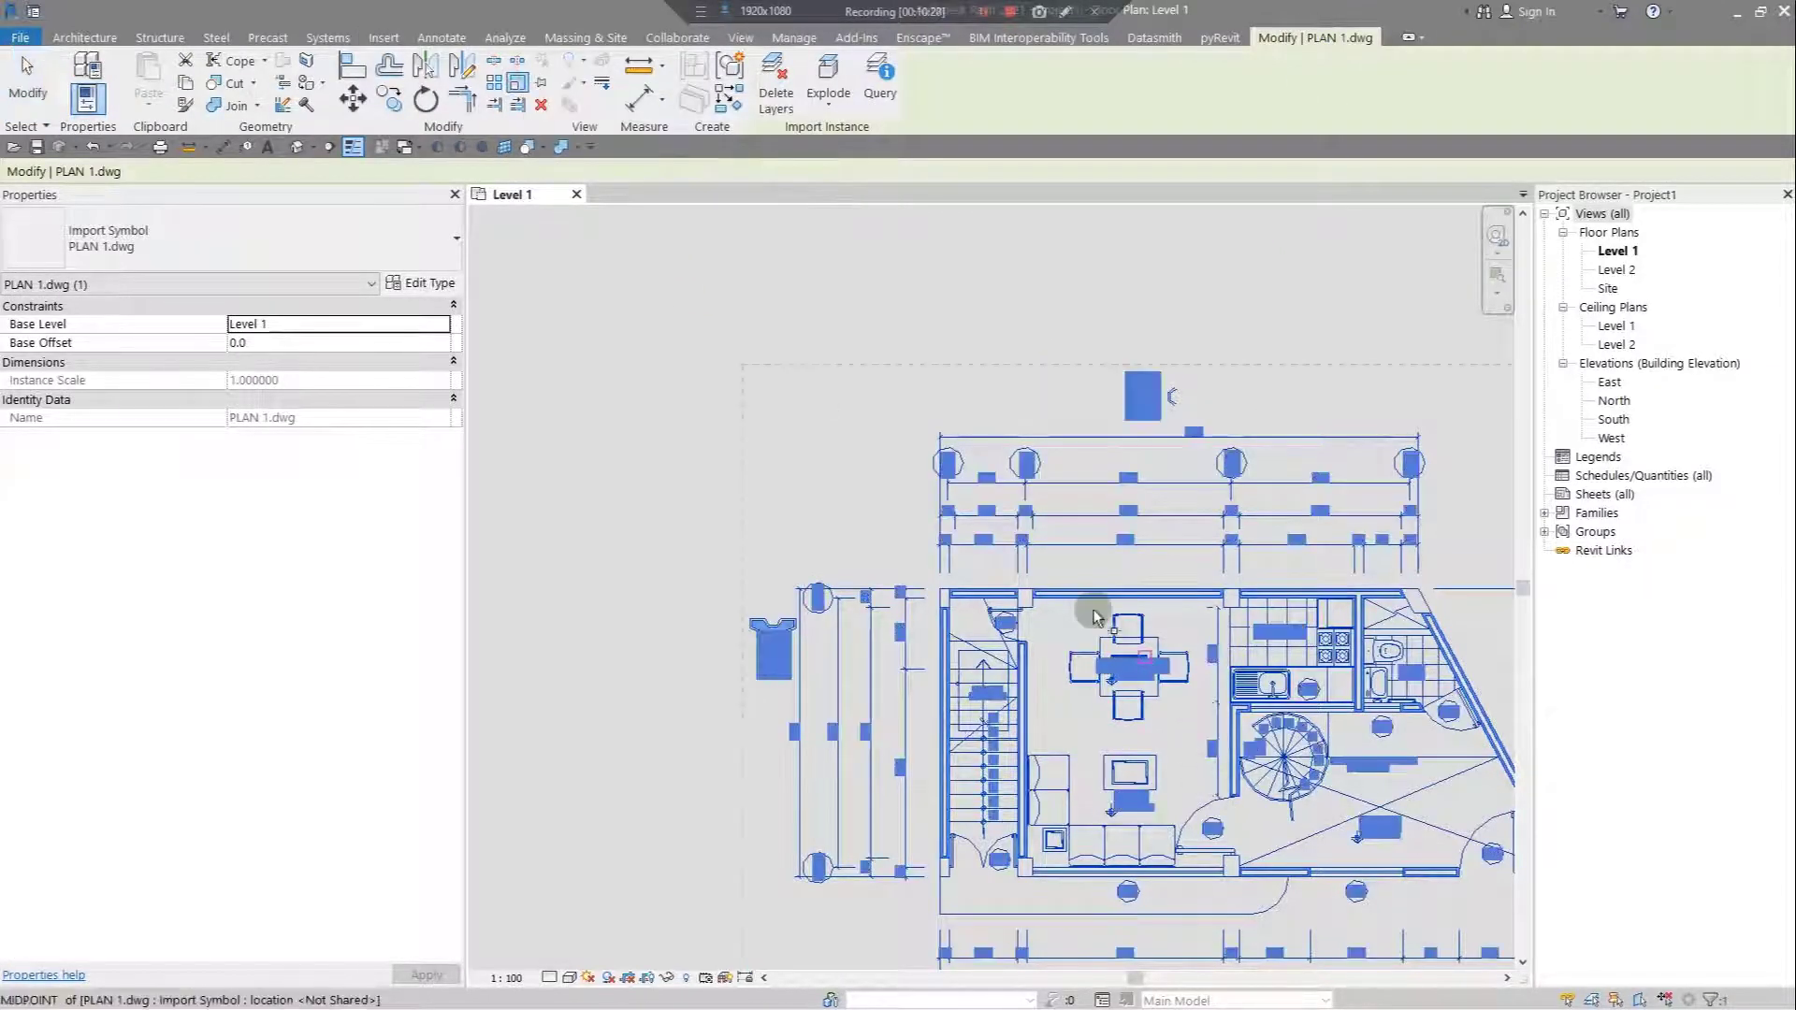
pyautogui.scroll(5, 888, 473)
pyautogui.click(542, 575)
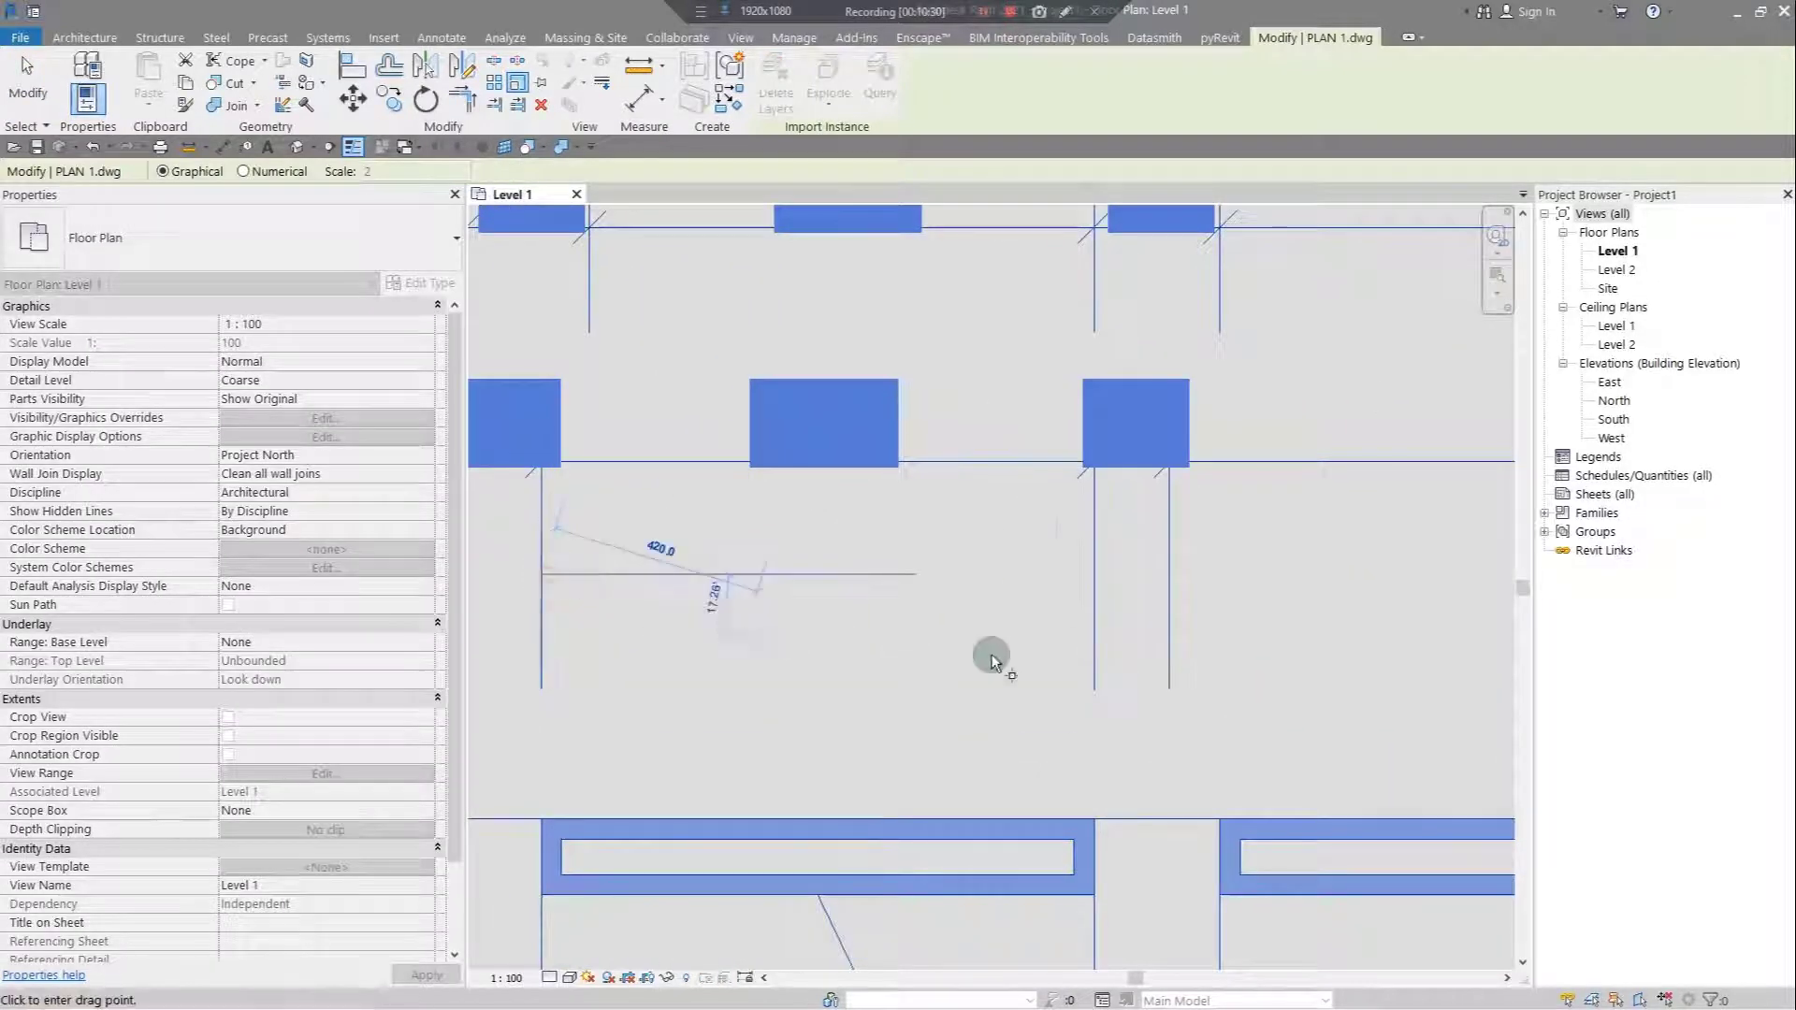
pyautogui.click(1082, 569)
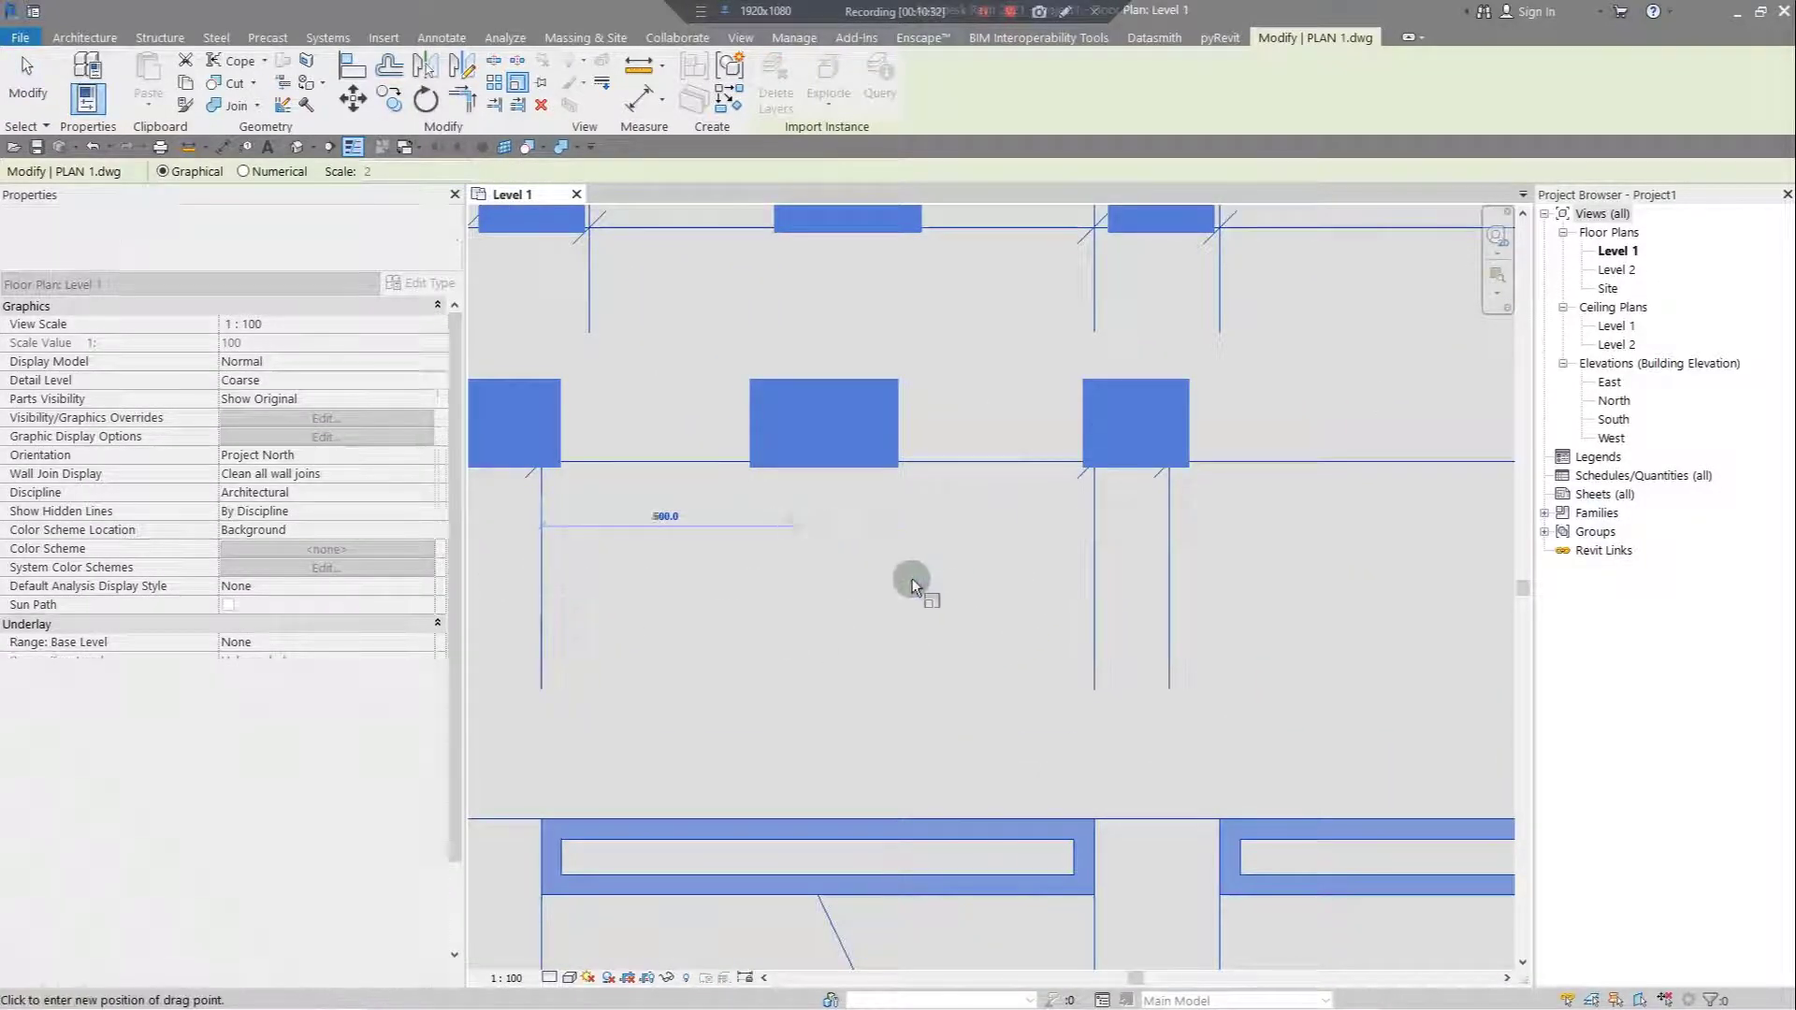
pyautogui.write('1.')
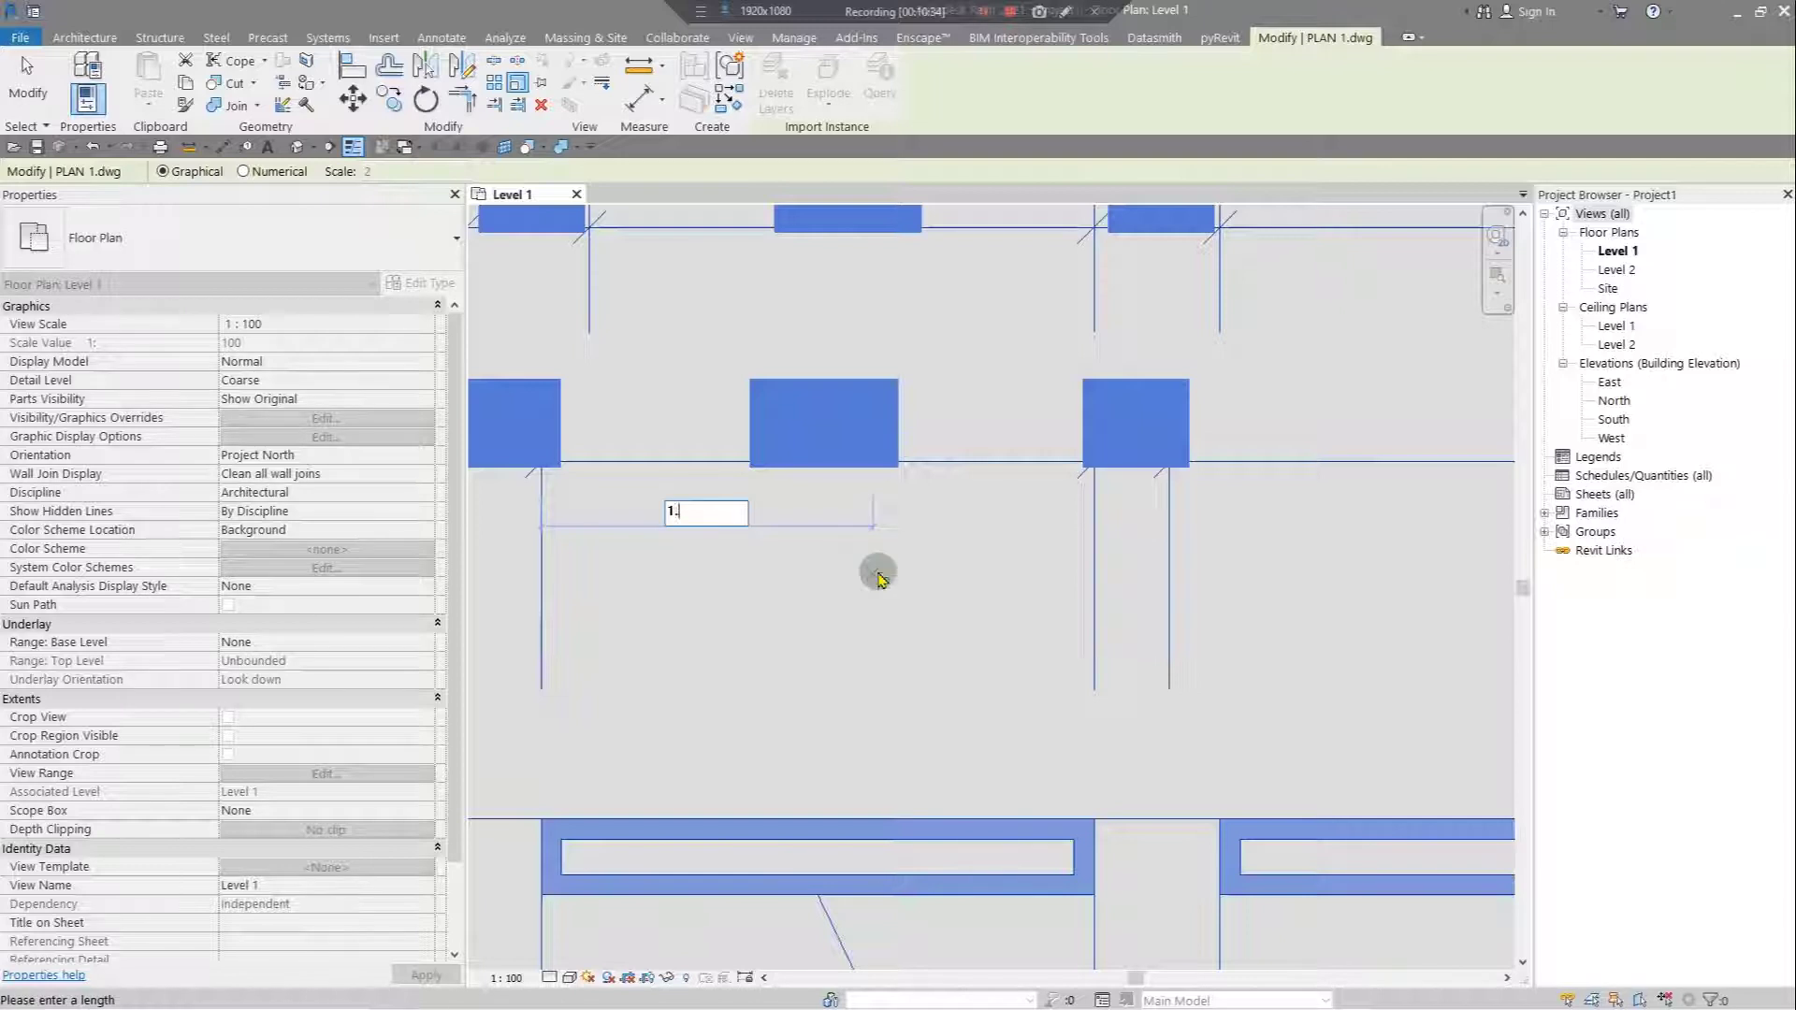
pyautogui.write('0')
pyautogui.press('Return')
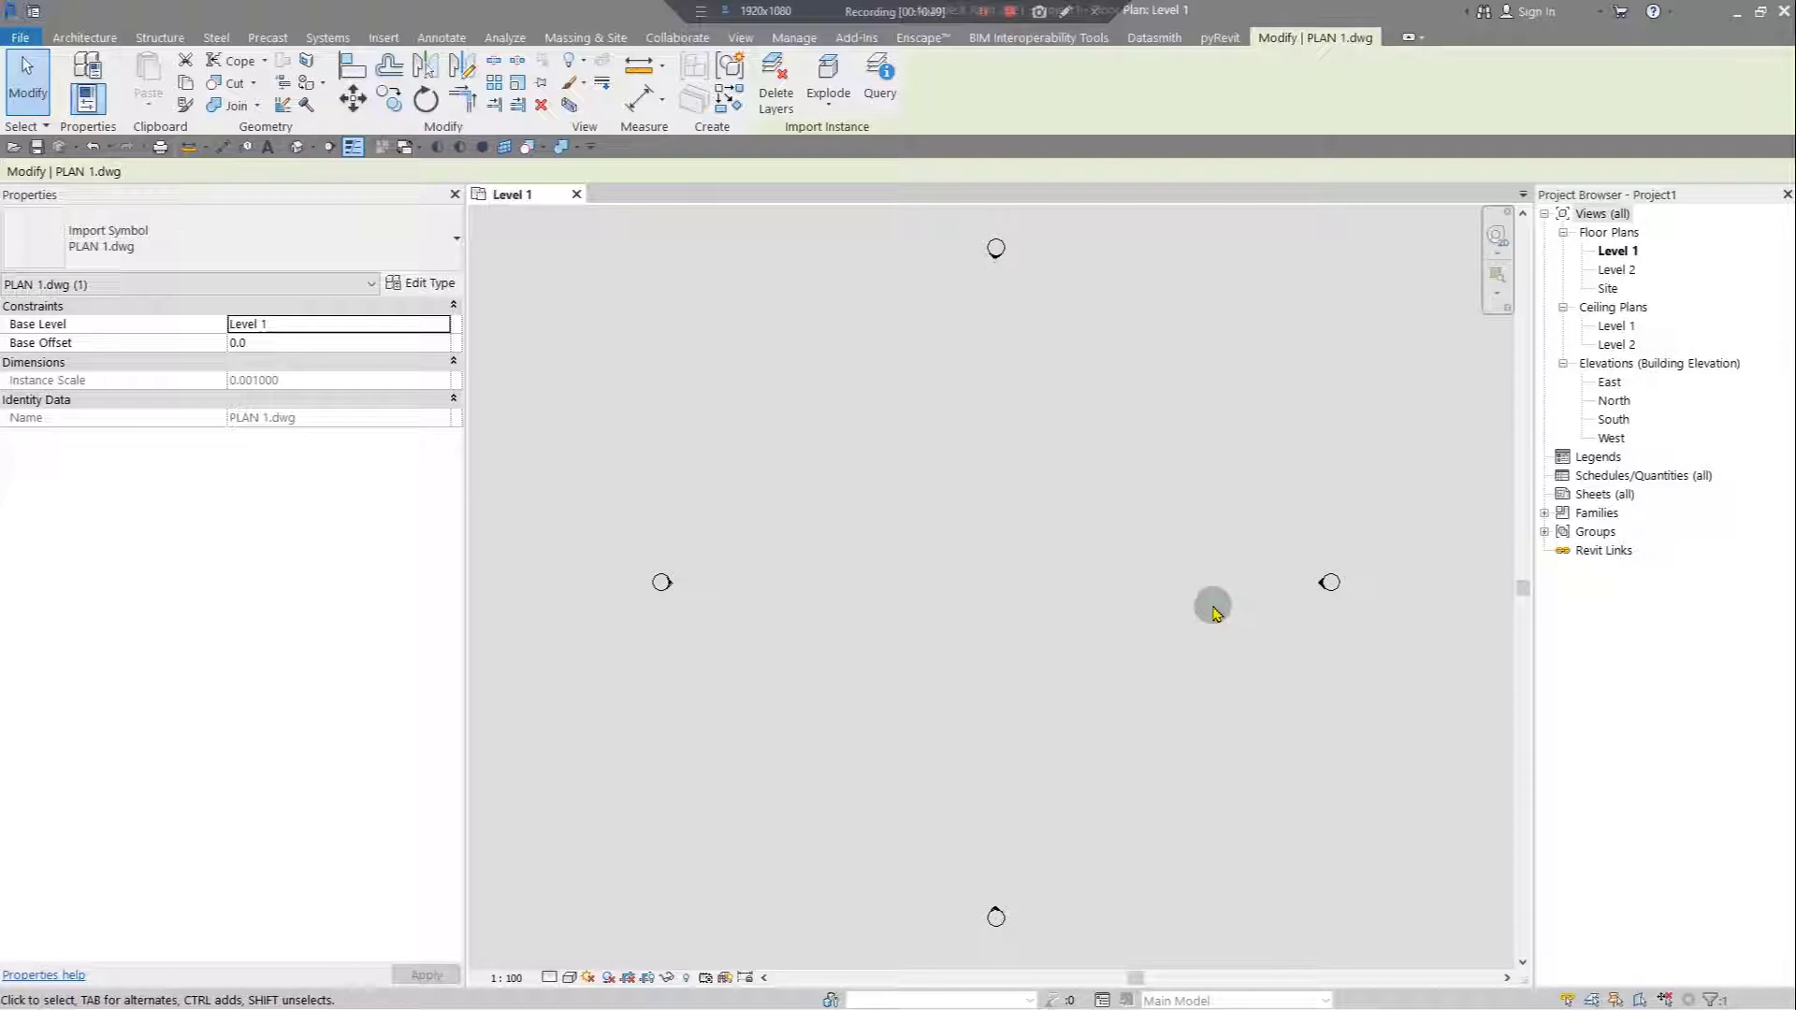
pyautogui.scroll(5, 842, 521)
pyautogui.click(841, 521)
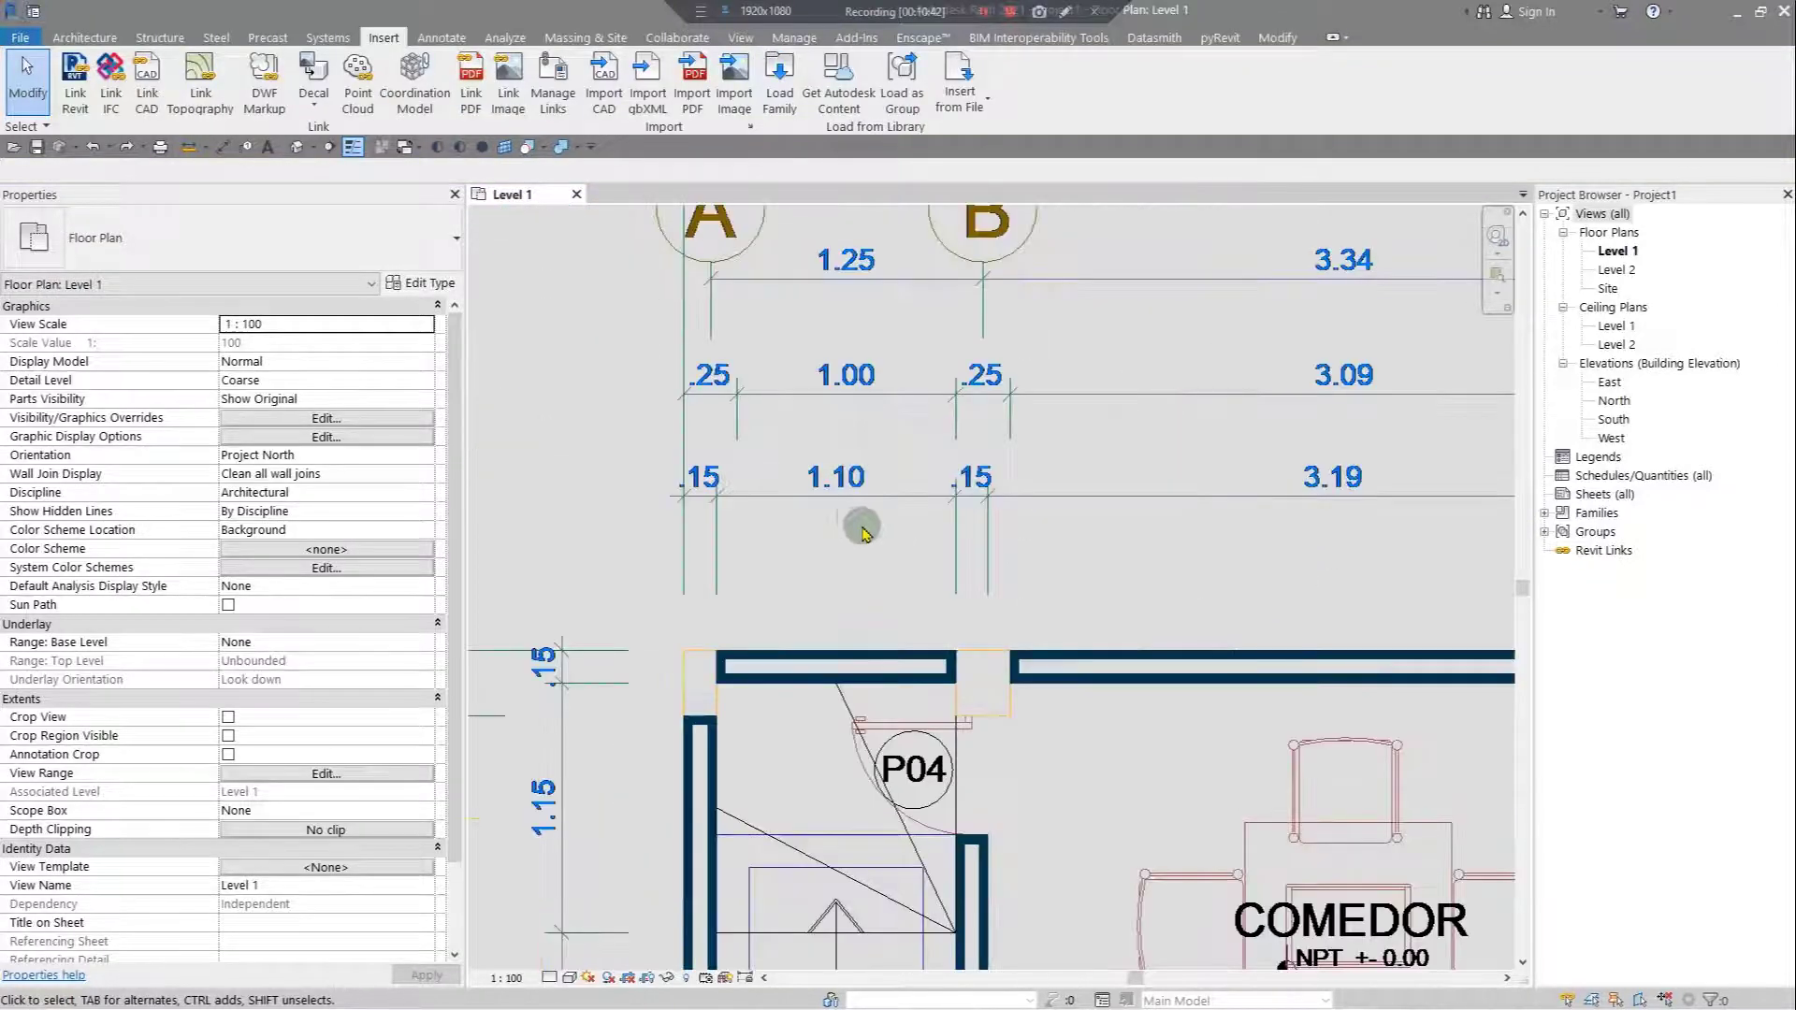
# - Scale PLAN 1.dwg graphically between the extension lines of the 1.10 dimension near grids A and B, entering 1100 mm as the new length
pyautogui.scroll(-5, 835, 503)
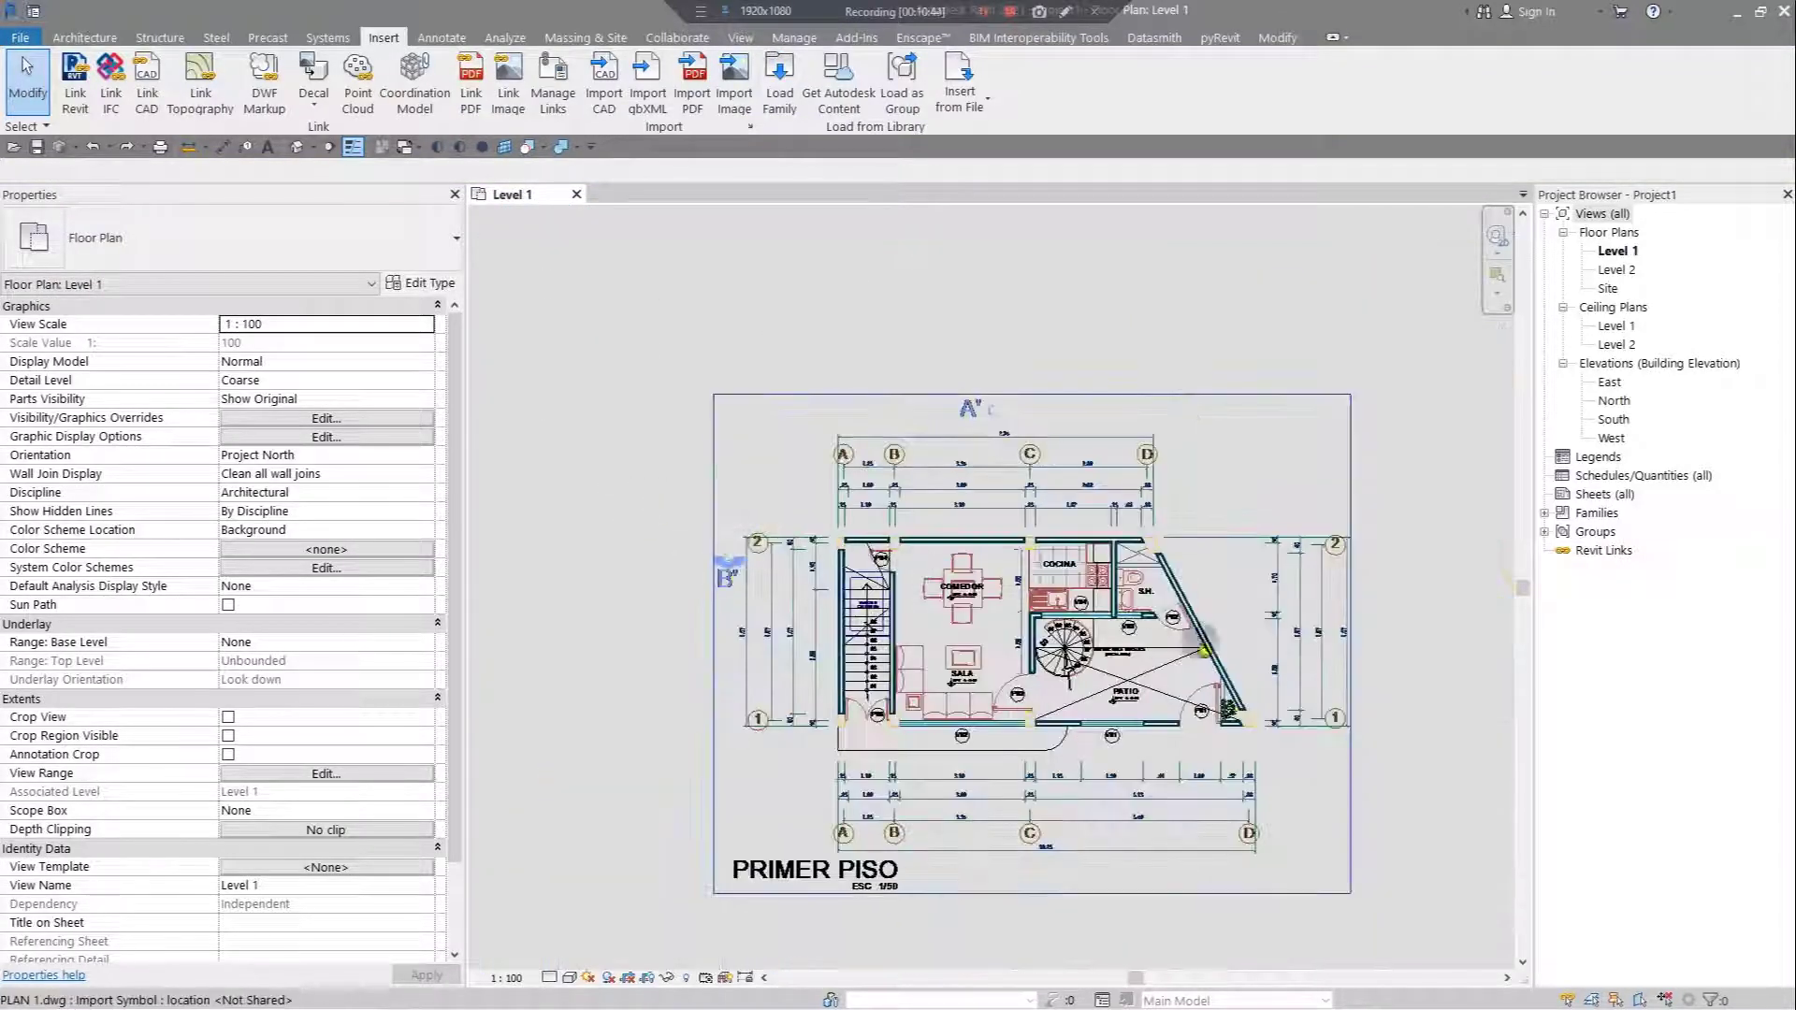
pyautogui.moveTo(1039, 719); pyautogui.dragTo(1120, 707, button='middle')
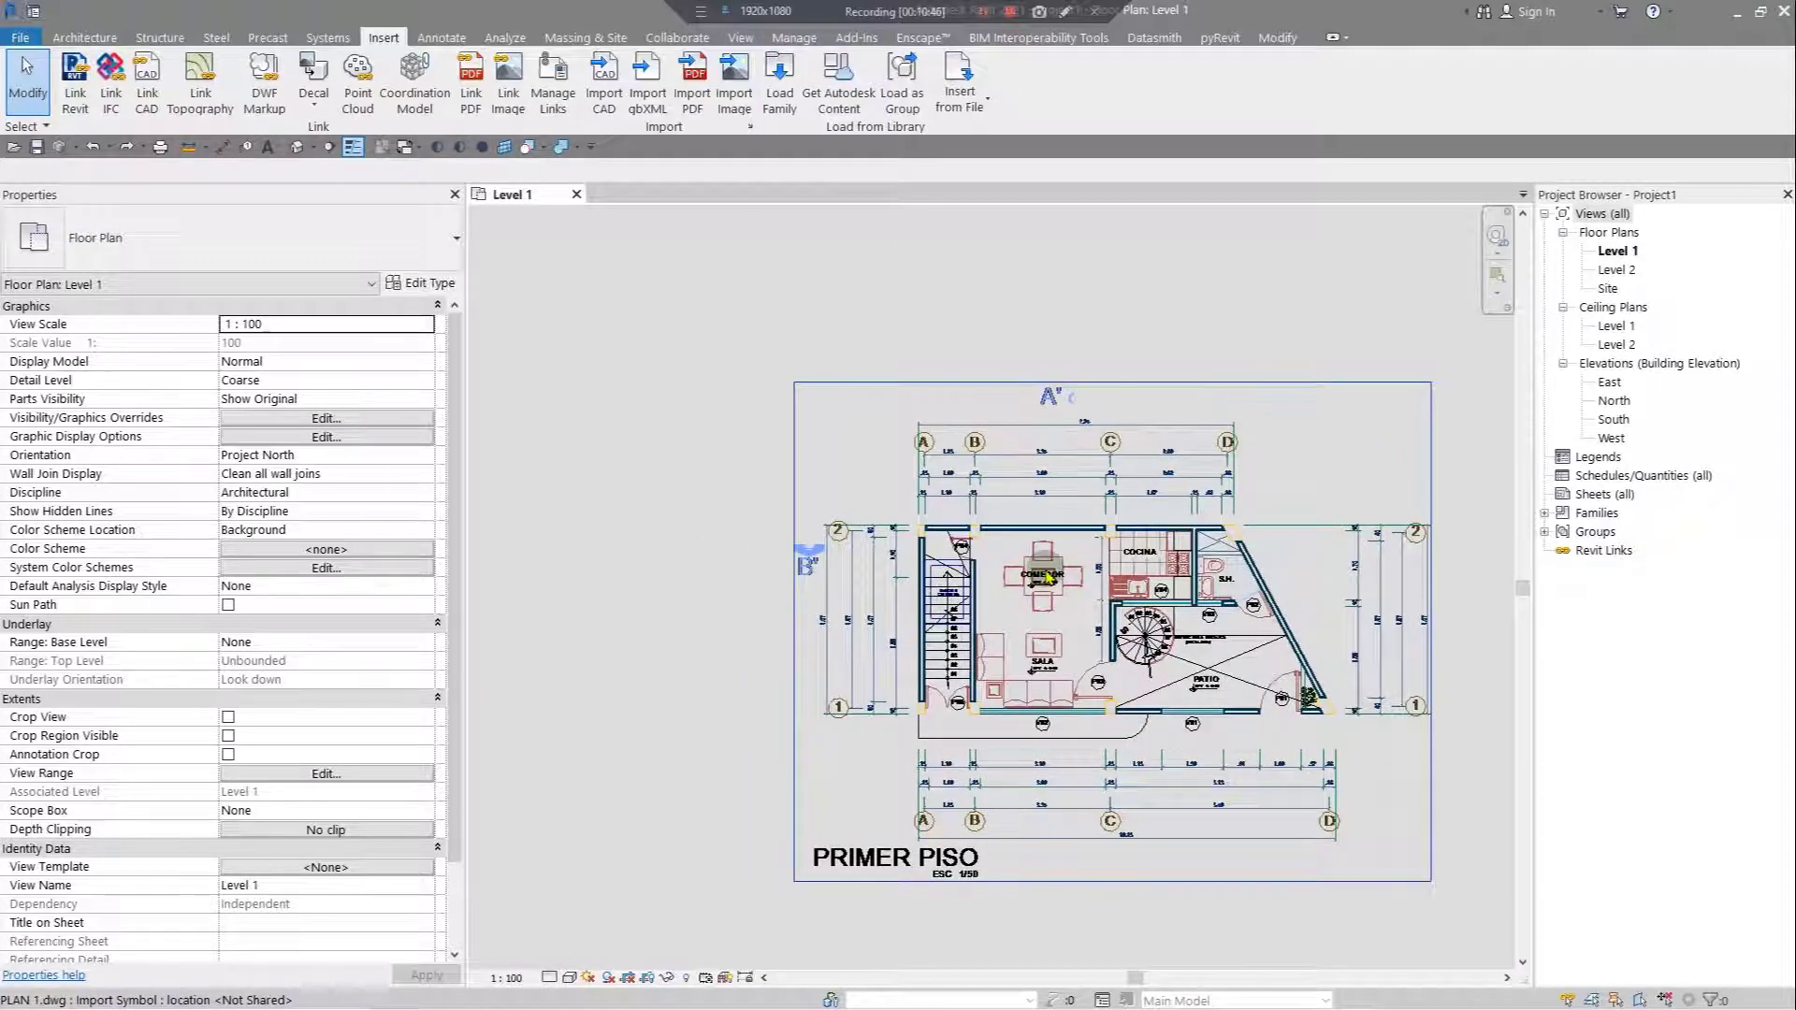
pyautogui.scroll(5, 912, 468)
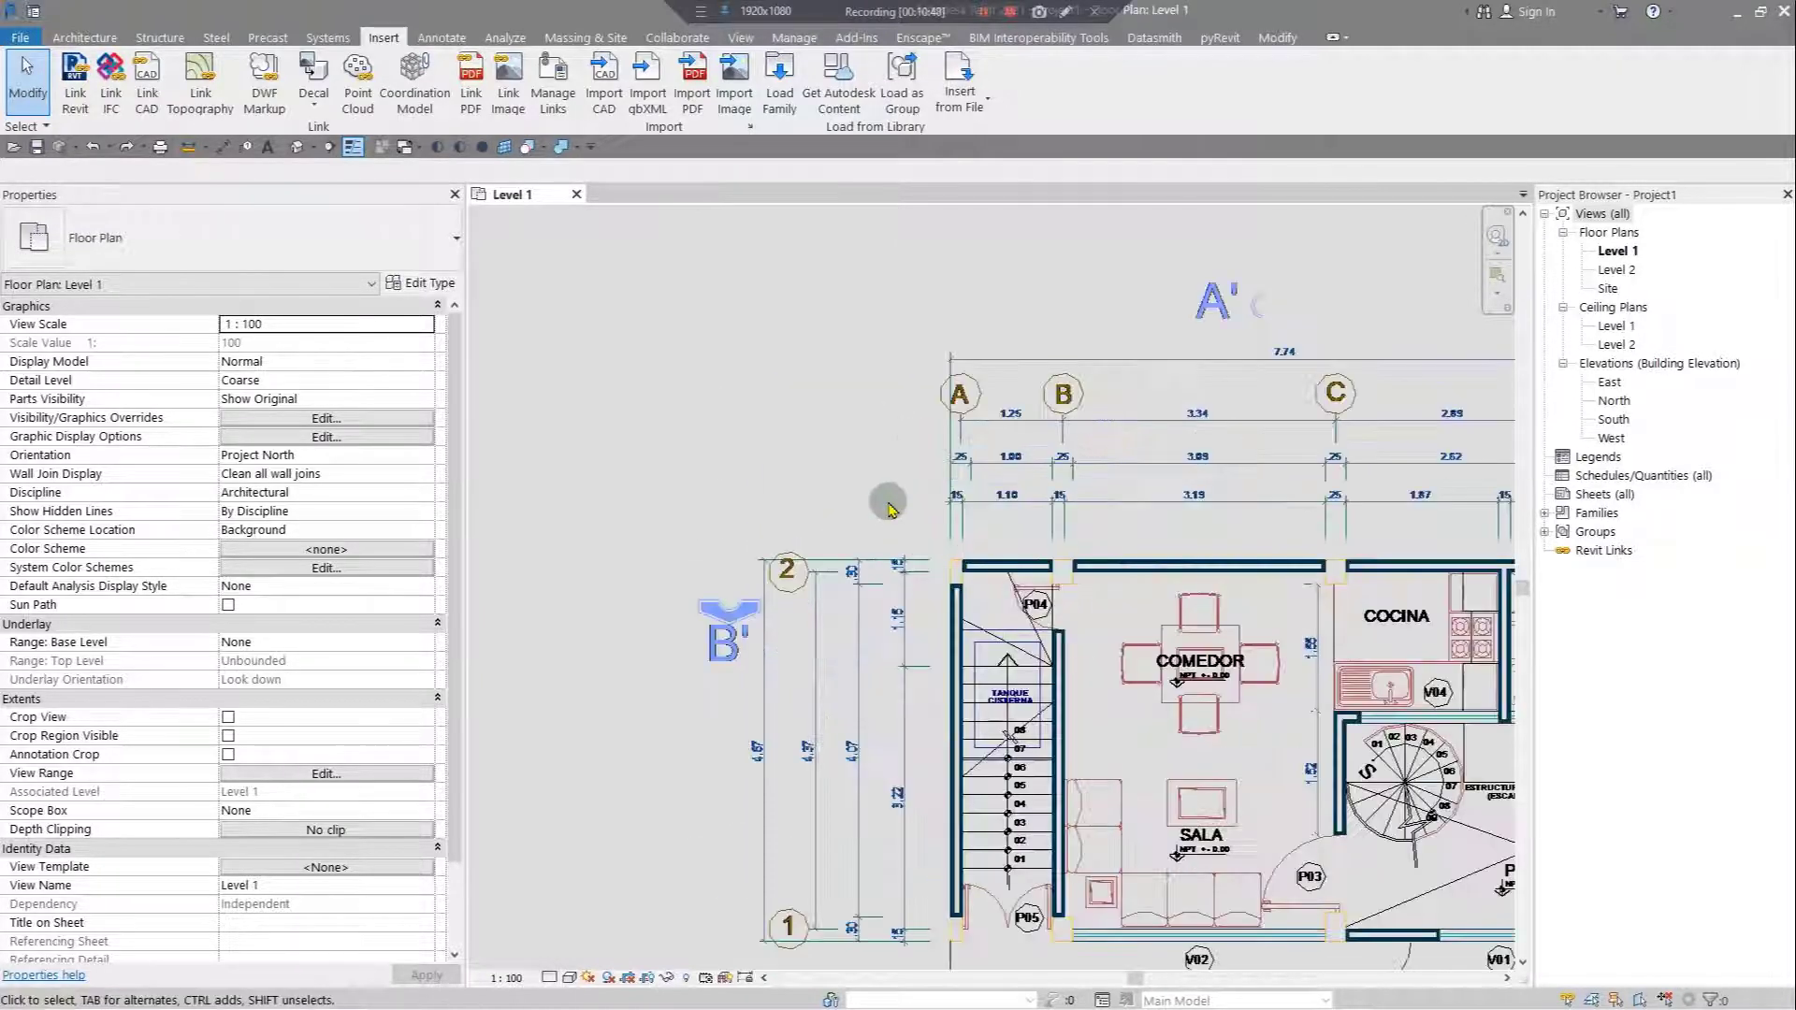
pyautogui.moveTo(1109, 654); pyautogui.dragTo(748, 643, button='middle')
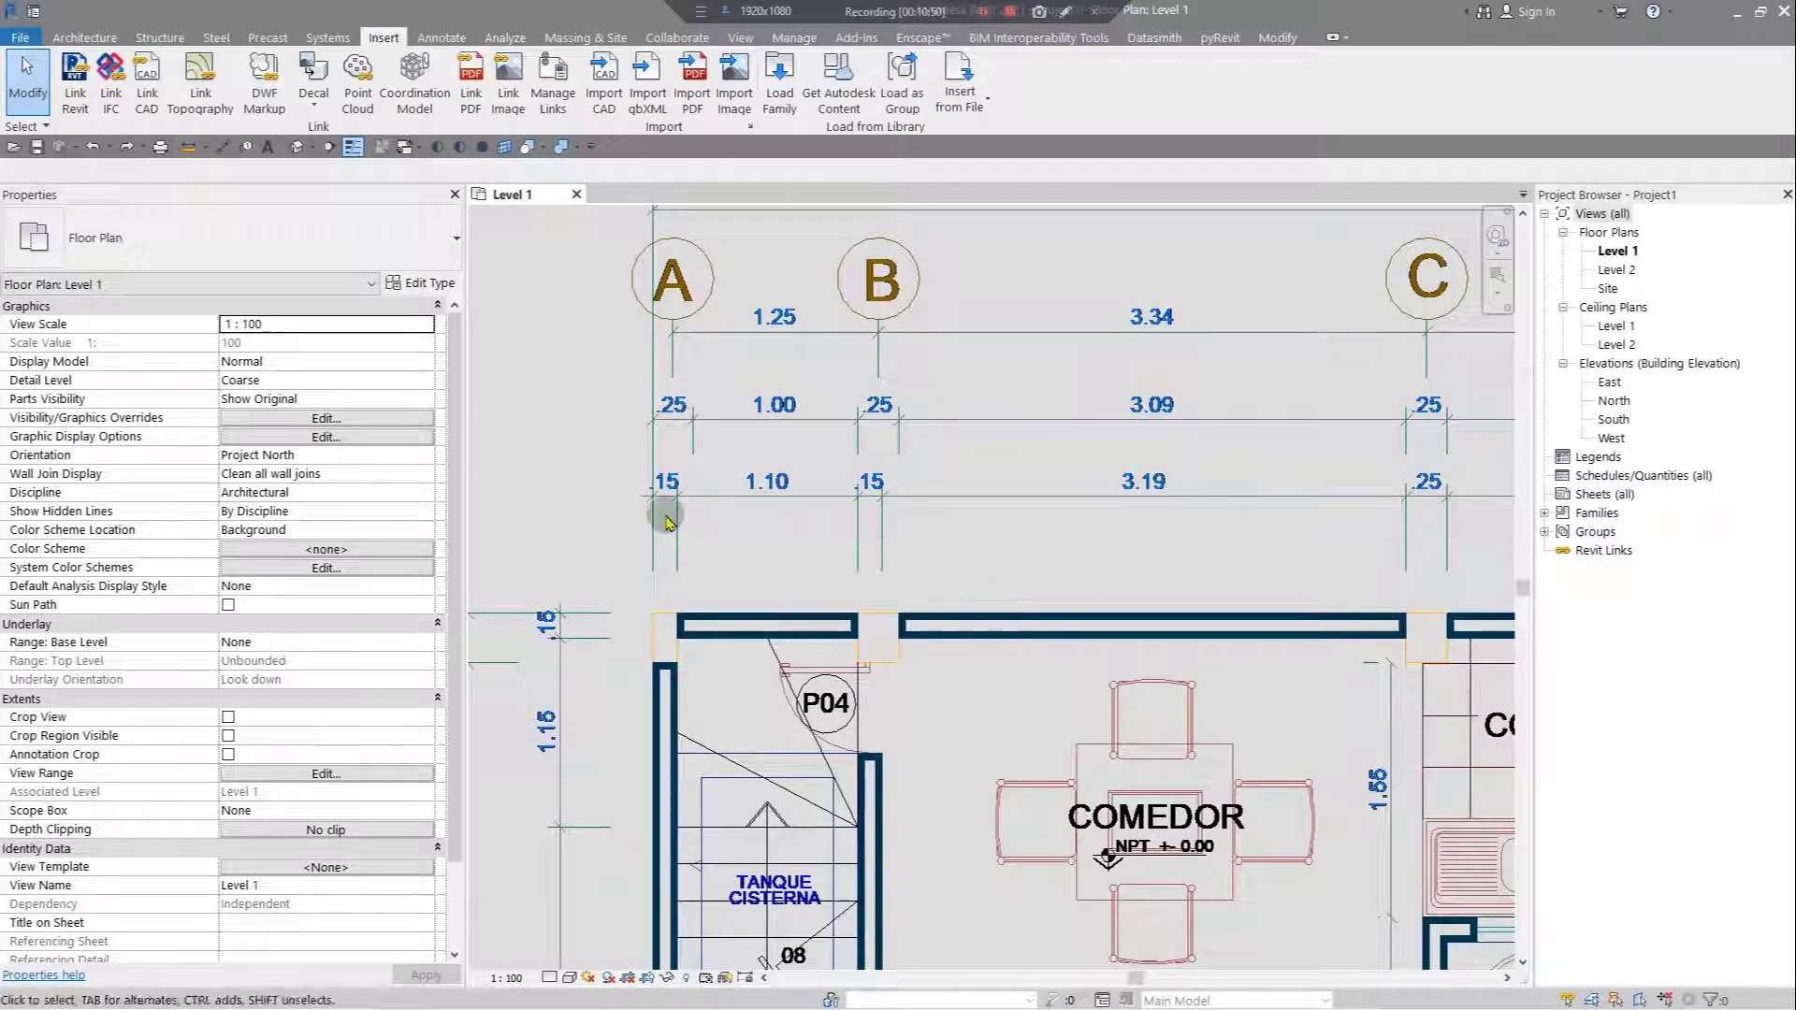
pyautogui.moveTo(738, 513); pyautogui.dragTo(907, 522, button='middle')
pyautogui.scroll(2, 903, 516)
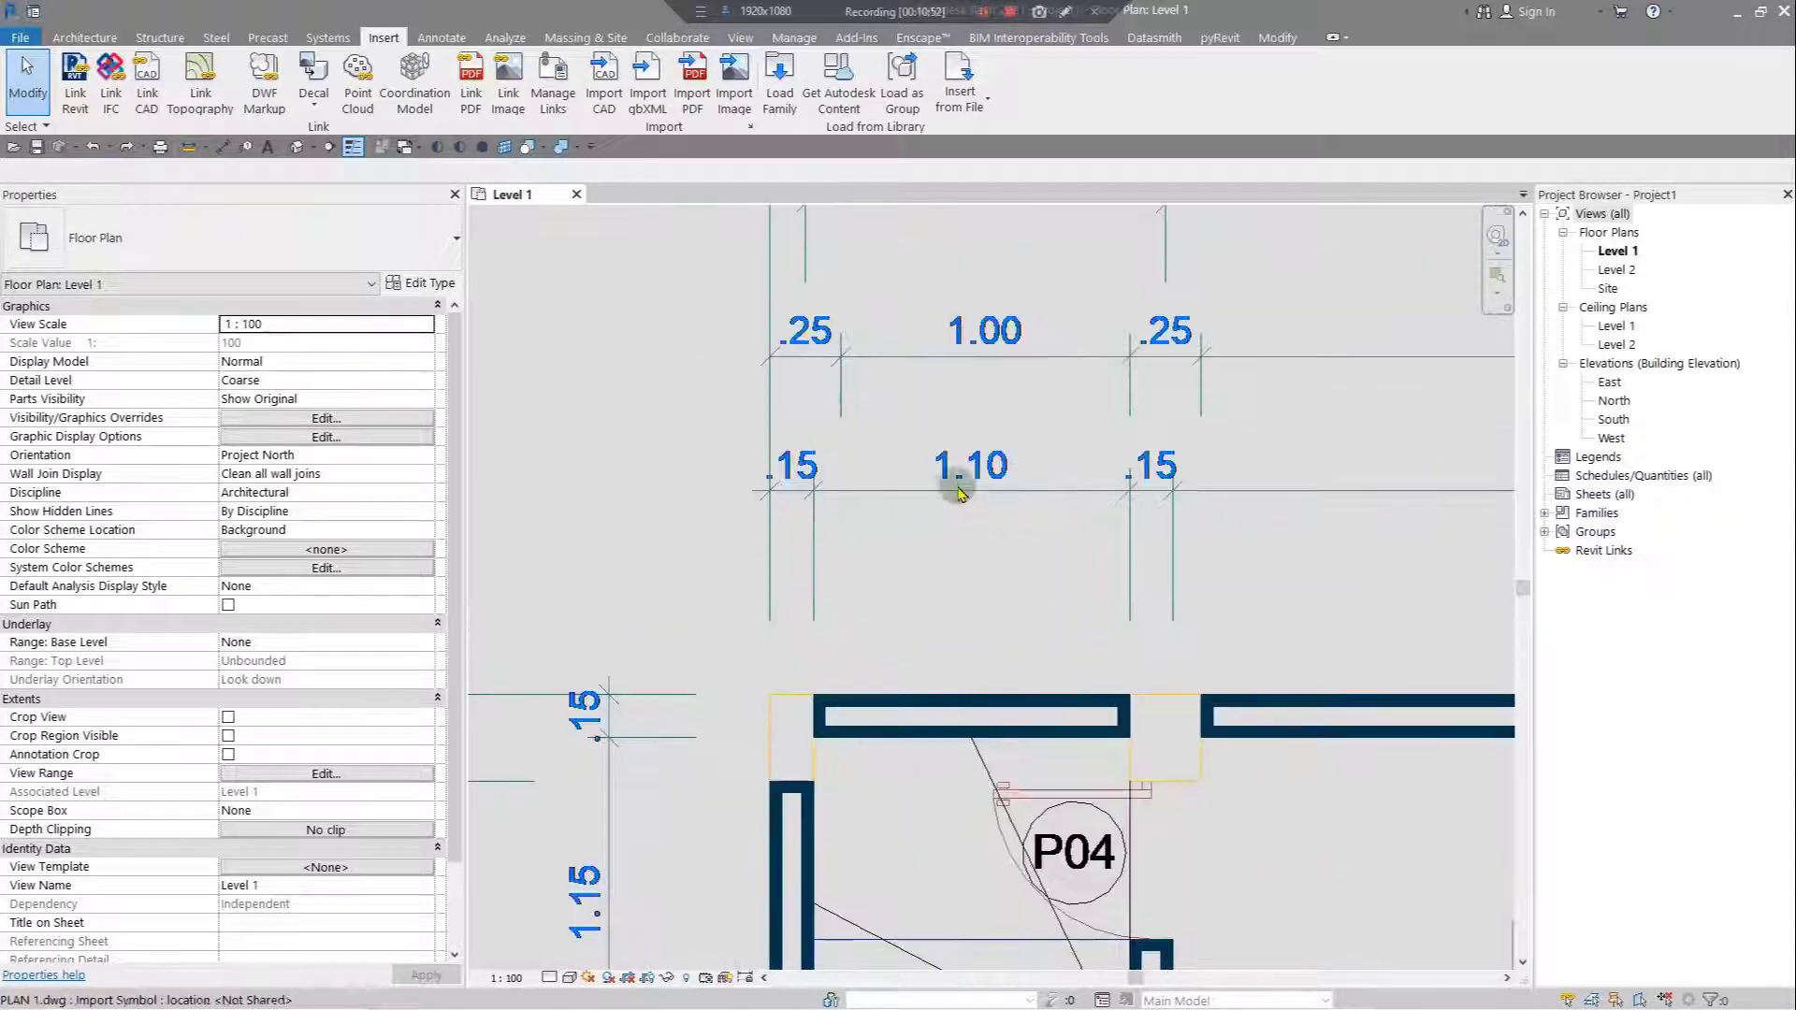
pyautogui.click(783, 490)
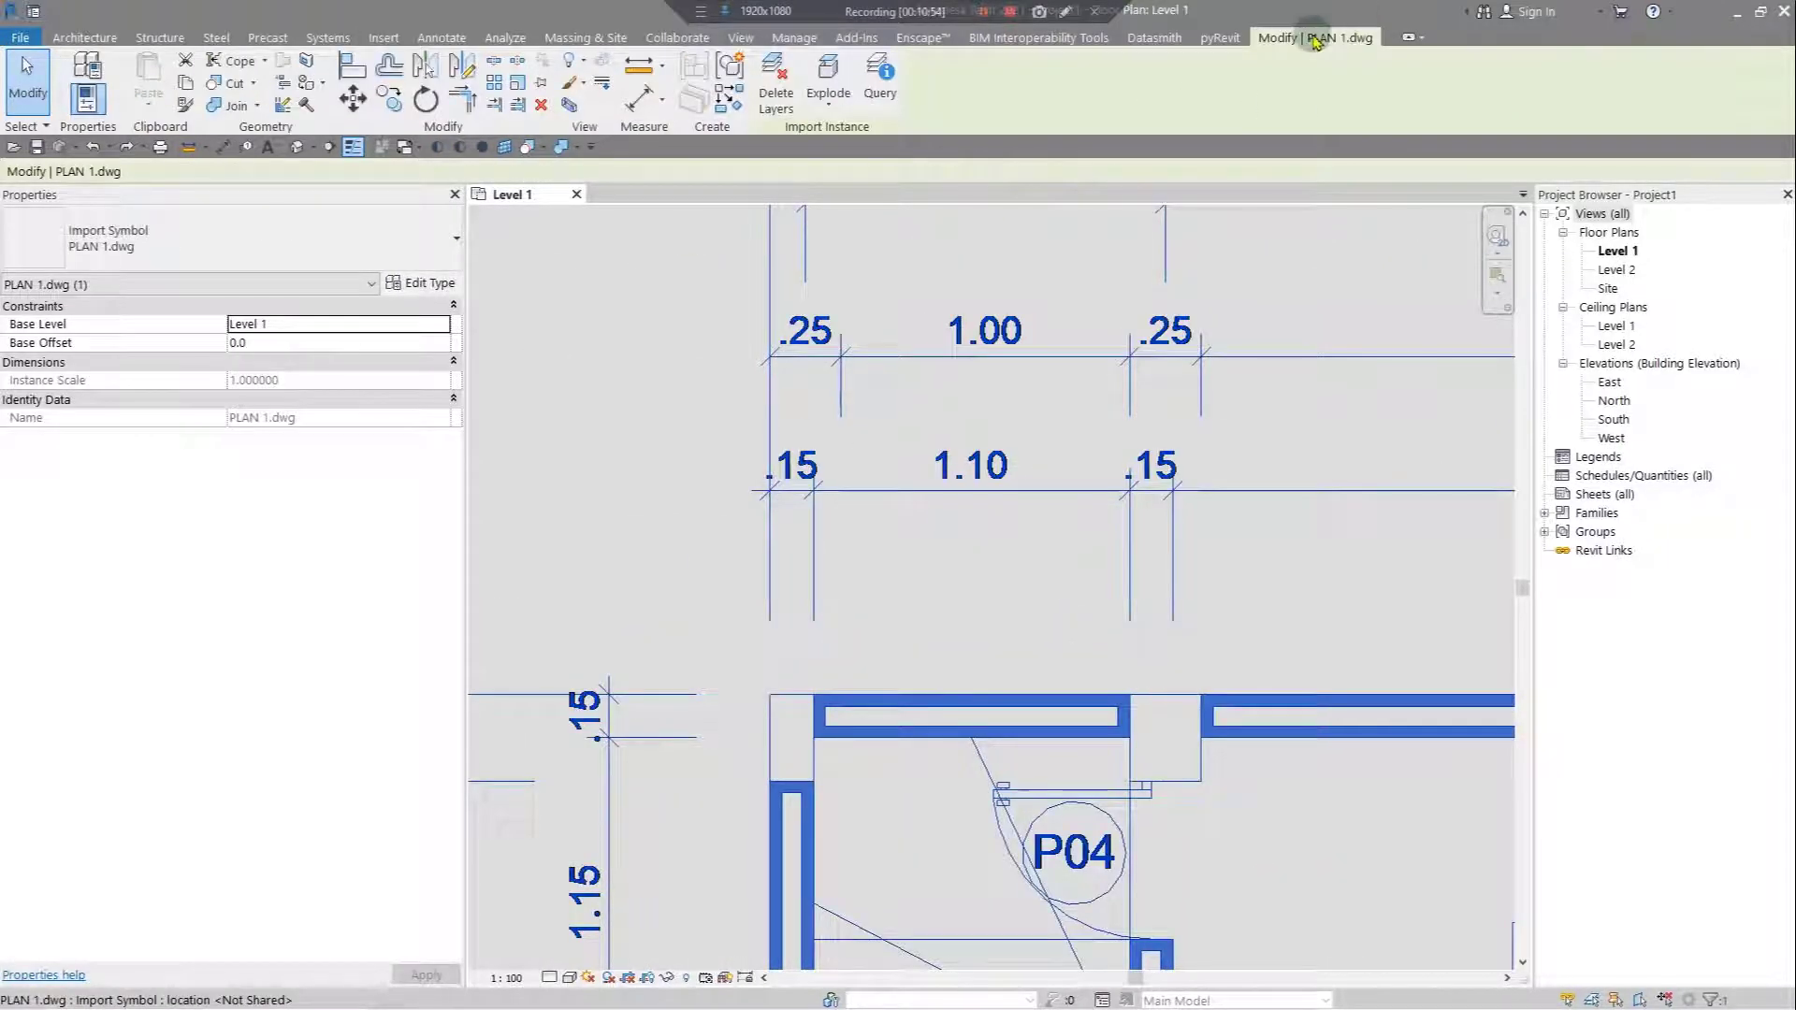
pyautogui.click(515, 86)
pyautogui.scroll(5, 833, 497)
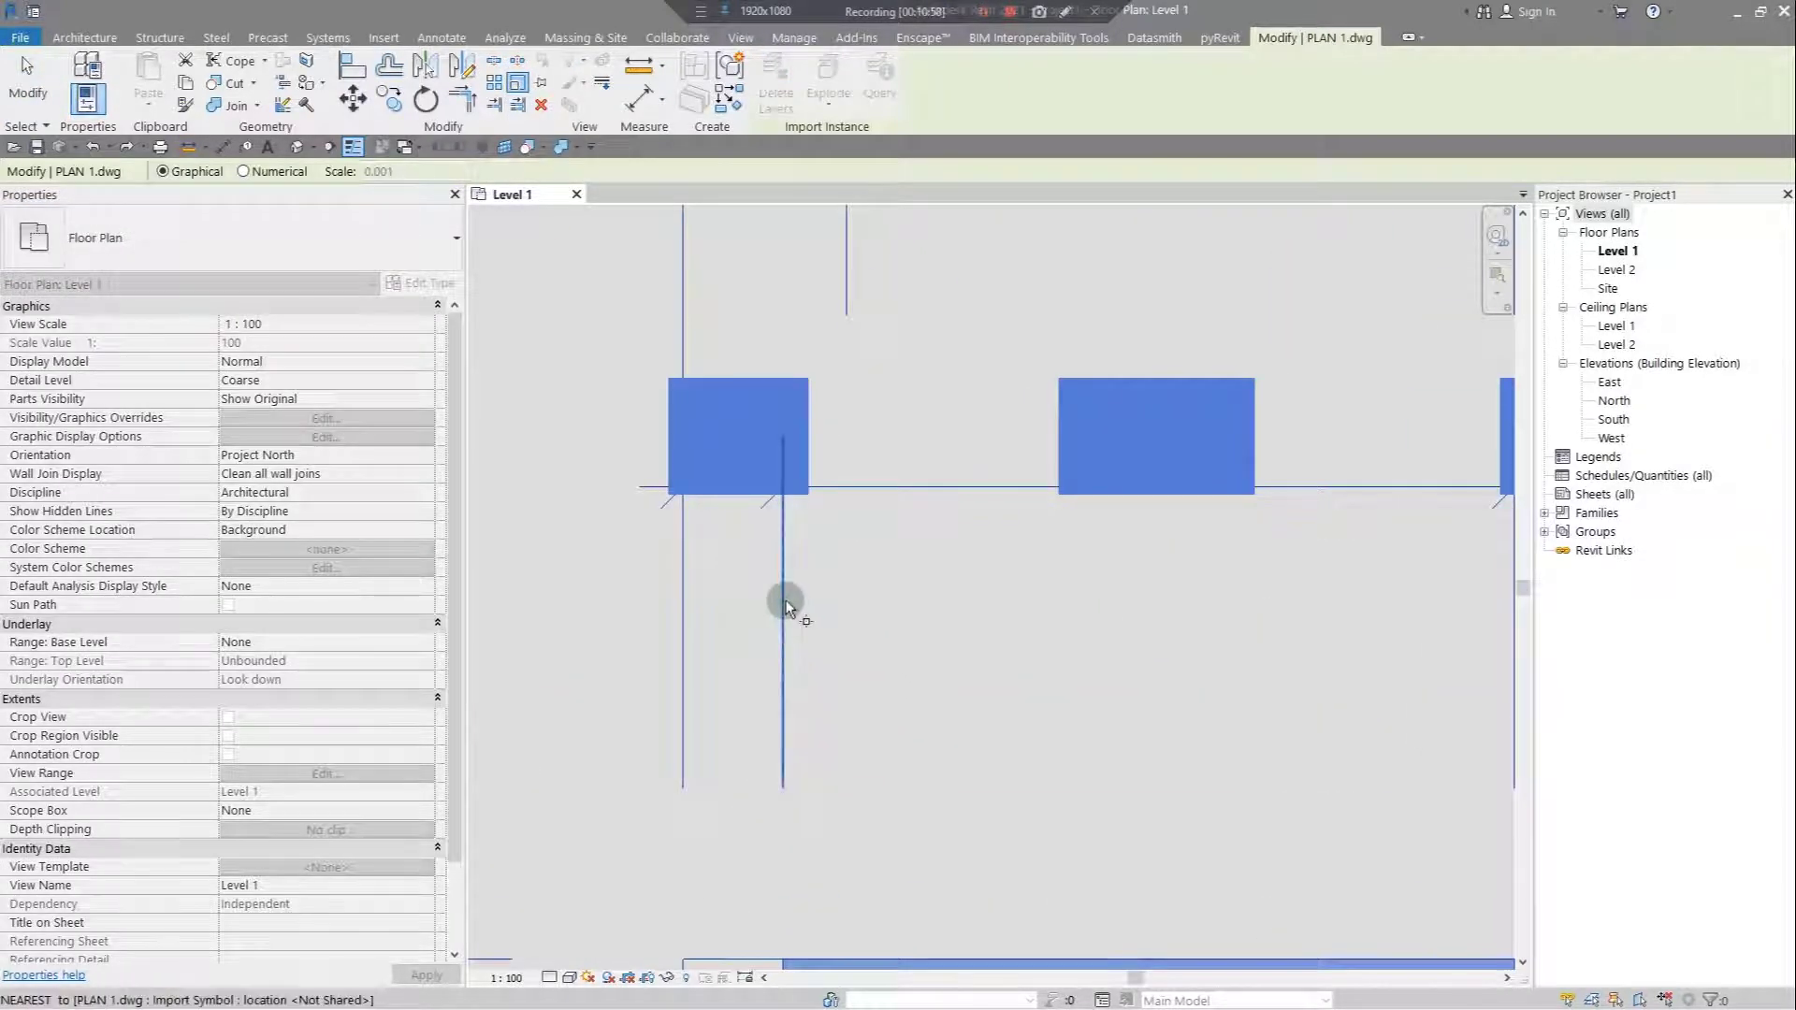
pyautogui.scroll(-2, 785, 608)
pyautogui.scroll(2, 705, 702)
pyautogui.click(593, 629)
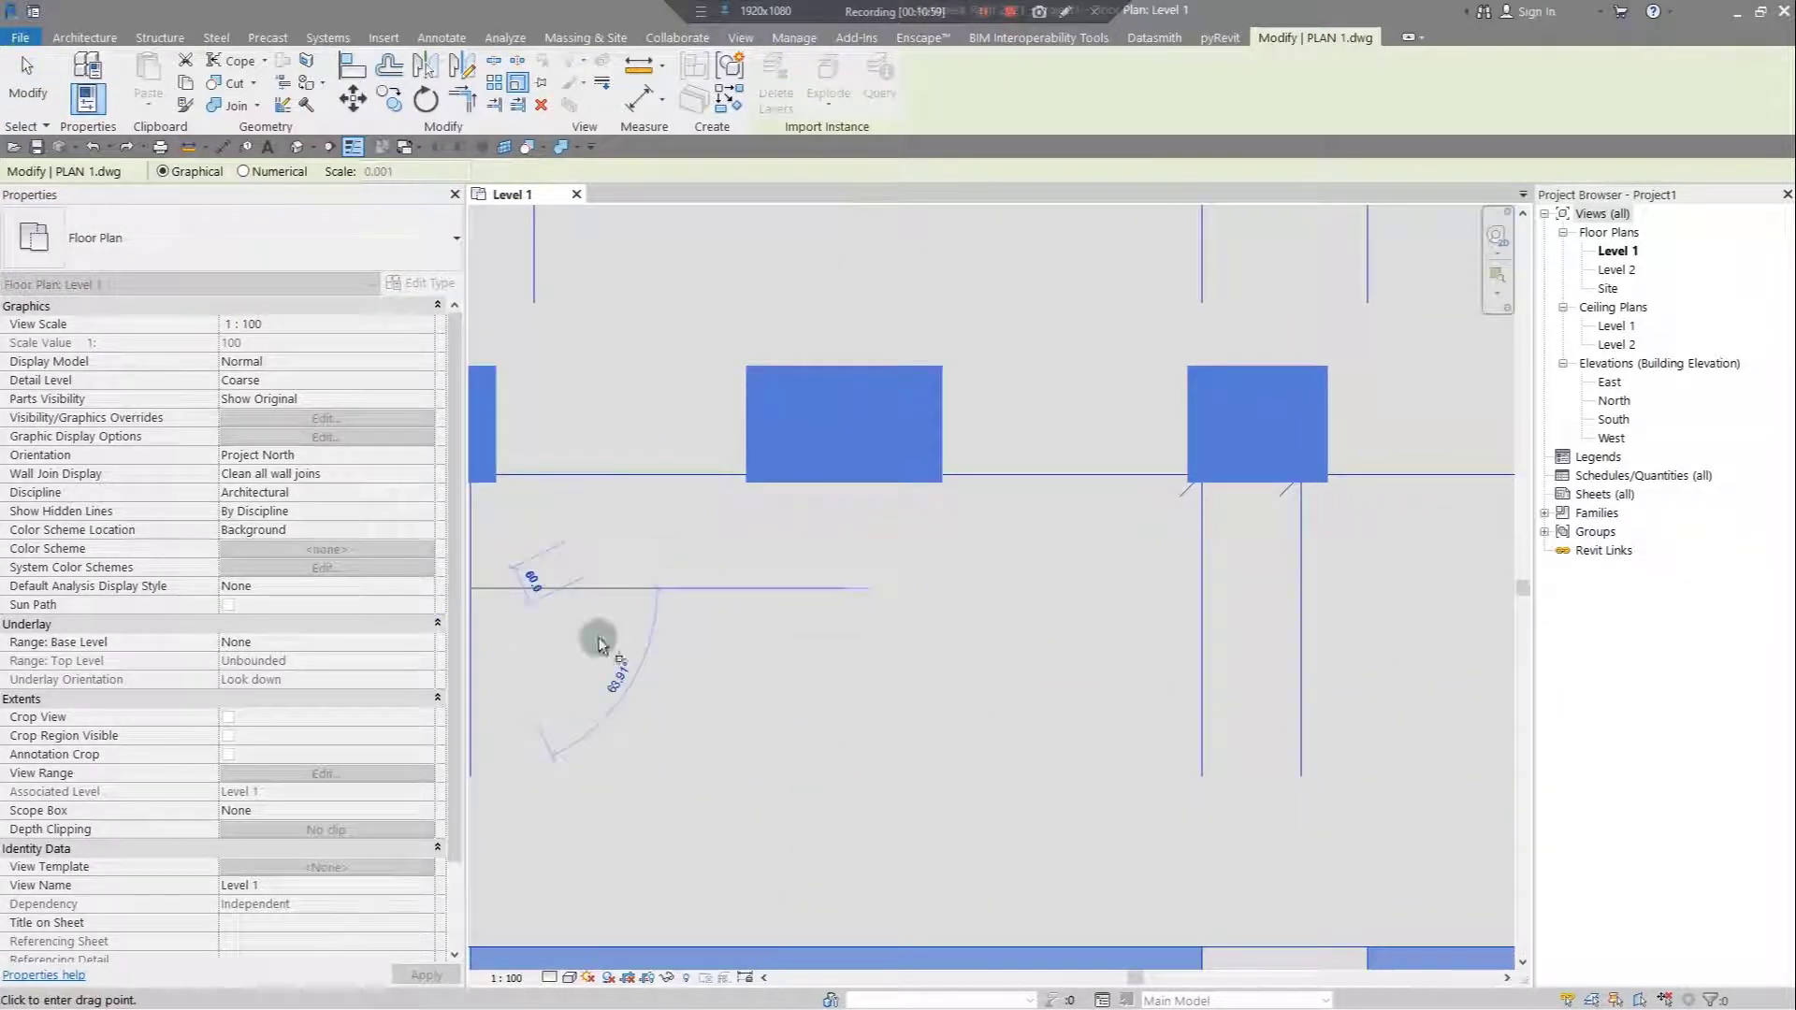
pyautogui.click(1198, 585)
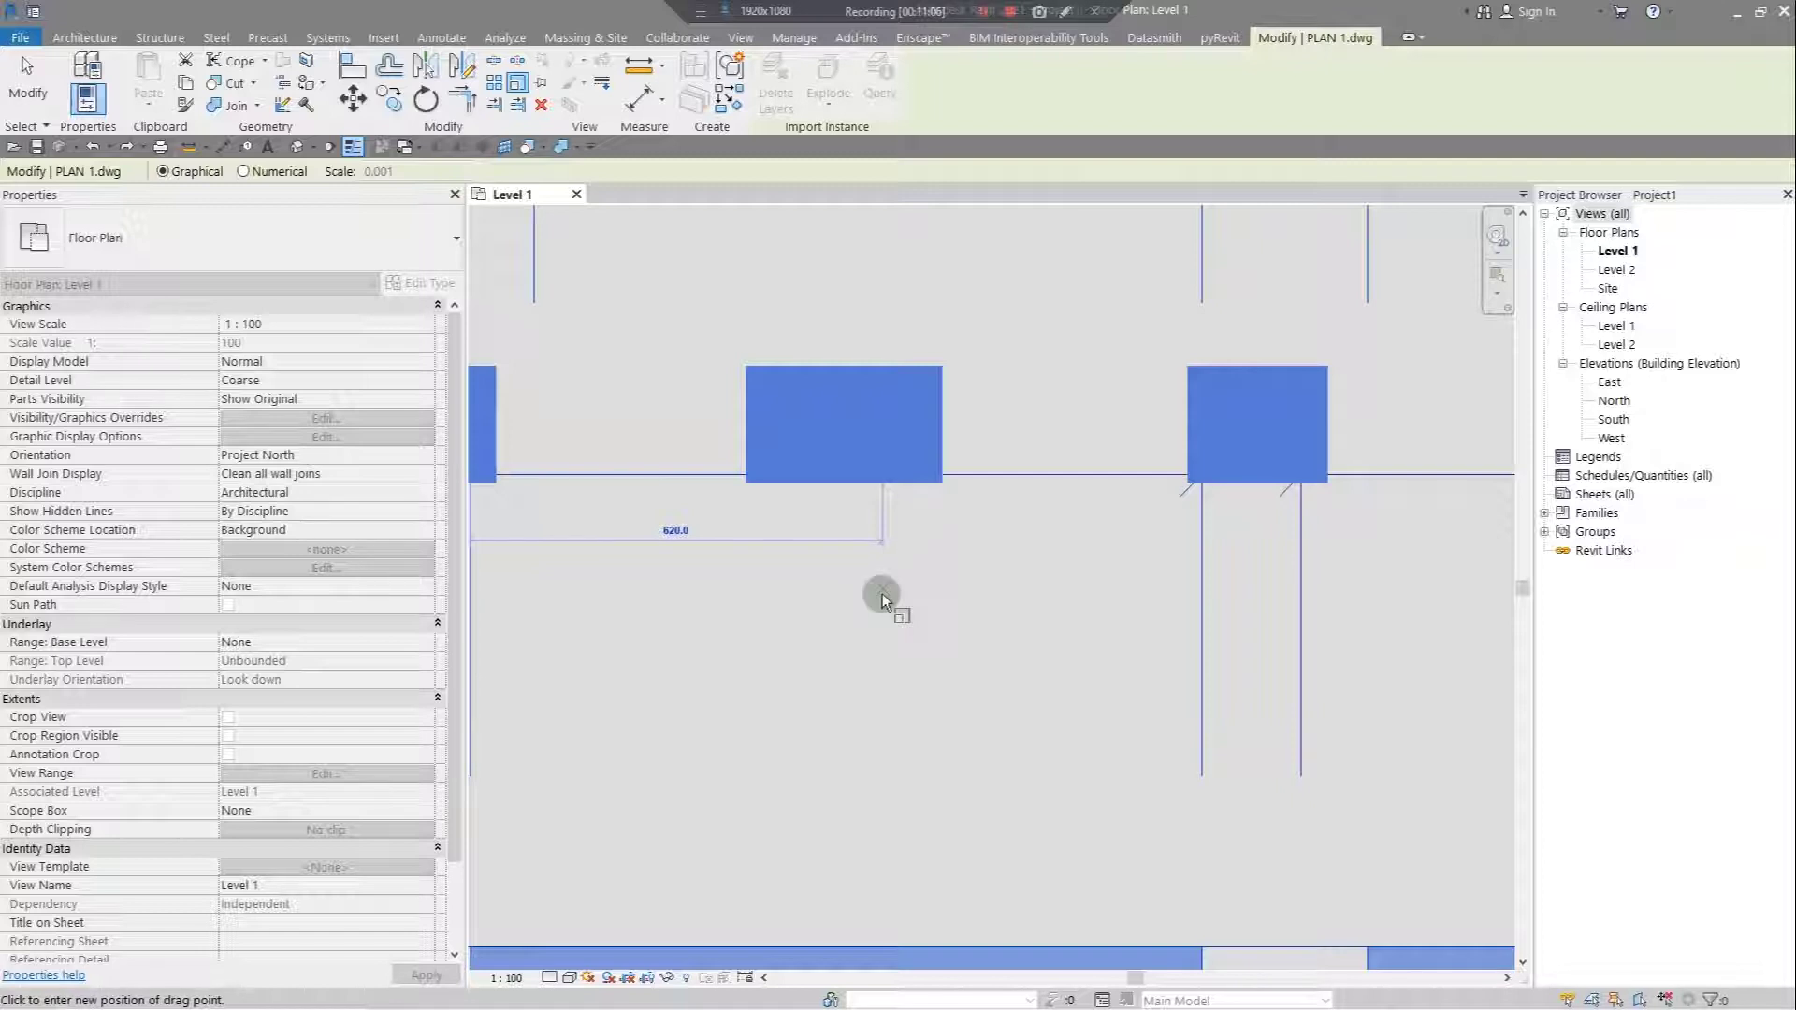
pyautogui.write('1')
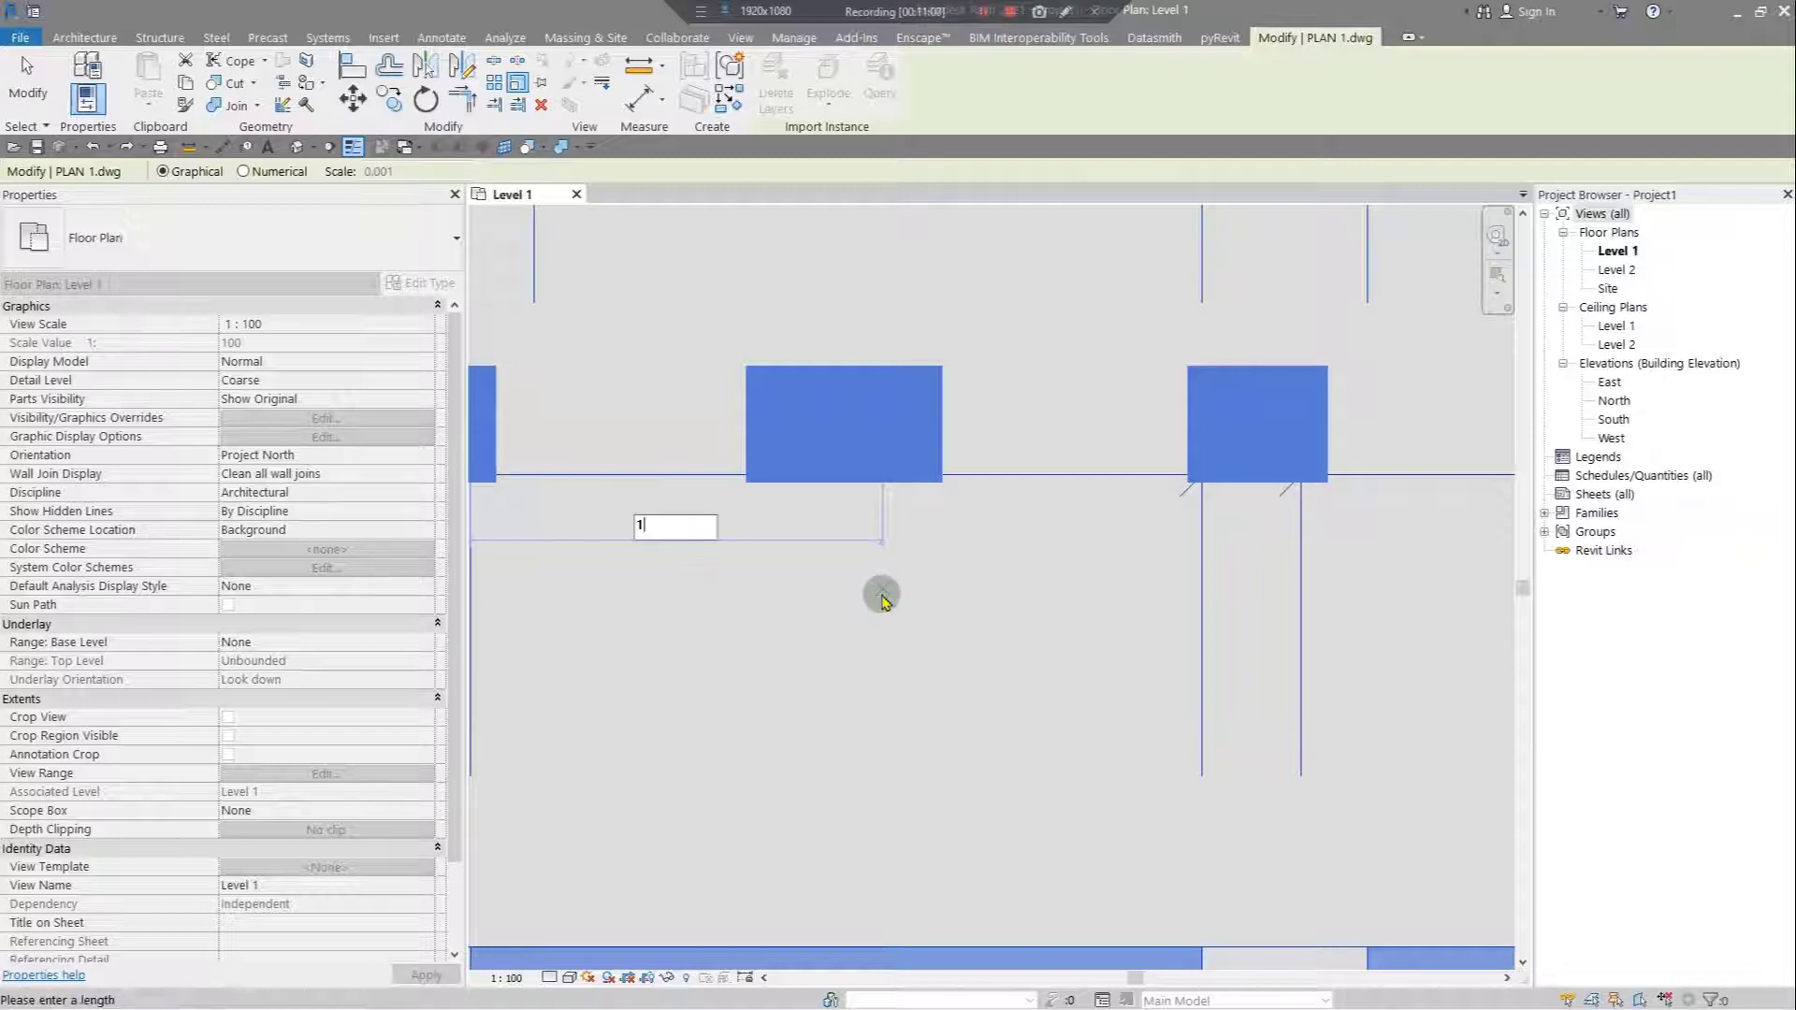
pyautogui.write('100')
pyautogui.press('Return')
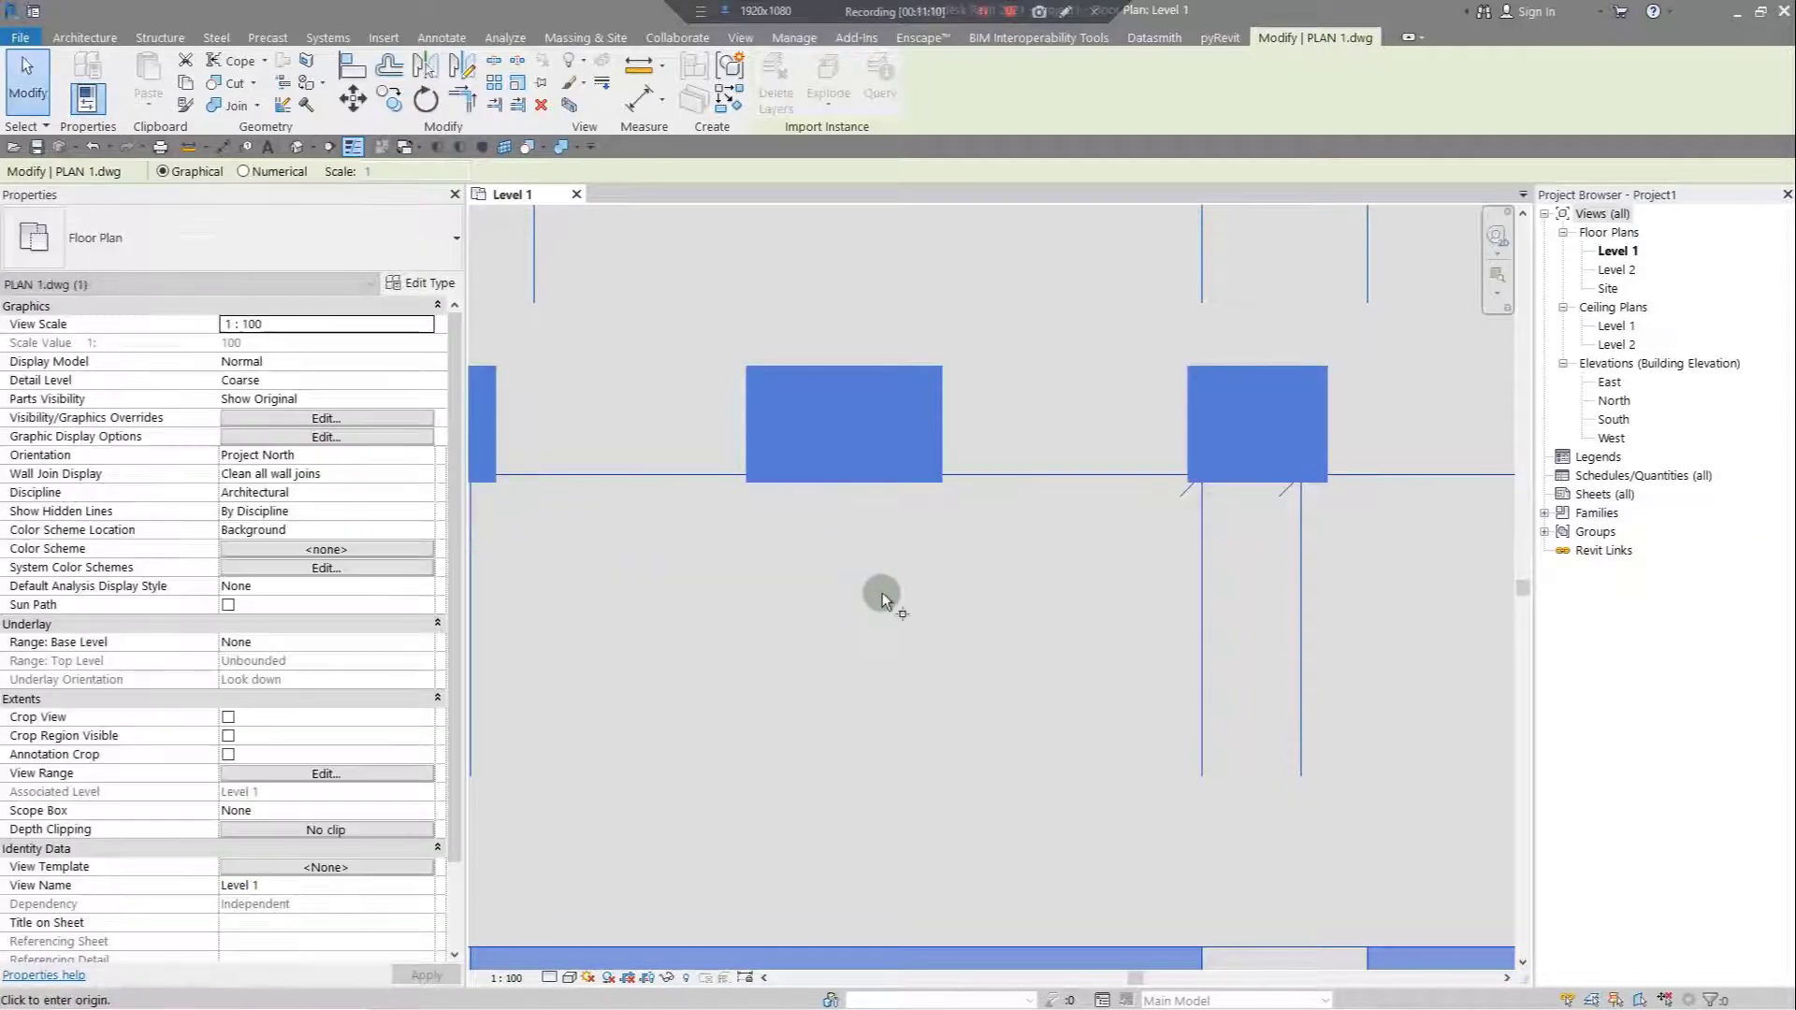
# - Inspect the whole scaled plan and its dimension chains around grids A and B
pyautogui.scroll(-5, 1225, 565)
pyautogui.scroll(-3, 1307, 548)
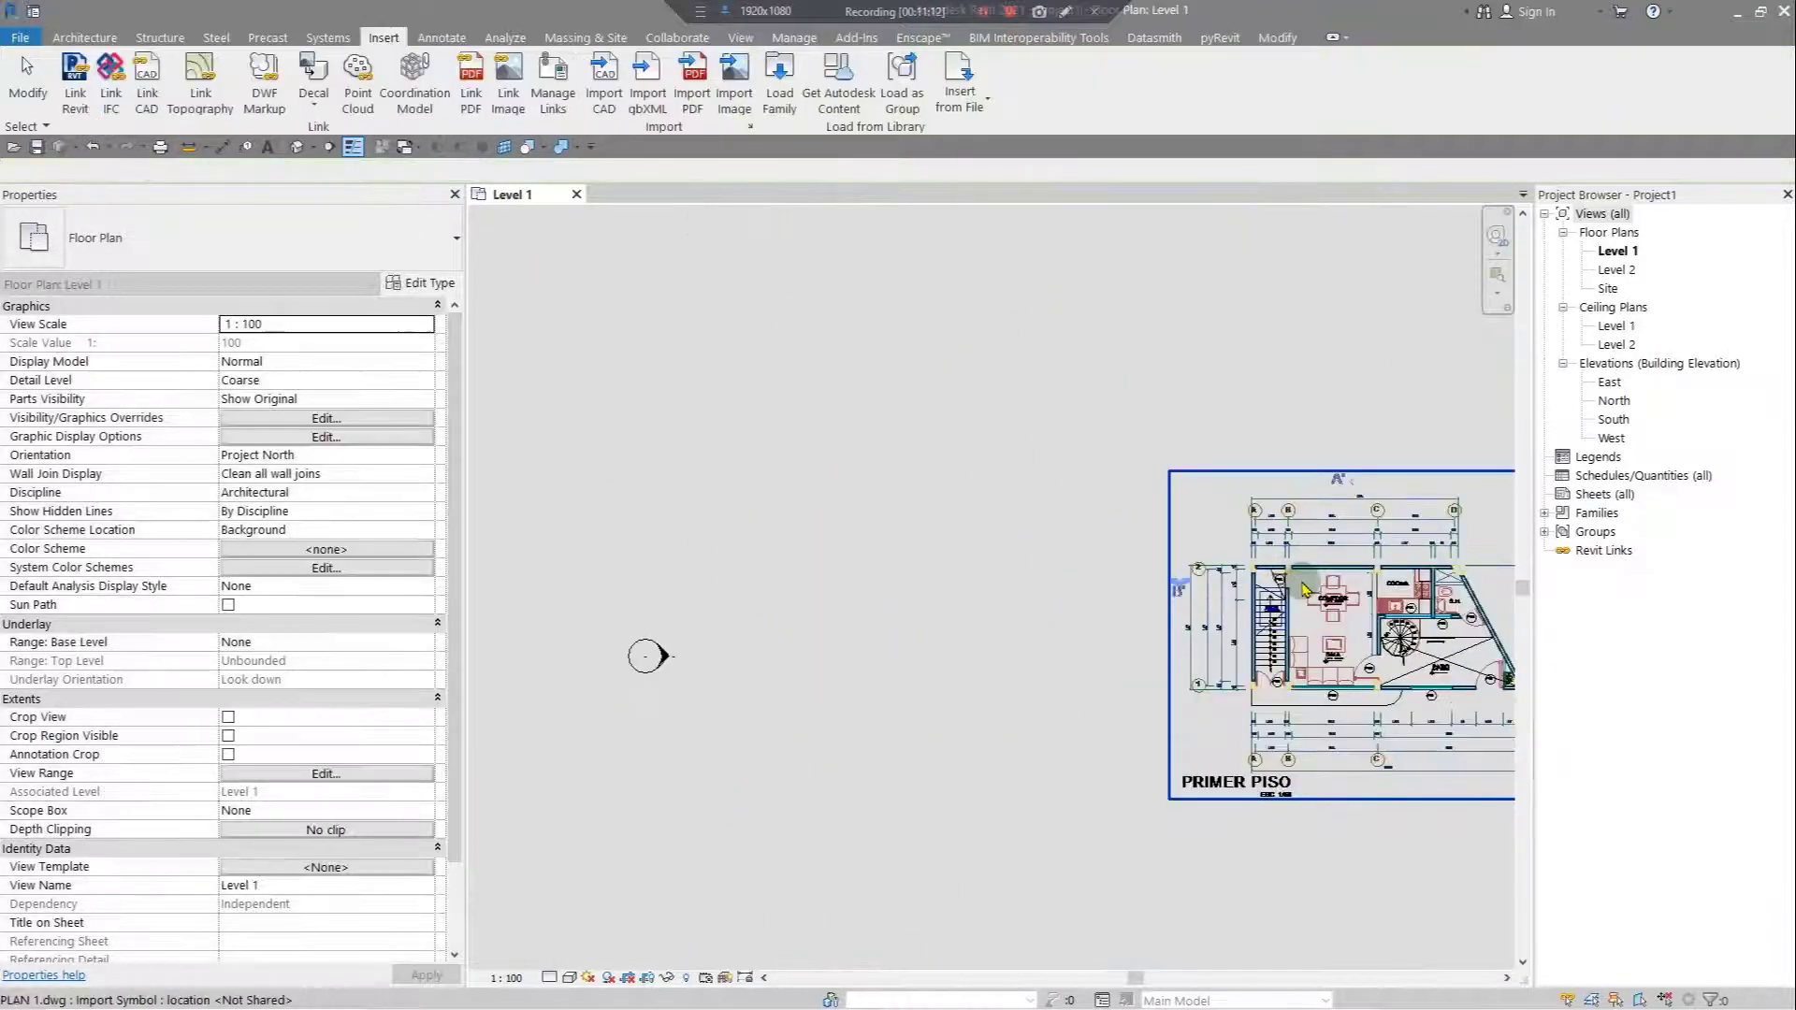
pyautogui.scroll(-2, 642, 649)
pyautogui.scroll(3, 1049, 372)
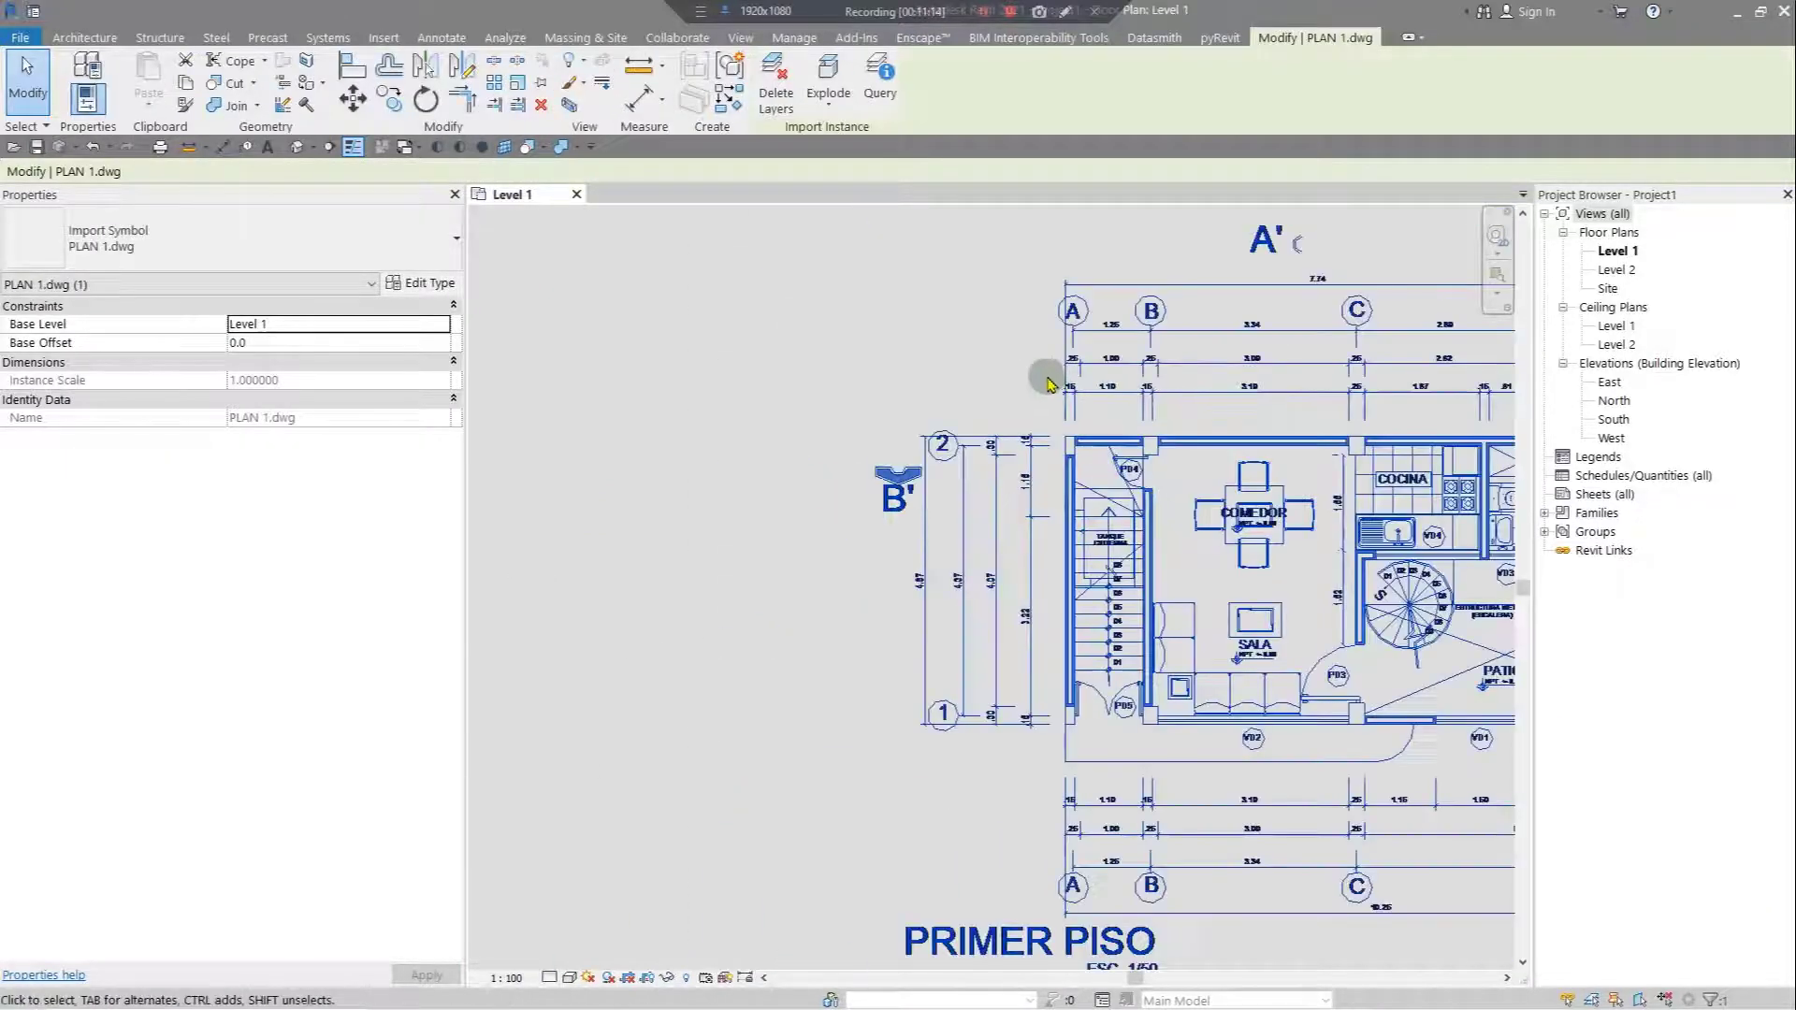
pyautogui.scroll(3, 870, 619)
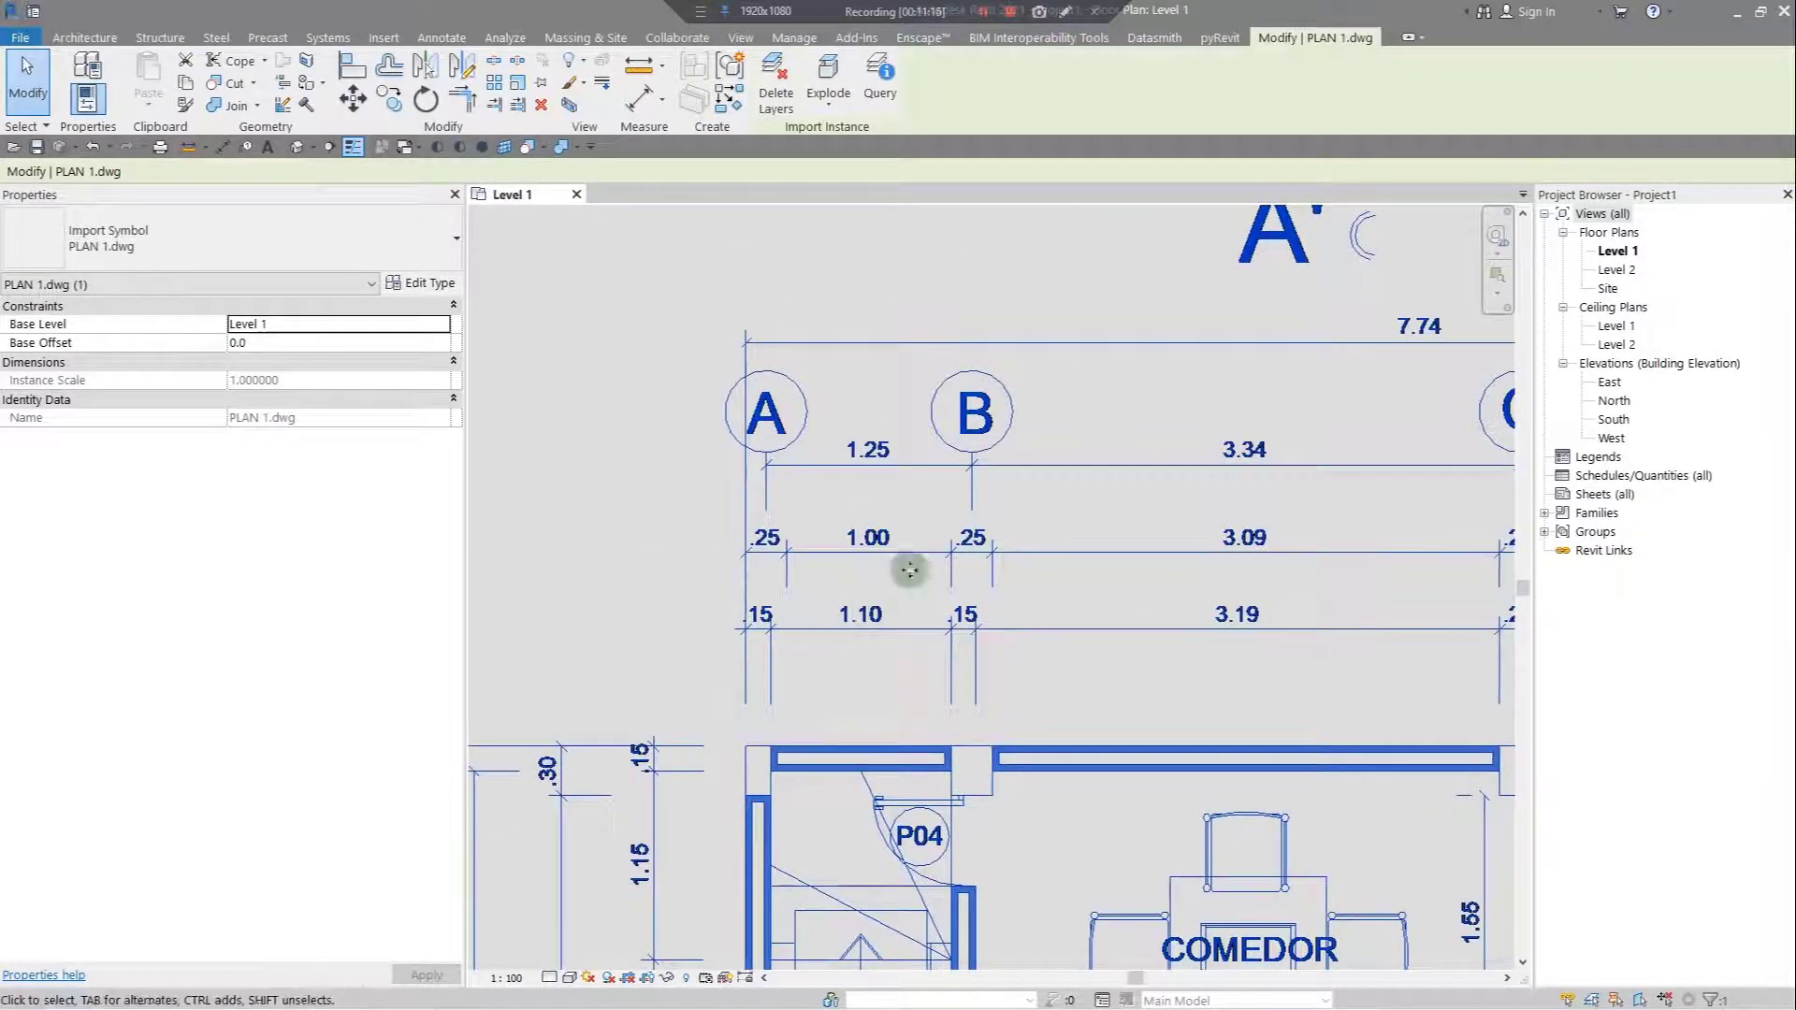
pyautogui.scroll(2, 868, 567)
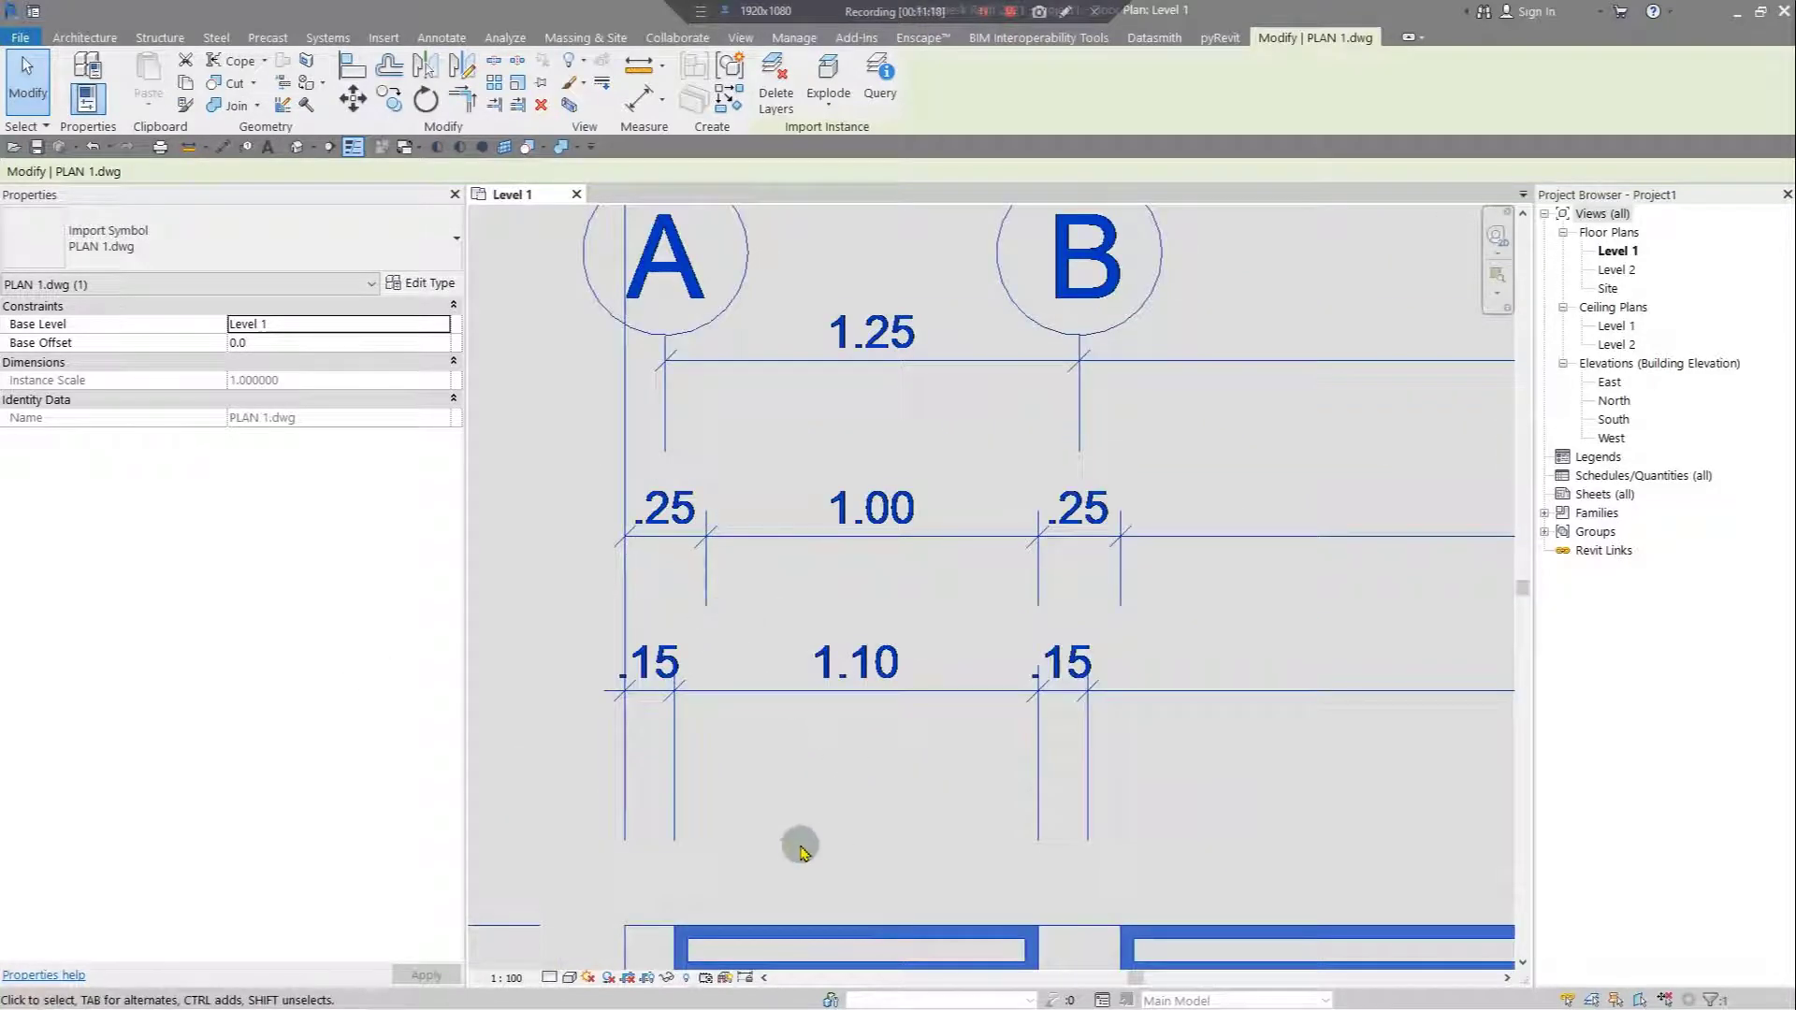
pyautogui.moveTo(799, 845); pyautogui.dragTo(819, 790, button='middle')
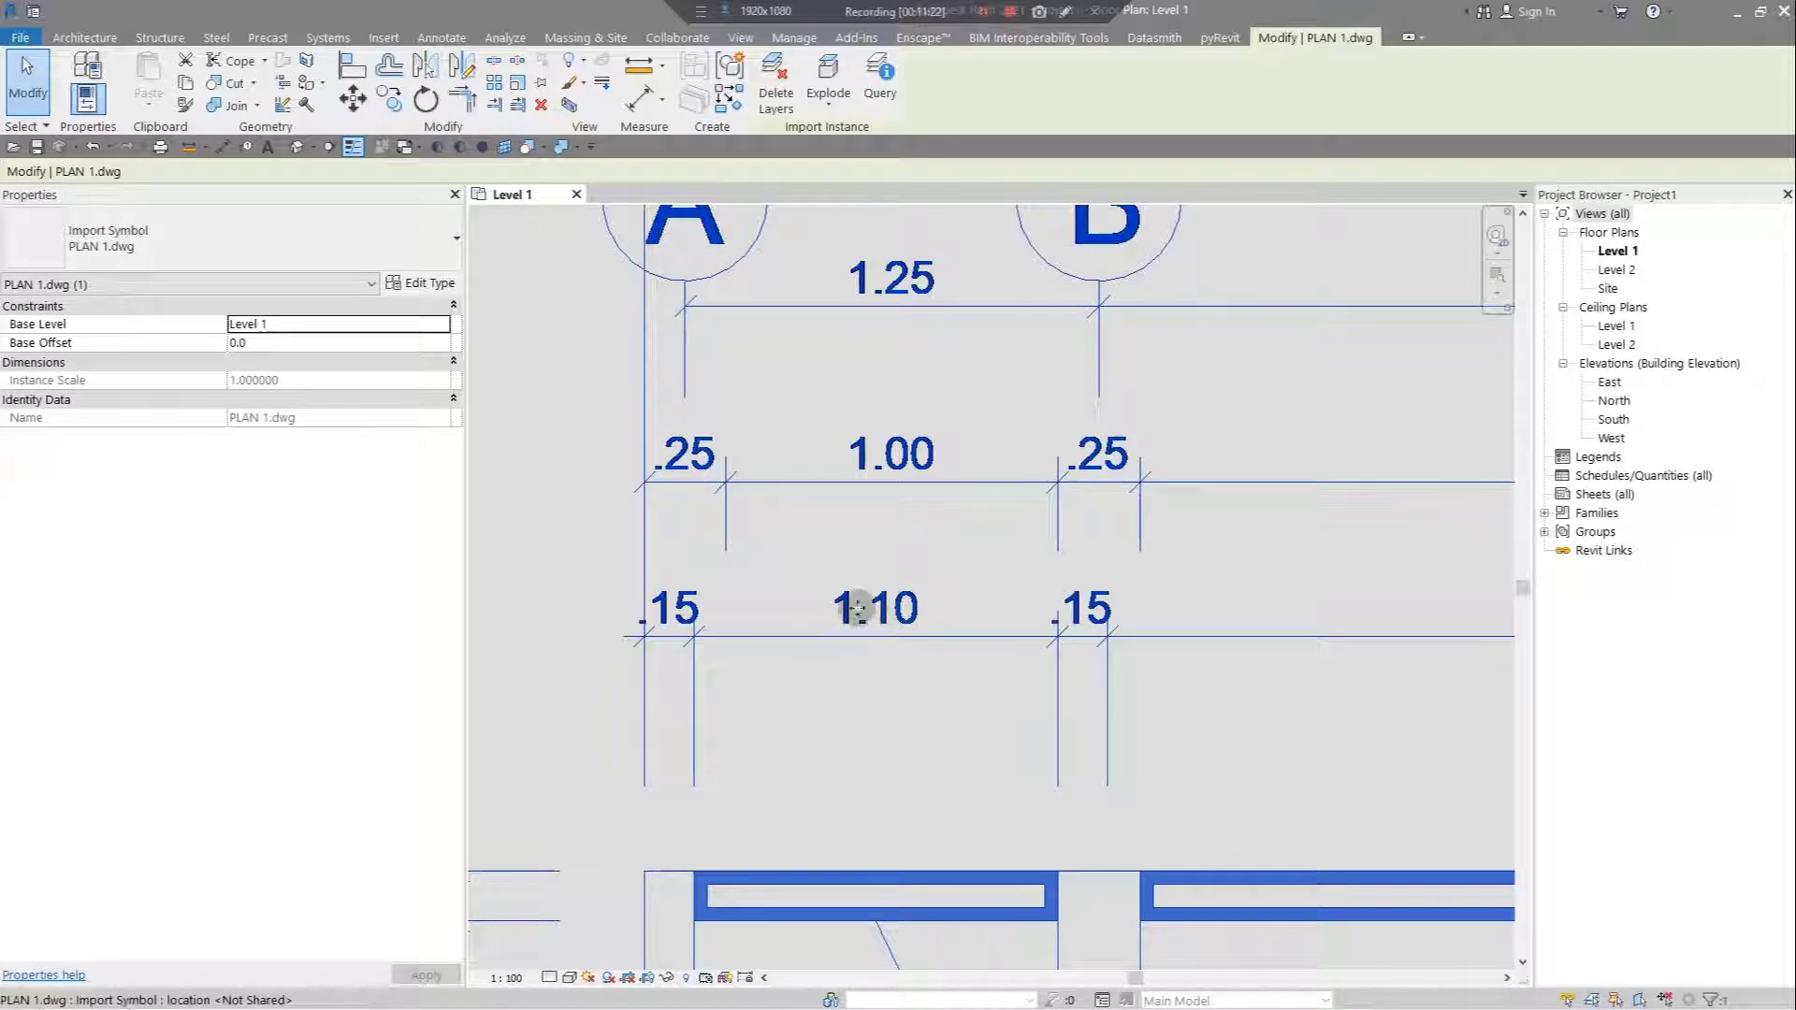
pyautogui.scroll(-2, 906, 619)
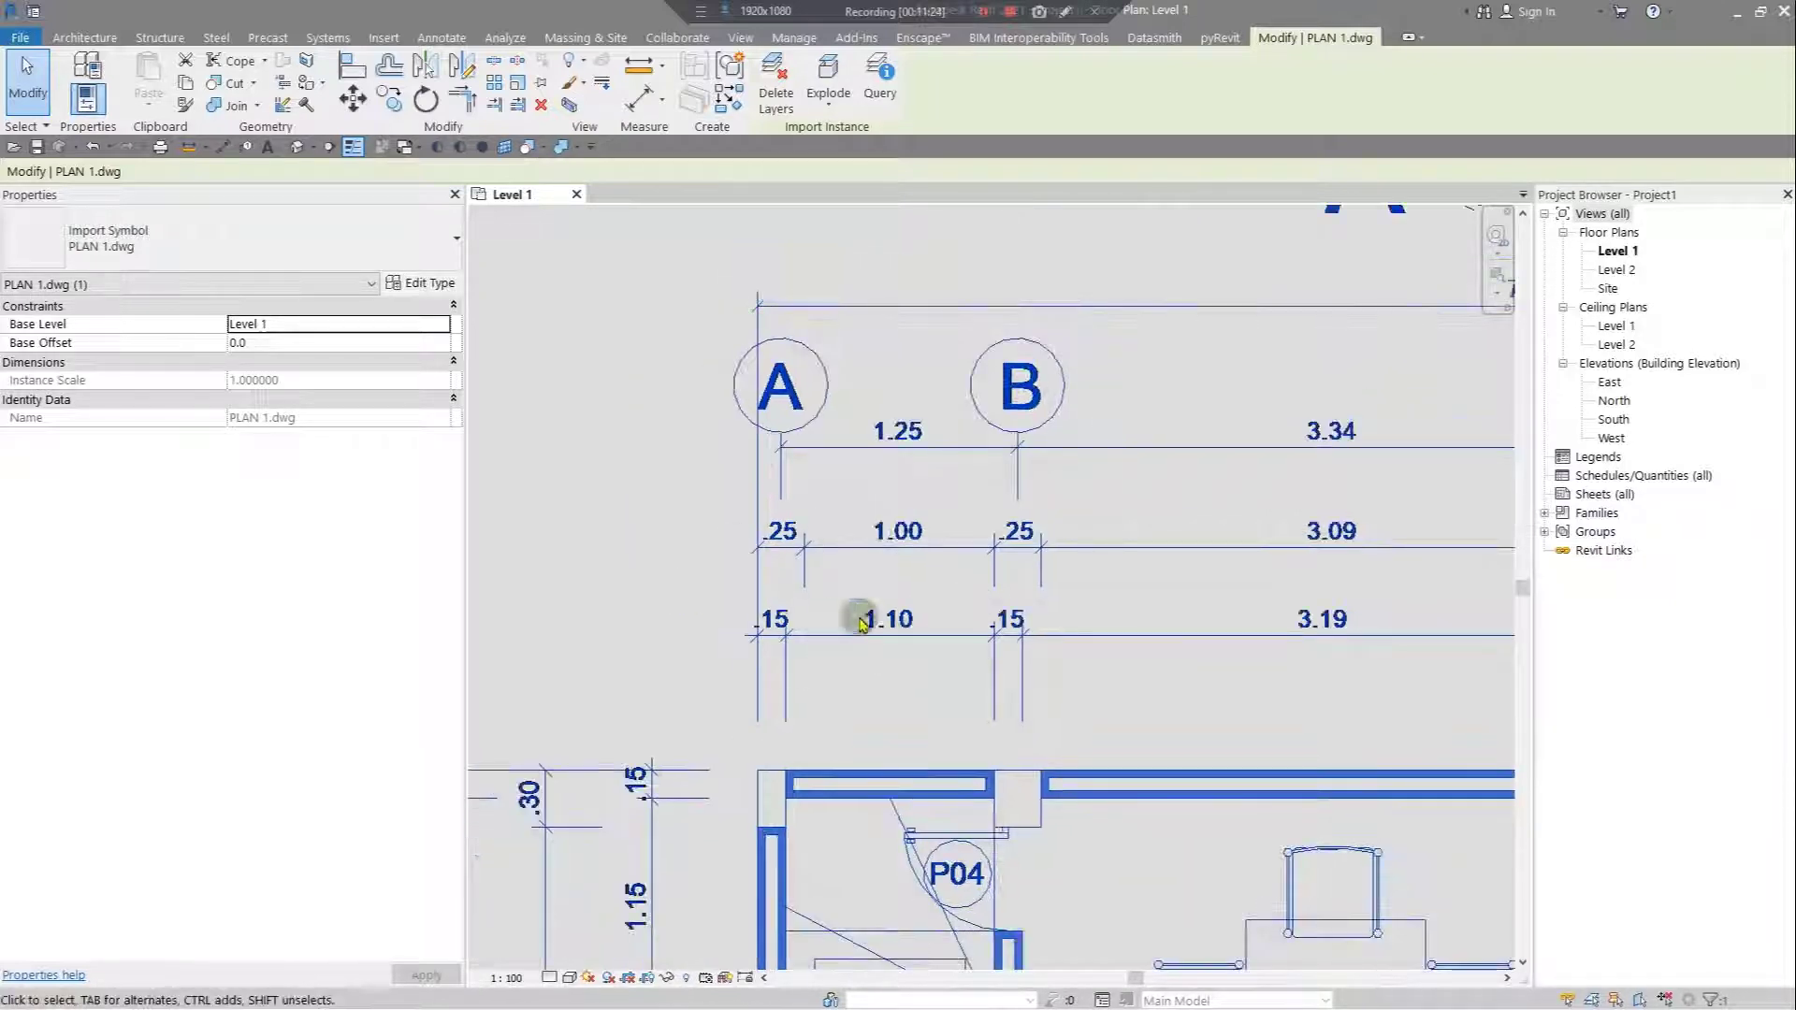
# - Repeat the graphical scaling of PLAN 1.dwg on the same 1.10 reference with a length of 1100 mm, and clear the selection
pyautogui.click(517, 82)
pyautogui.scroll(2, 816, 692)
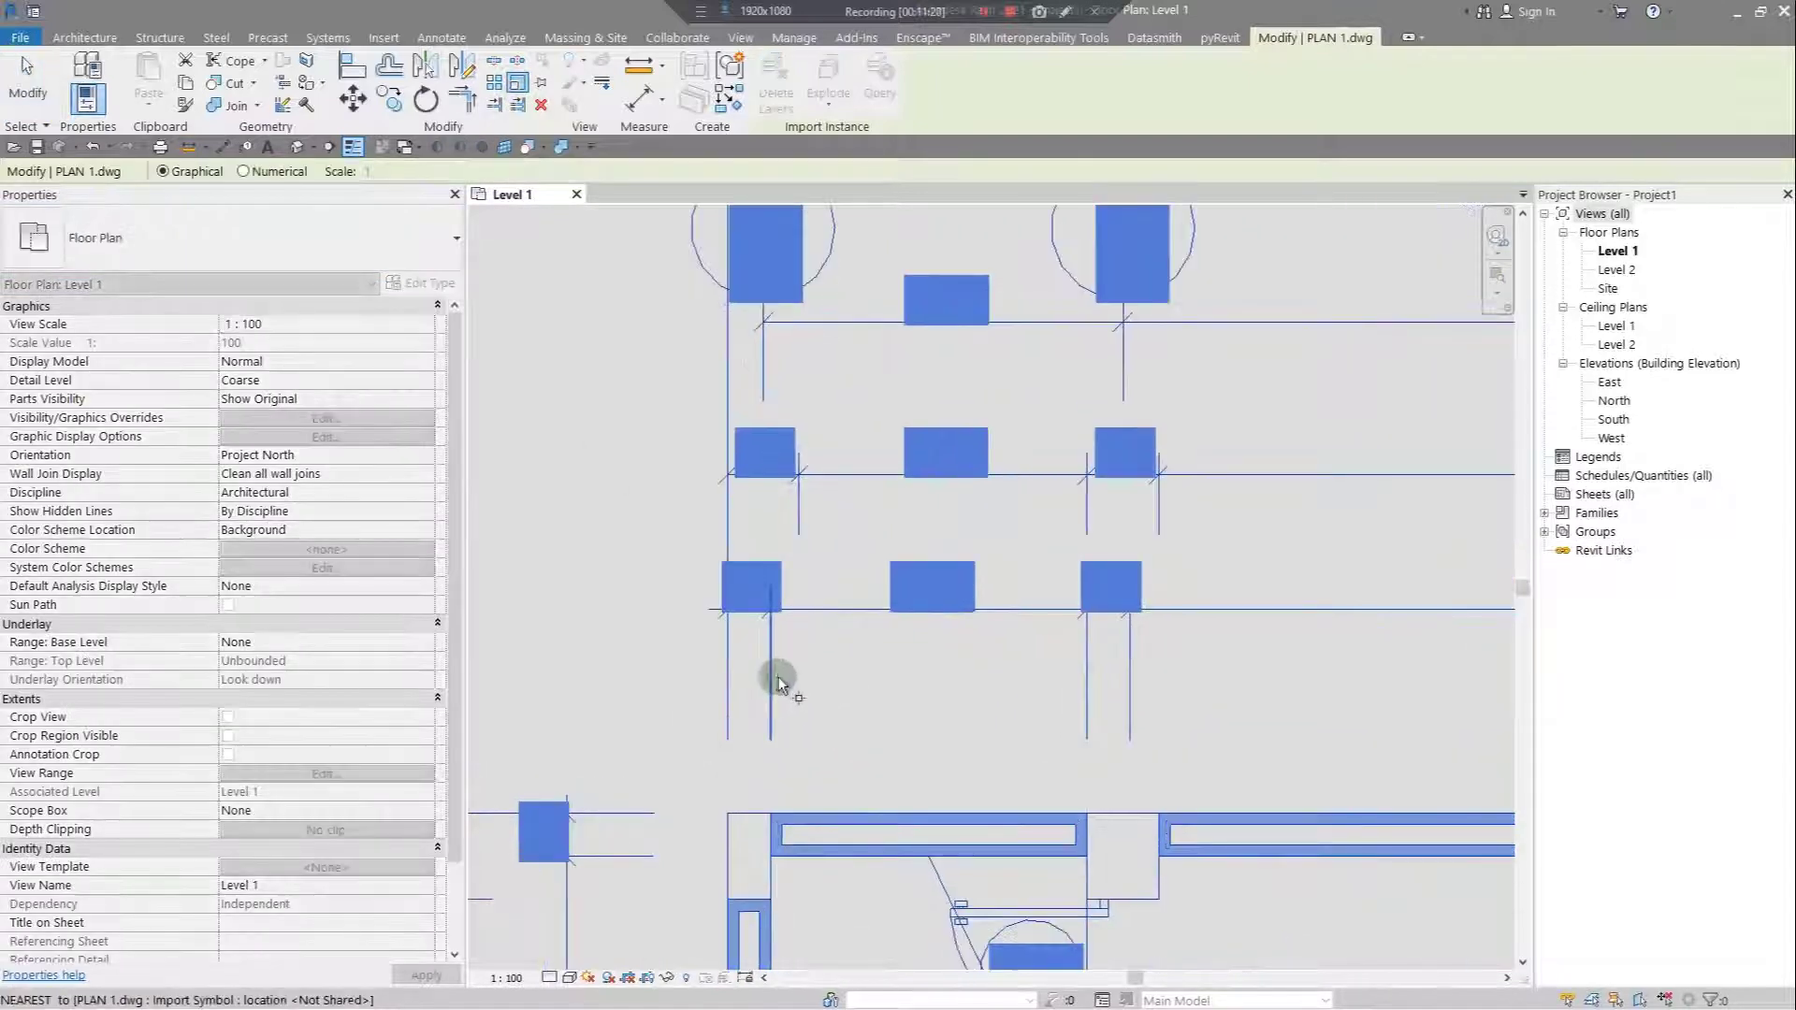
pyautogui.click(774, 671)
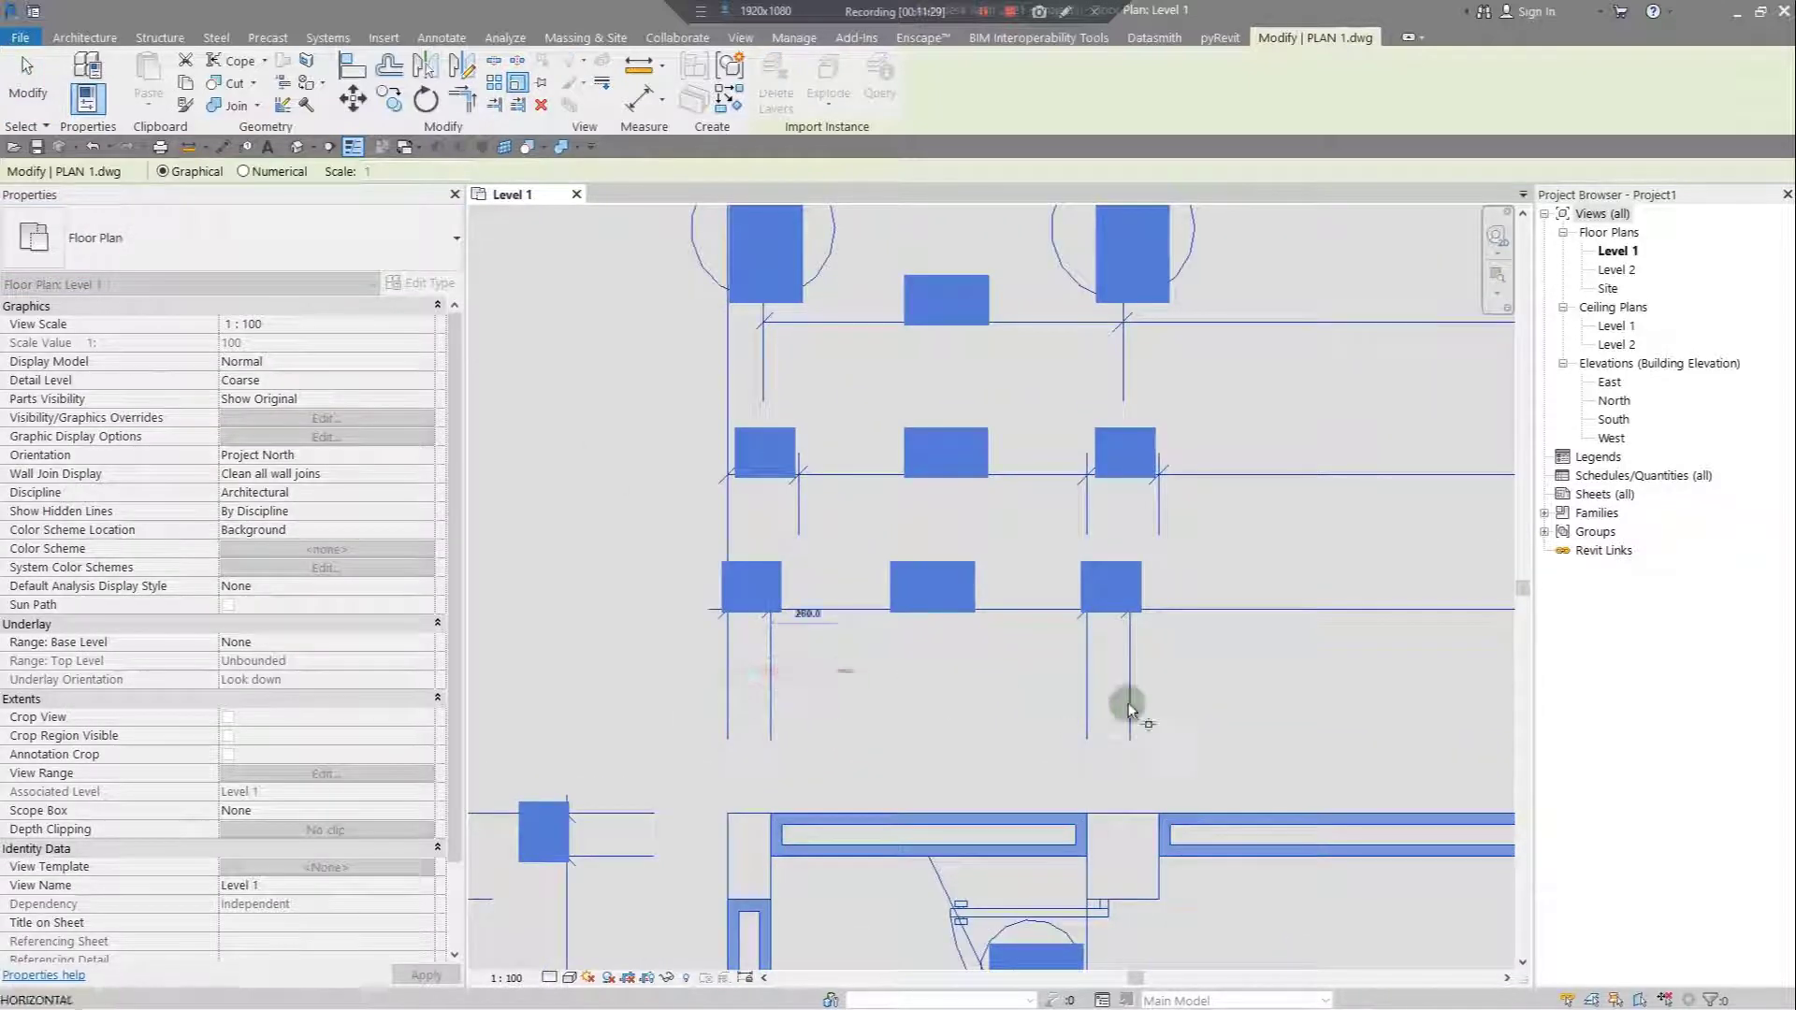
pyautogui.click(1086, 669)
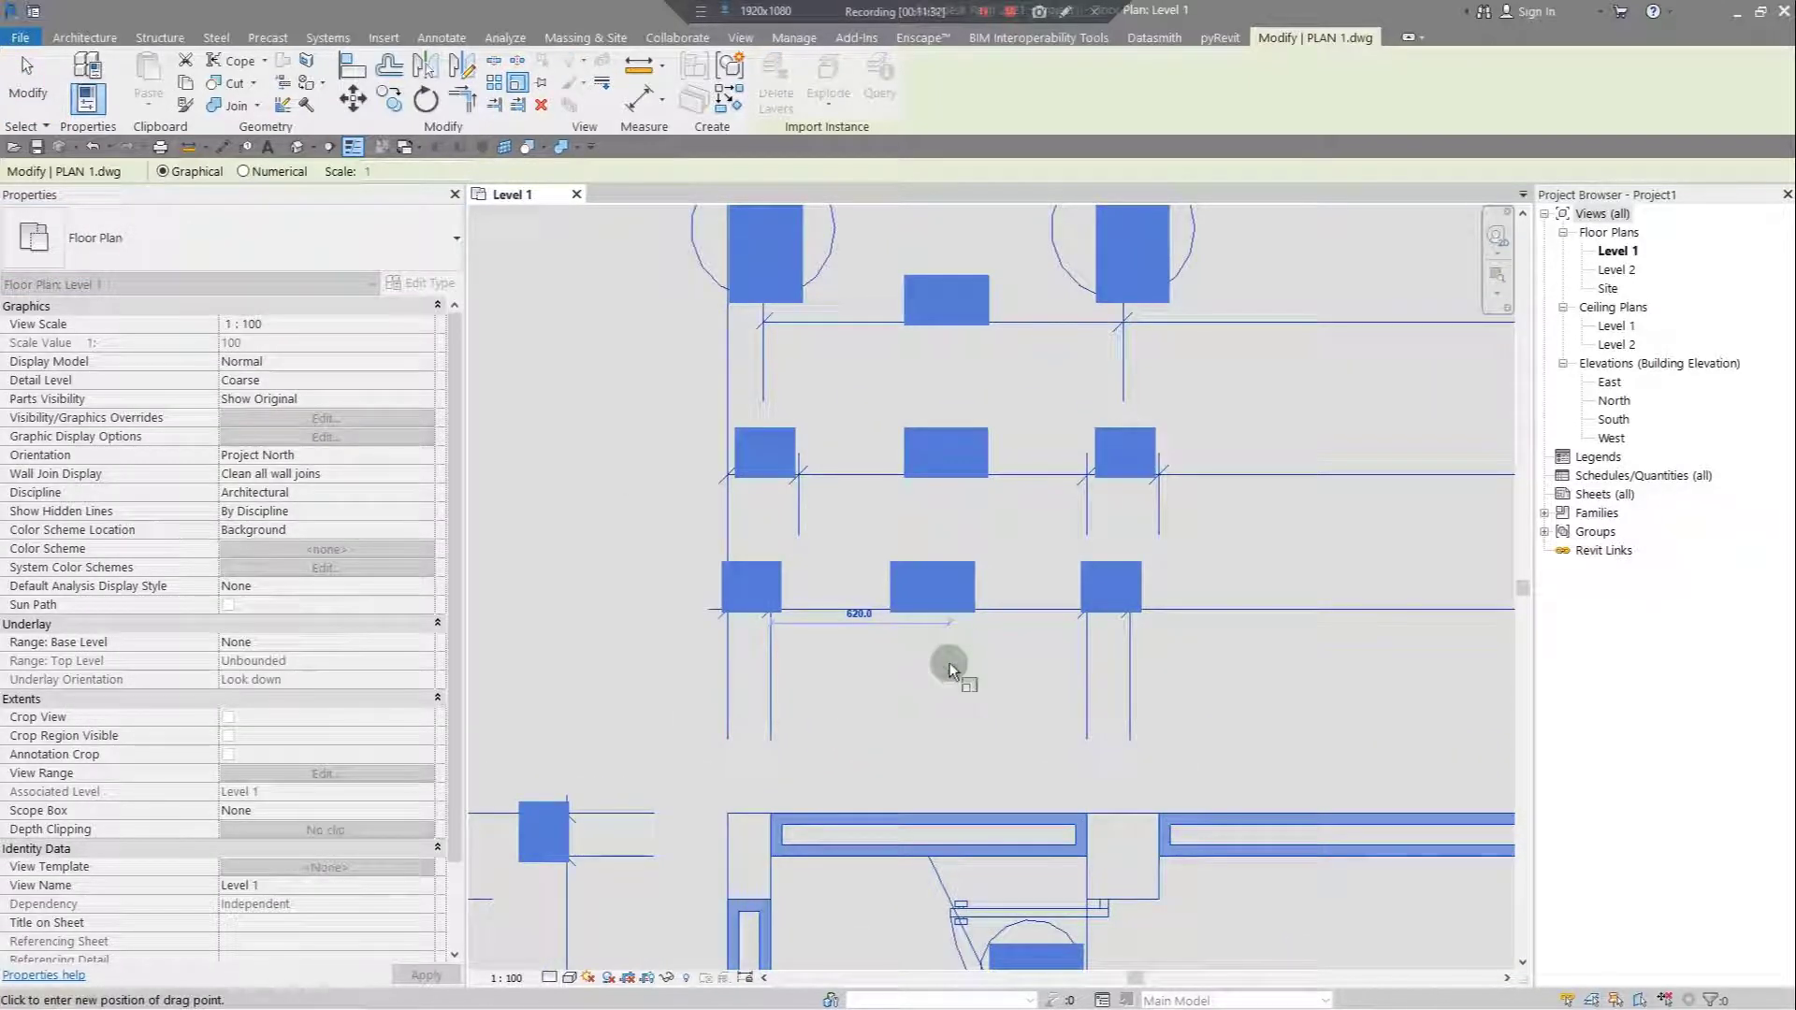
pyautogui.write('1100')
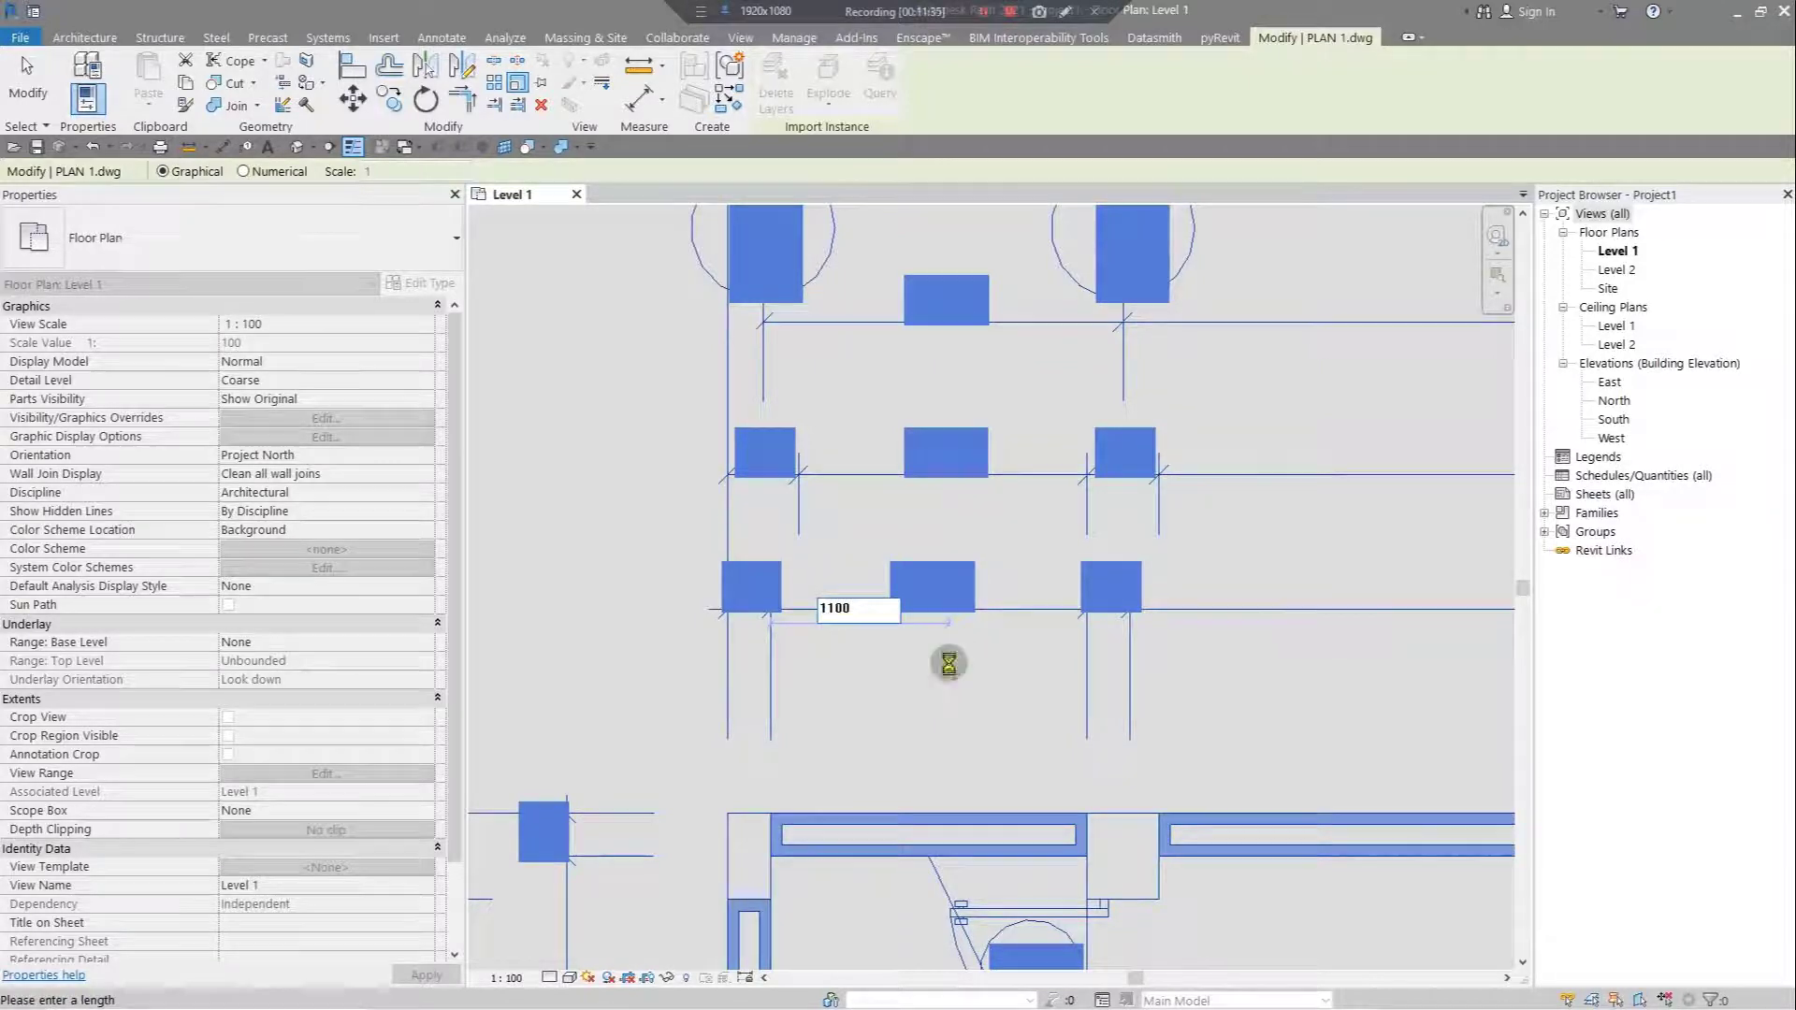
pyautogui.press('Return')
pyautogui.scroll(-5, 950, 655)
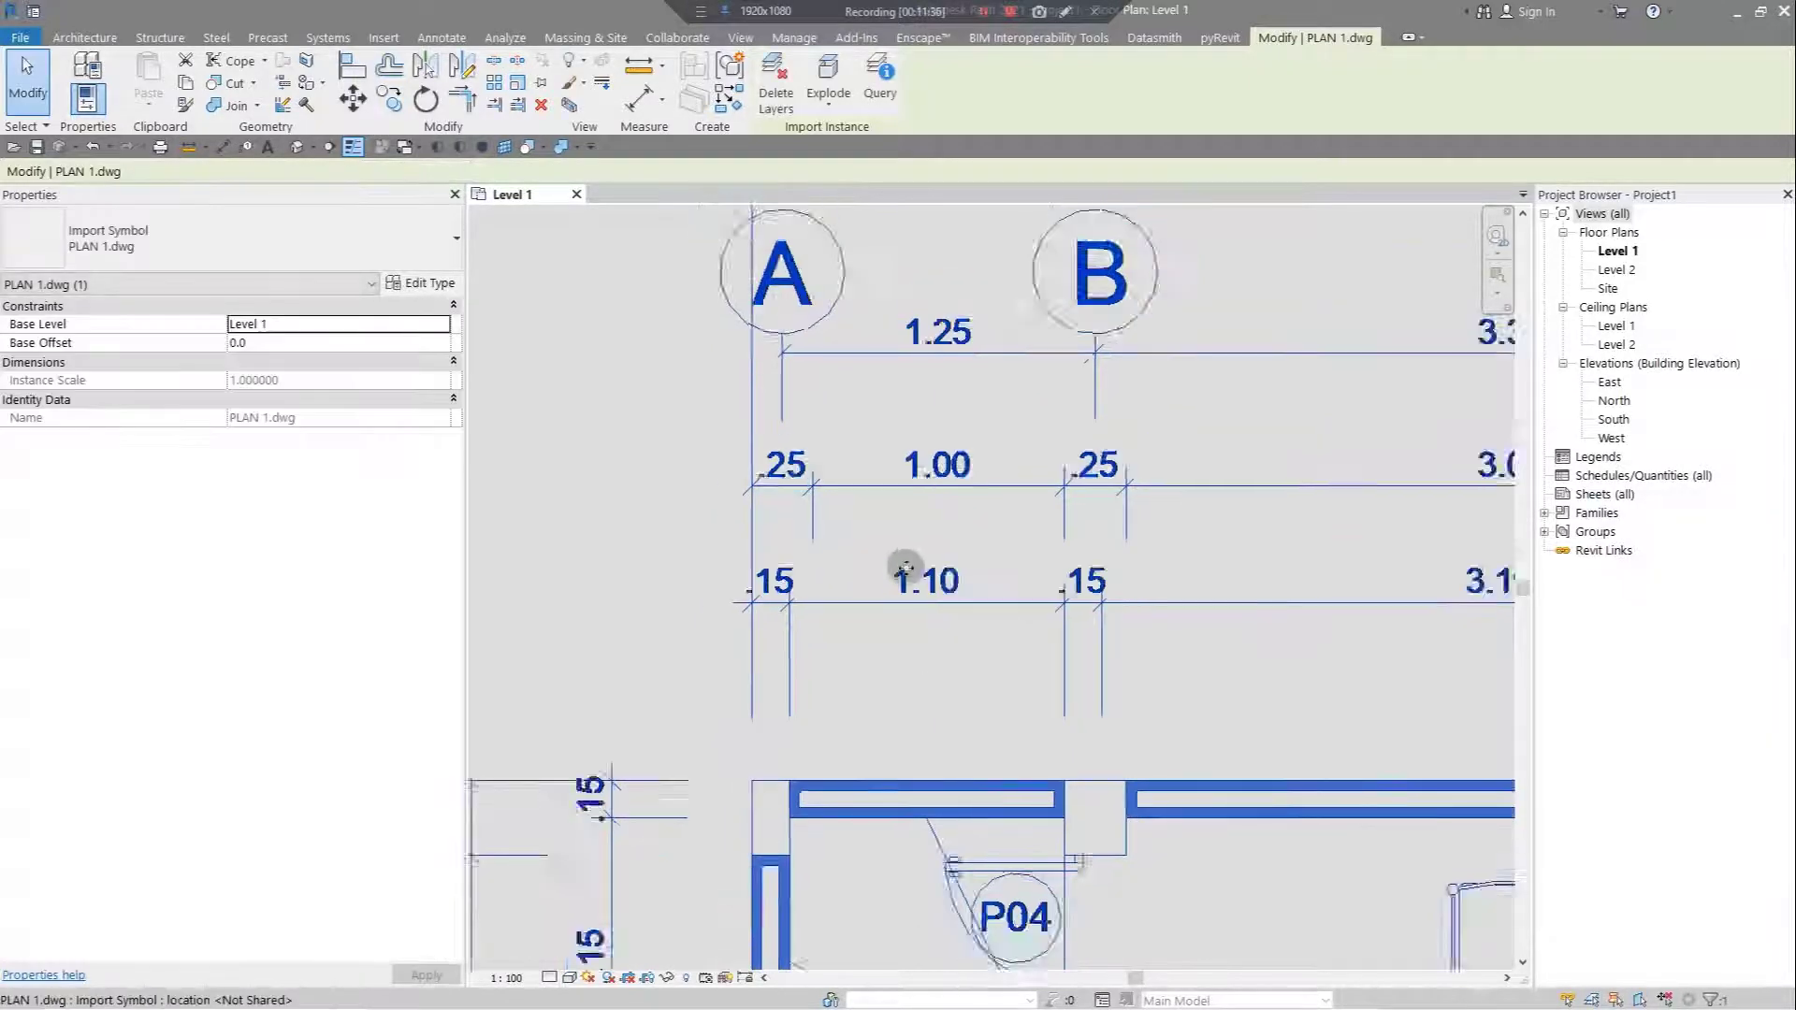
pyautogui.scroll(-4, 958, 631)
pyautogui.click(889, 776)
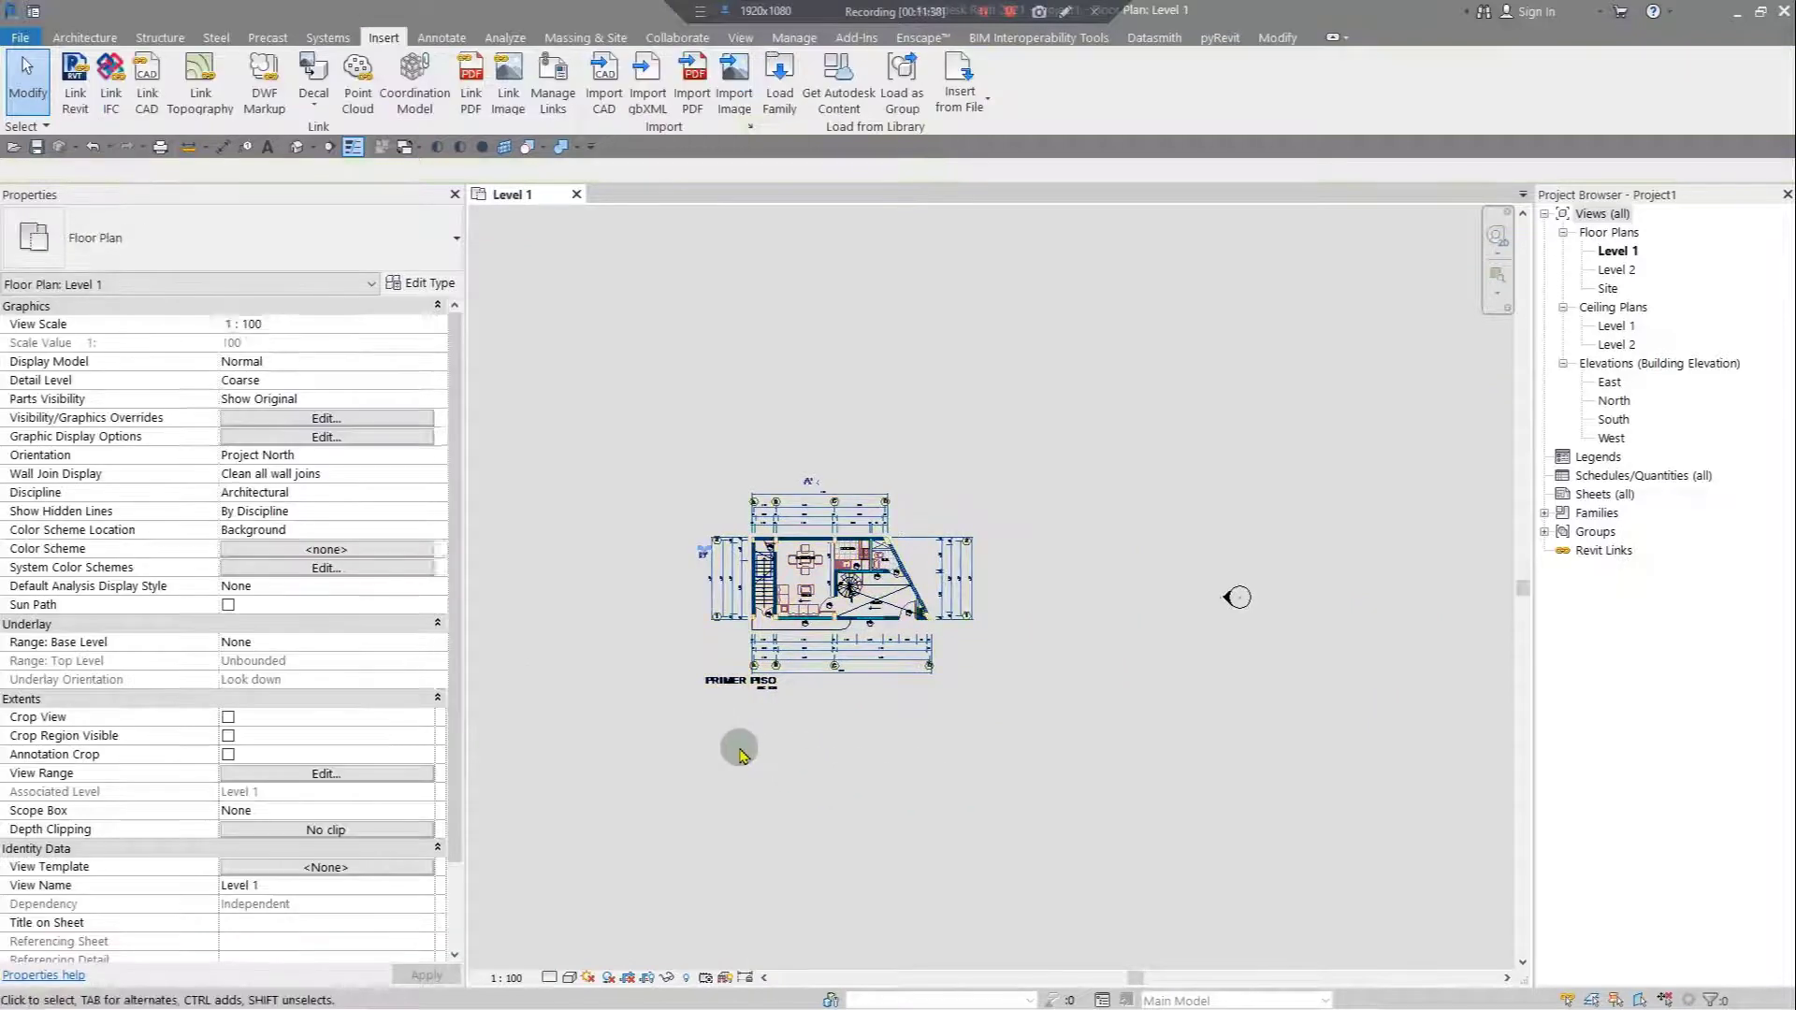
# - Review the scaled plan on Level 1 and the Explode command available for the import, leaving the plan unexploded and deselected
pyautogui.scroll(2, 747, 783)
pyautogui.scroll(4, 1188, 281)
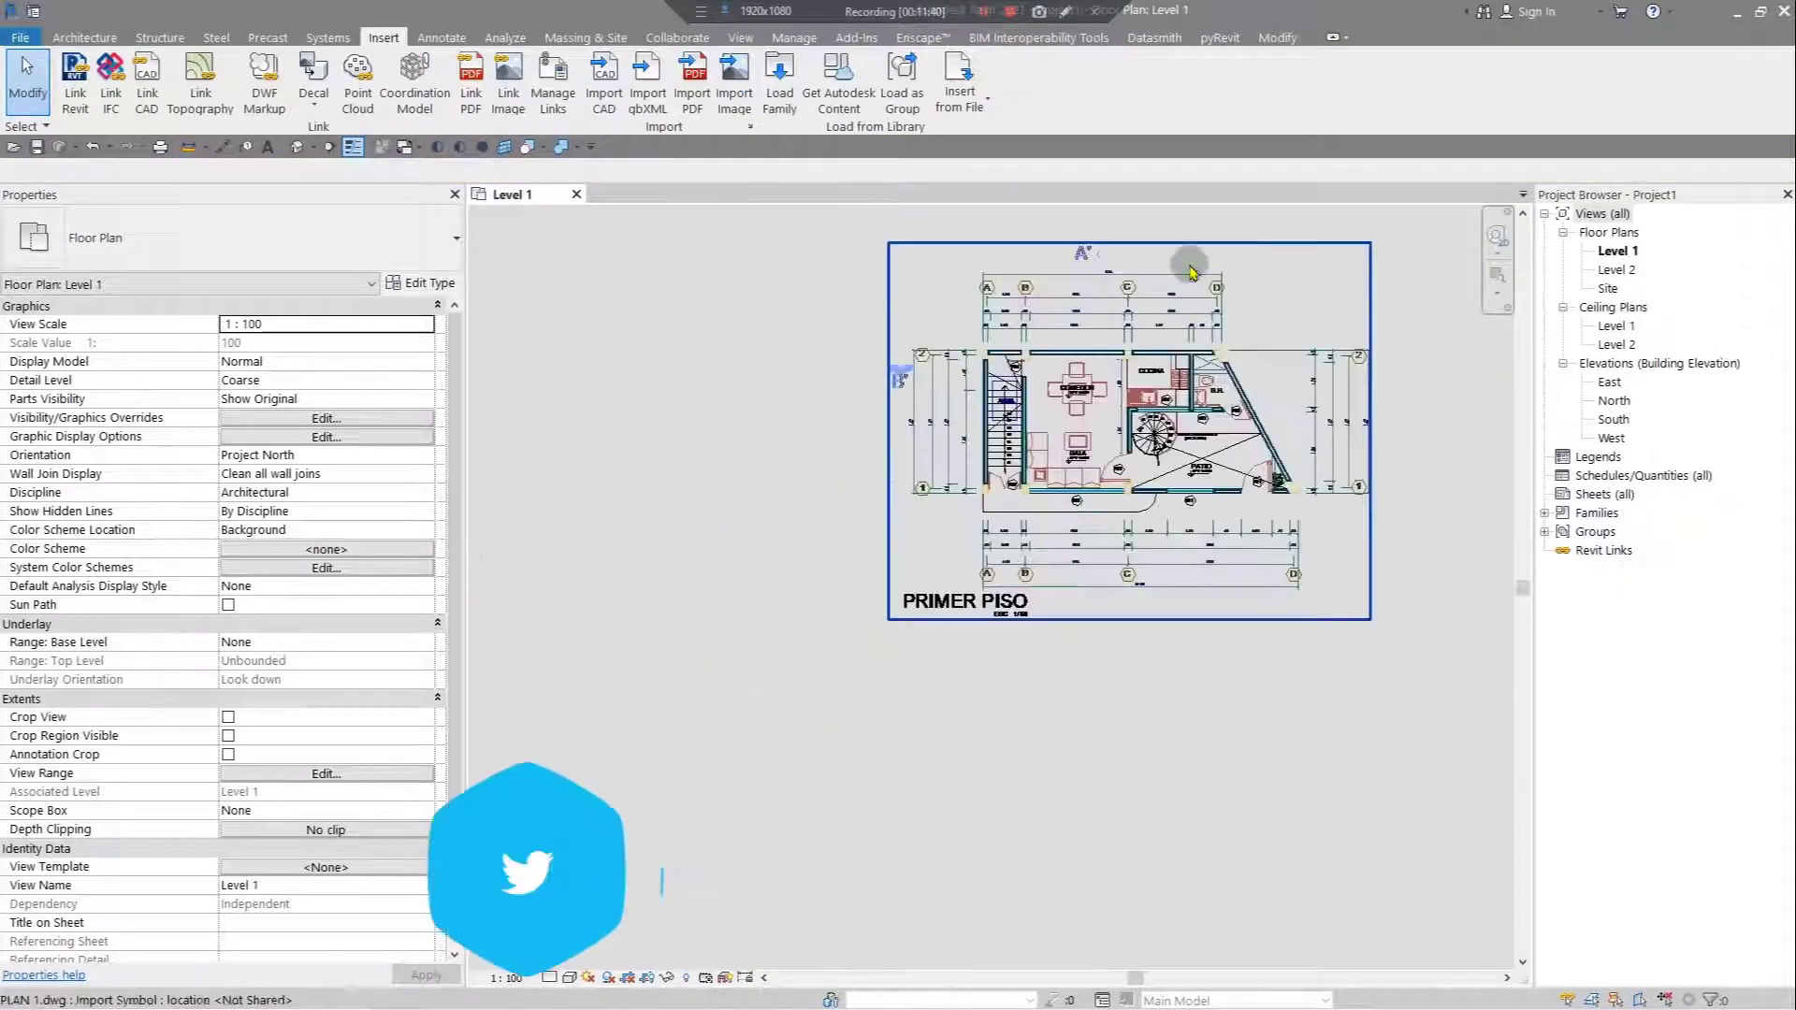
pyautogui.moveTo(1133, 318)
pyautogui.mouseDown(button='middle')
pyautogui.moveTo(1030, 340)
pyautogui.moveTo(1126, 345)
pyautogui.moveTo(954, 421)
pyautogui.mouseUp(button='middle')
pyautogui.click(954, 421)
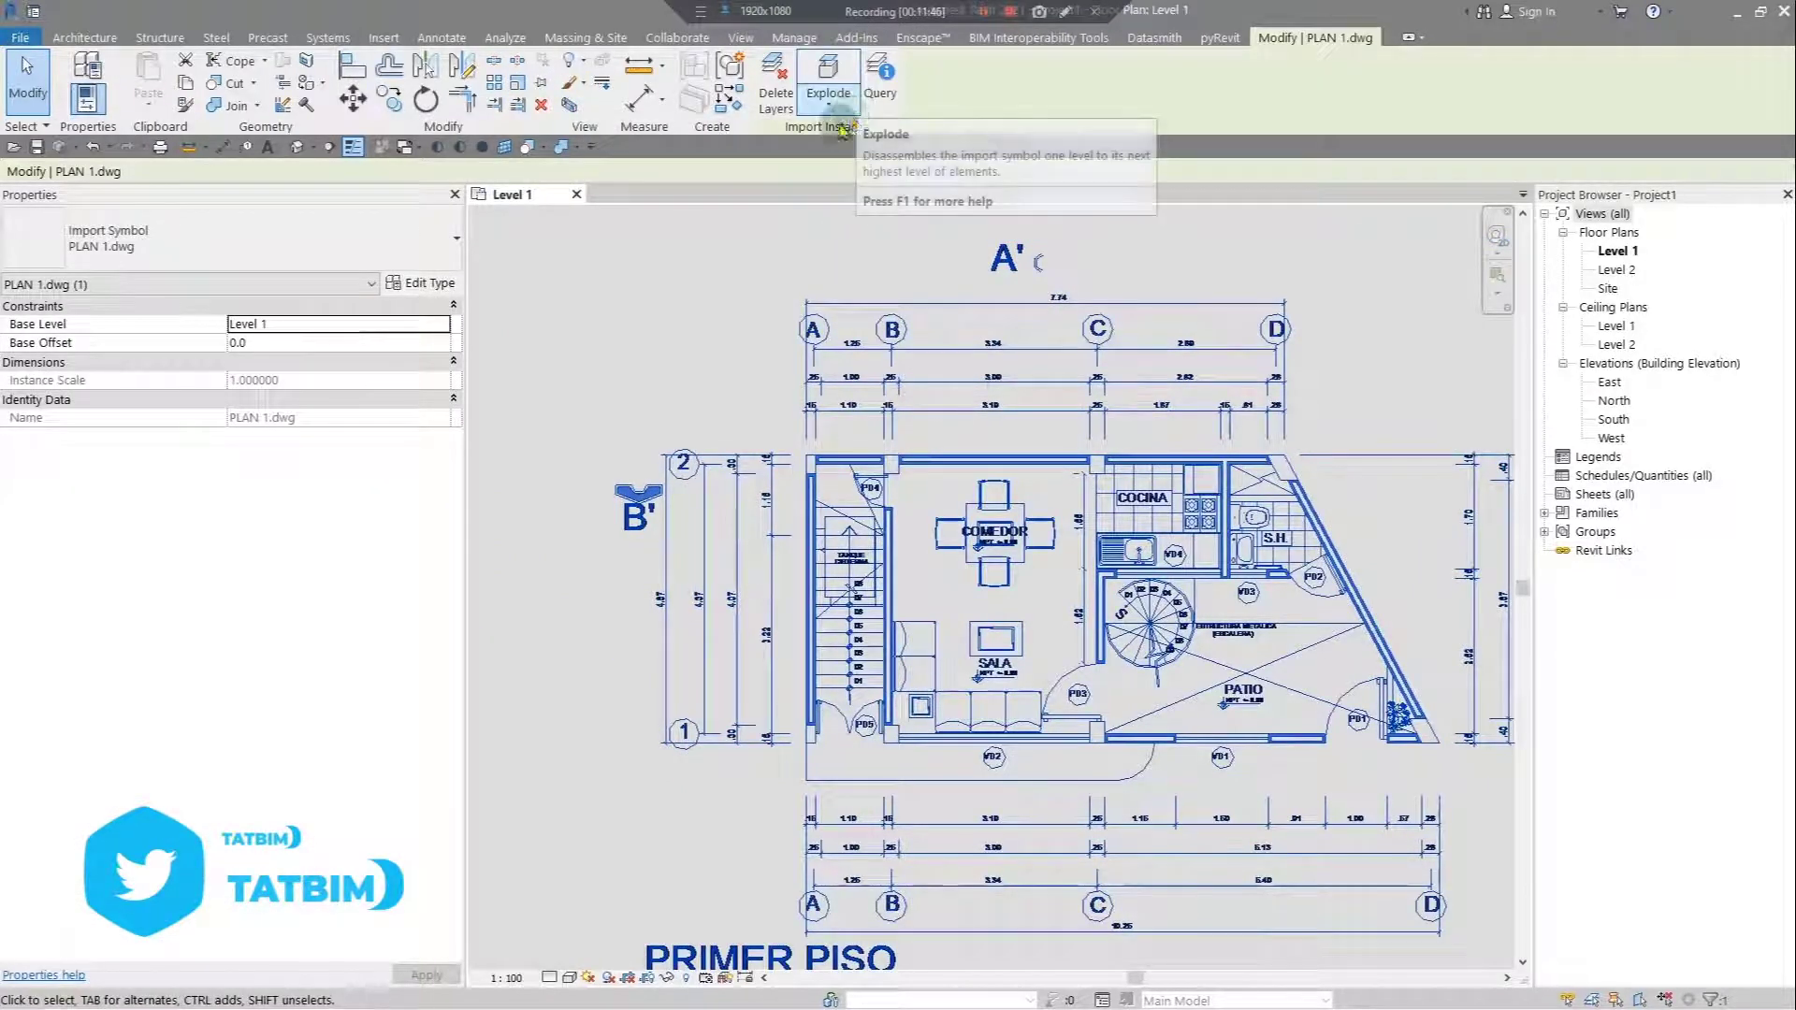
pyautogui.scroll(-3, 1354, 440)
pyautogui.moveTo(1269, 624); pyautogui.dragTo(979, 914, button='middle')
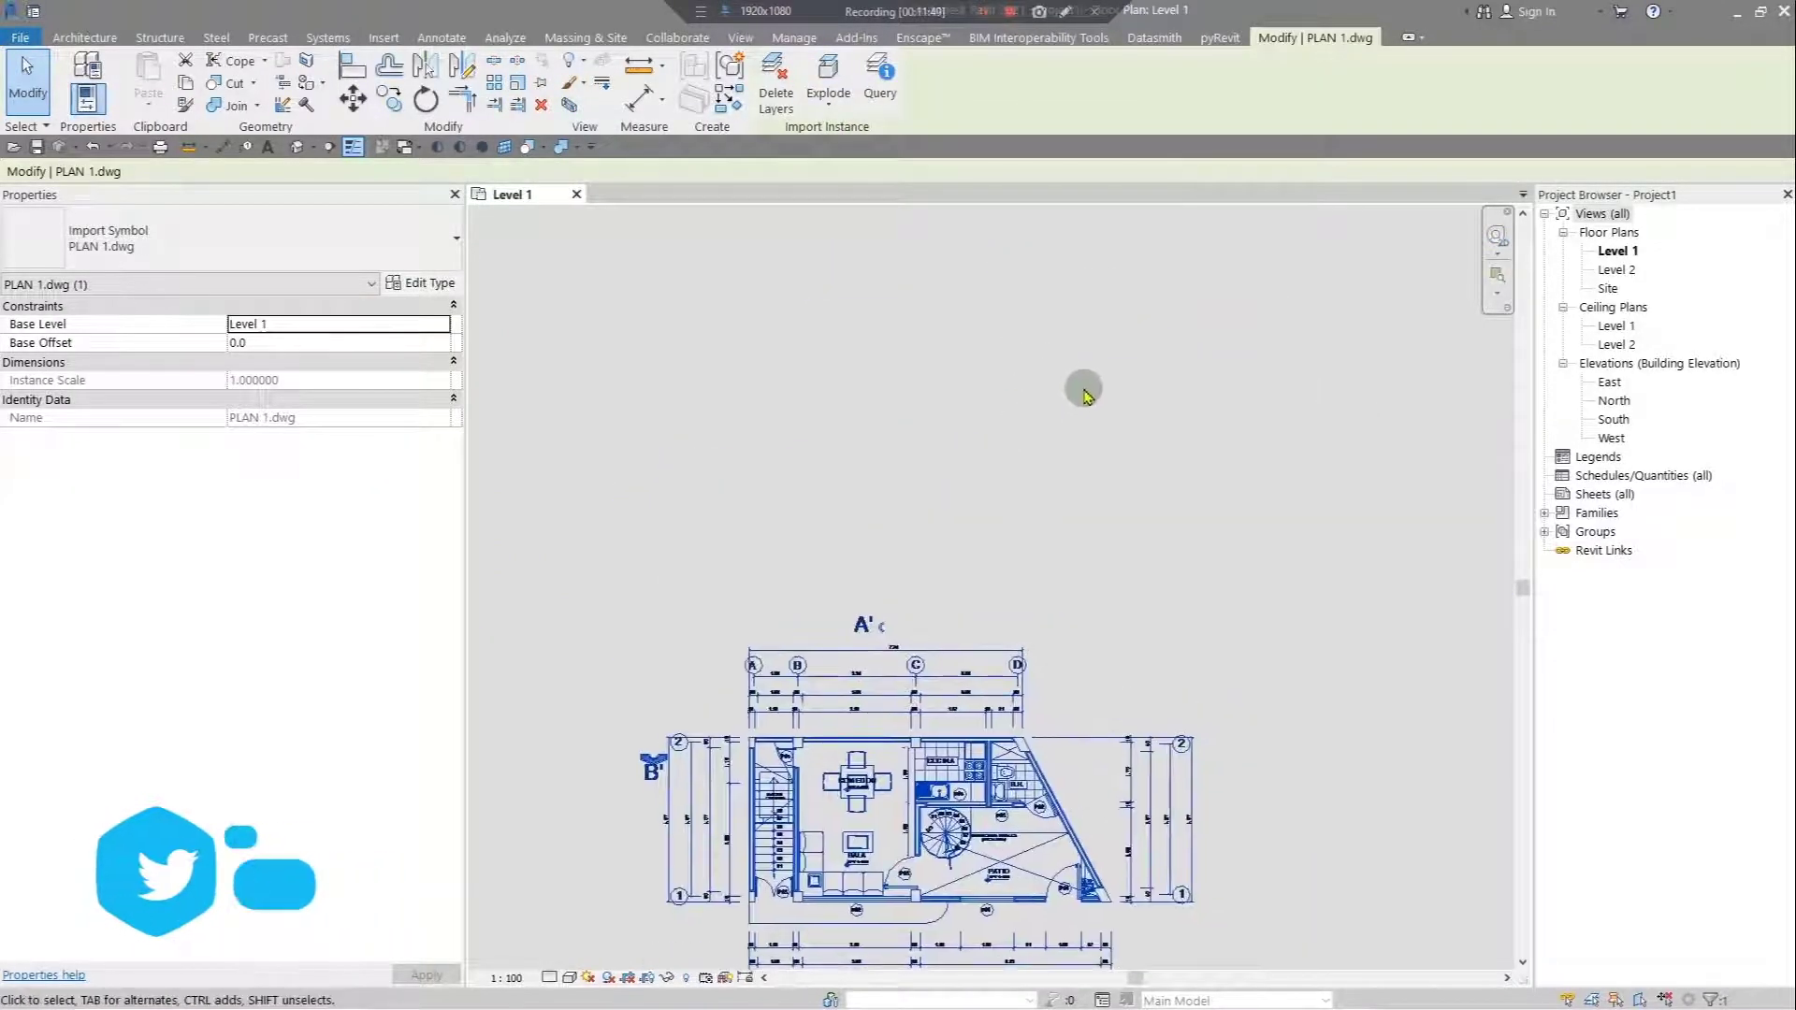
pyautogui.click(1077, 389)
pyautogui.scroll(-2, 1075, 449)
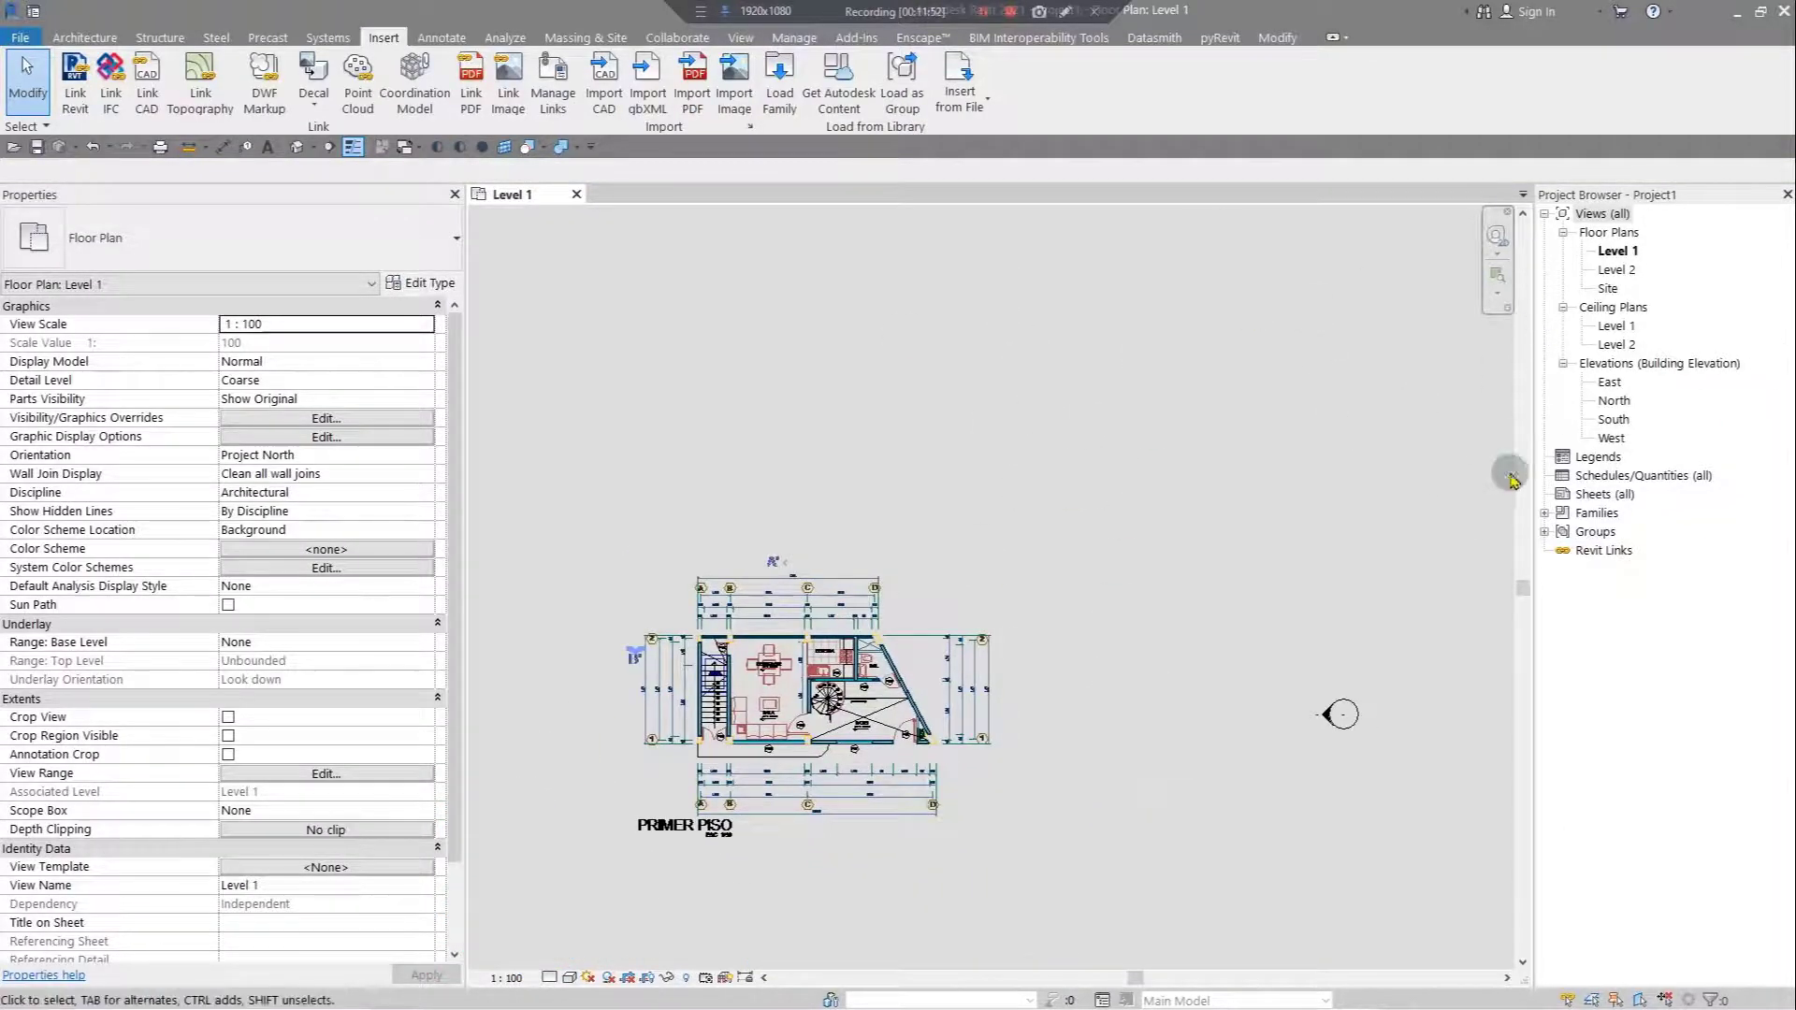
# - Open the Level 2 floor plan view
pyautogui.doubleClick(1616, 269)
pyautogui.scroll(5, 733, 621)
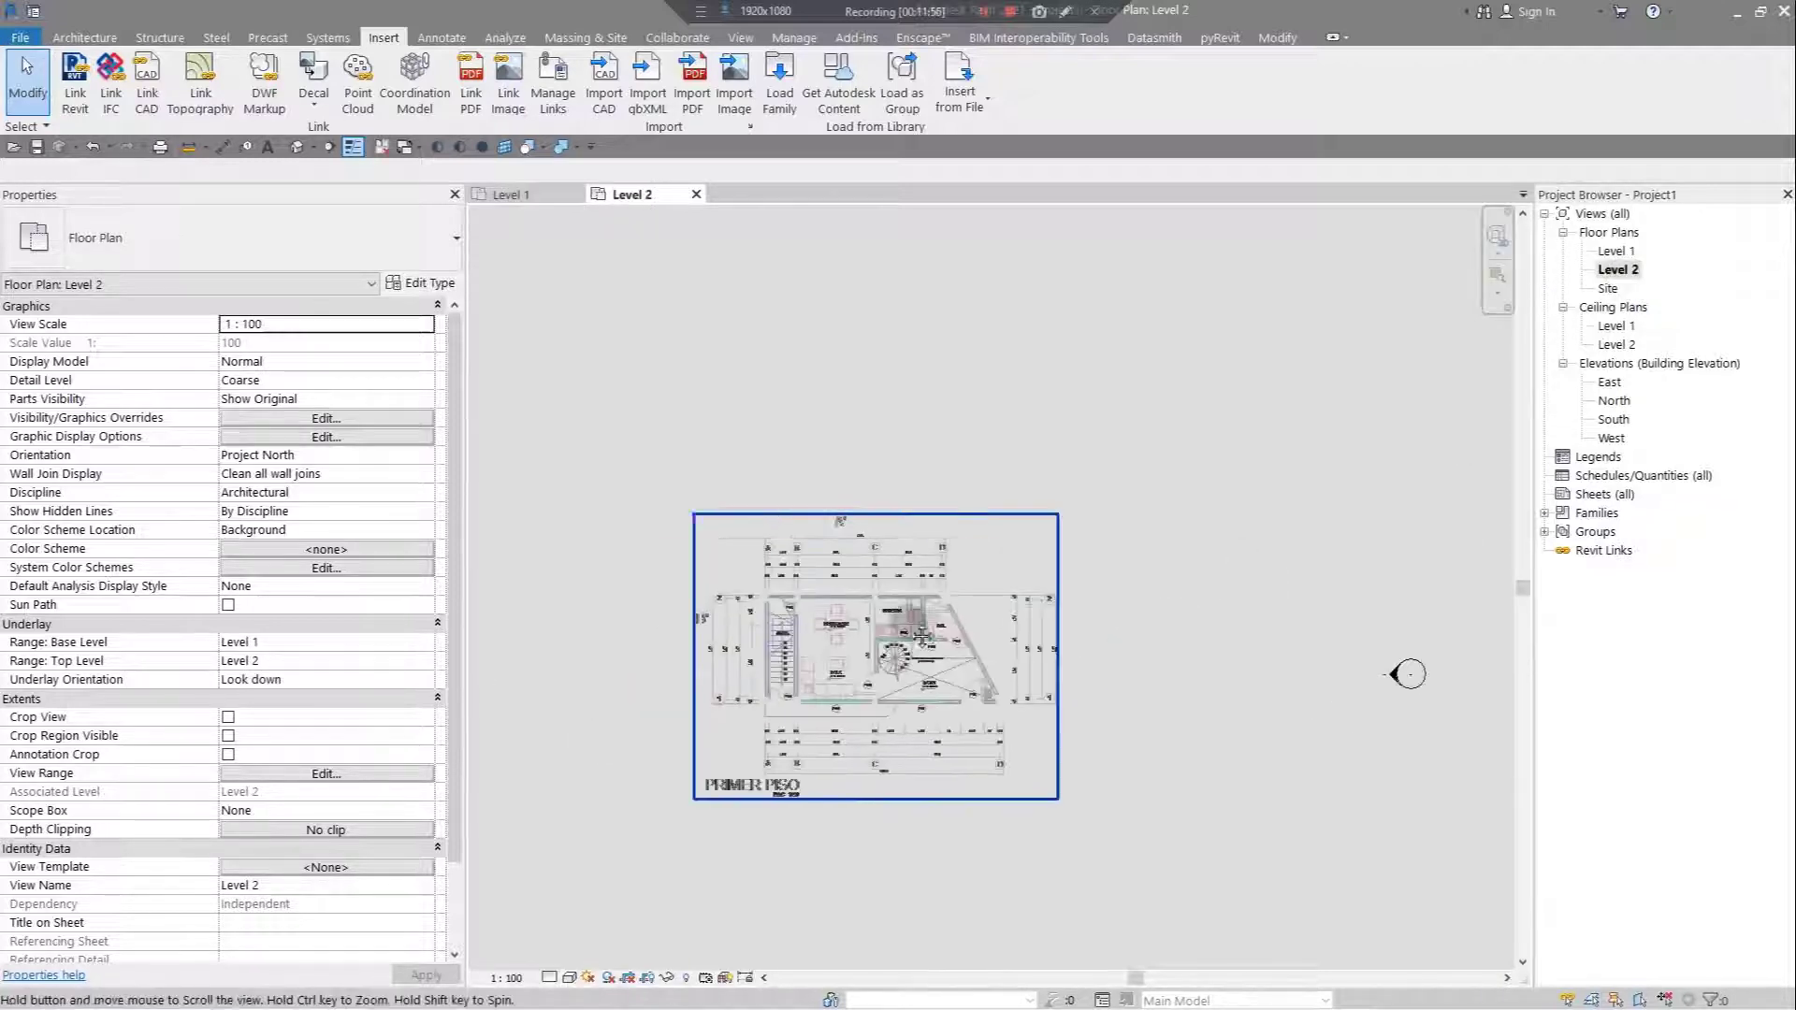
# - Import PLAN 2.dwg into Level 2 as current view only, in metres with Manual - Origin positioning, placing it clear of the first-floor plan
pyautogui.scroll(1, 945, 514)
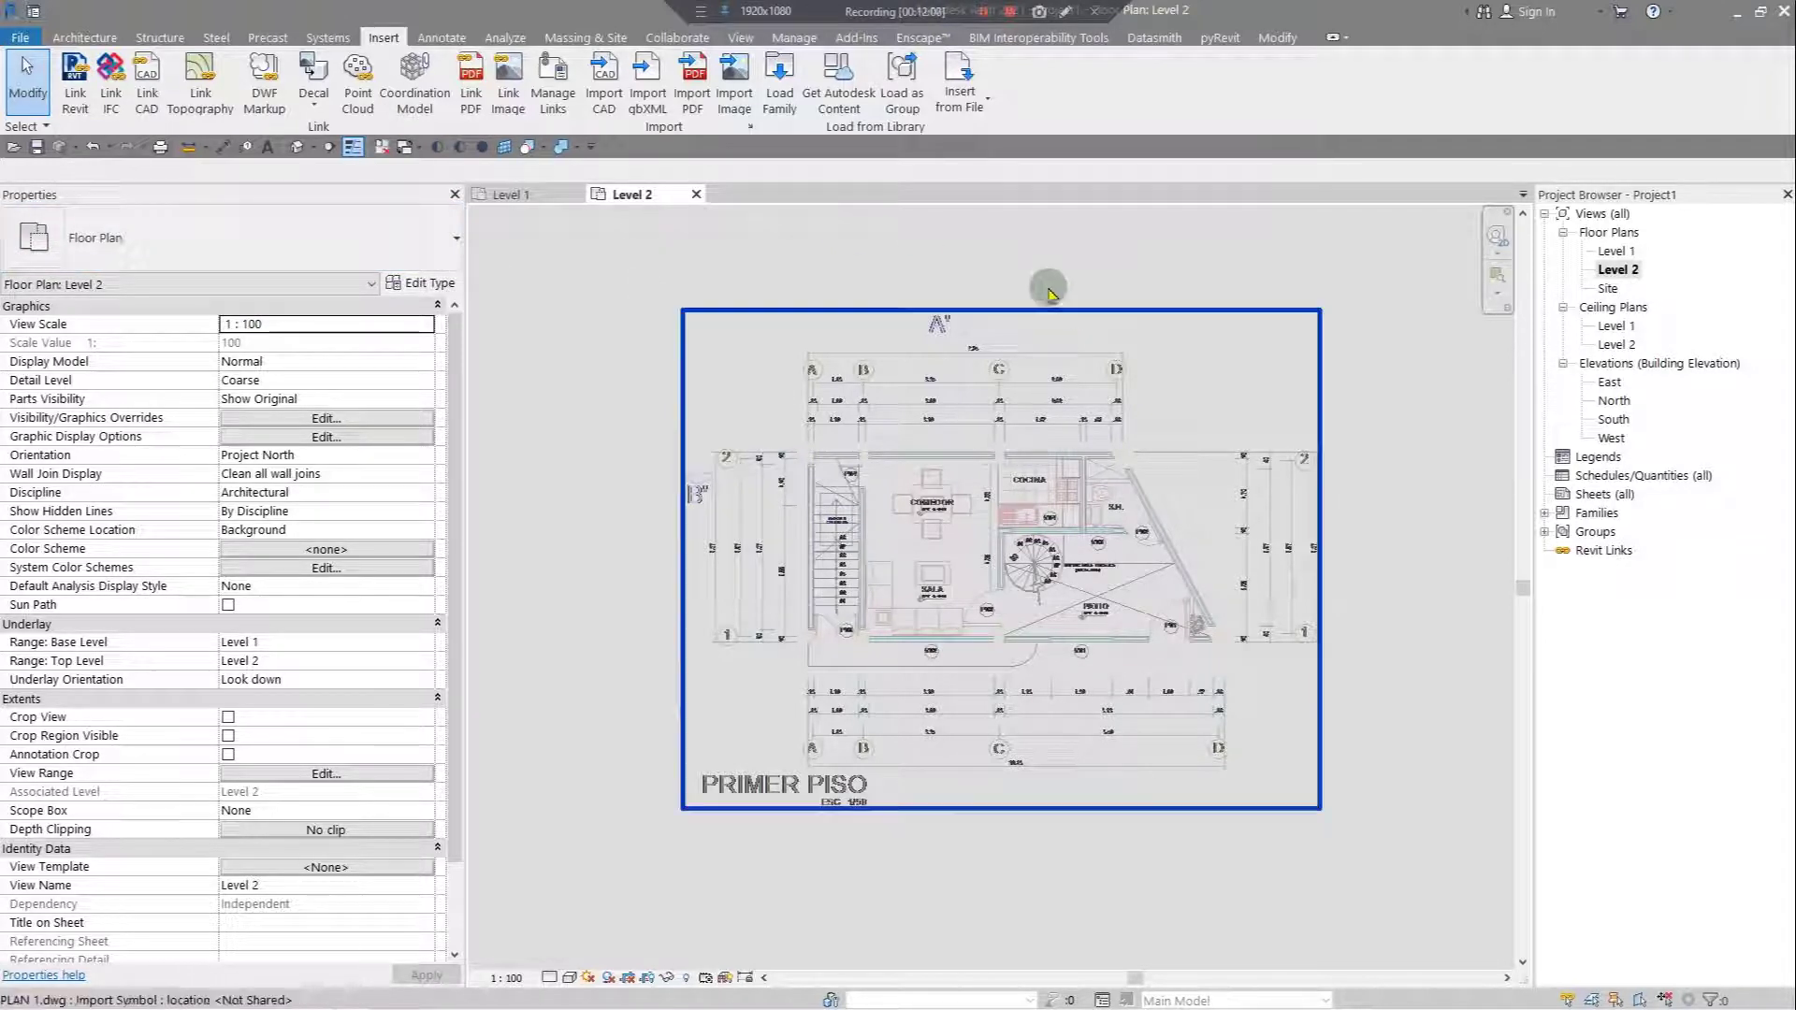
pyautogui.moveTo(802, 272); pyautogui.dragTo(858, 347, button='middle')
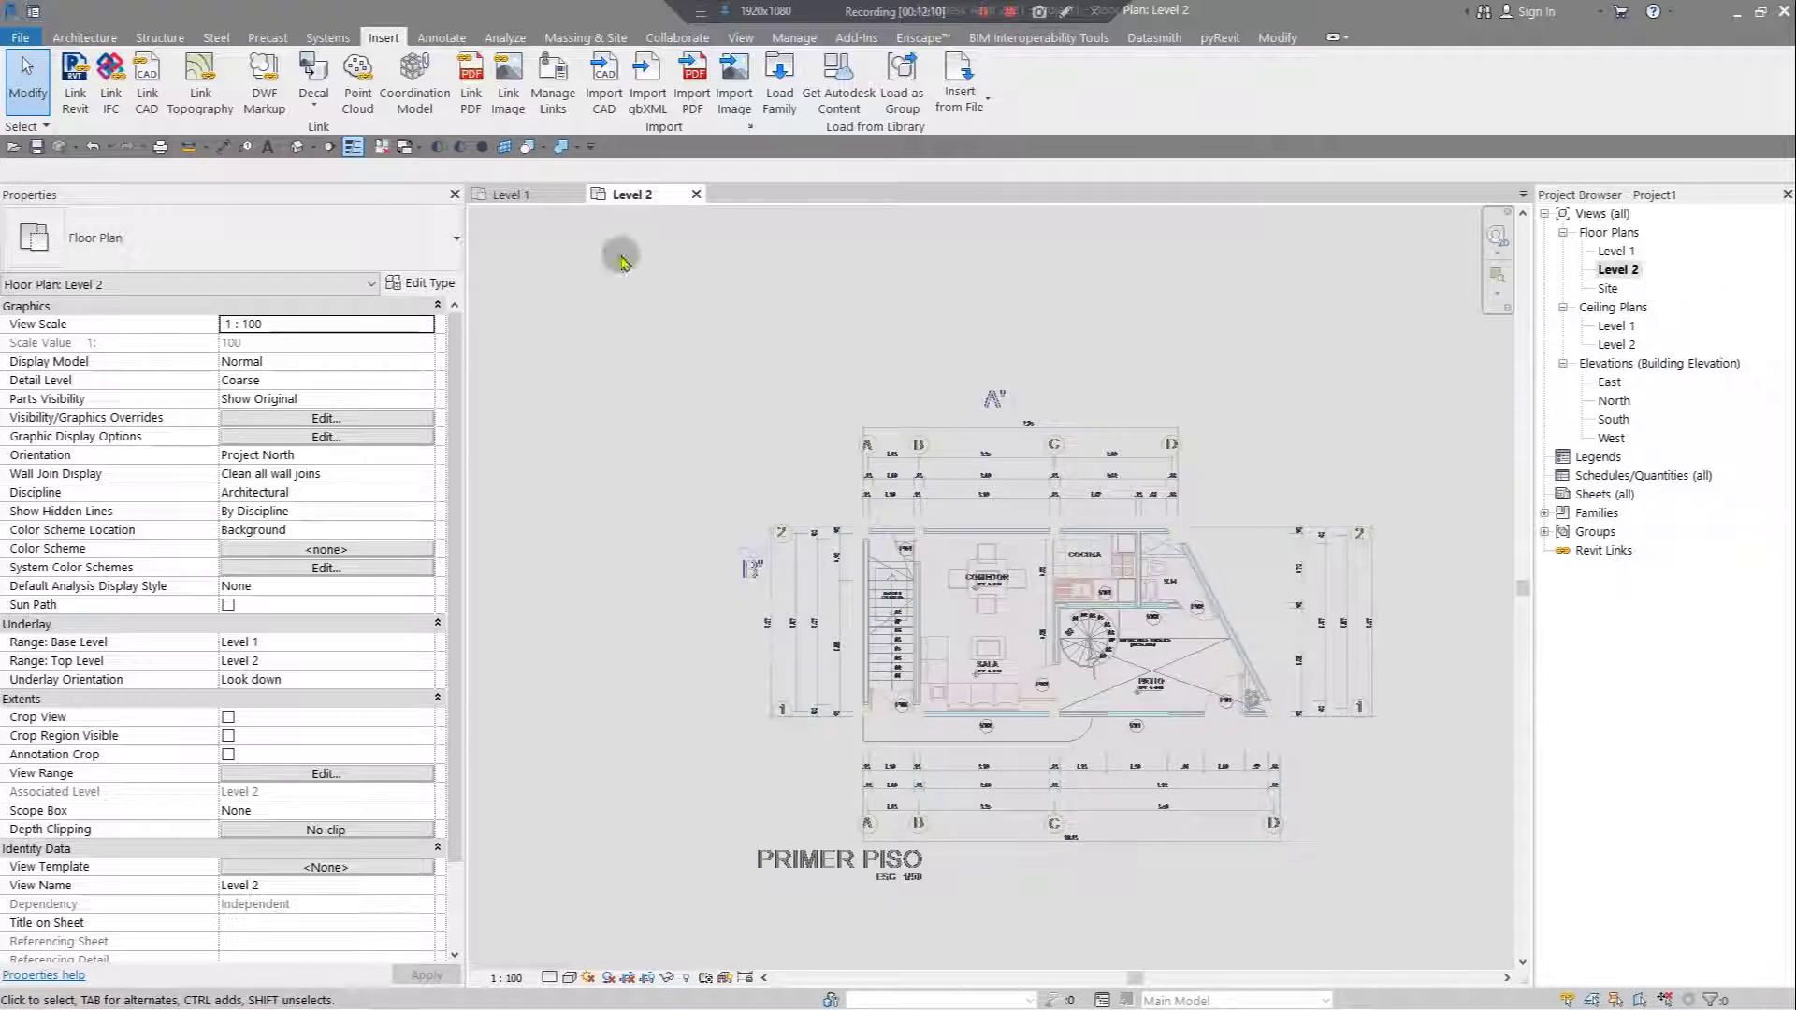
pyautogui.click(604, 83)
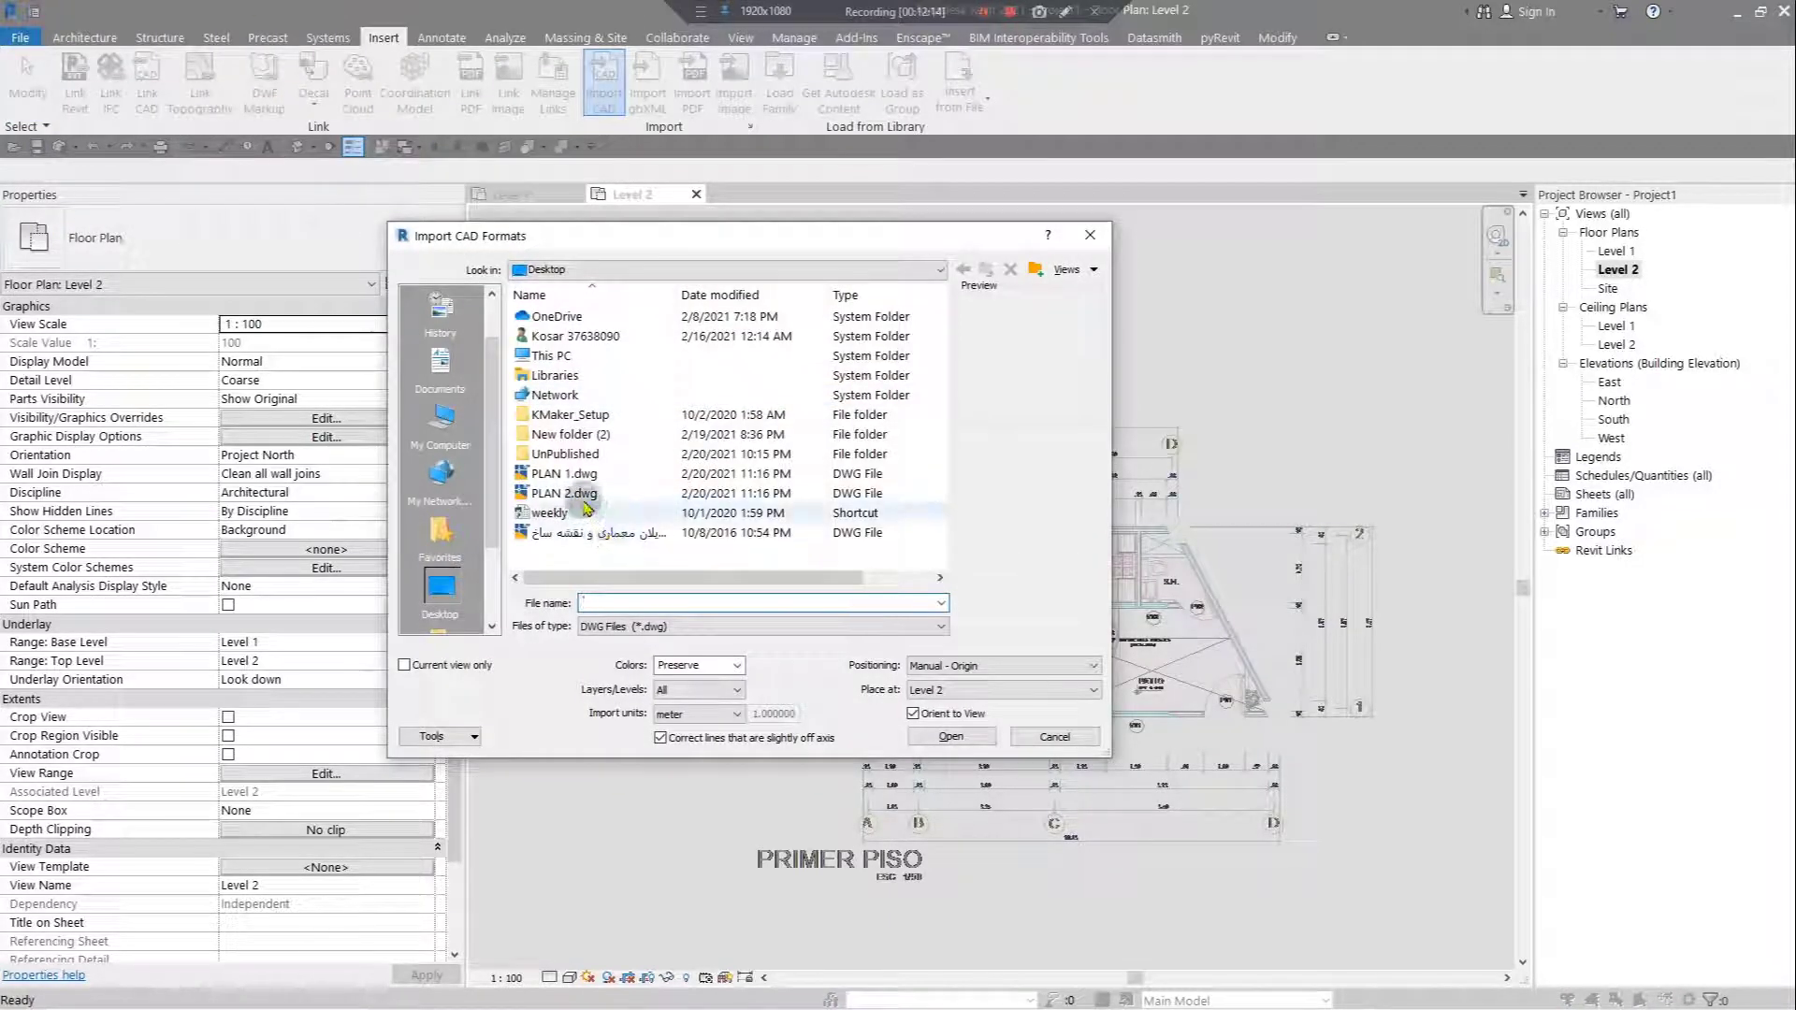
pyautogui.click(566, 492)
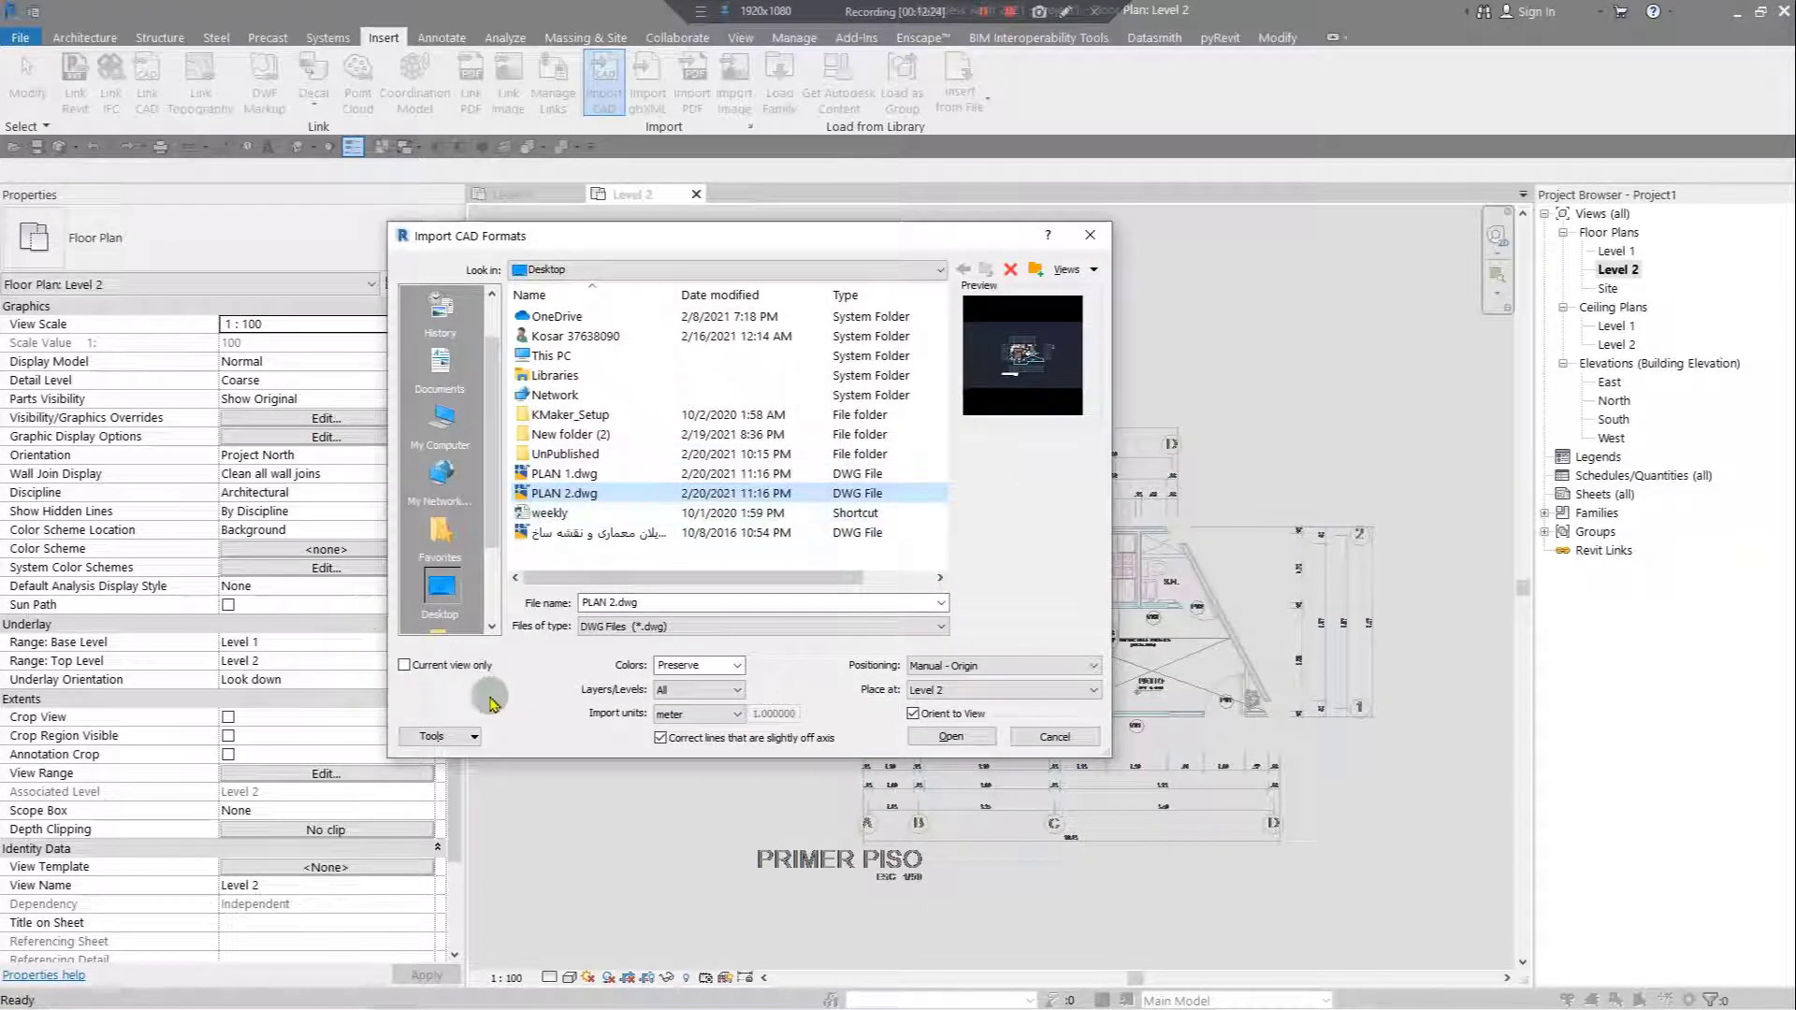
pyautogui.click(444, 665)
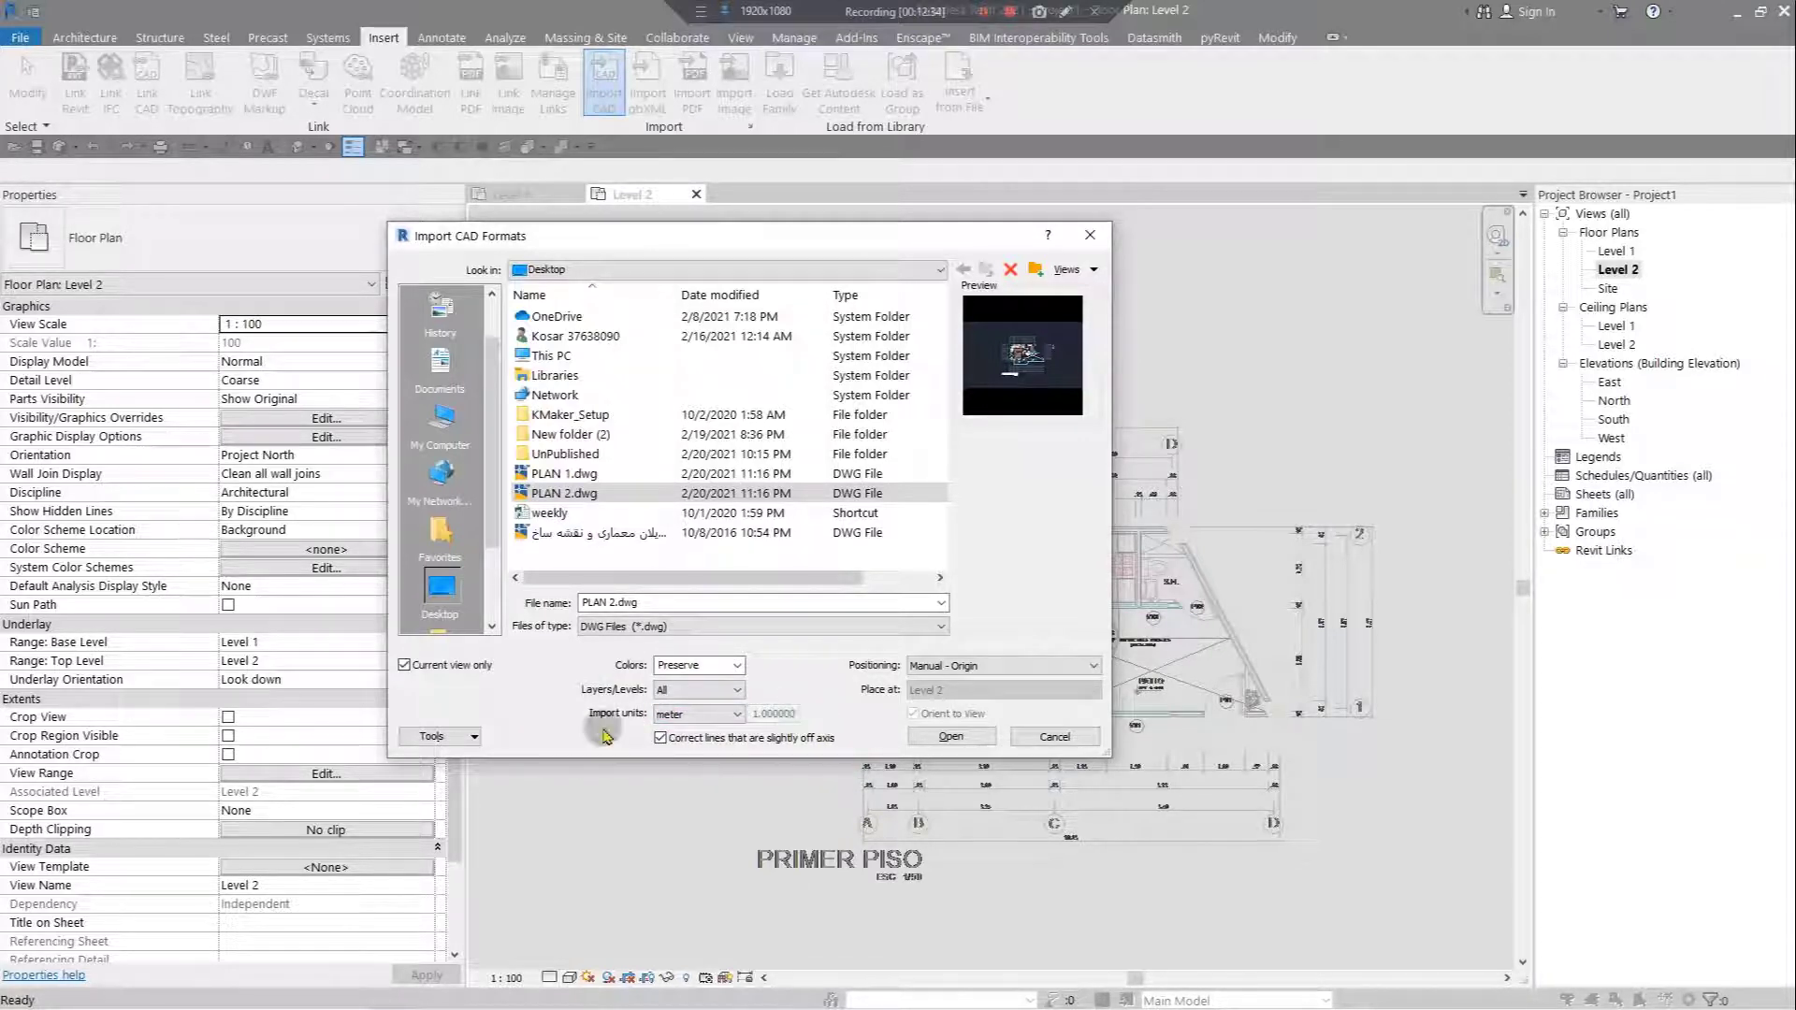
pyautogui.click(975, 743)
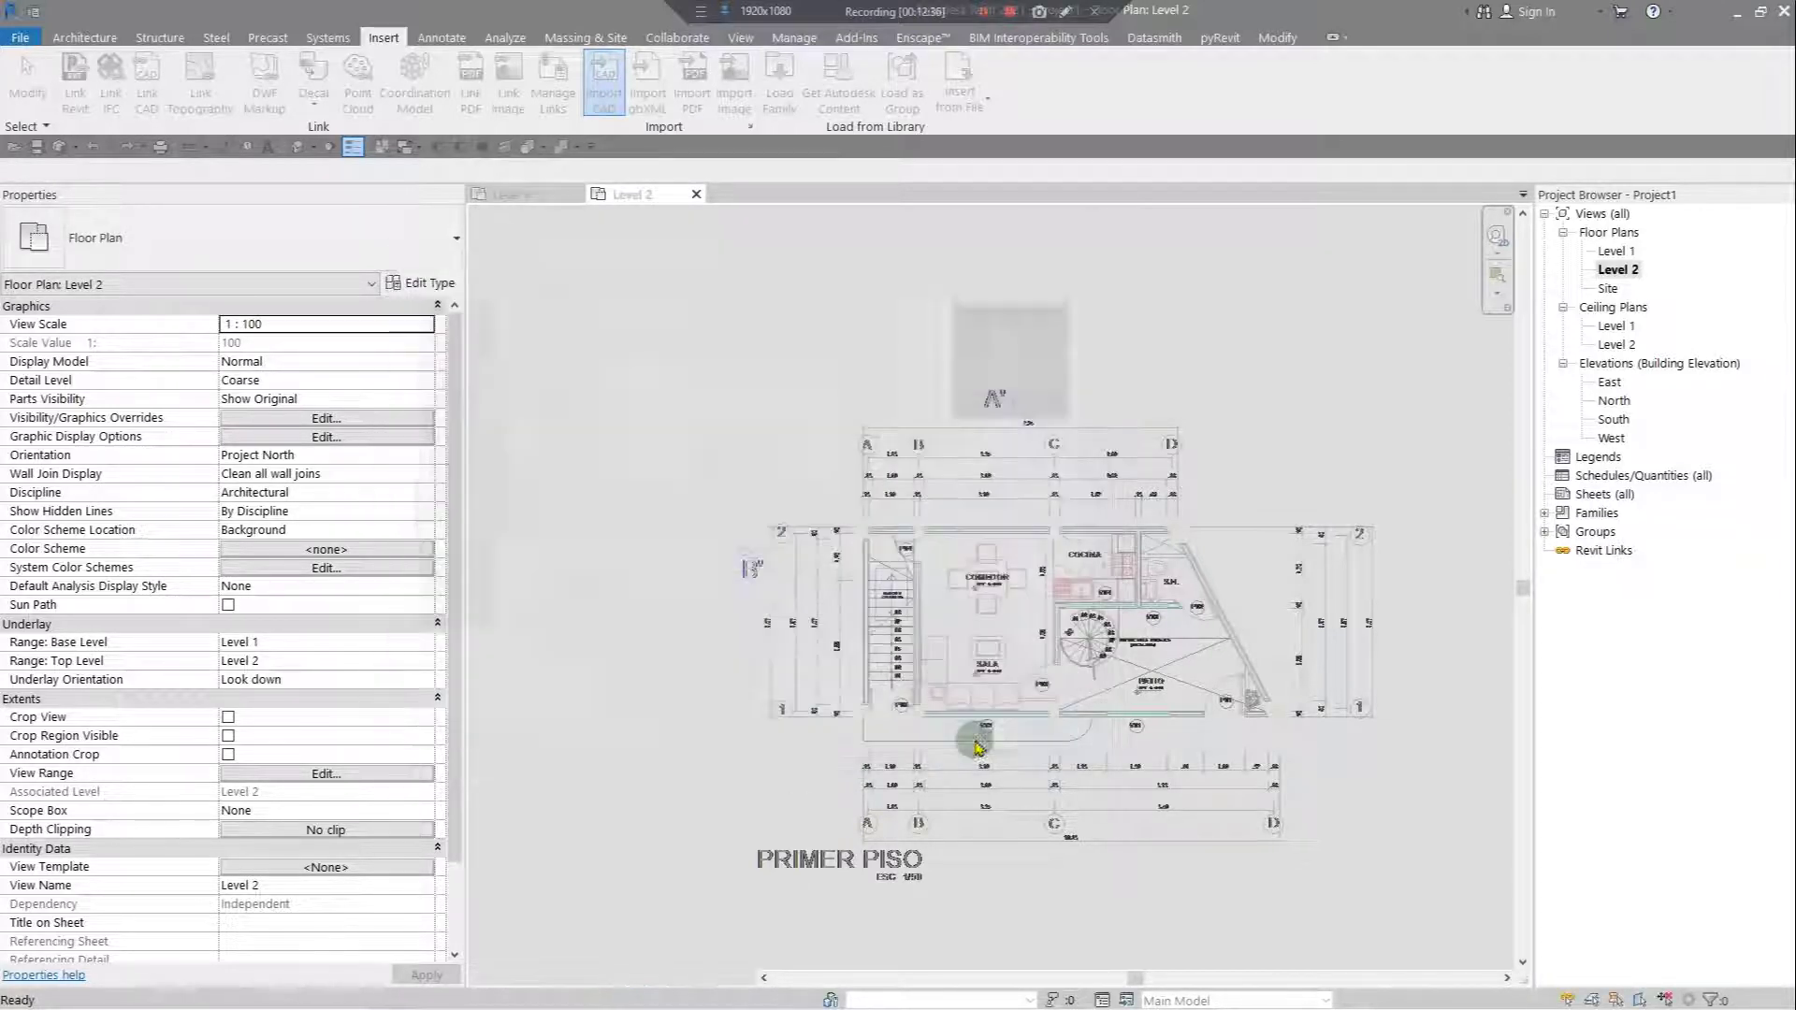
pyautogui.scroll(-2, 923, 765)
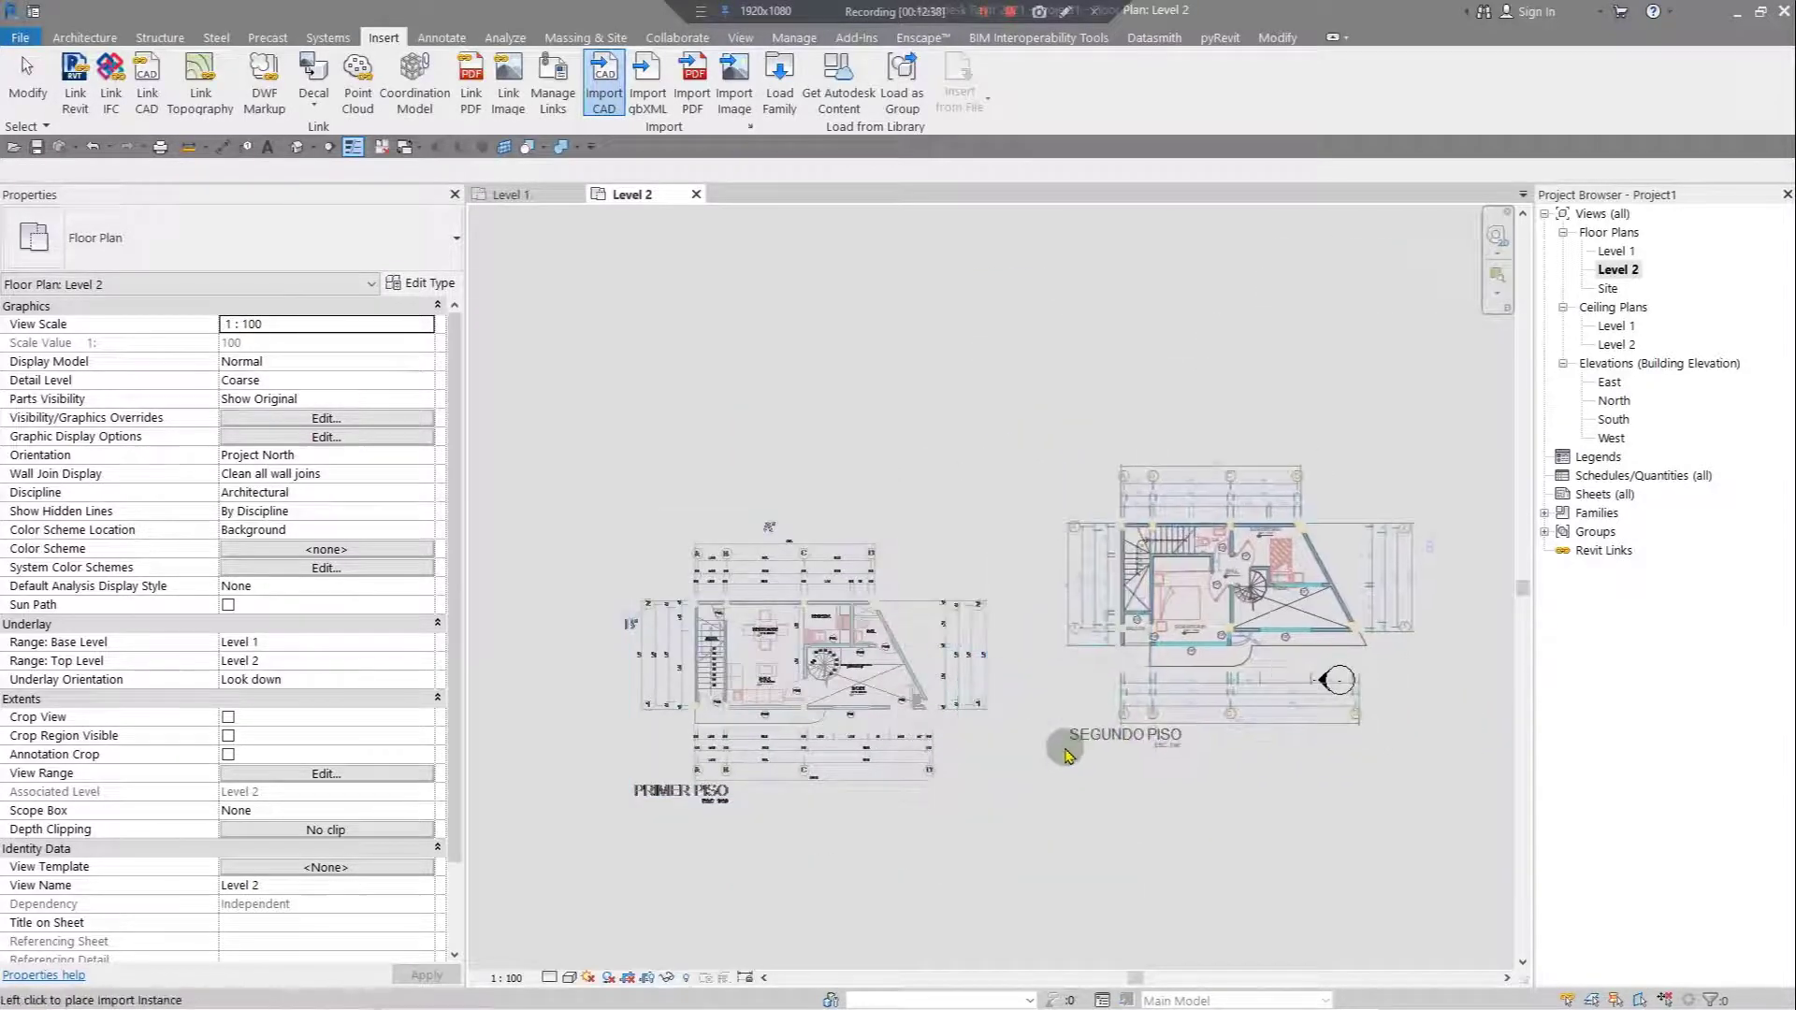
pyautogui.click(1083, 763)
# - Align PLAN 2.dwg horizontally with PLAN 1.dwg by matching their grid A extension lines
pyautogui.moveTo(974, 940); pyautogui.dragTo(1092, 904, button='middle')
pyautogui.scroll(6, 896, 566)
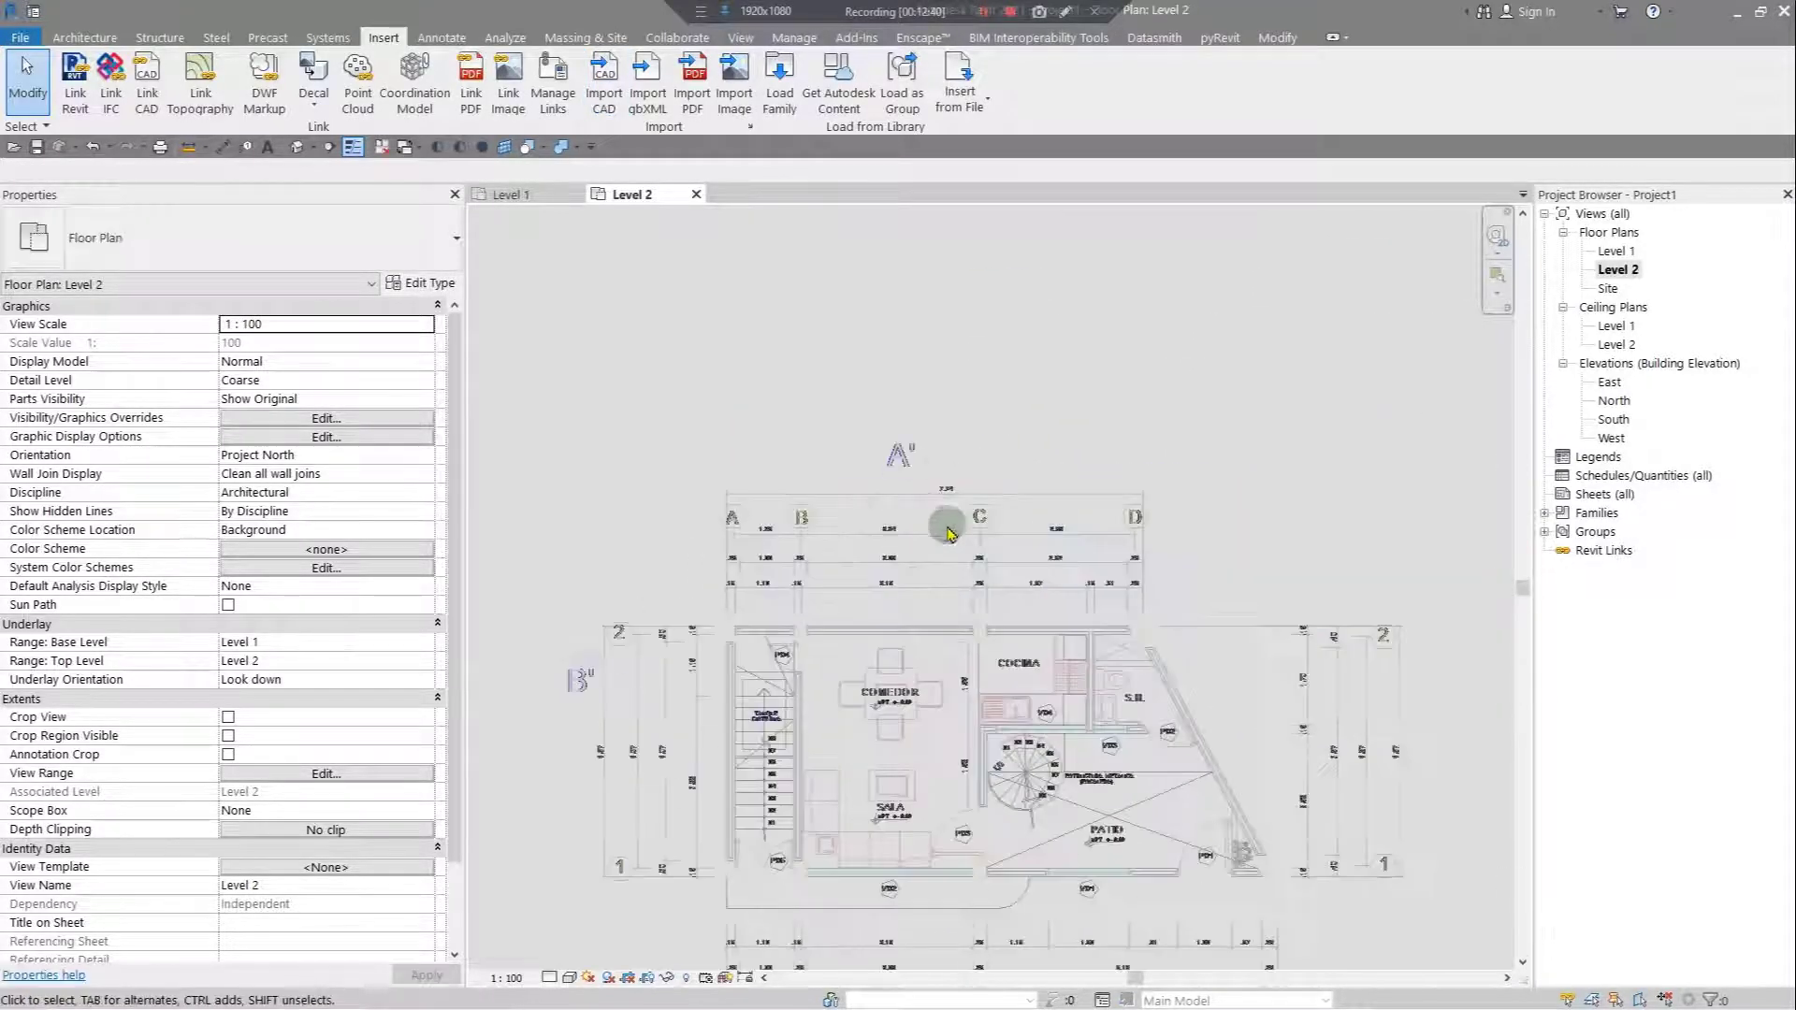
pyautogui.scroll(-3, 827, 629)
pyautogui.scroll(-3, 827, 630)
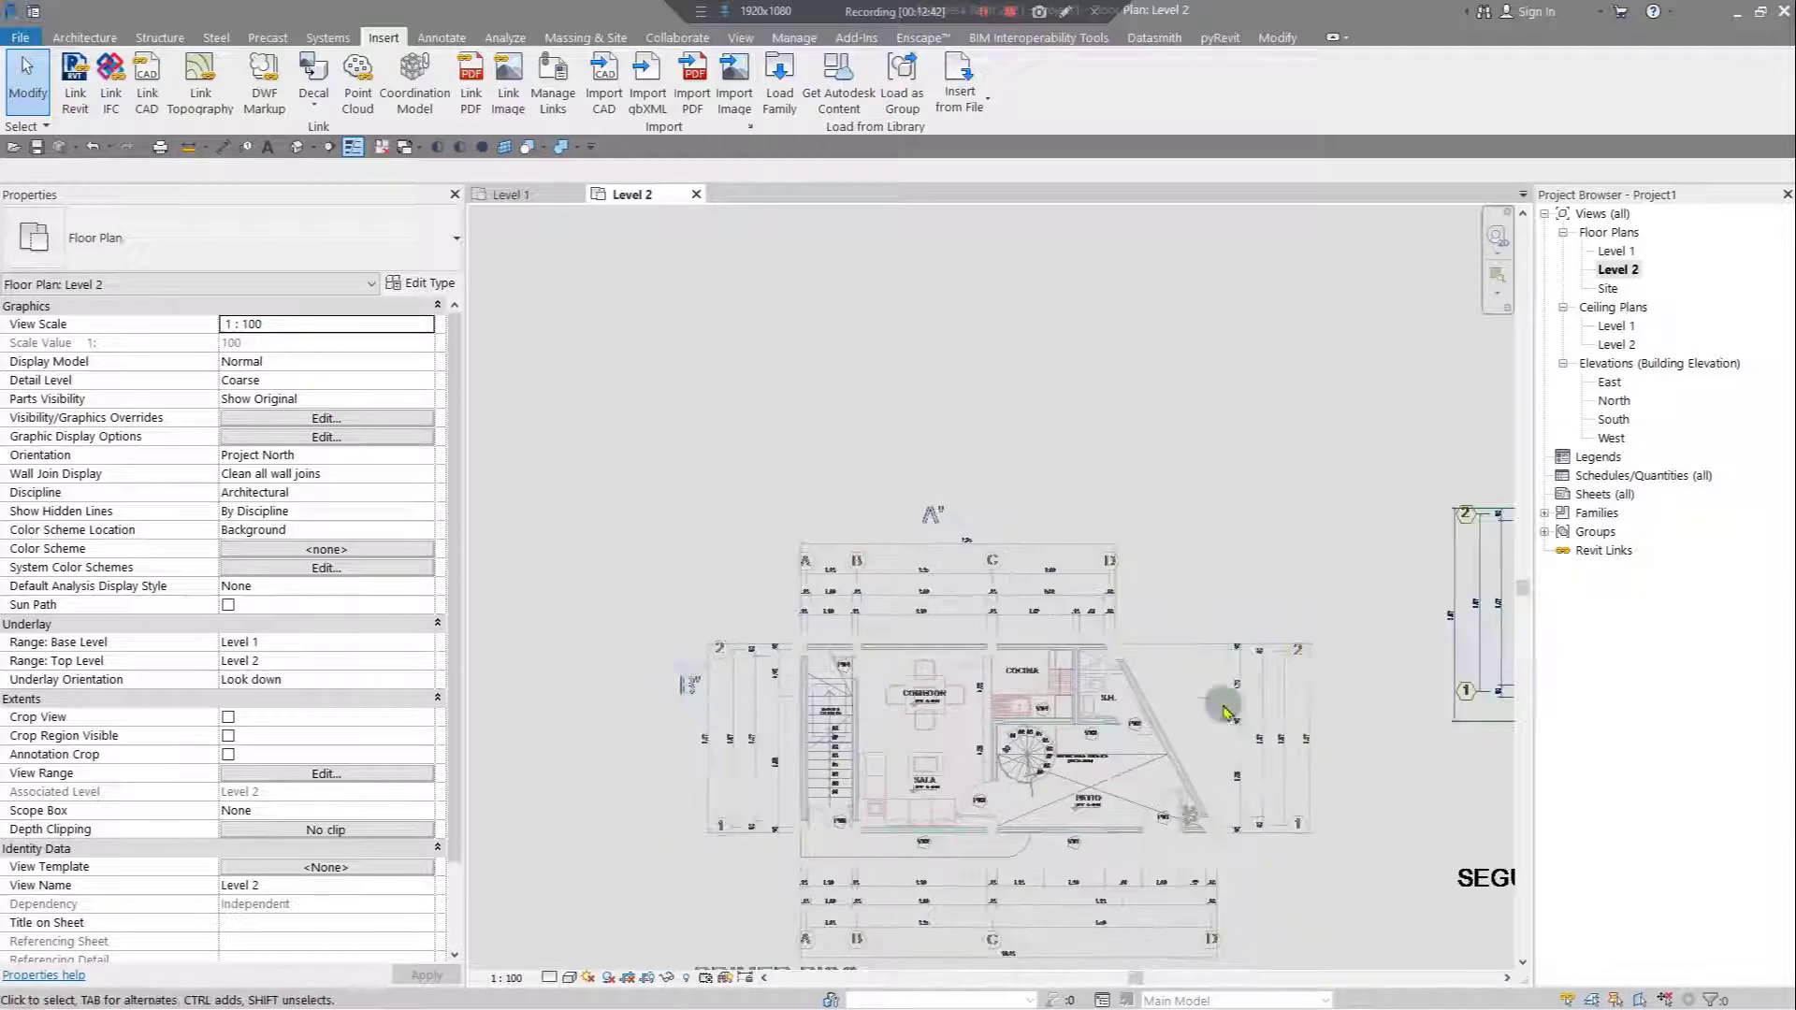
pyautogui.scroll(3, 1197, 510)
pyautogui.moveTo(1197, 510); pyautogui.dragTo(1032, 582, button='middle')
pyautogui.scroll(-2, 1172, 595)
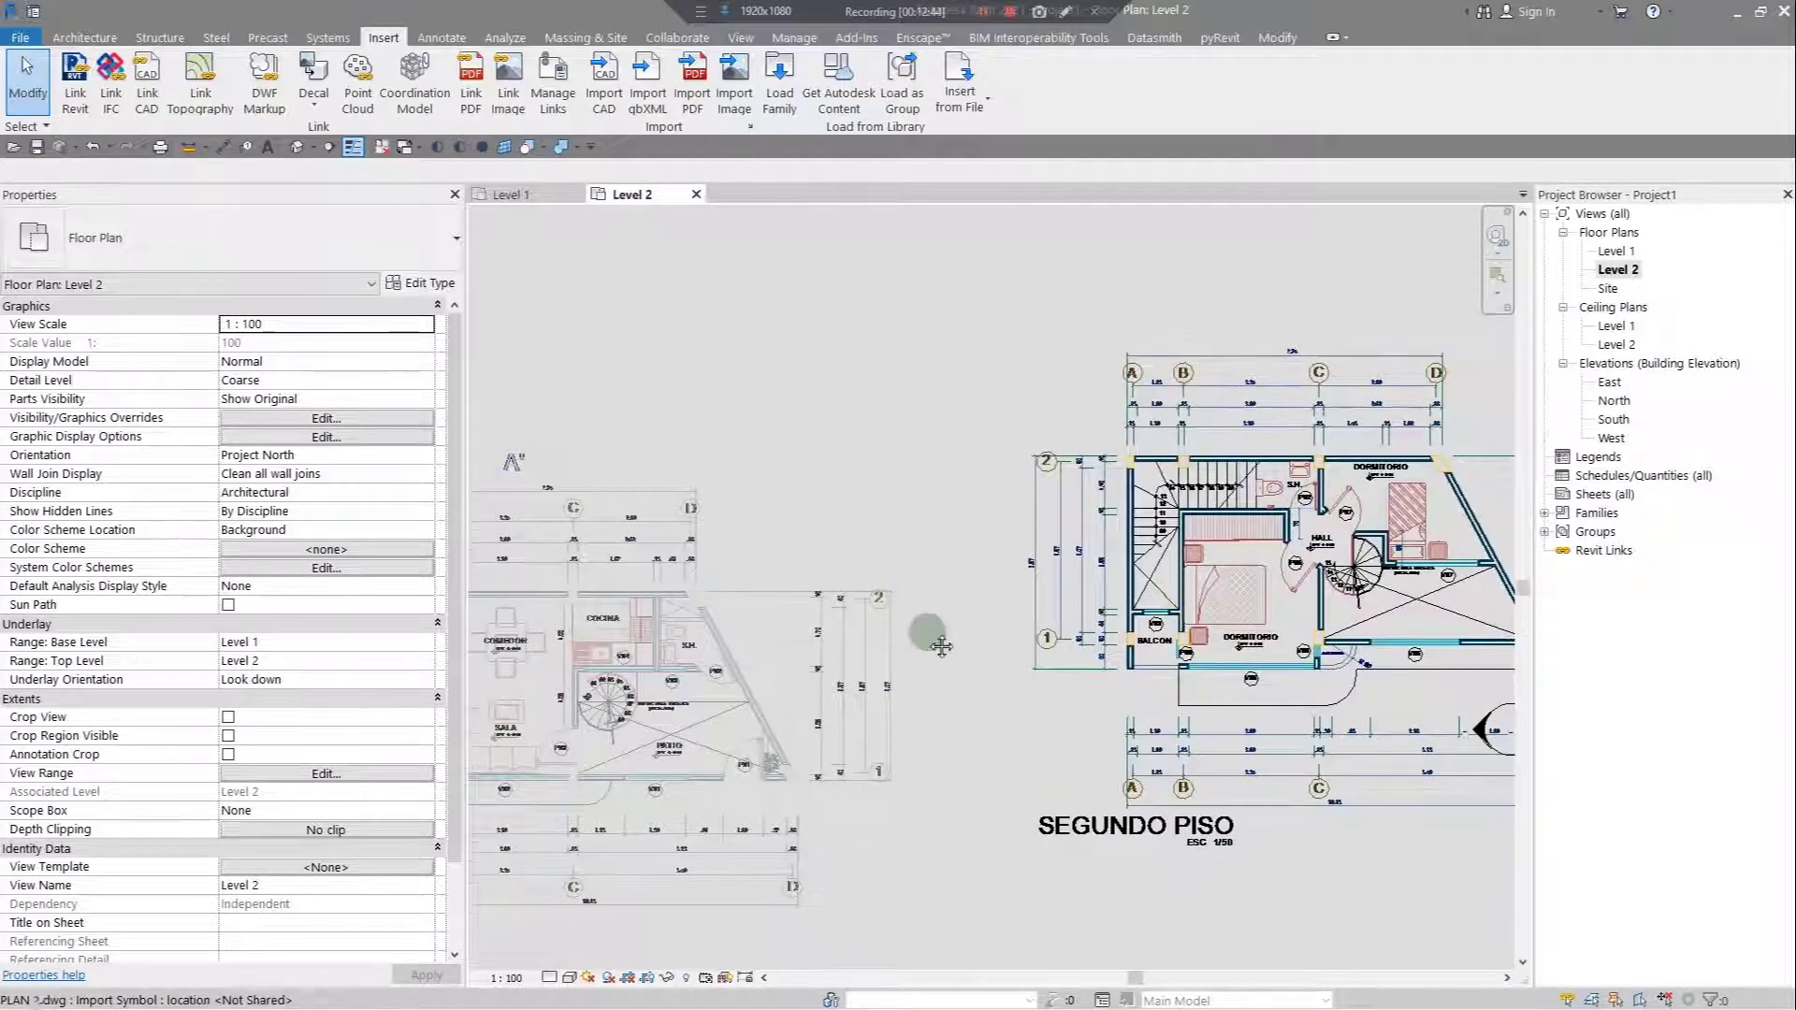
pyautogui.moveTo(1172, 595); pyautogui.dragTo(1403, 655, button='middle')
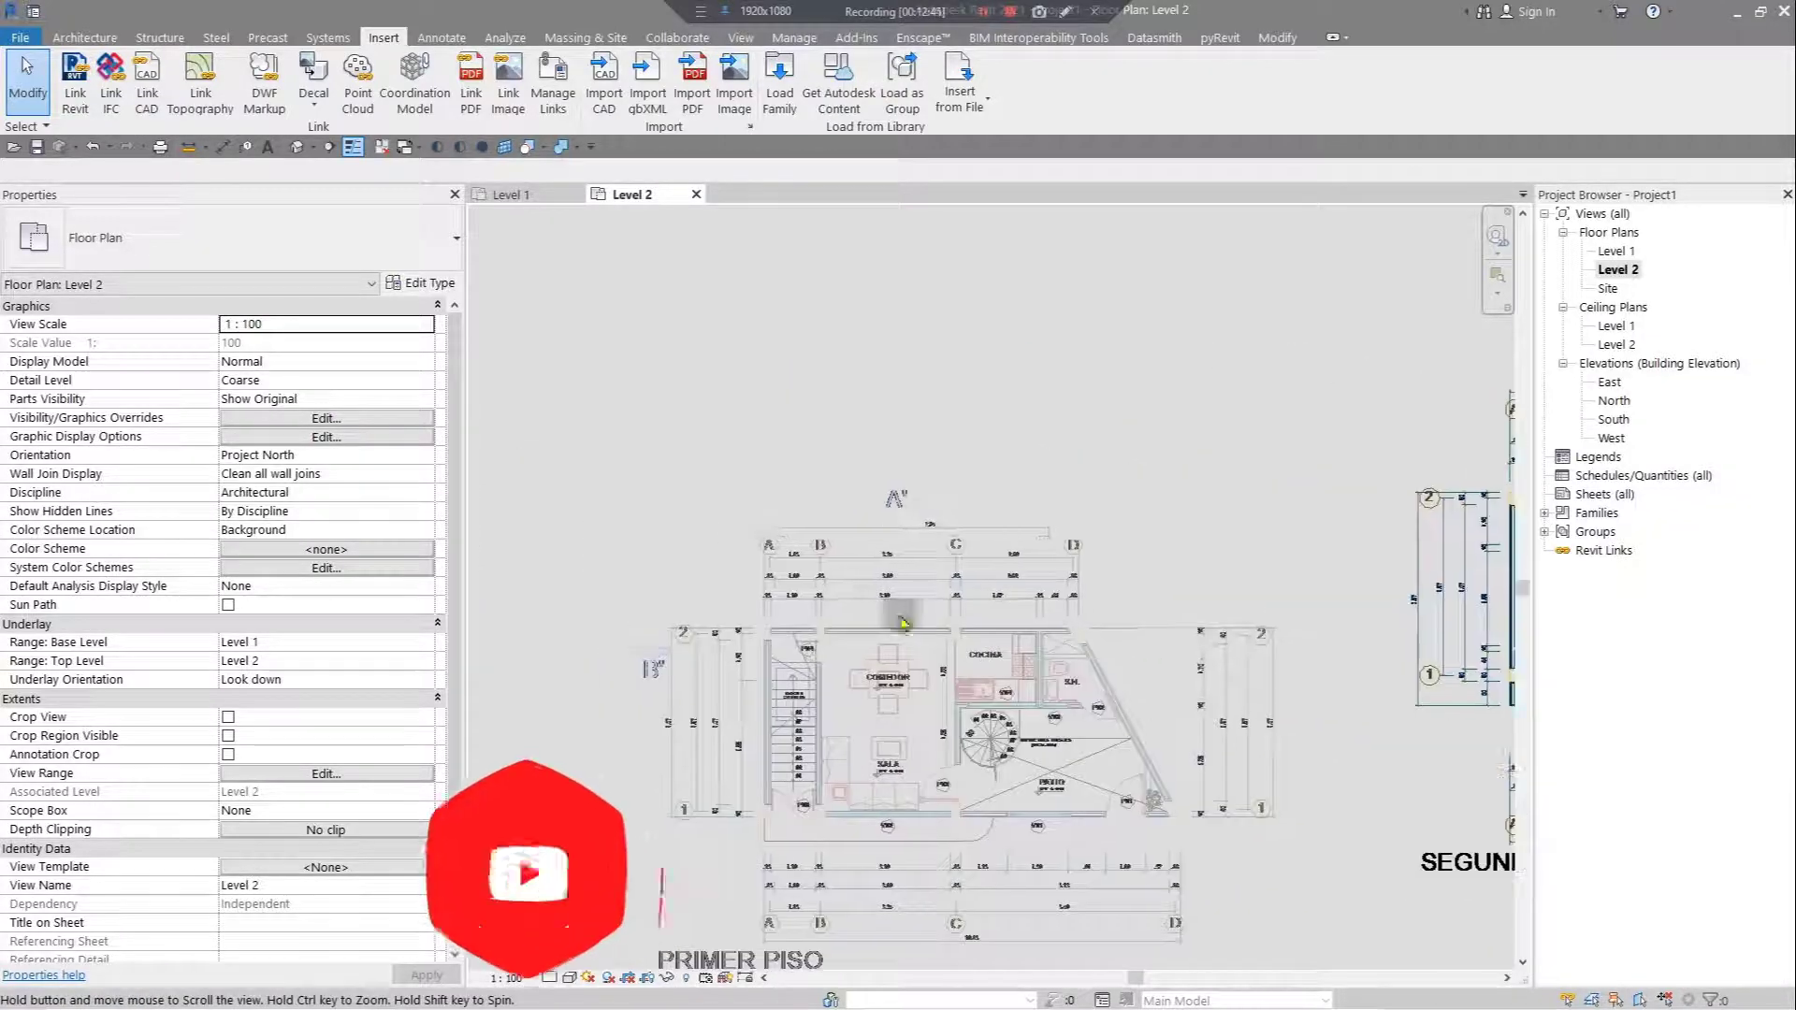
pyautogui.click(1277, 37)
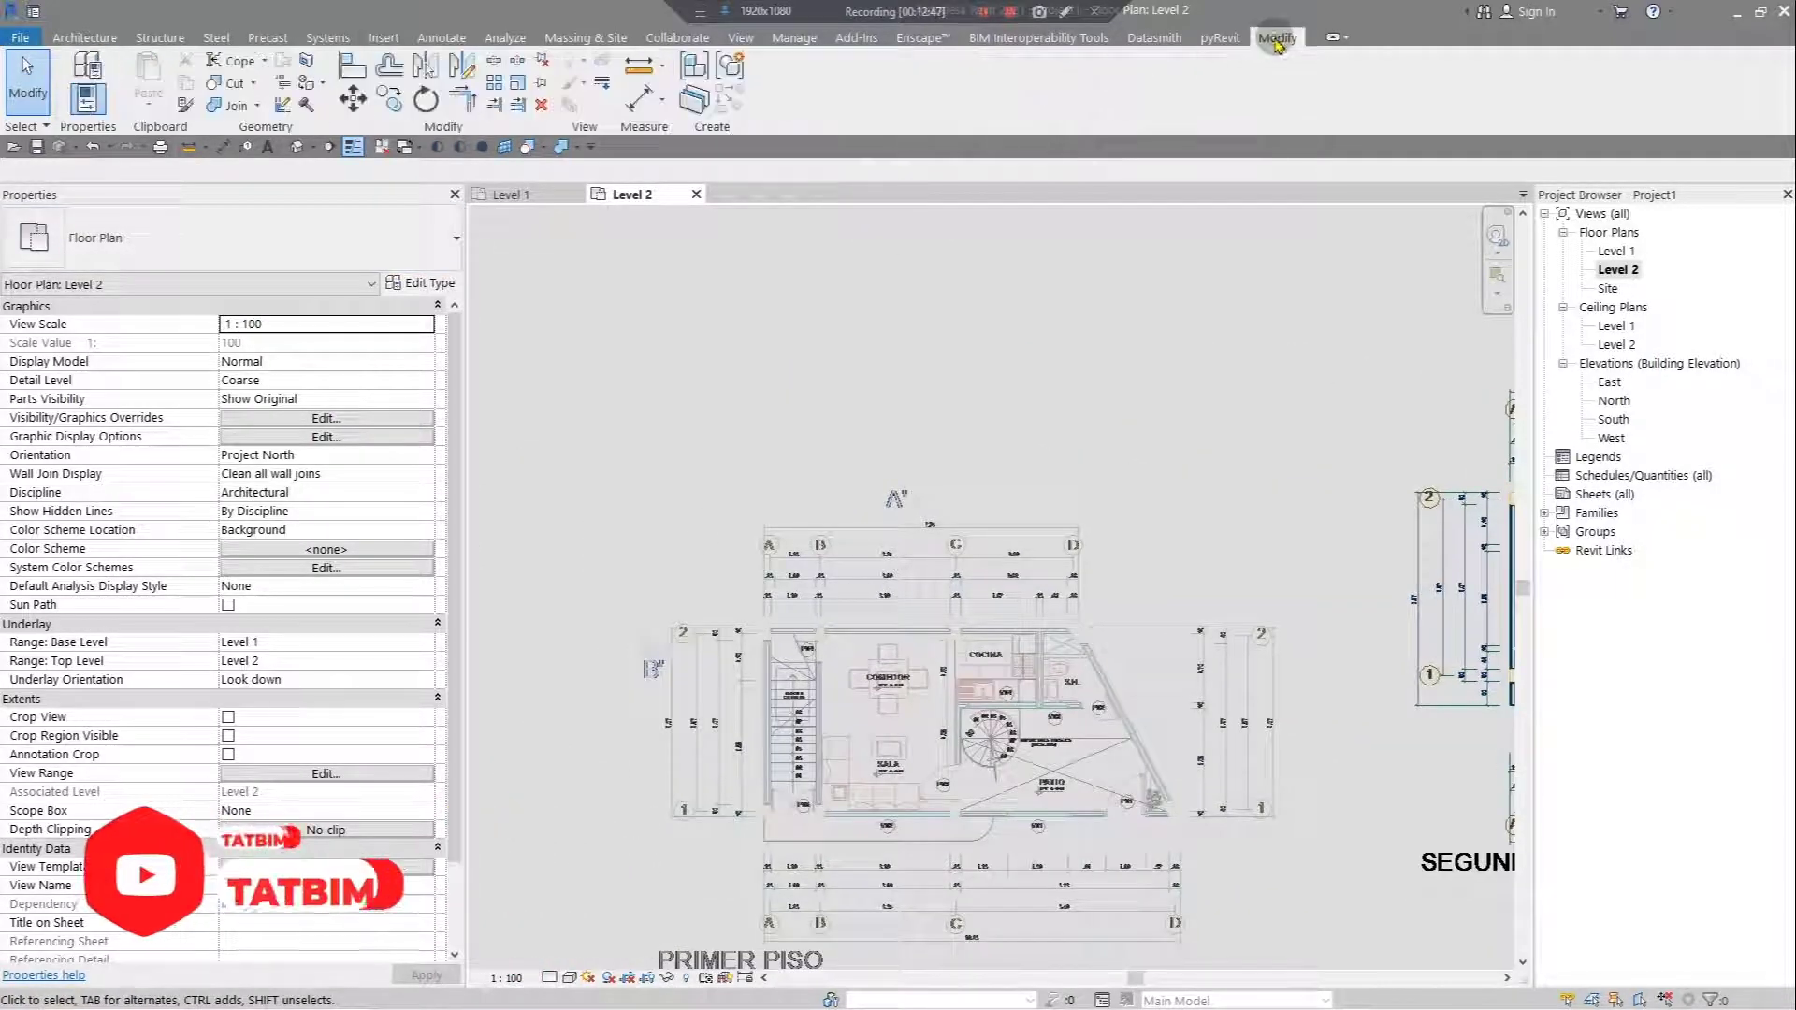
pyautogui.click(353, 62)
pyautogui.scroll(6, 808, 530)
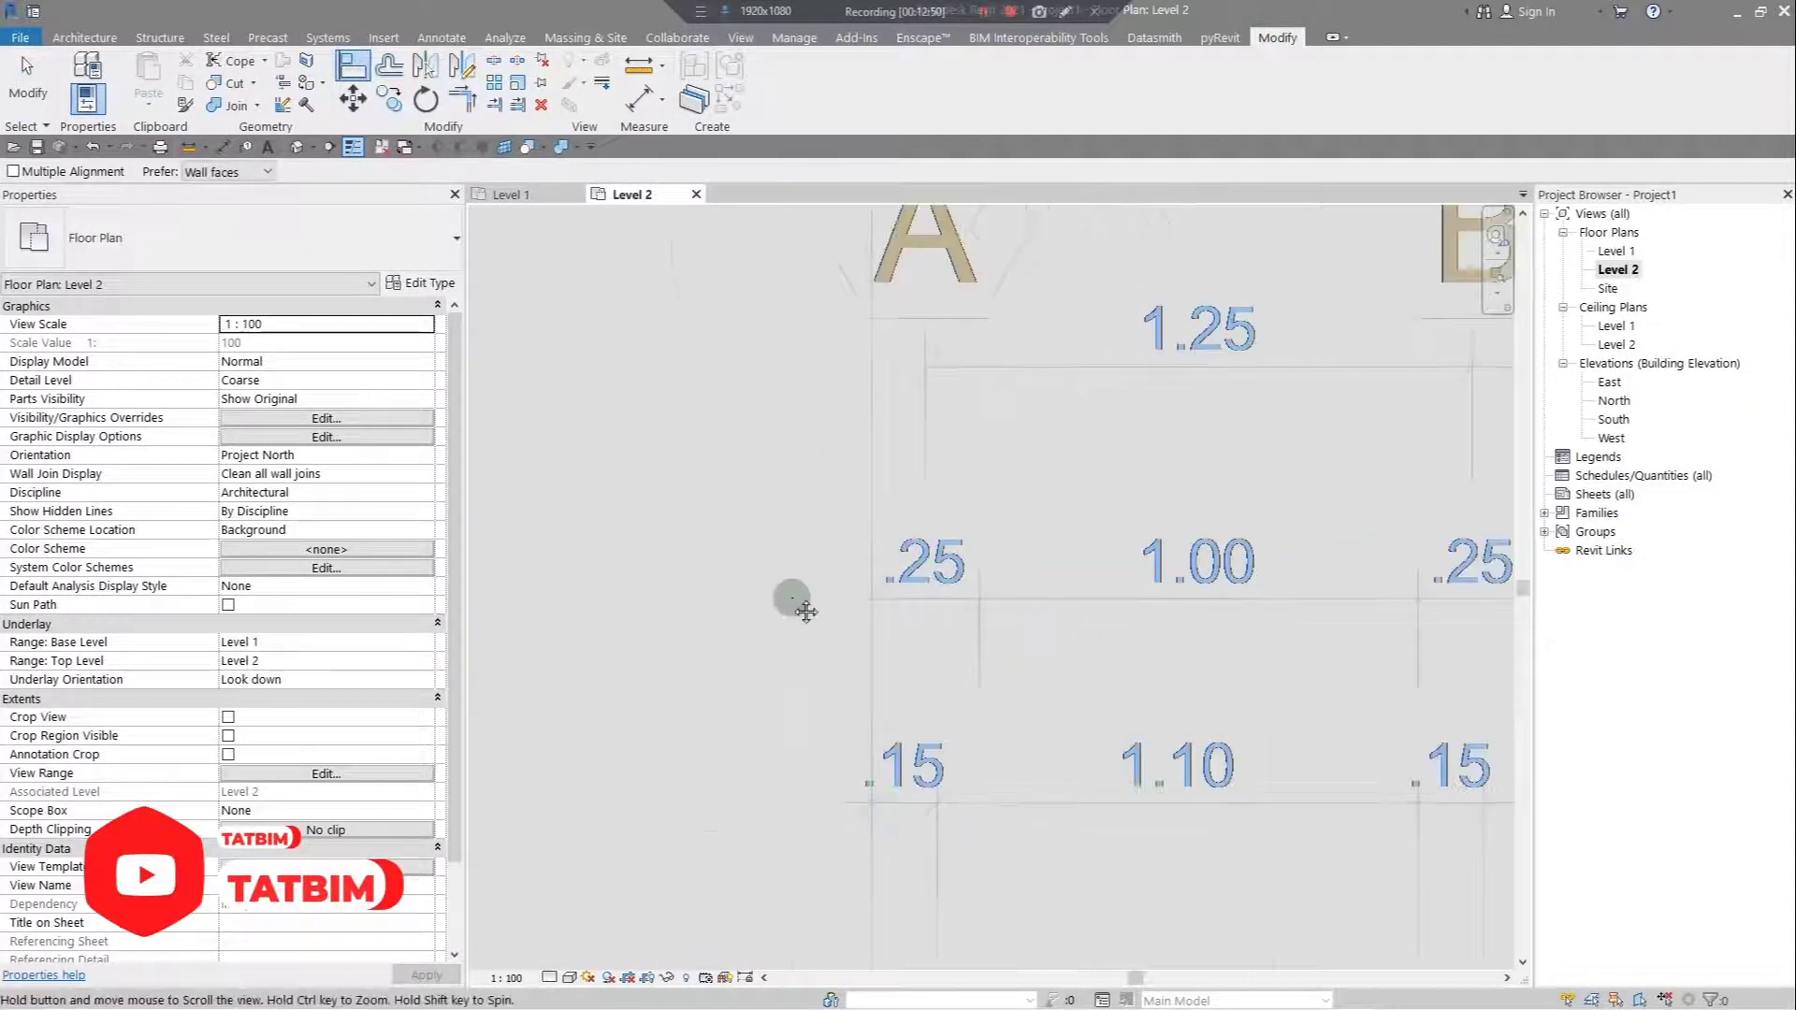
pyautogui.click(776, 439)
pyautogui.scroll(-3, 937, 696)
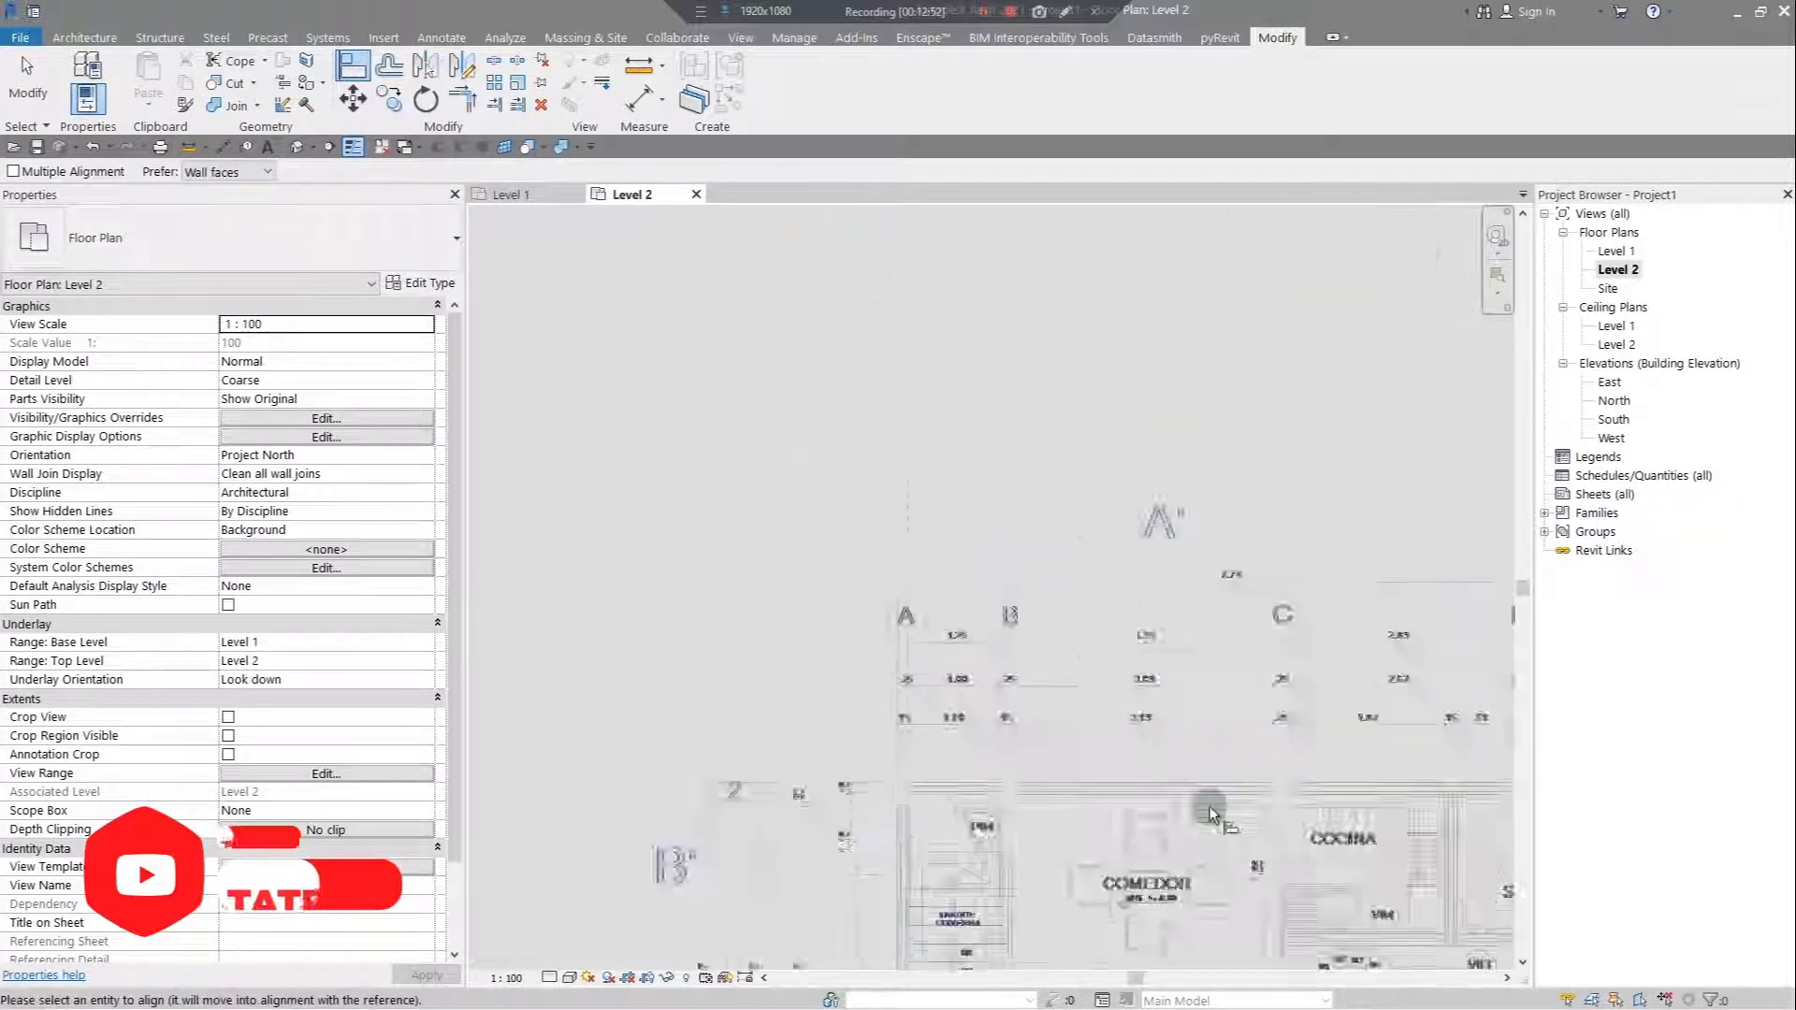
pyautogui.scroll(5, 1209, 806)
pyautogui.scroll(-3, 1299, 513)
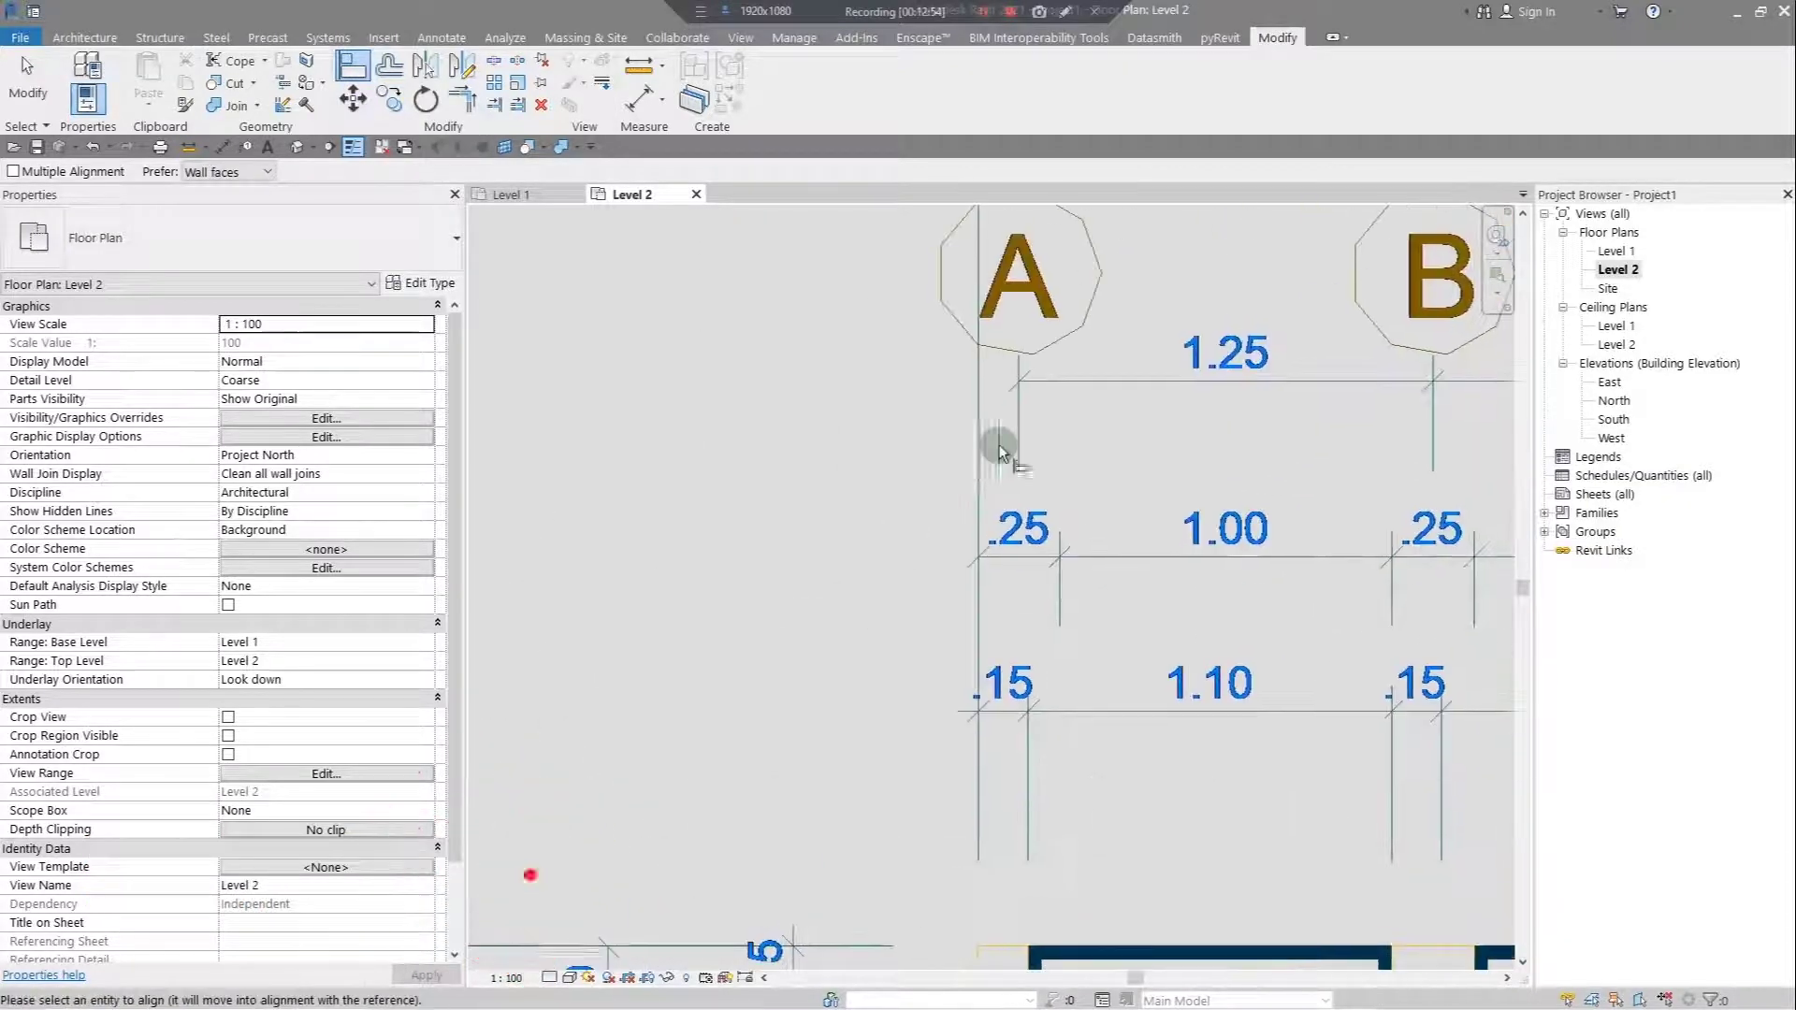
pyautogui.scroll(3, 1033, 424)
pyautogui.click(1032, 437)
pyautogui.scroll(3, 864, 645)
# - Align PLAN 2.dwg vertically with PLAN 1.dwg by matching their grid 1 axis lines, and leave the Align tool
pyautogui.scroll(-5, 866, 670)
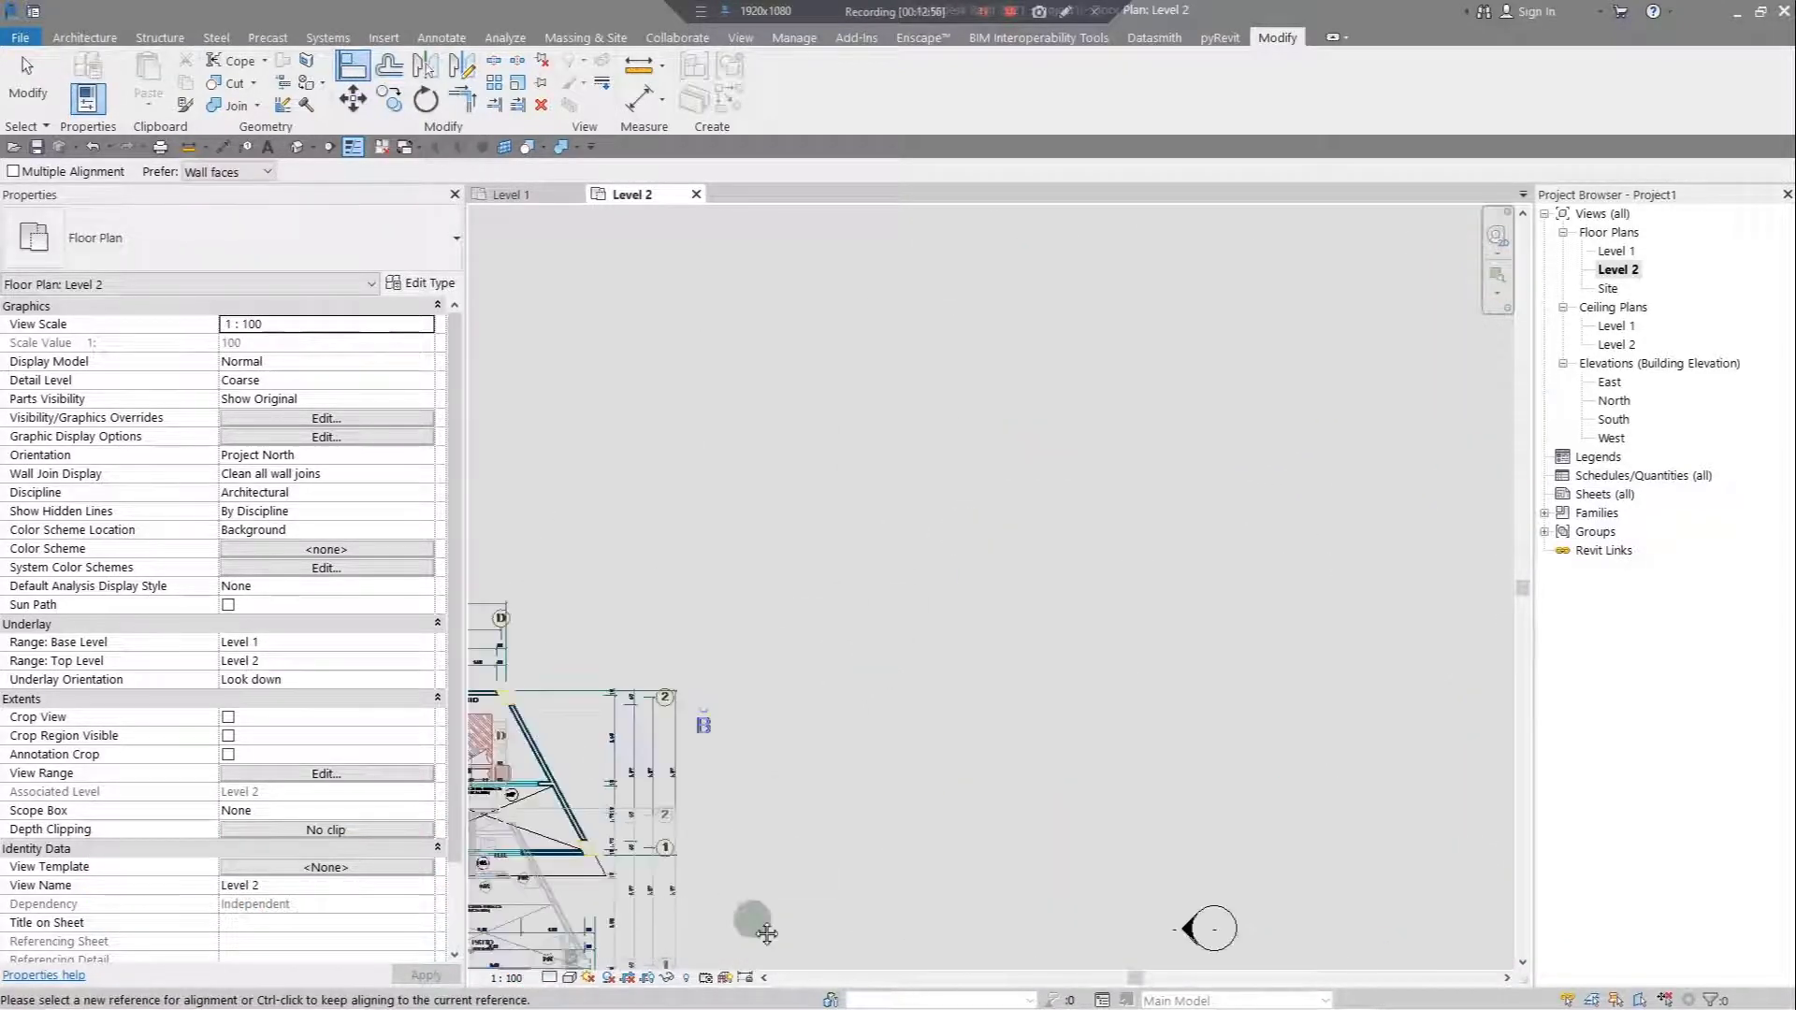
pyautogui.scroll(5, 918, 759)
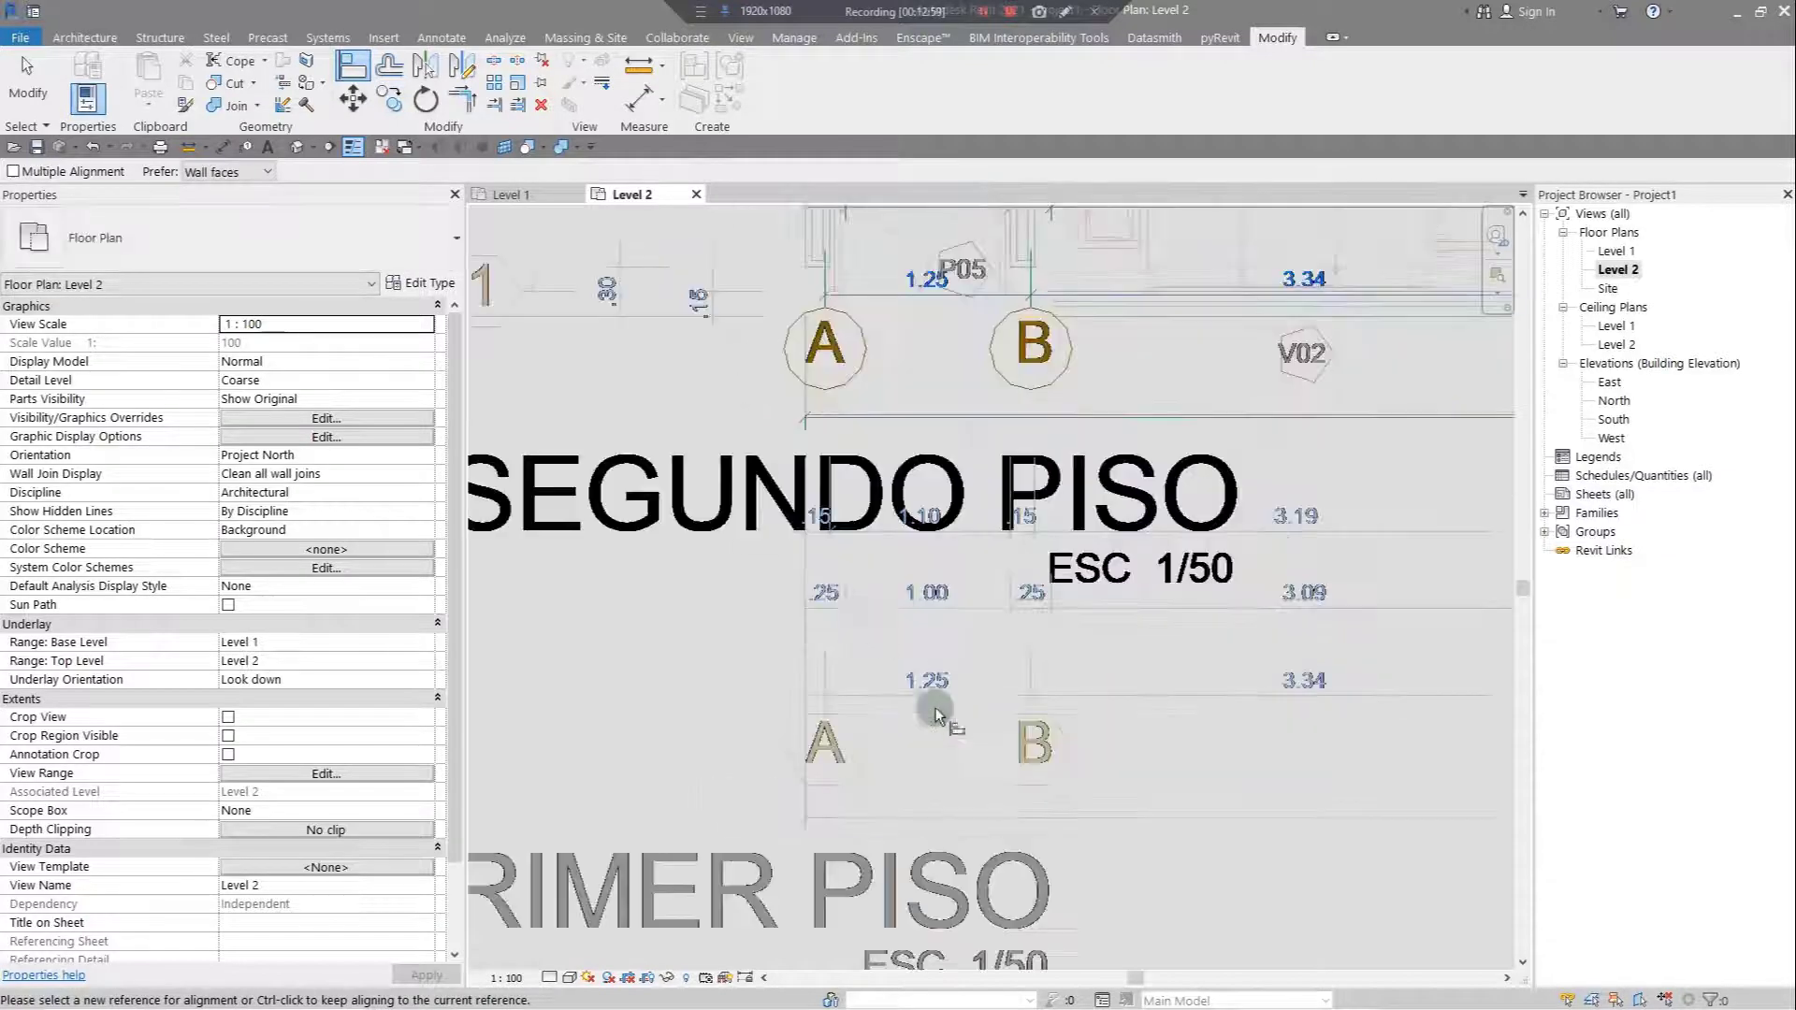
pyautogui.scroll(-3, 935, 749)
pyautogui.scroll(4, 926, 802)
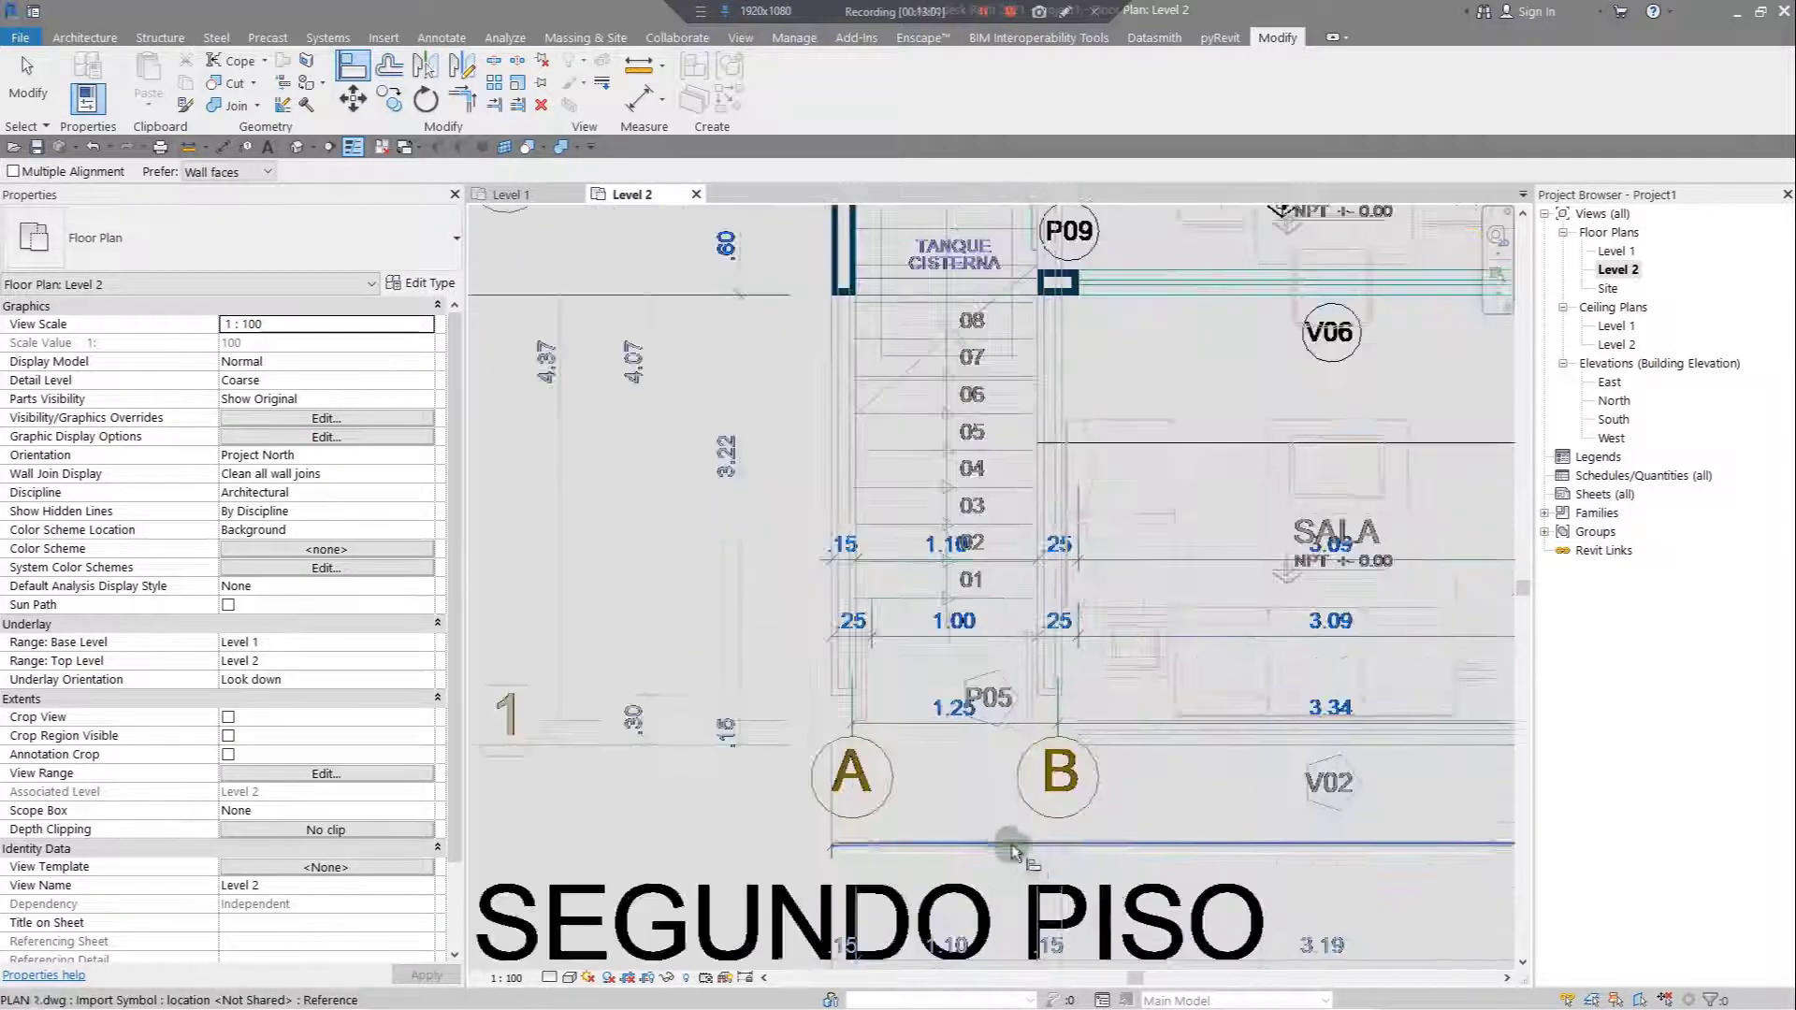
pyautogui.scroll(-4, 925, 802)
pyautogui.moveTo(1062, 736); pyautogui.dragTo(795, 889, button='middle')
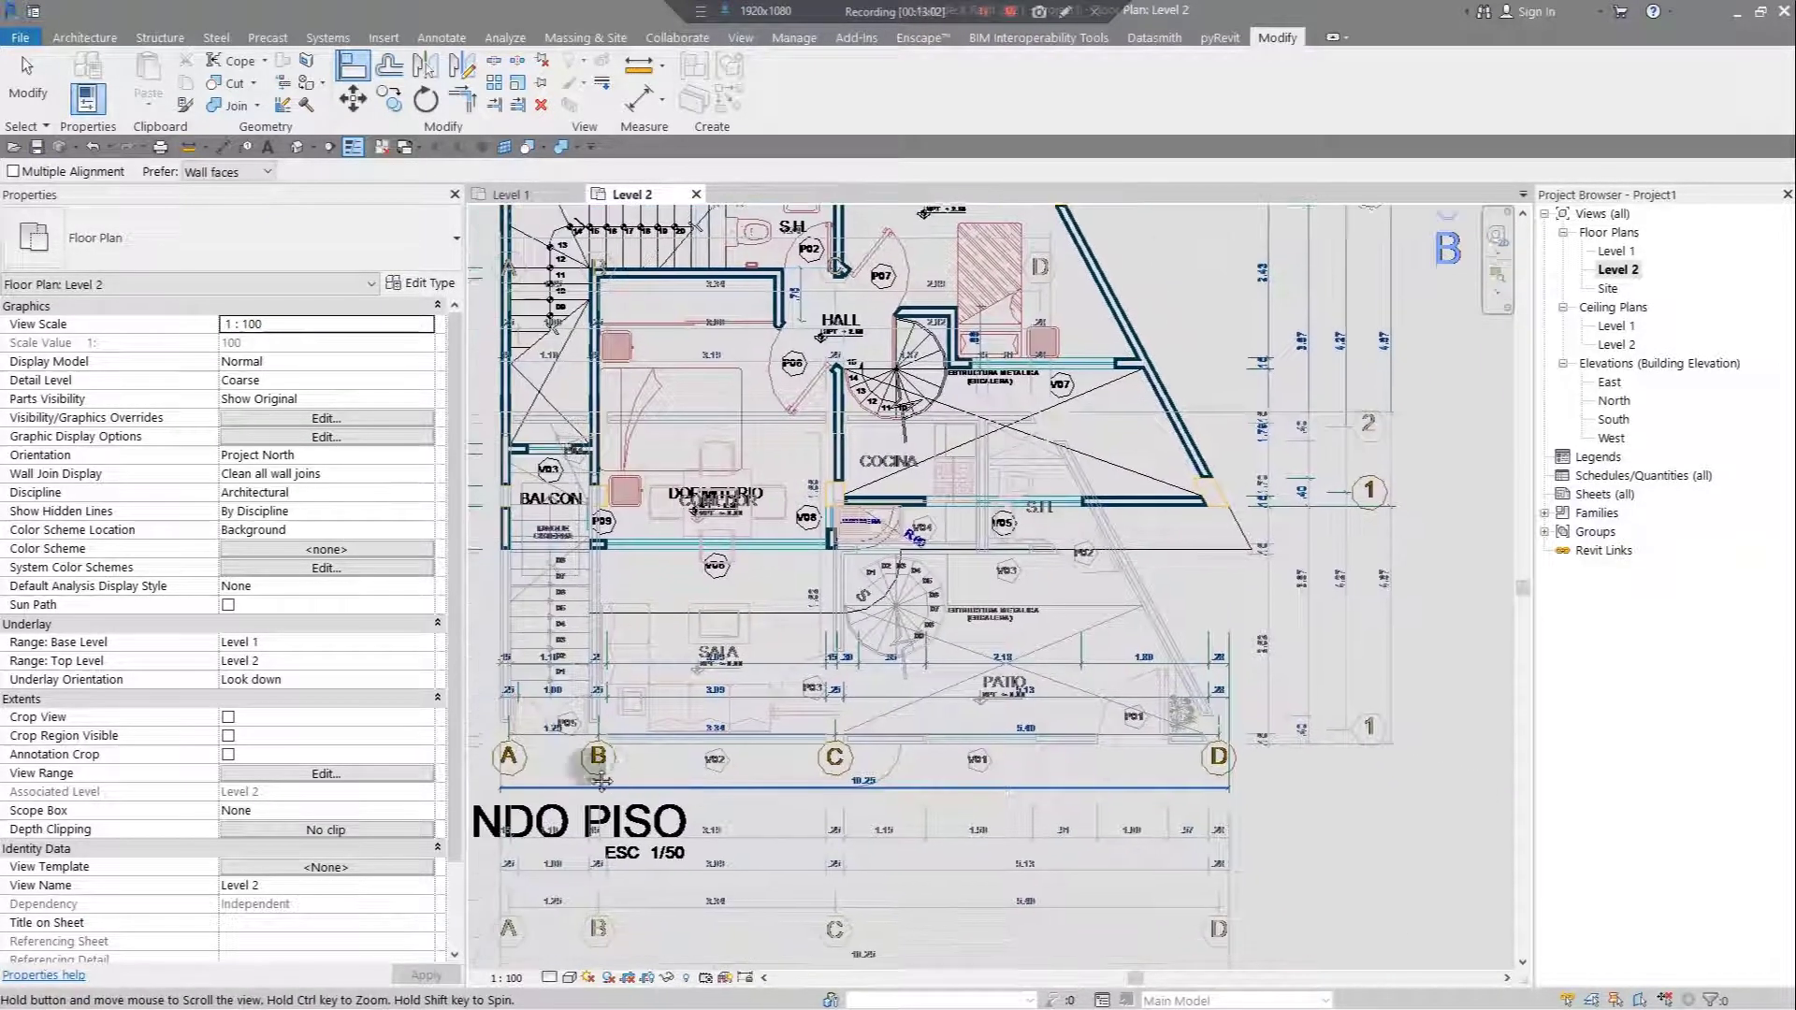
pyautogui.scroll(5, 1300, 752)
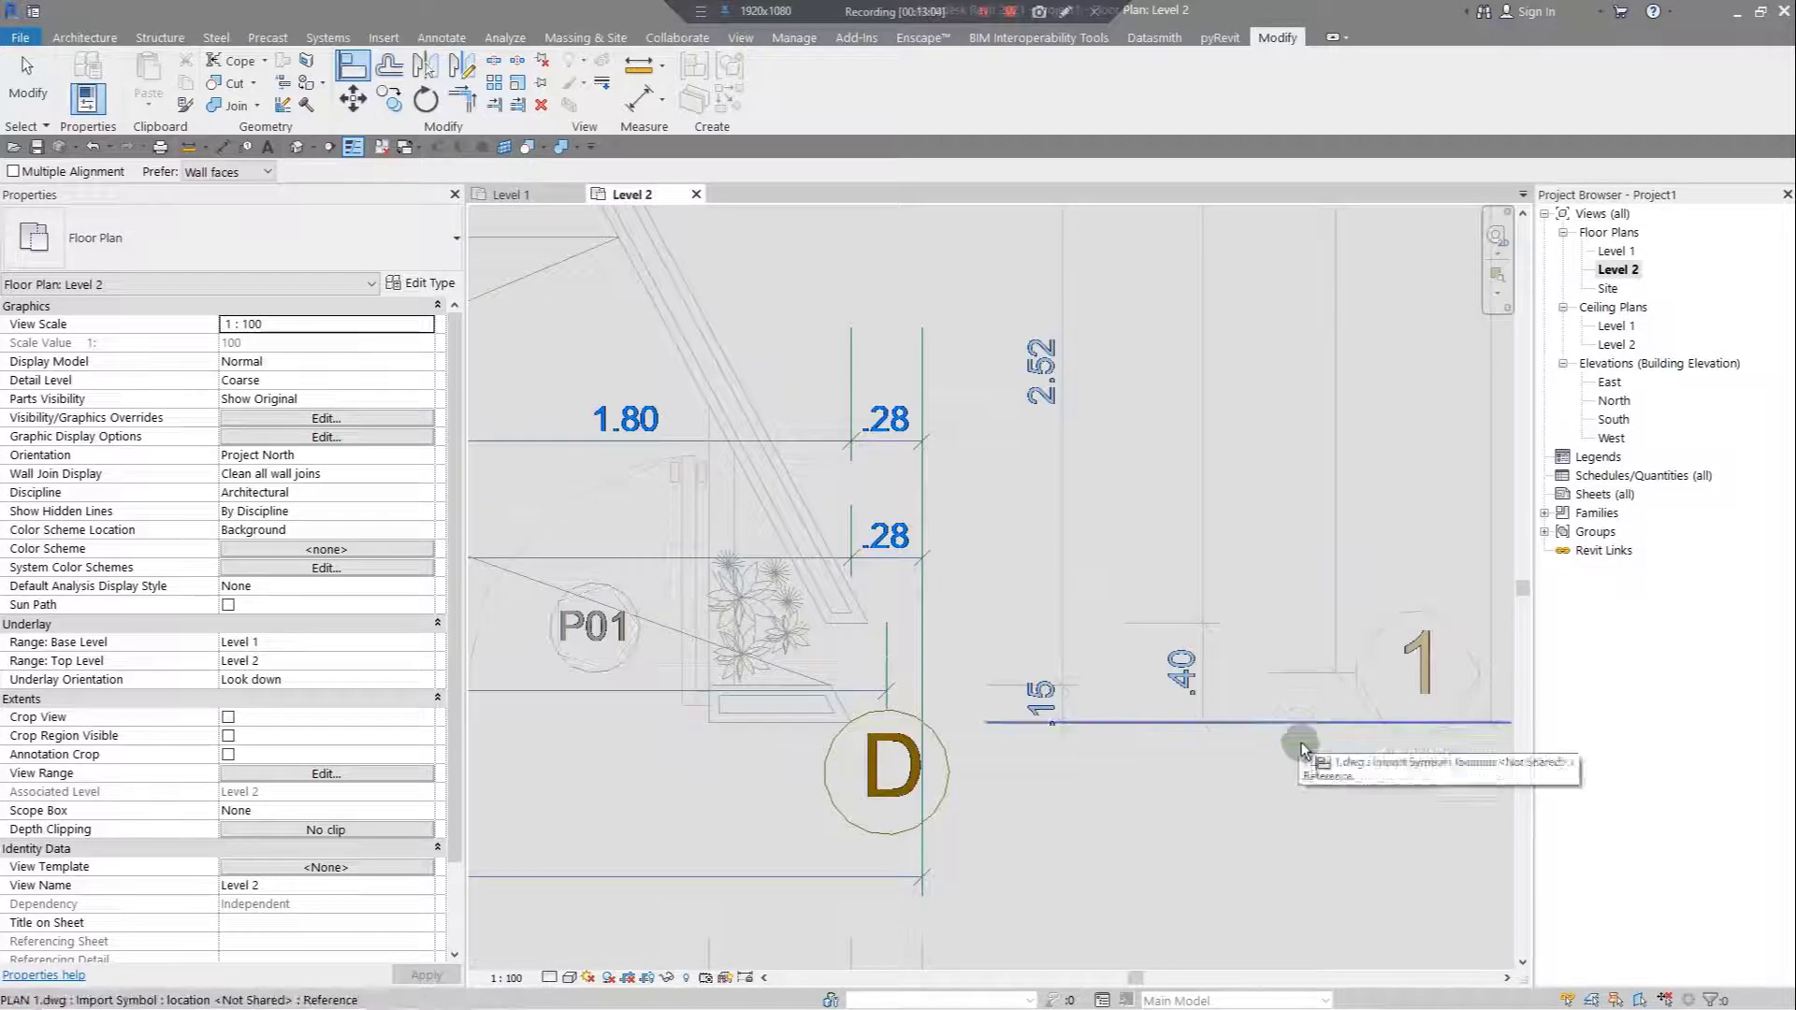
pyautogui.scroll(-3, 1298, 689)
pyautogui.scroll(4, 1154, 457)
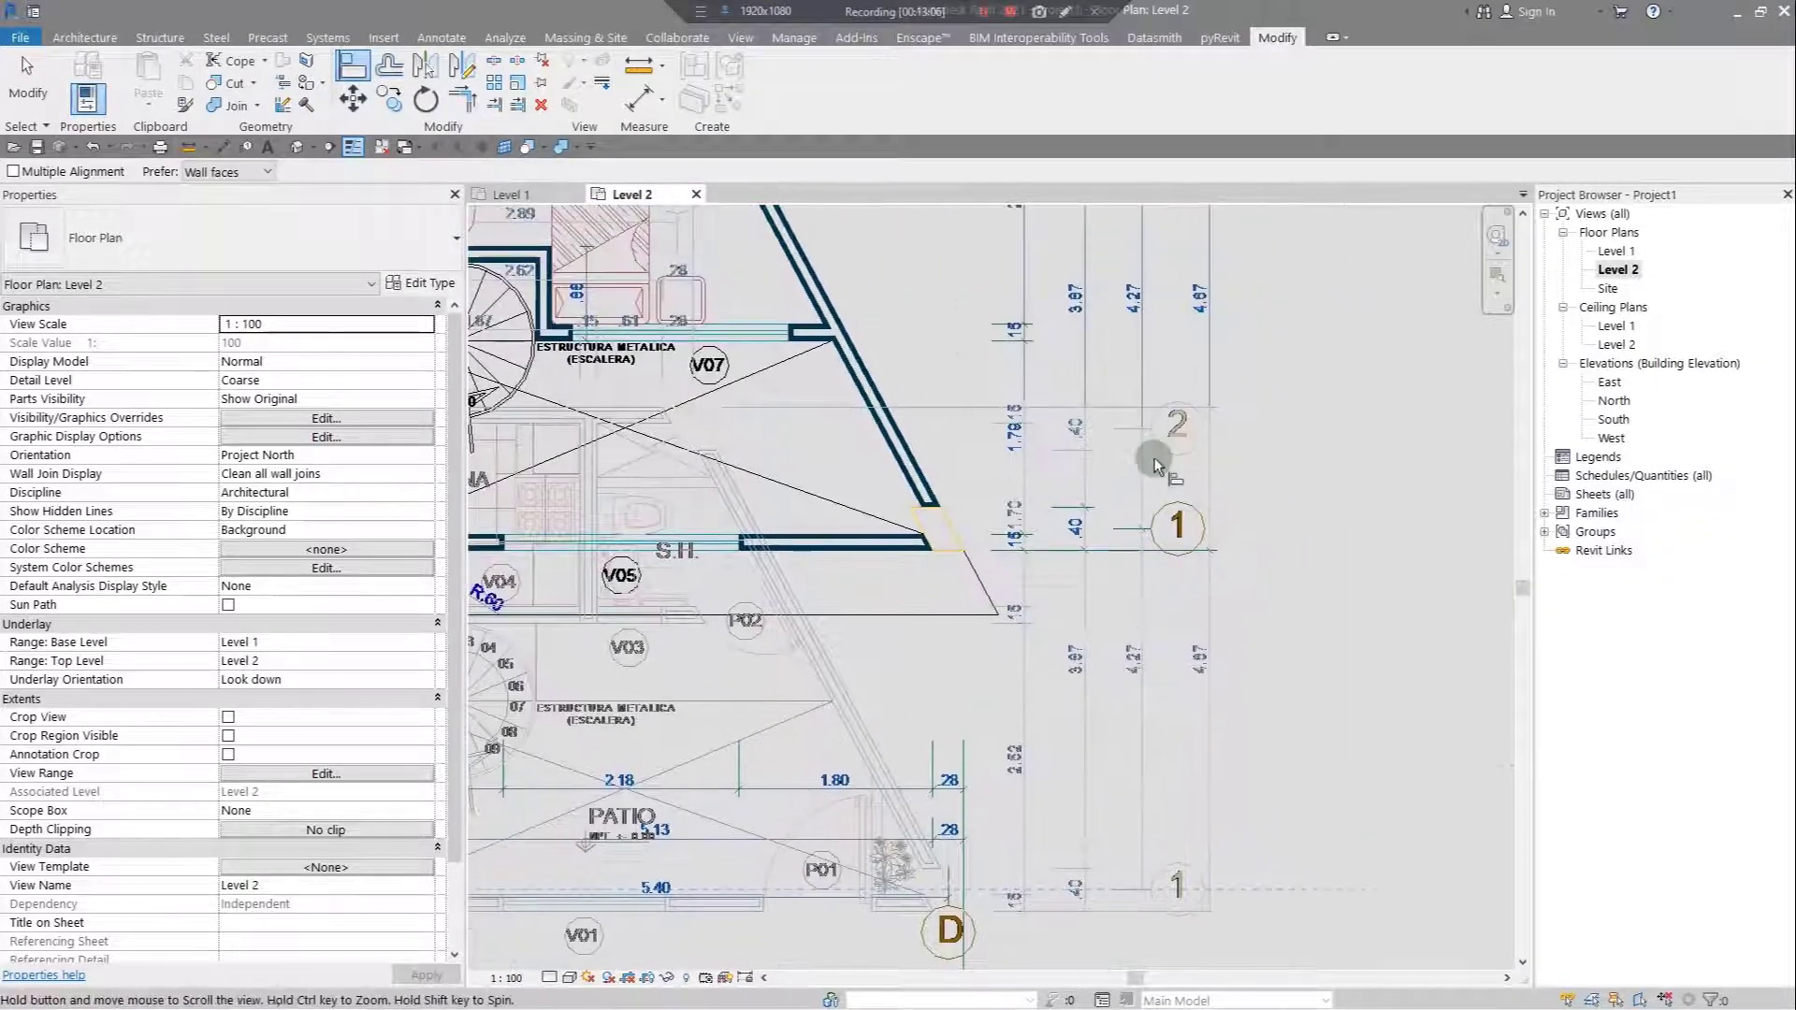
pyautogui.scroll(-6, 1156, 681)
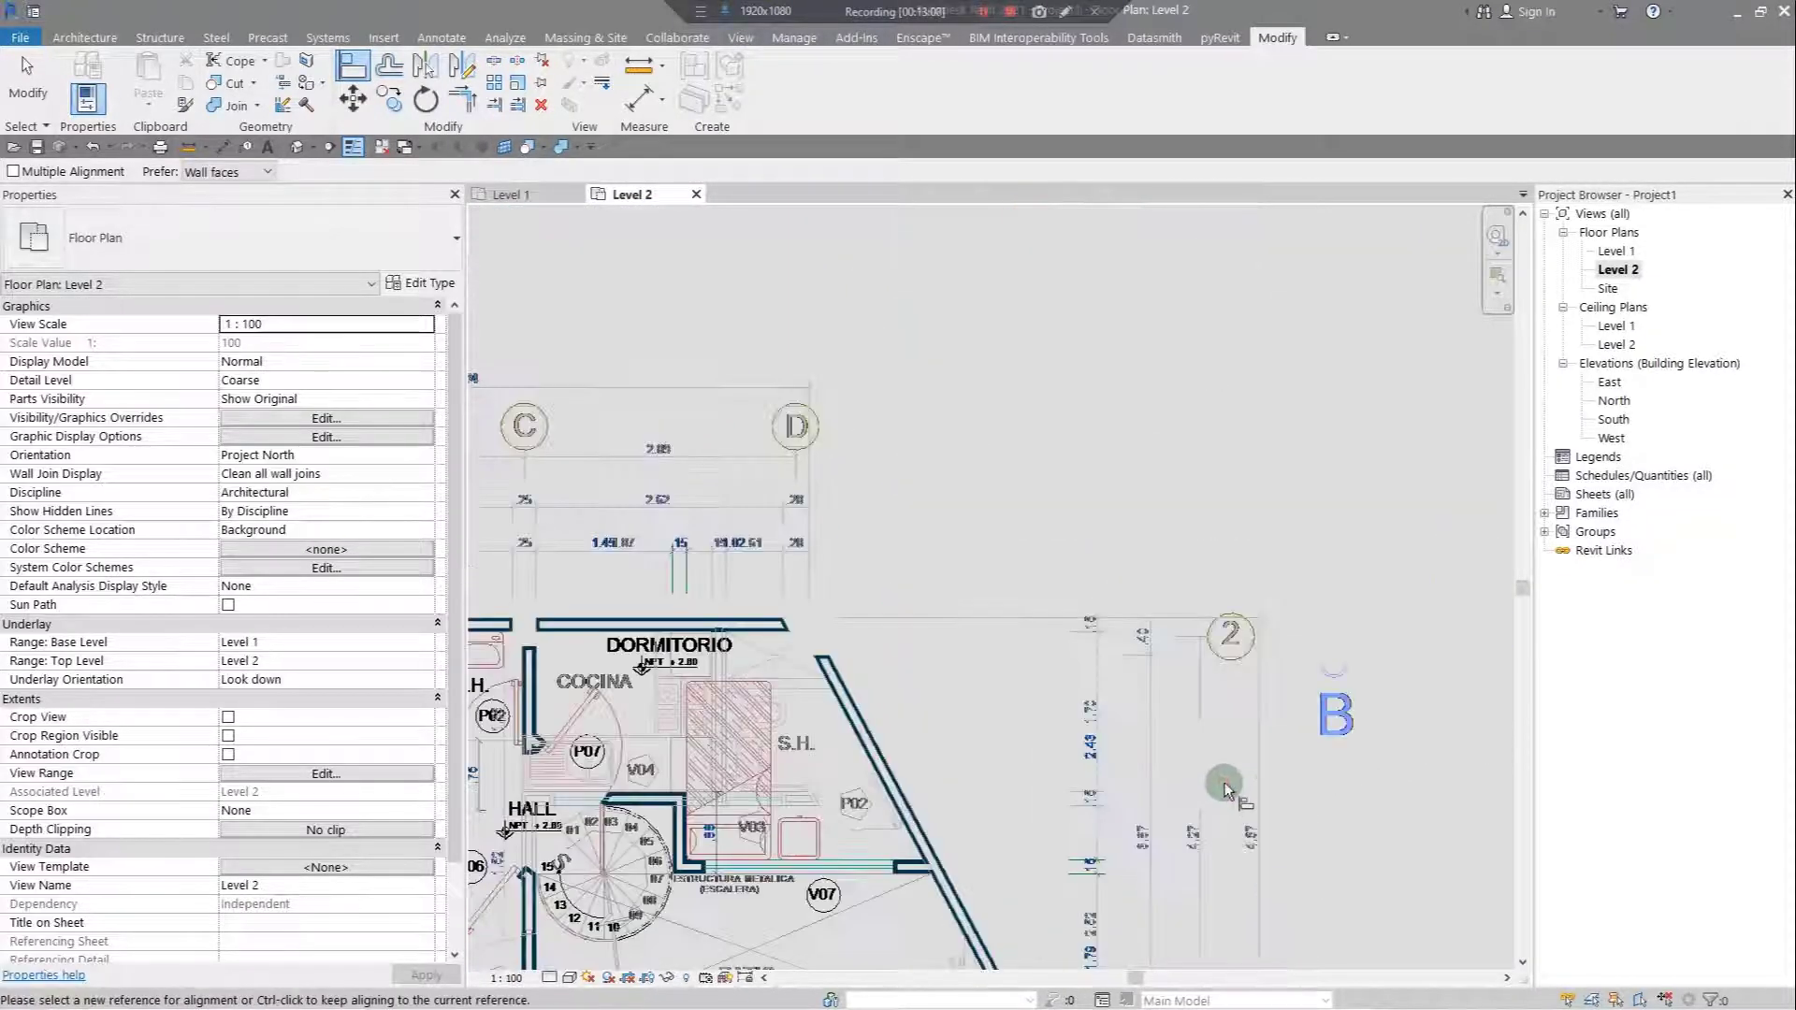
pyautogui.moveTo(1118, 486); pyautogui.dragTo(1283, 354, button='middle')
pyautogui.press('Escape')
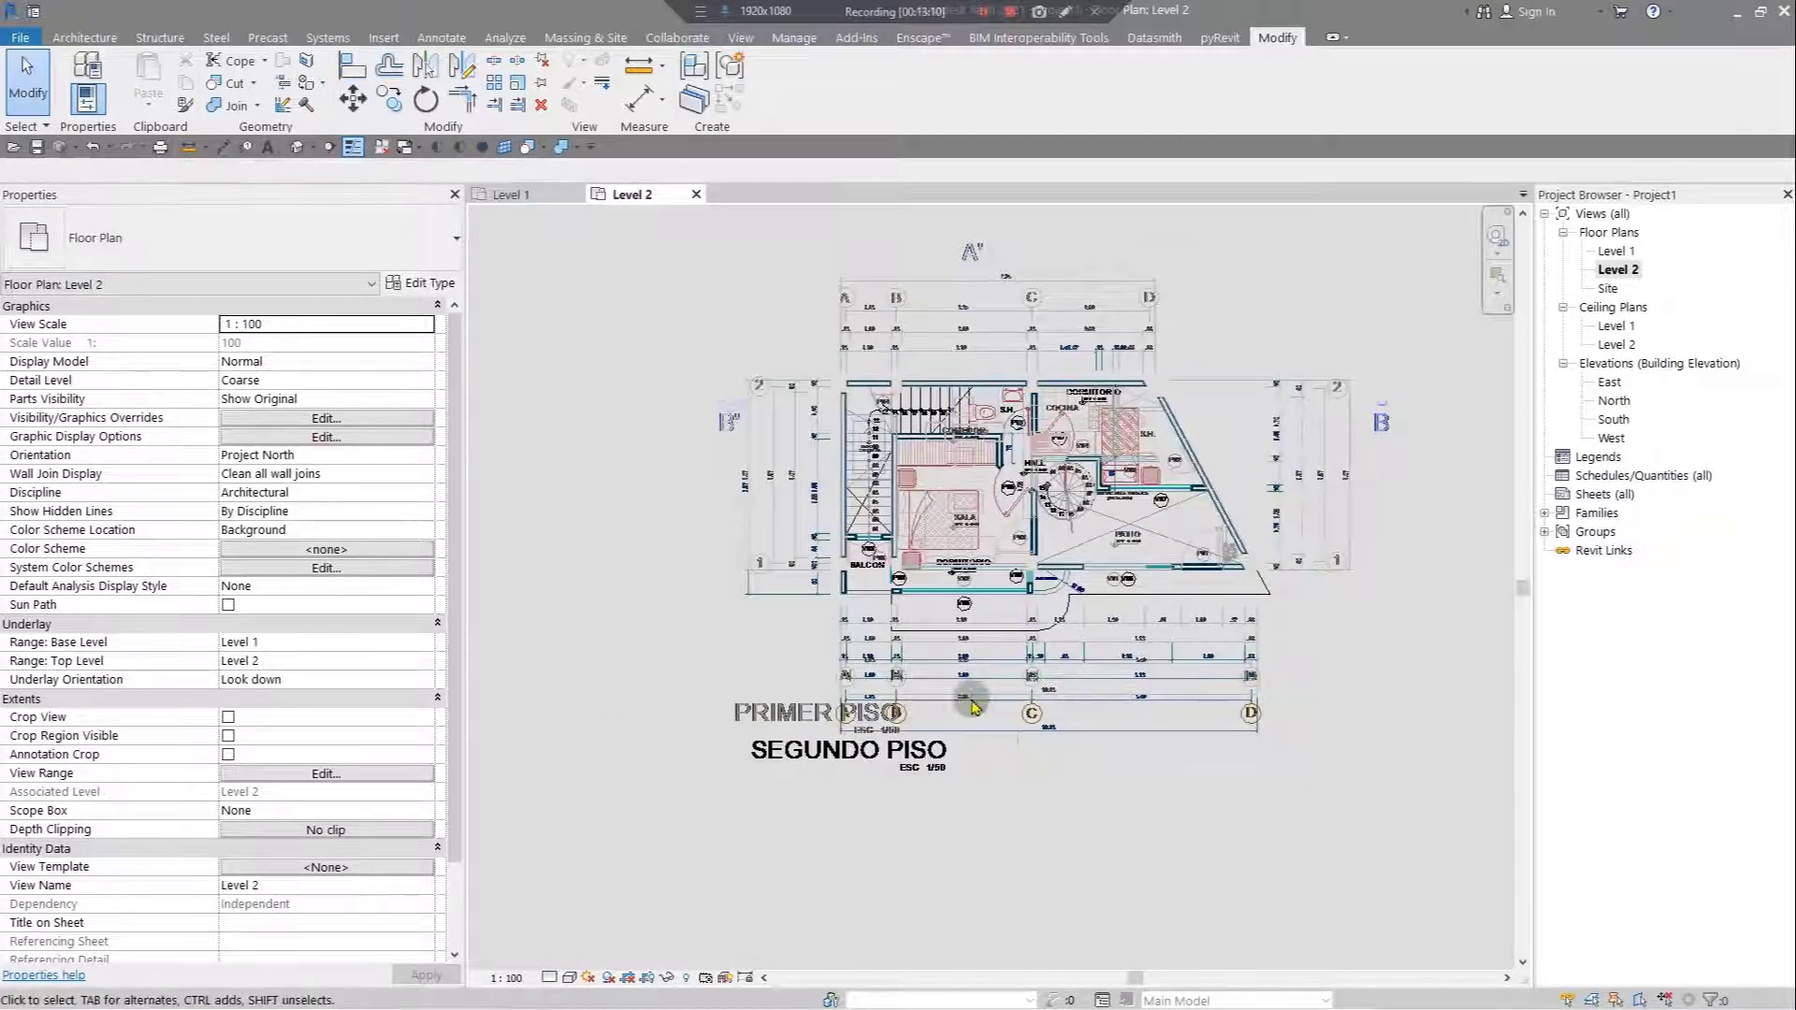
# - Inspect the overlaid plans up close and in the default 3D view from a flatter angle, and return to the Level 2 plan
pyautogui.scroll(3, 946, 634)
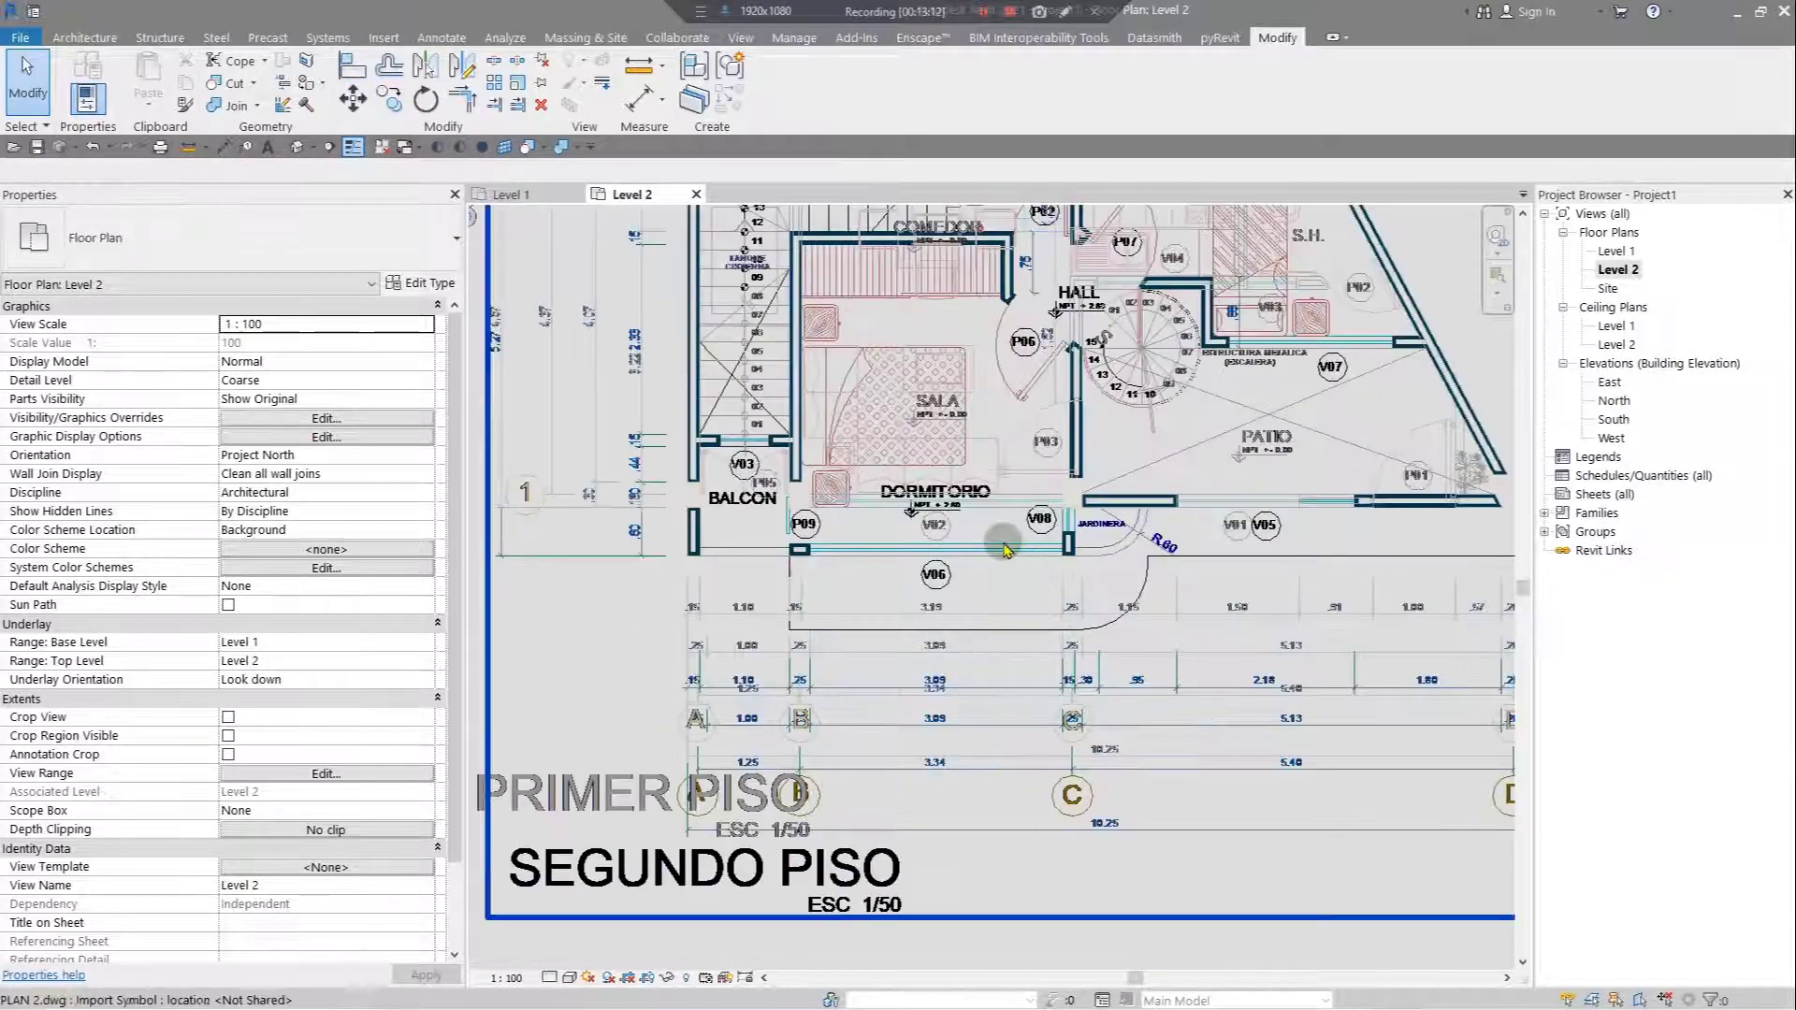
pyautogui.scroll(2, 729, 387)
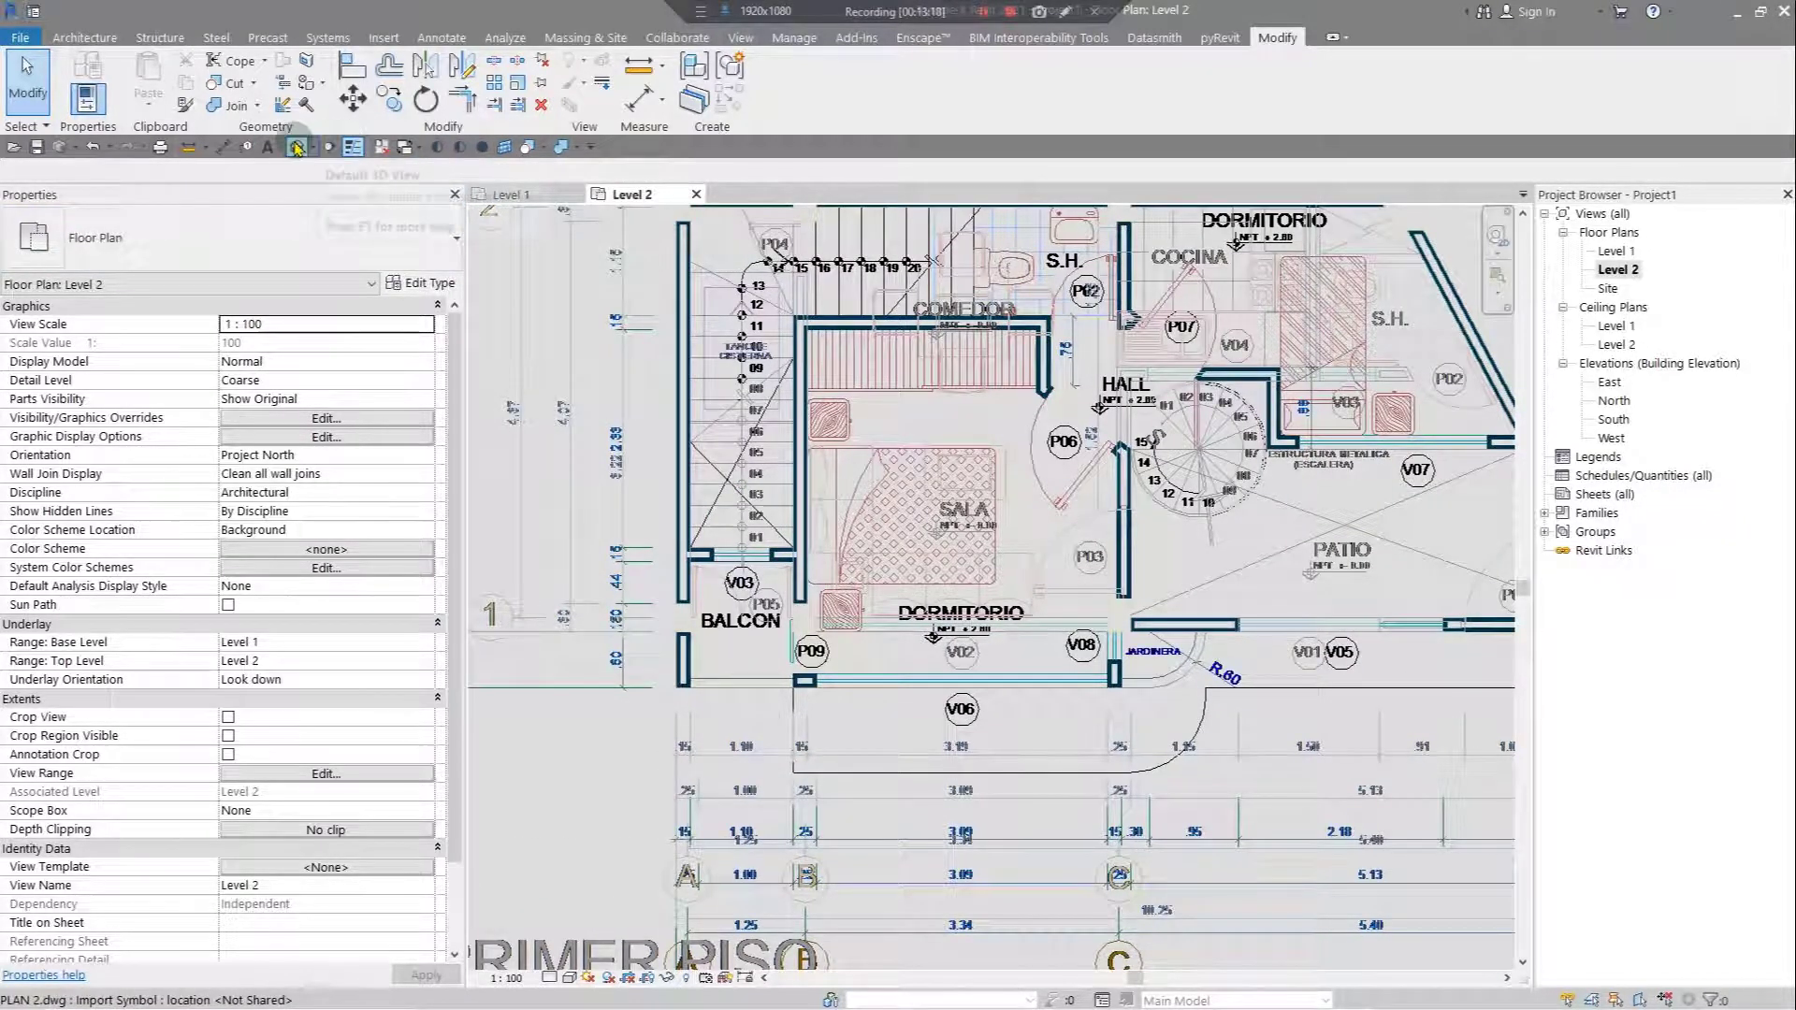
pyautogui.click(296, 147)
pyautogui.scroll(3, 1133, 774)
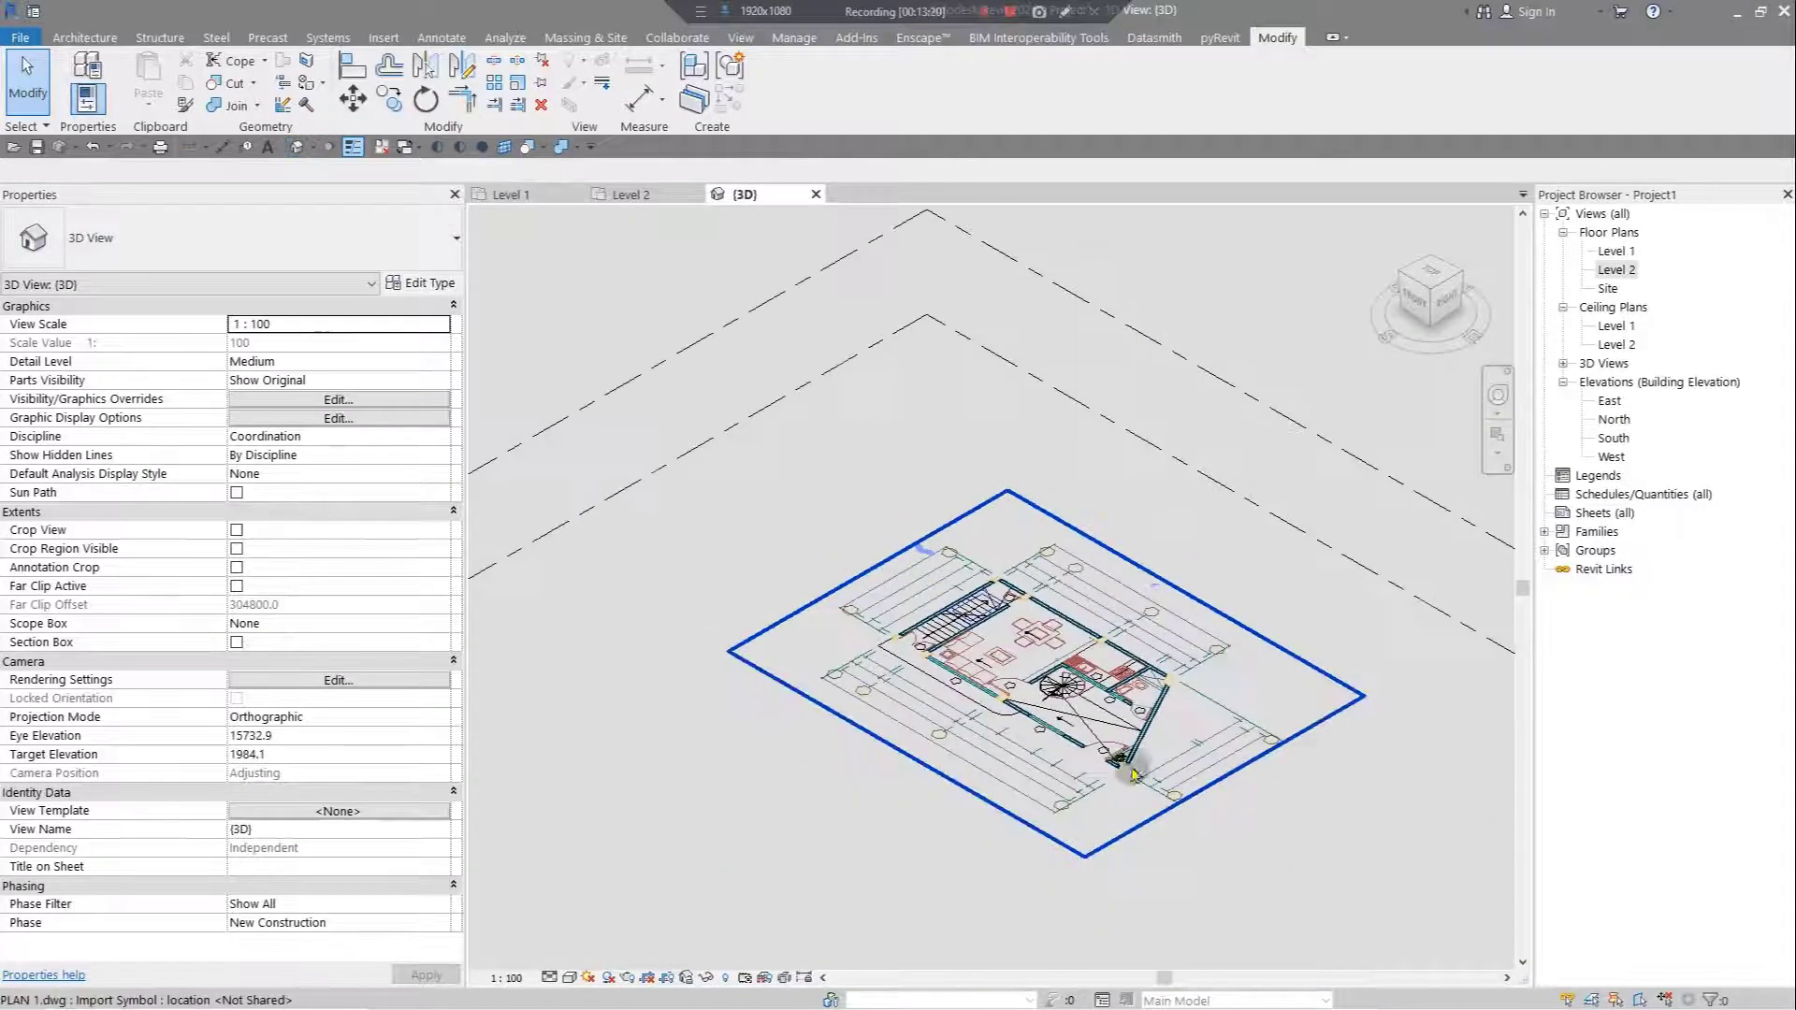
pyautogui.keyDown('shift'); pyautogui.moveTo(1062, 911); pyautogui.dragTo(1064, 790, button='middle'); pyautogui.keyUp('shift')
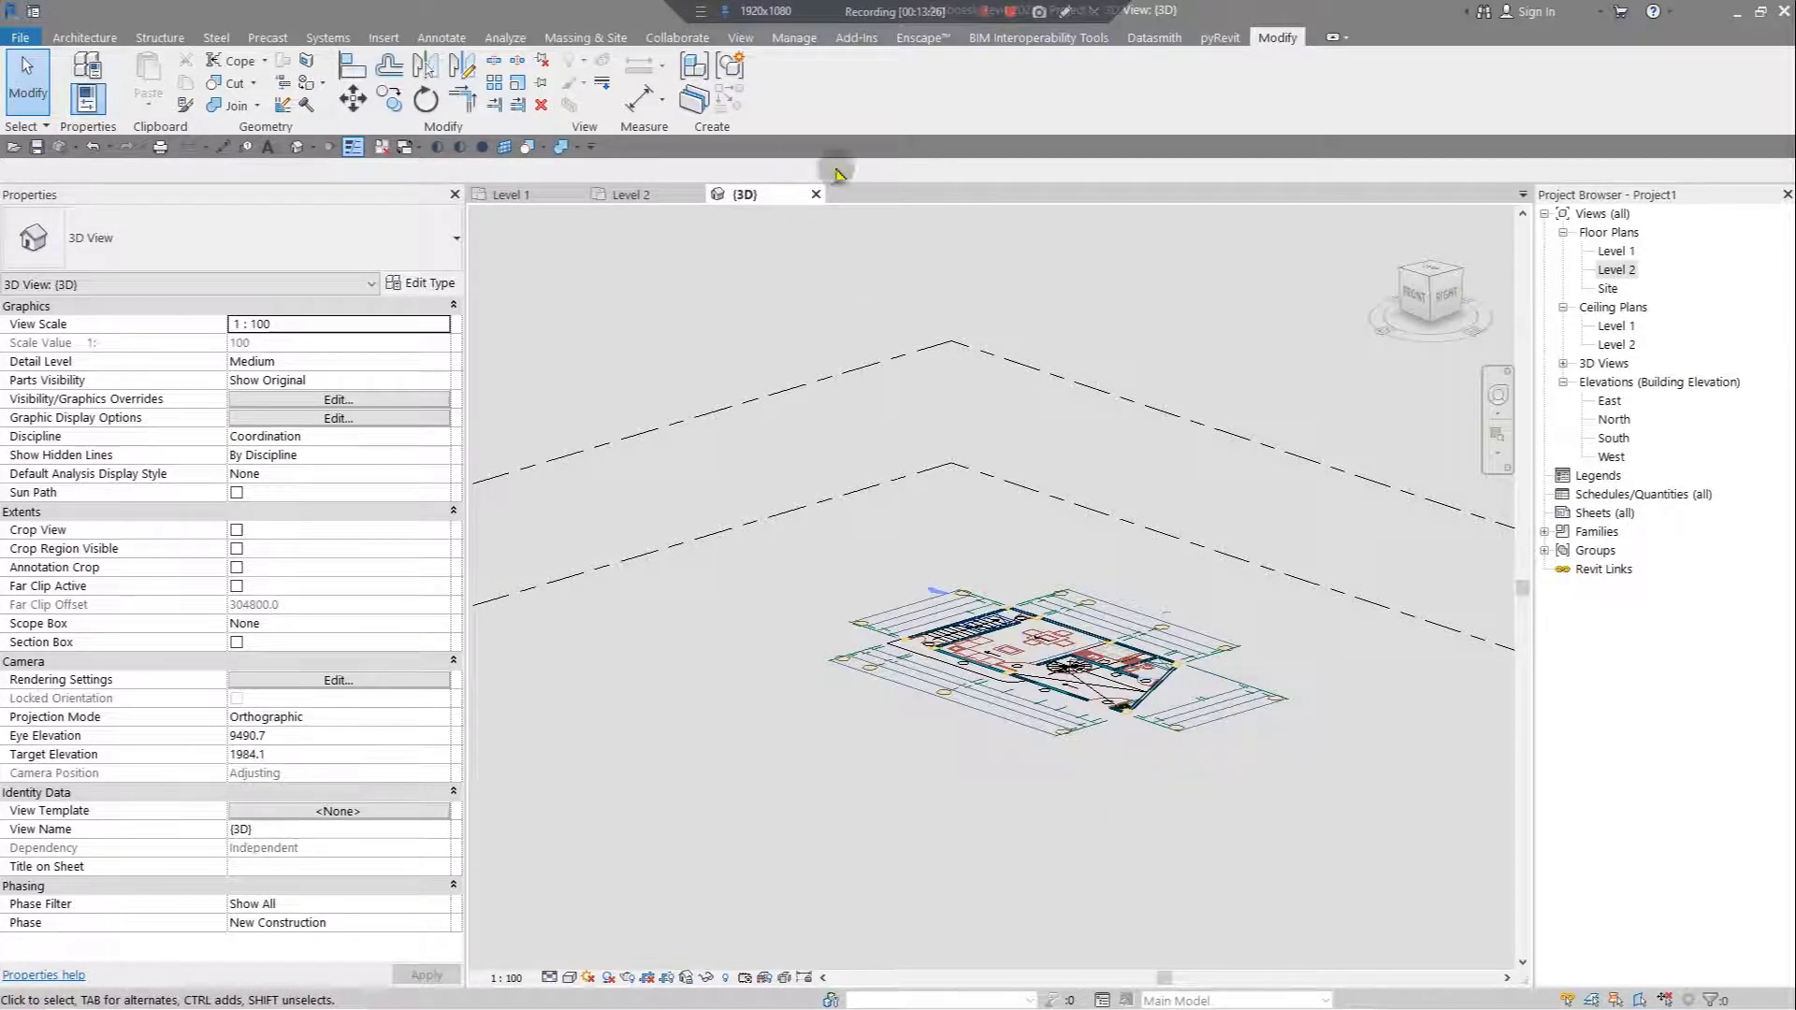
pyautogui.click(610, 193)
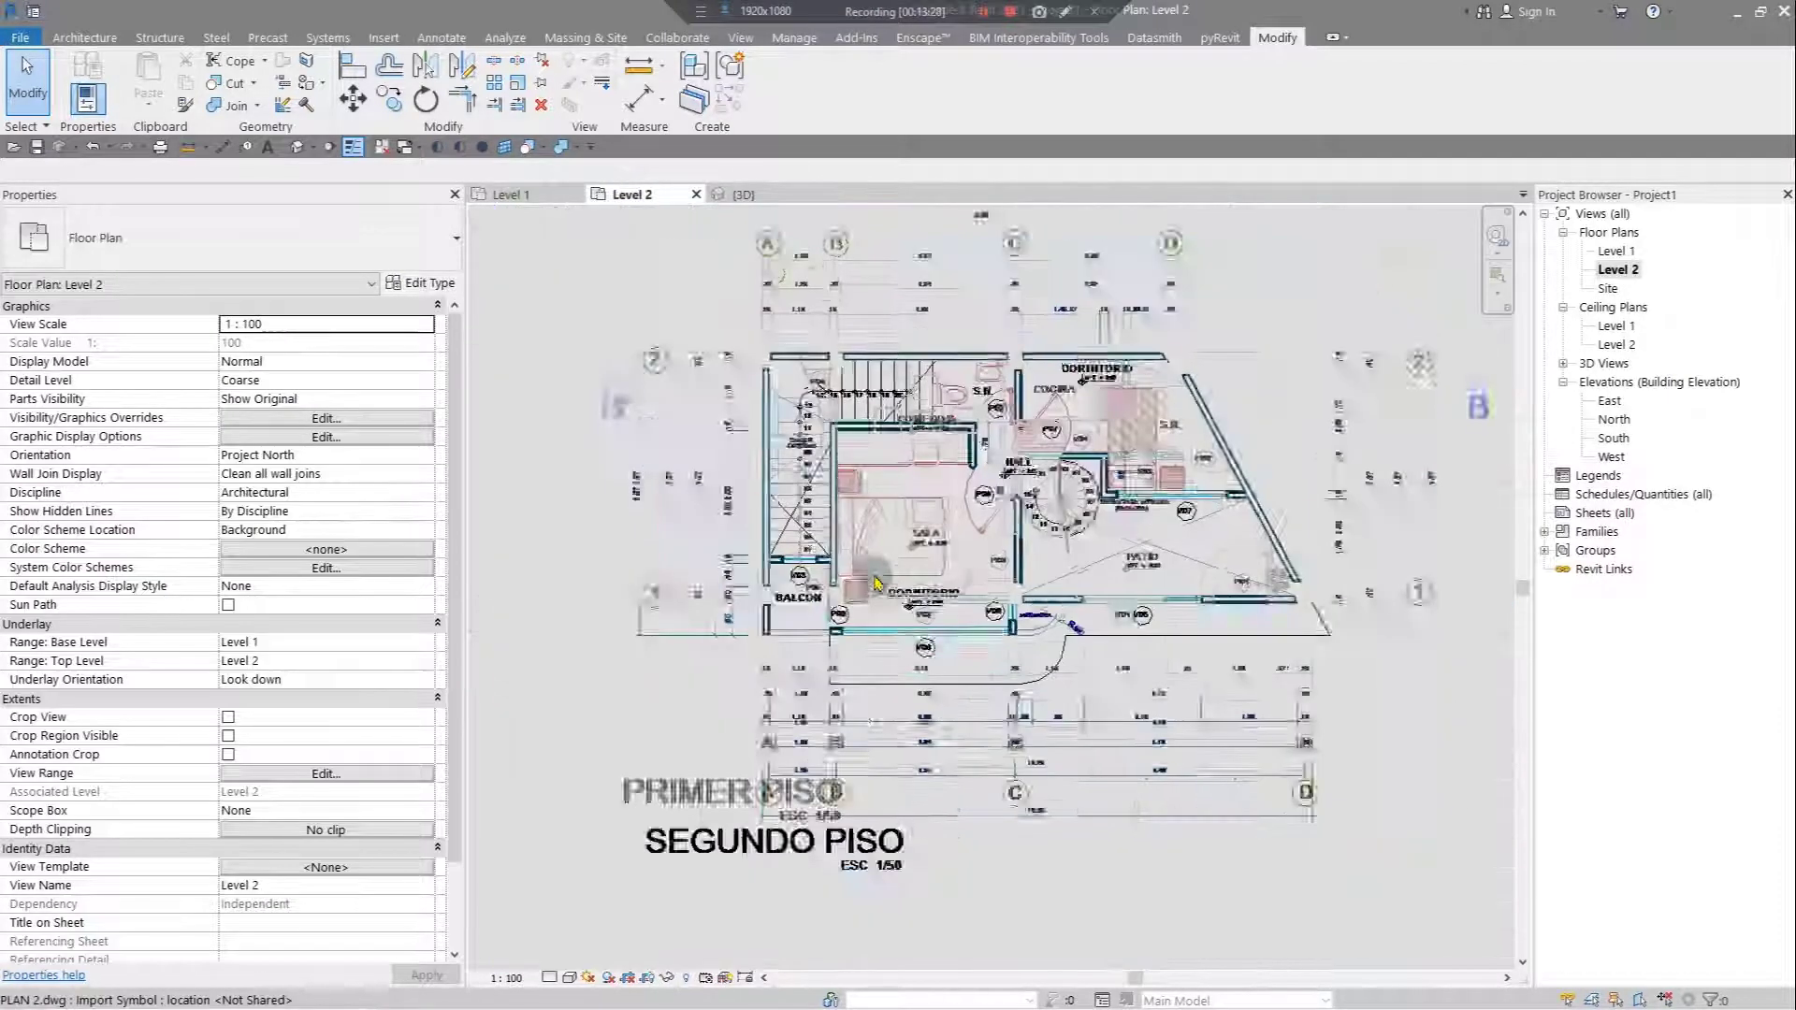
pyautogui.scroll(5, 1131, 464)
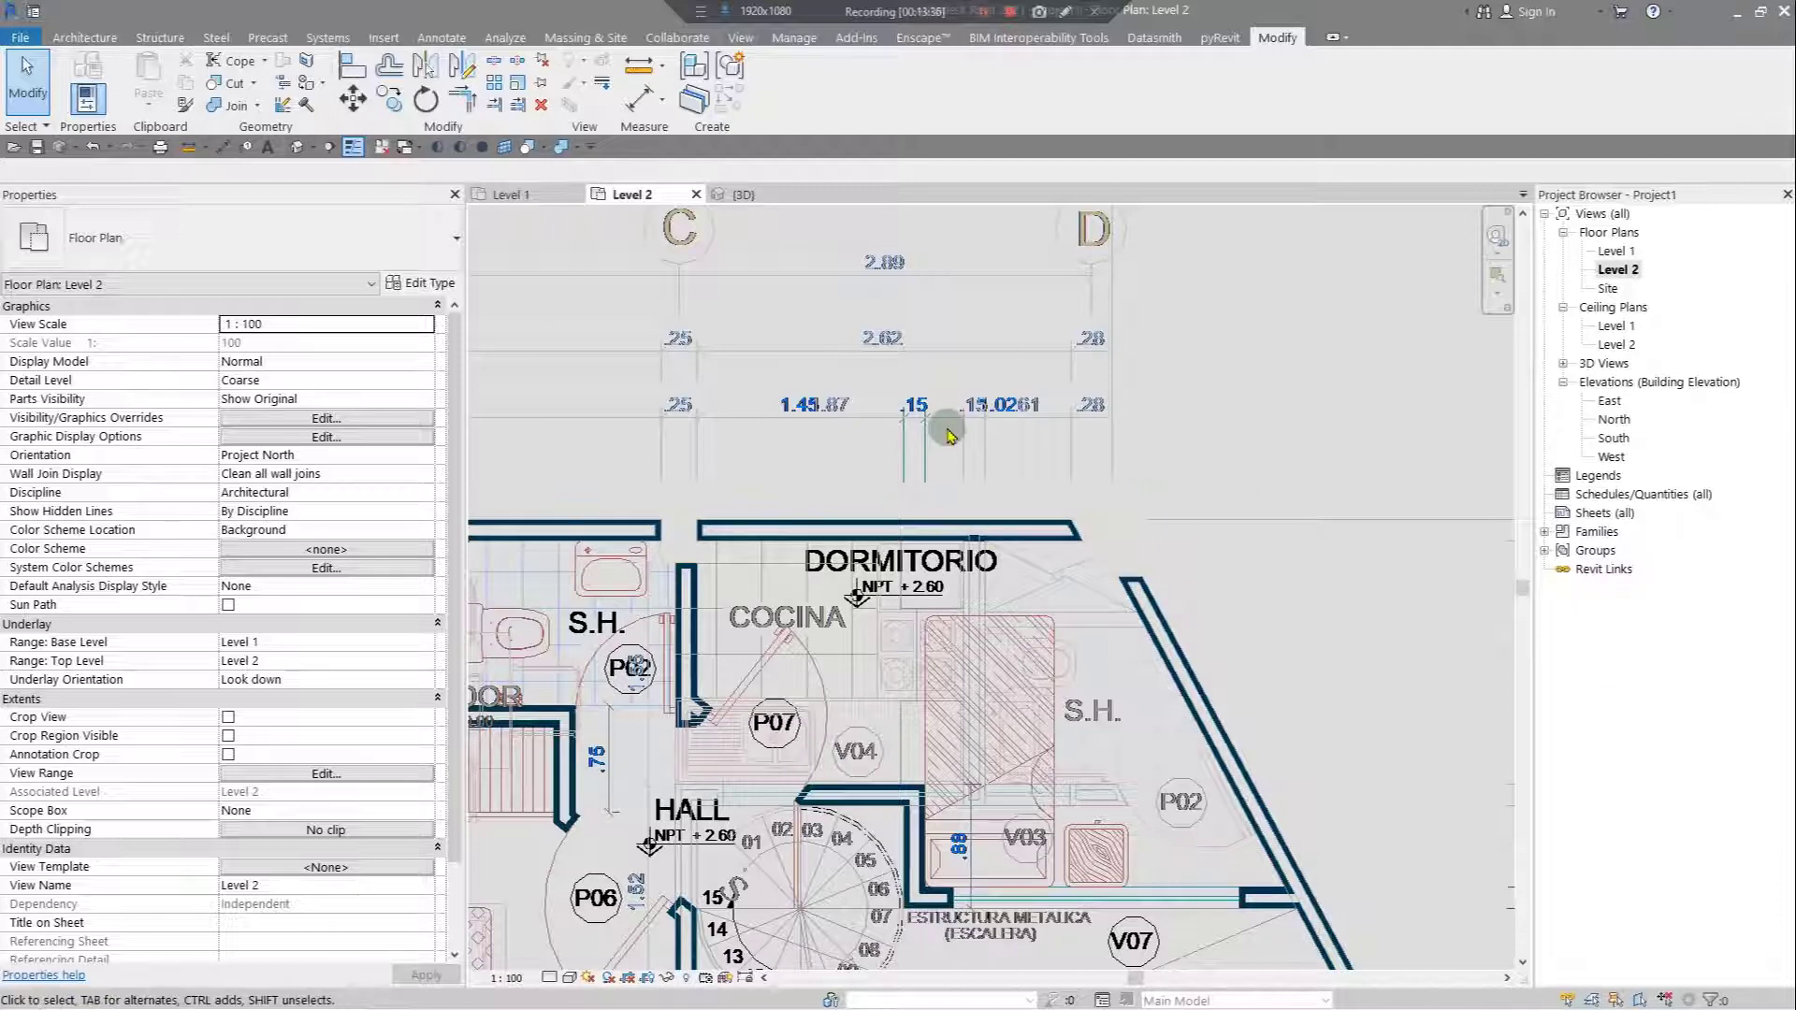
pyautogui.scroll(-5, 946, 432)
pyautogui.moveTo(795, 738); pyautogui.dragTo(924, 692, button='middle')
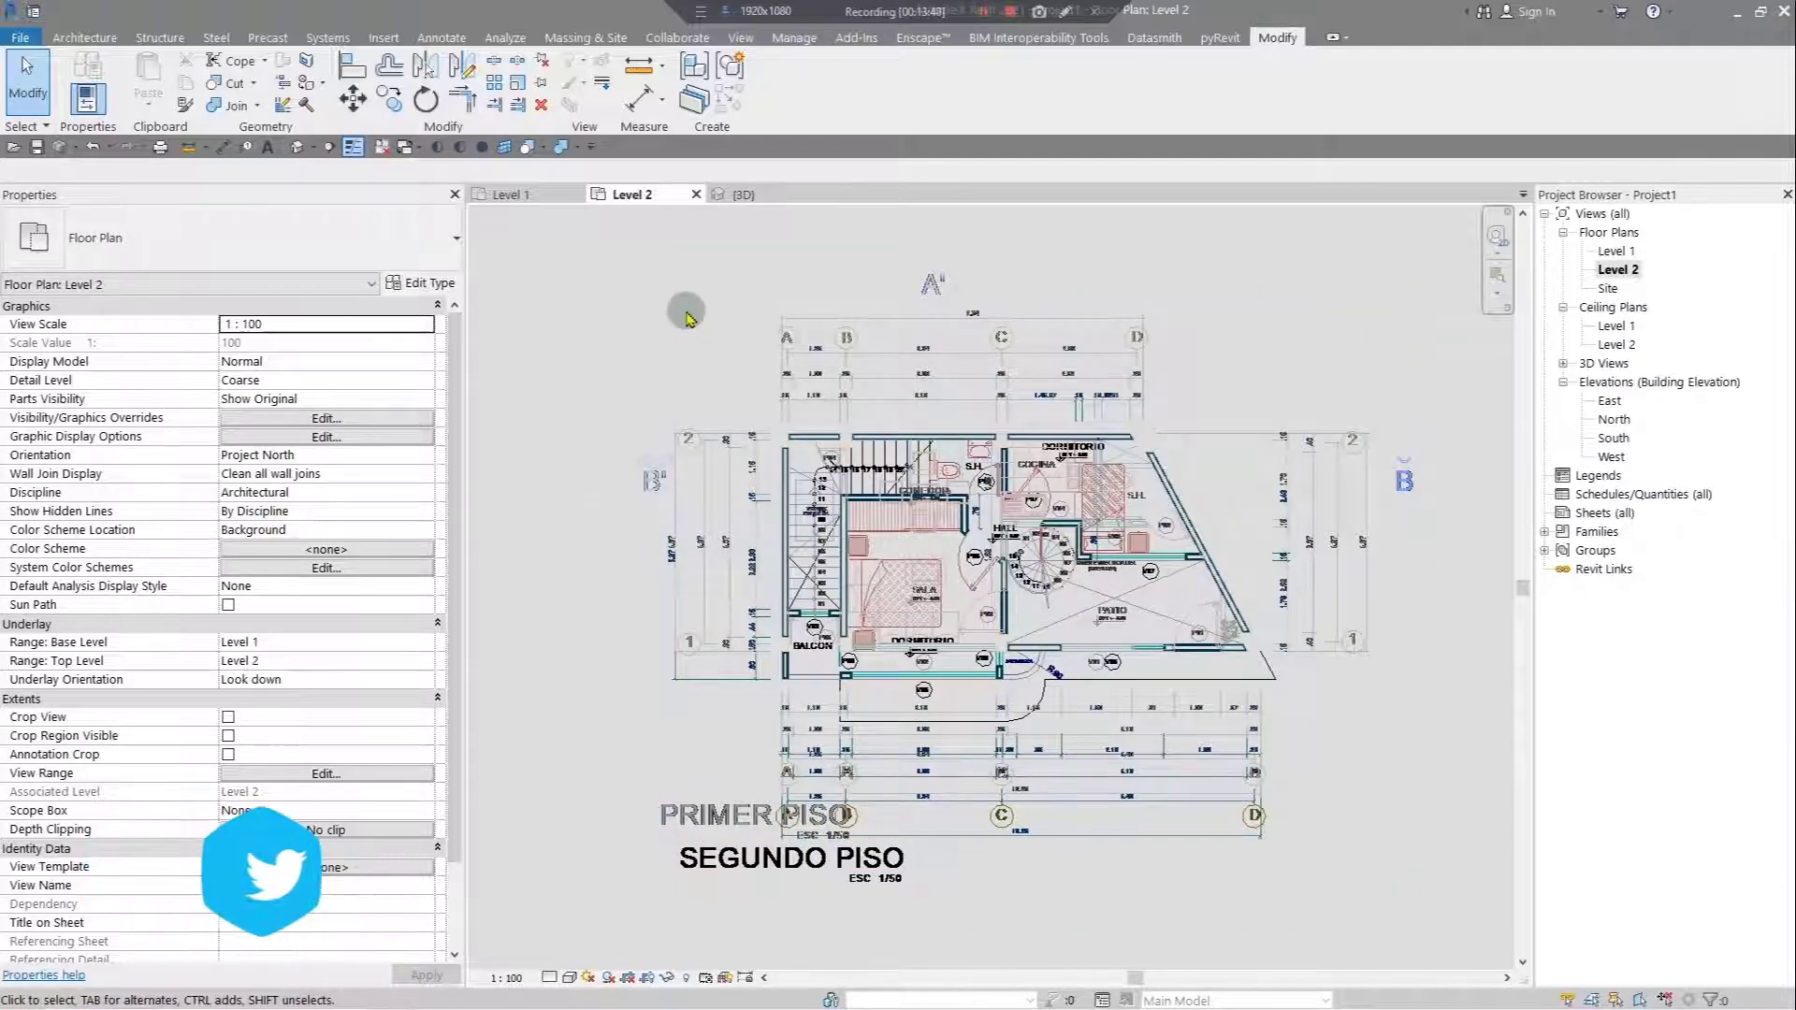
pyautogui.scroll(3, 687, 323)
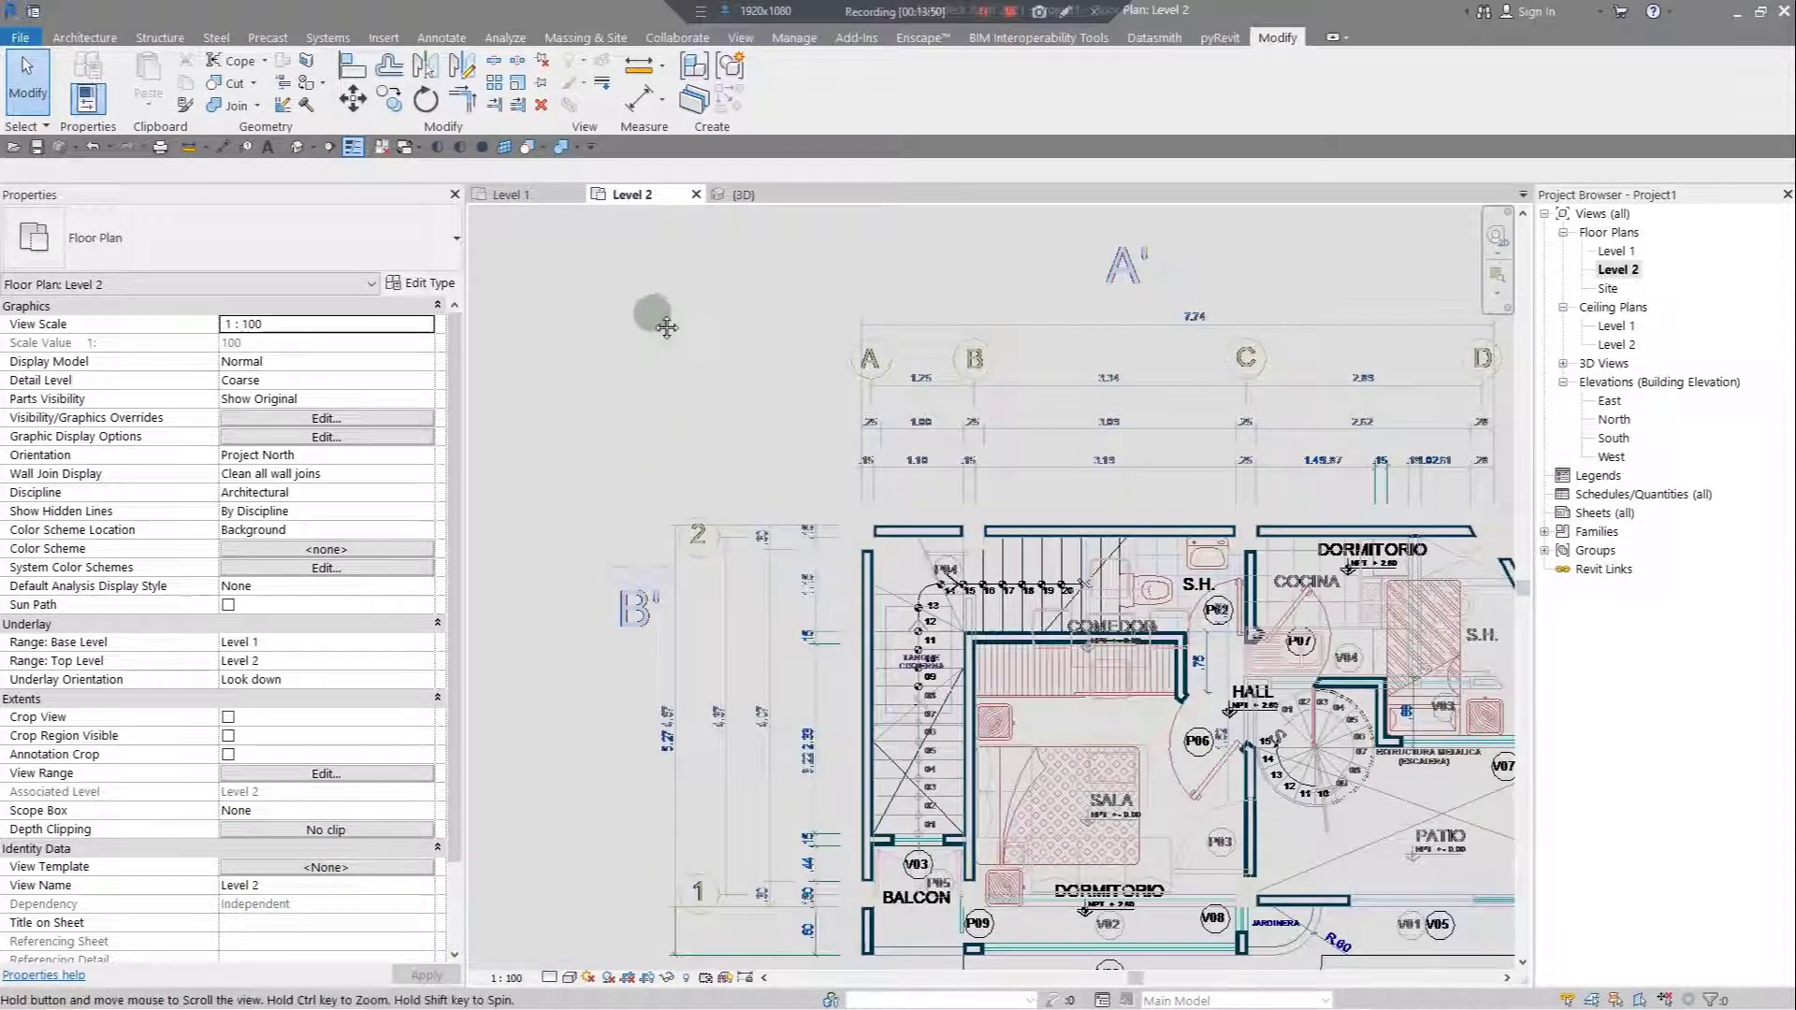
pyautogui.moveTo(692, 329); pyautogui.dragTo(651, 321, button='middle')
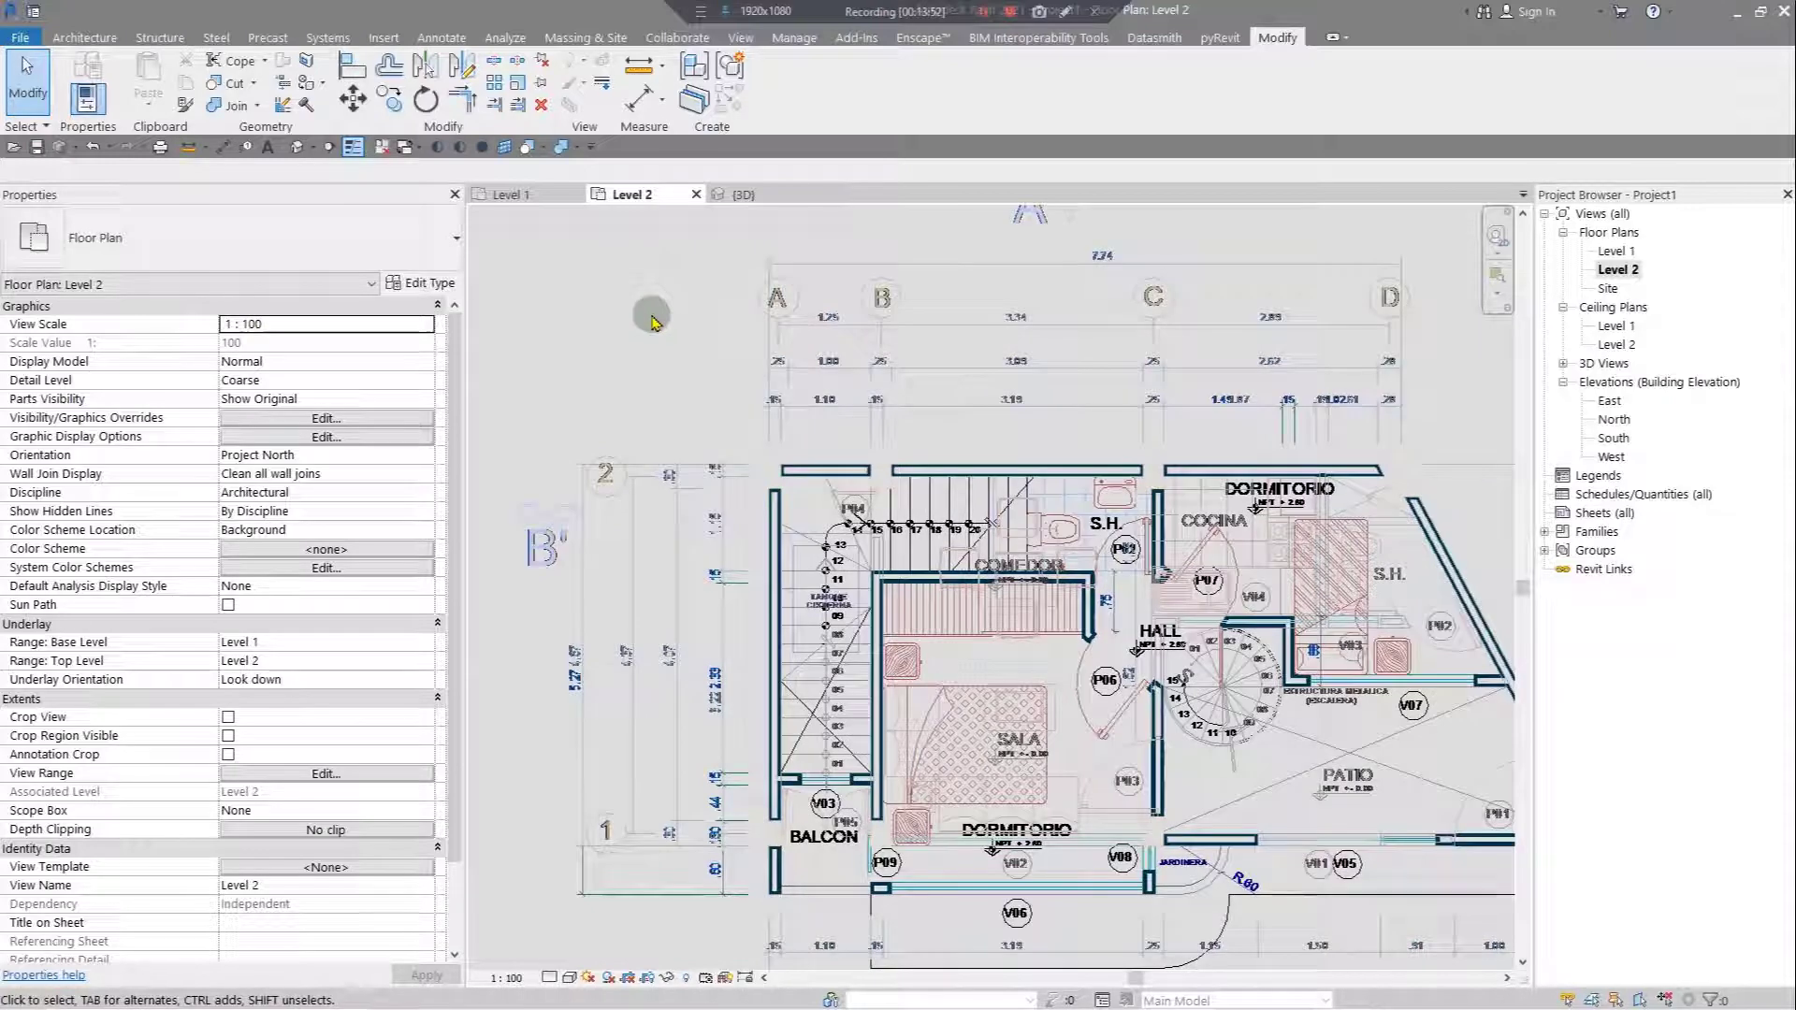
pyautogui.press('v')
pyautogui.press('g')
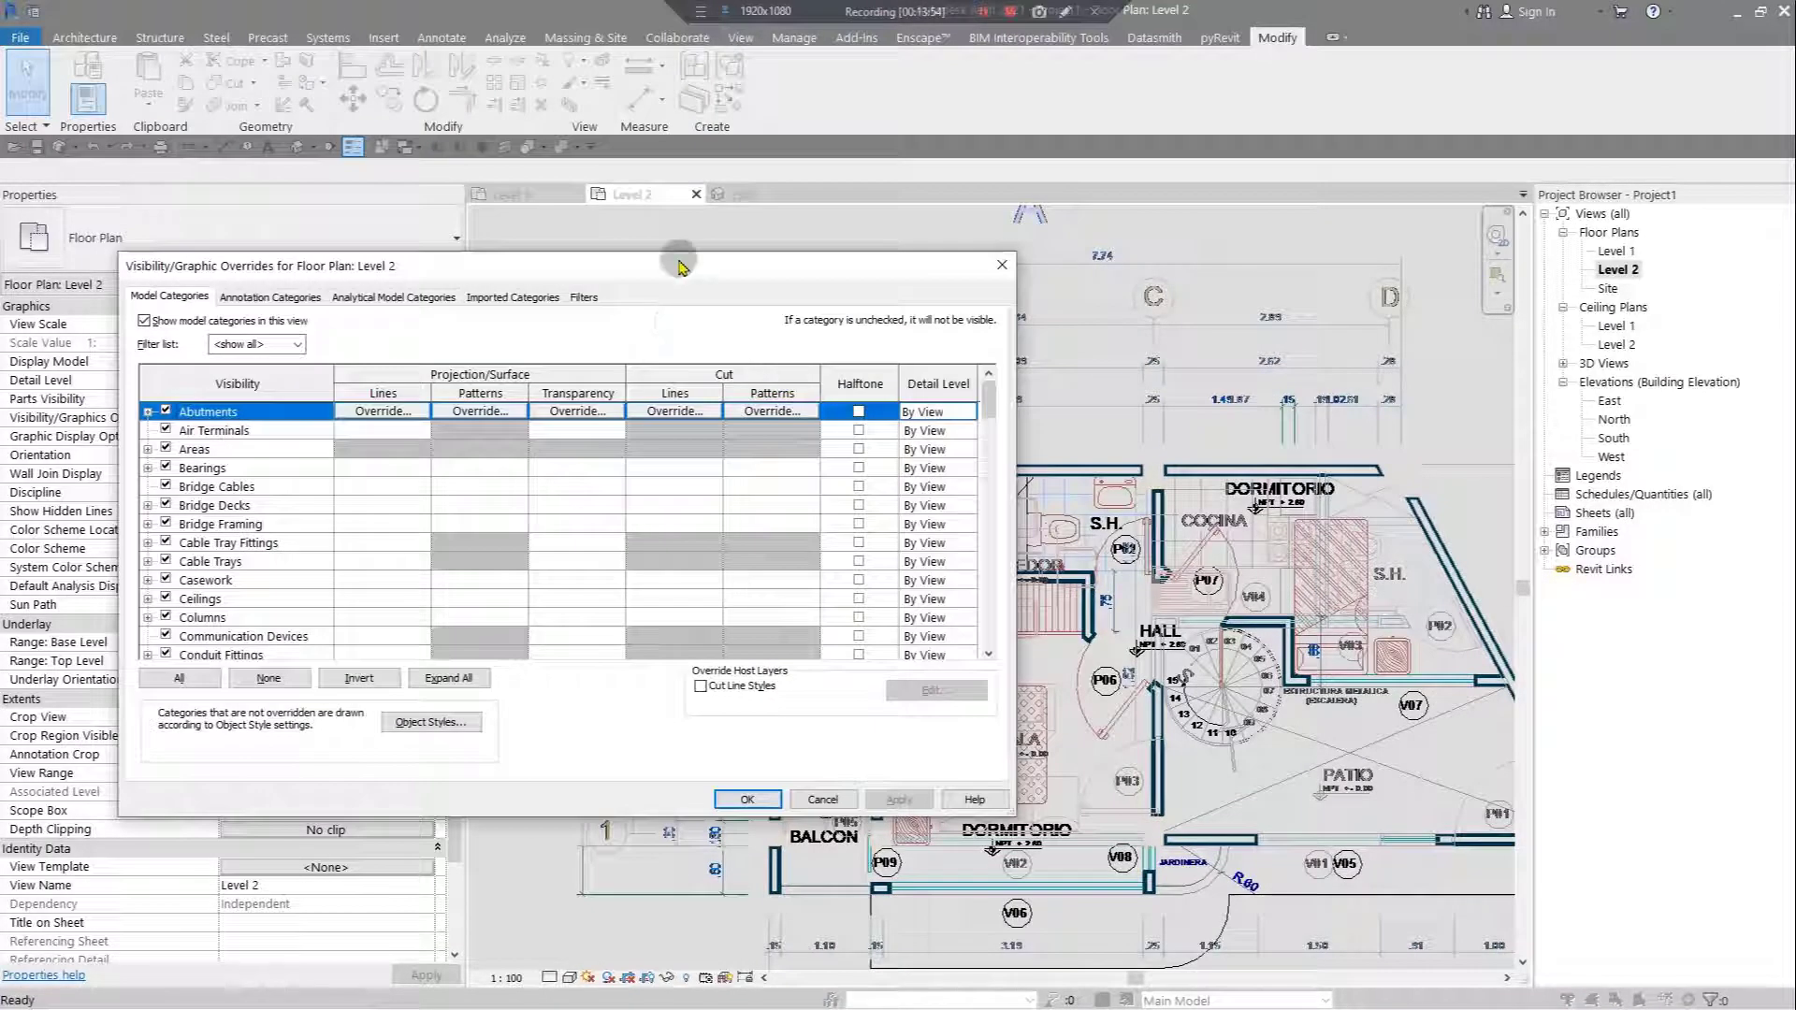
pyautogui.click(1001, 266)
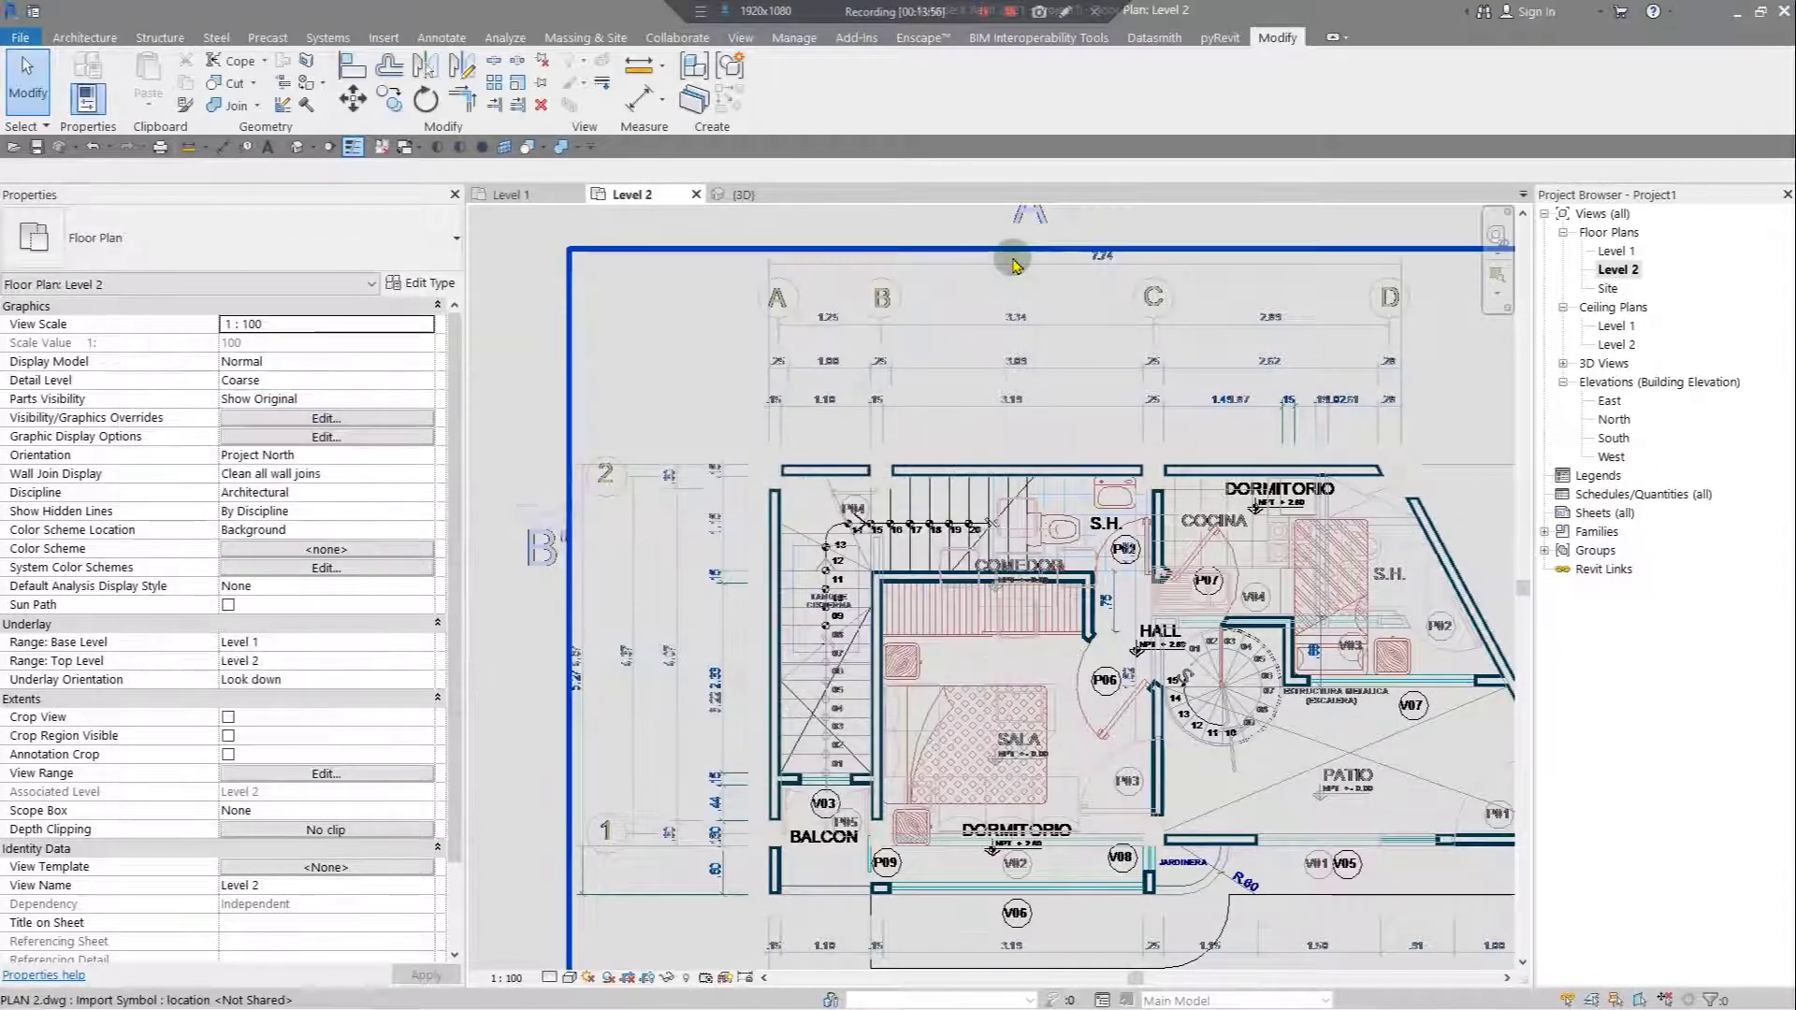
# - Open the imported-category visibility overrides for Level 2 and examine the layer lists of PLAN 1.dwg and PLAN 2.dwg
pyautogui.press('v')
pyautogui.press('g')
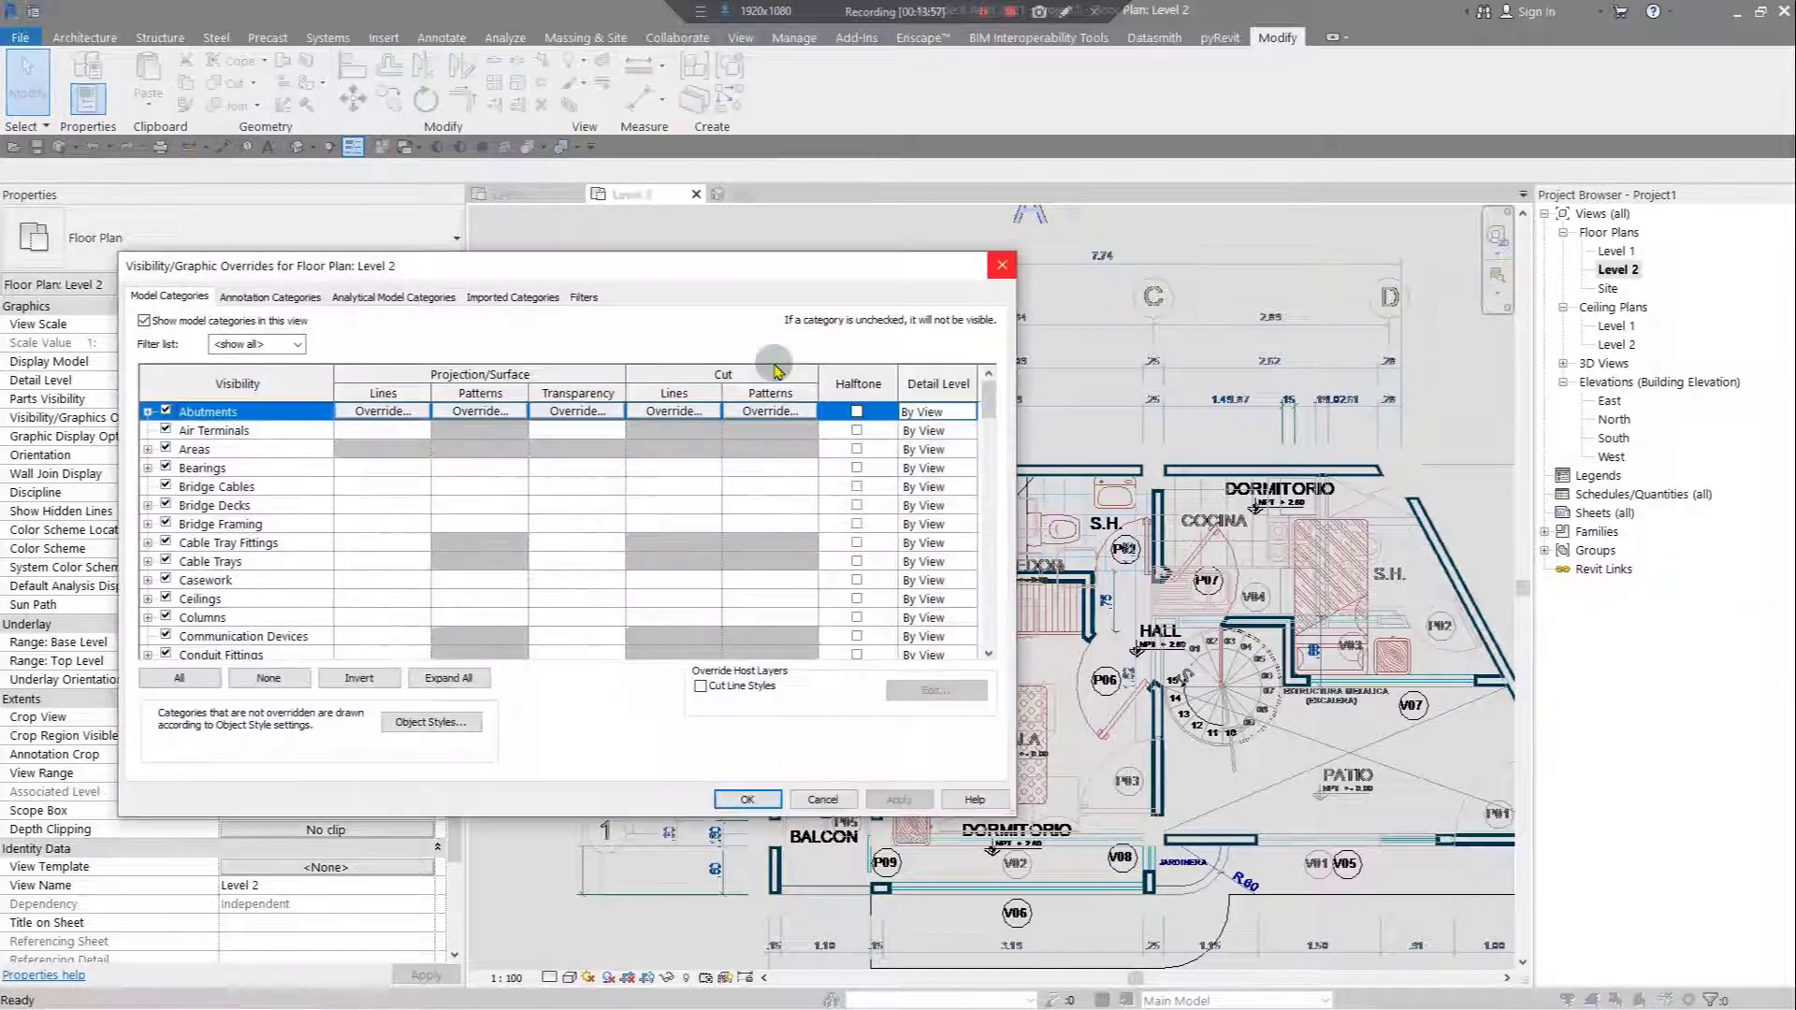
pyautogui.click(513, 298)
pyautogui.moveTo(523, 265); pyautogui.dragTo(828, 221)
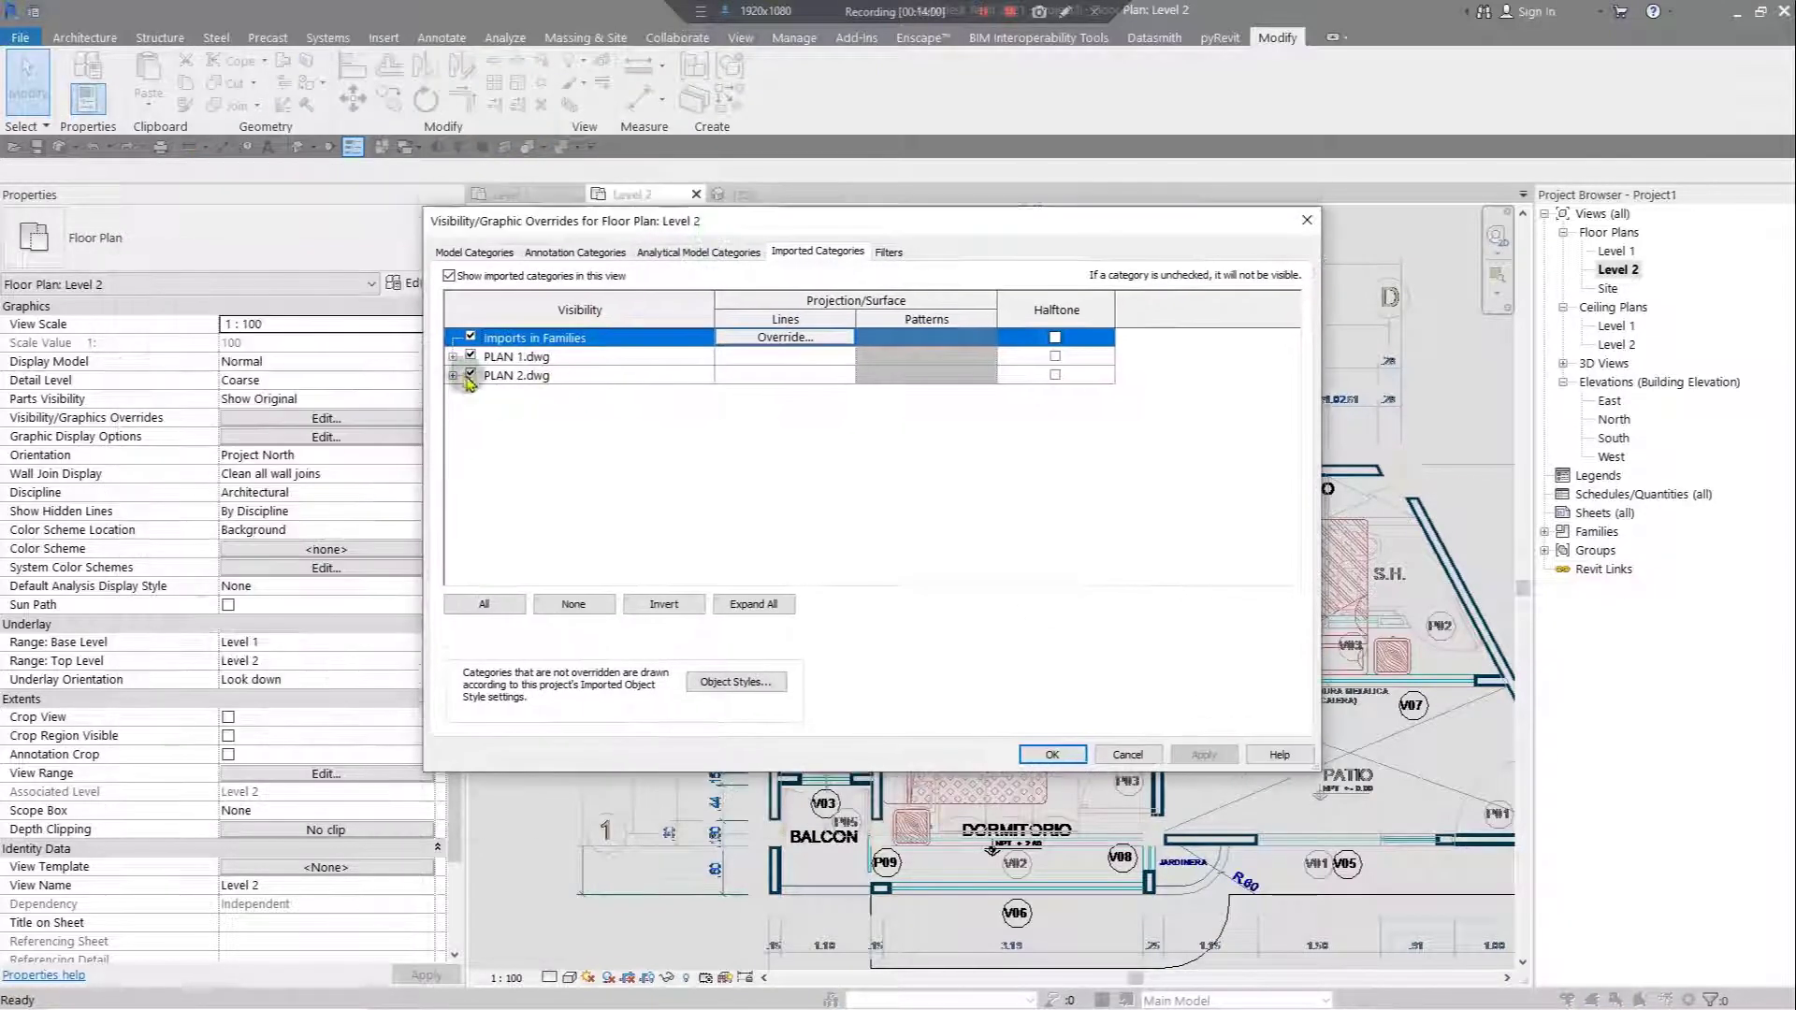
pyautogui.click(451, 356)
pyautogui.click(496, 340)
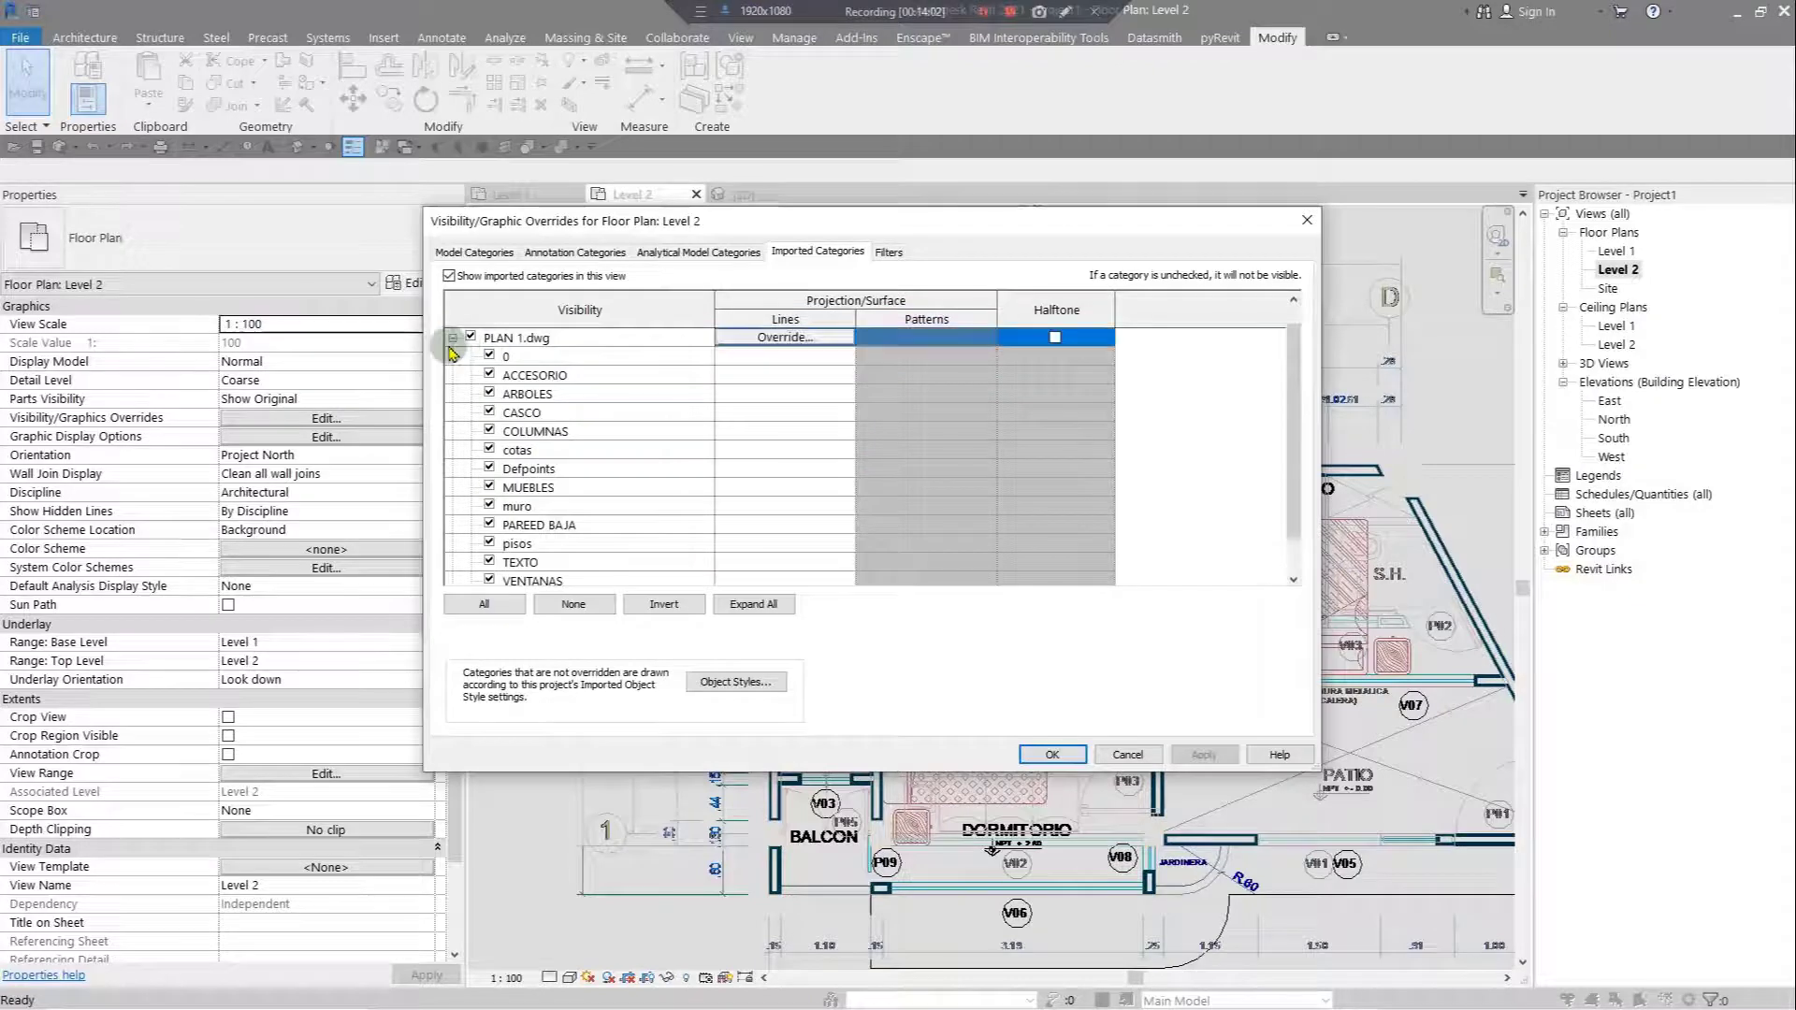
pyautogui.click(452, 338)
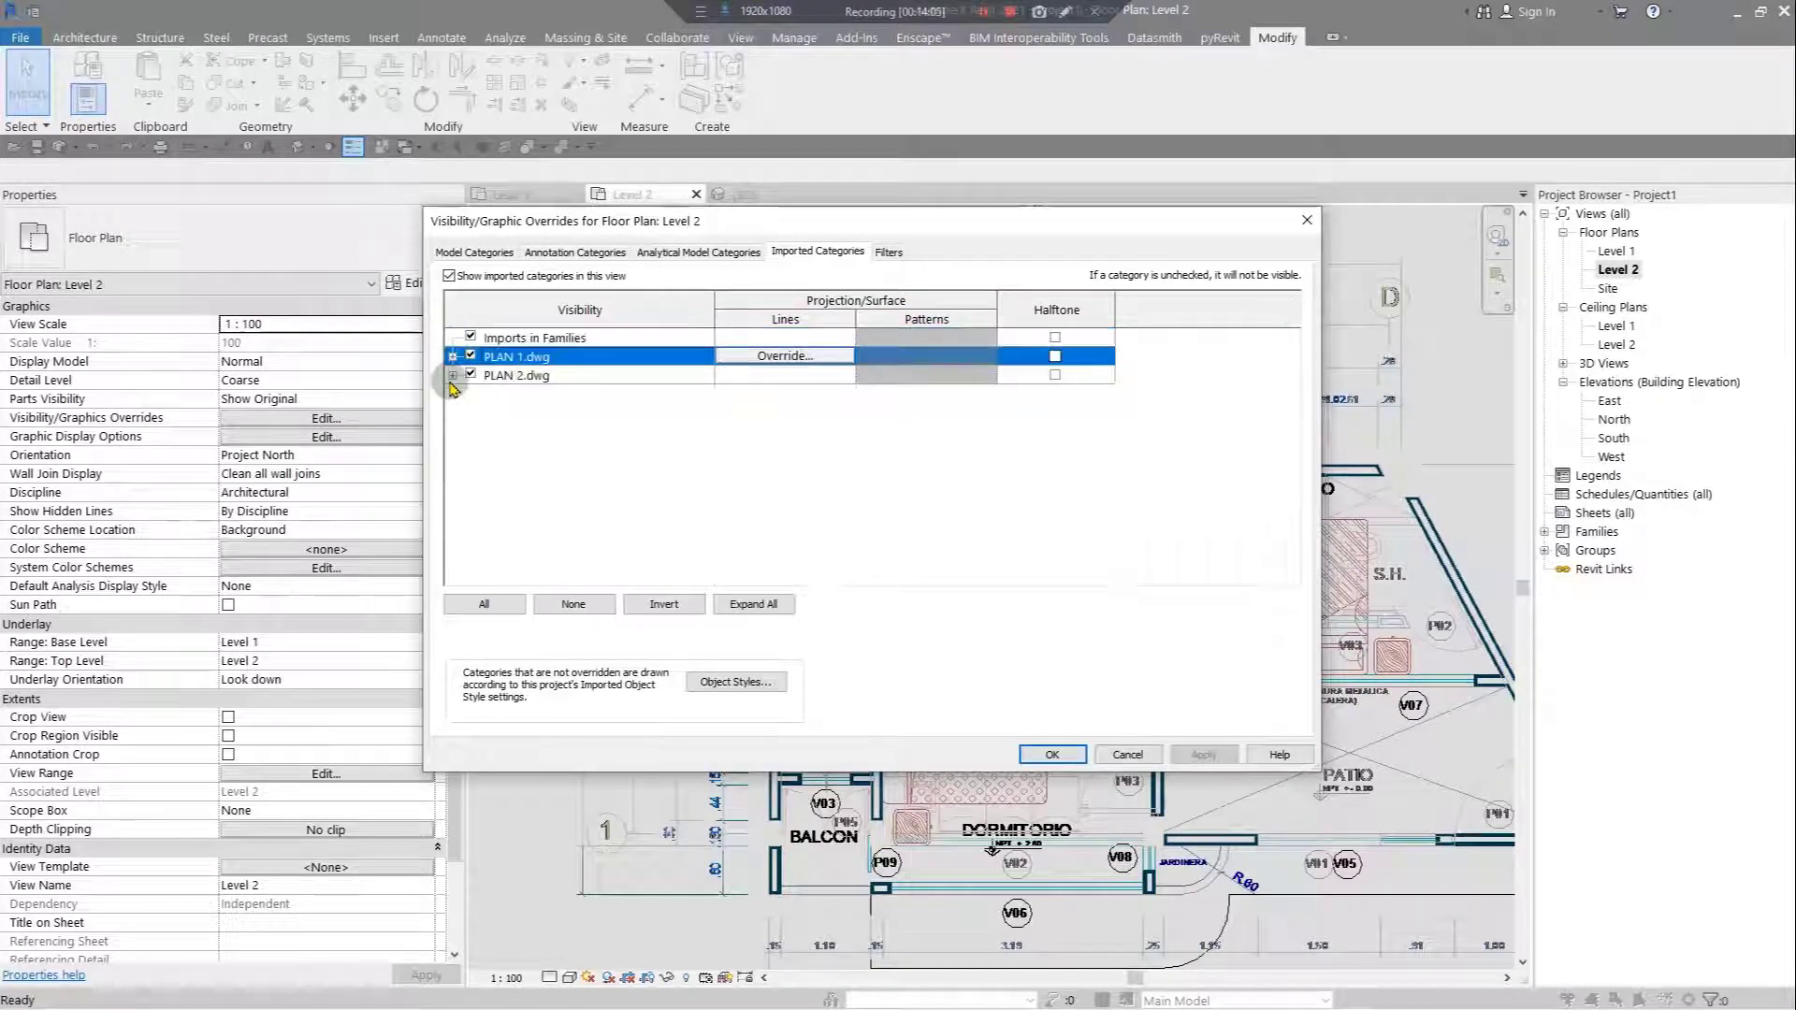
pyautogui.click(452, 375)
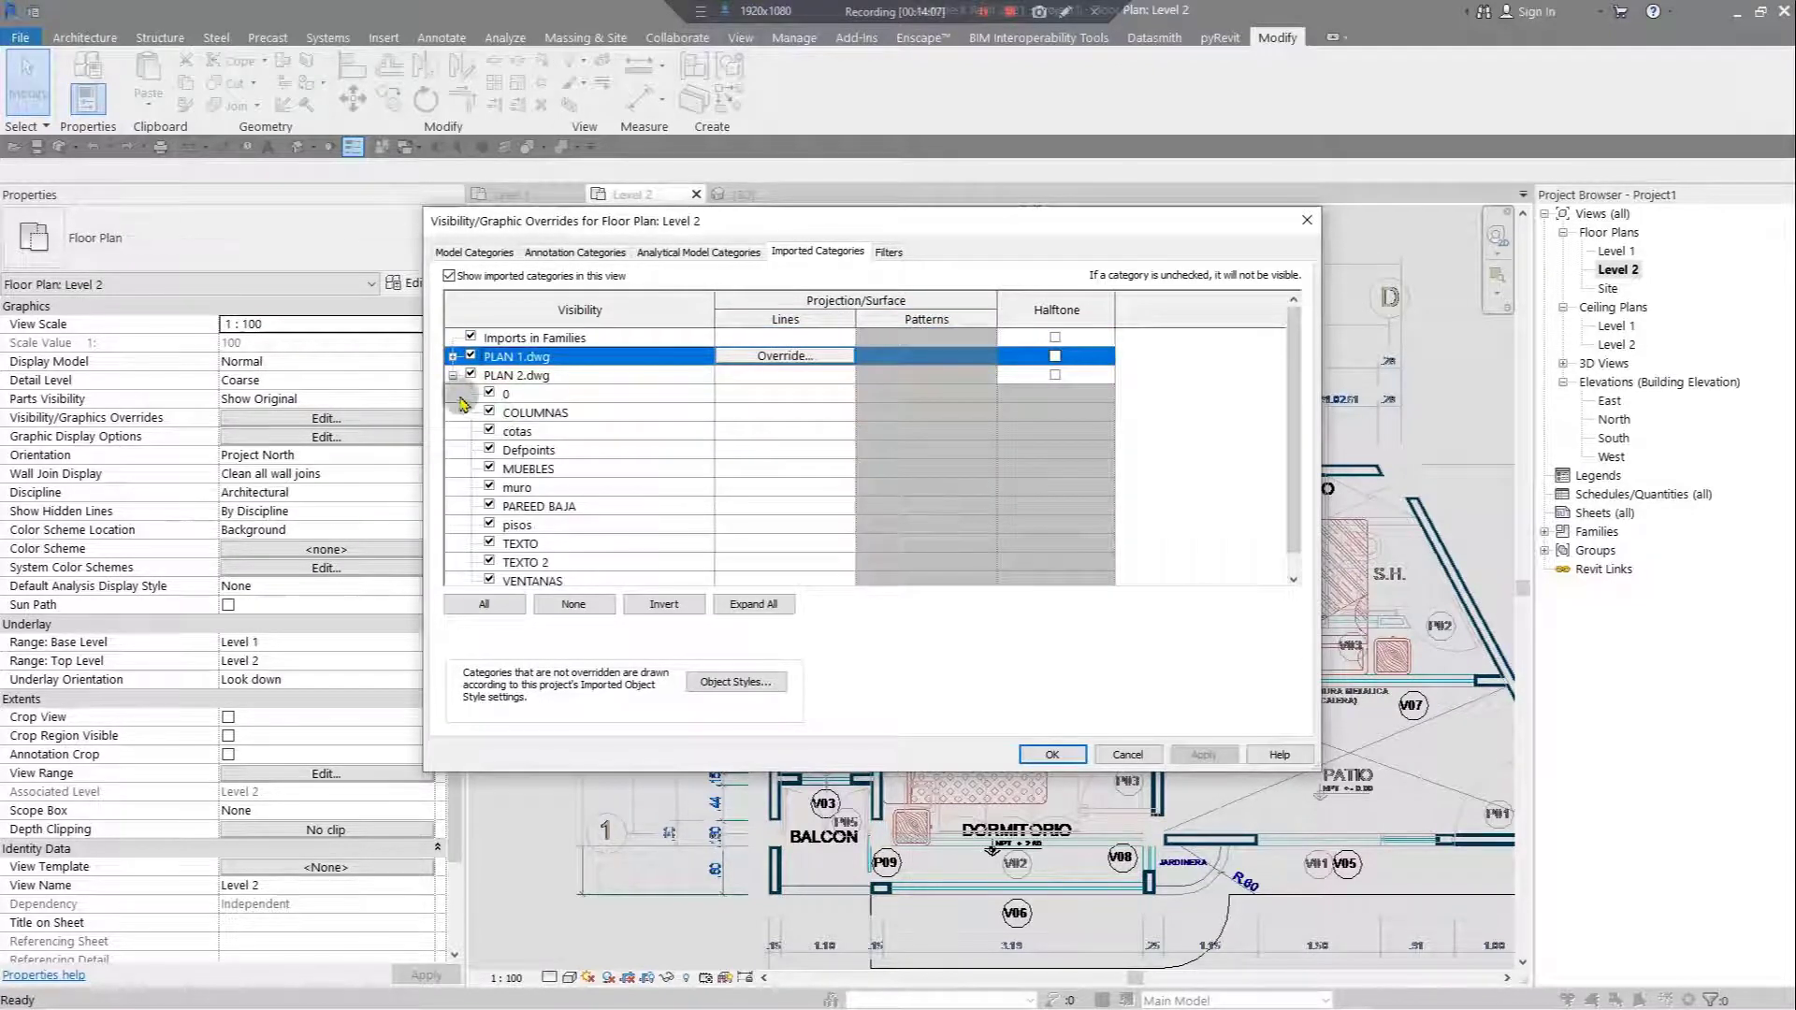
pyautogui.click(453, 375)
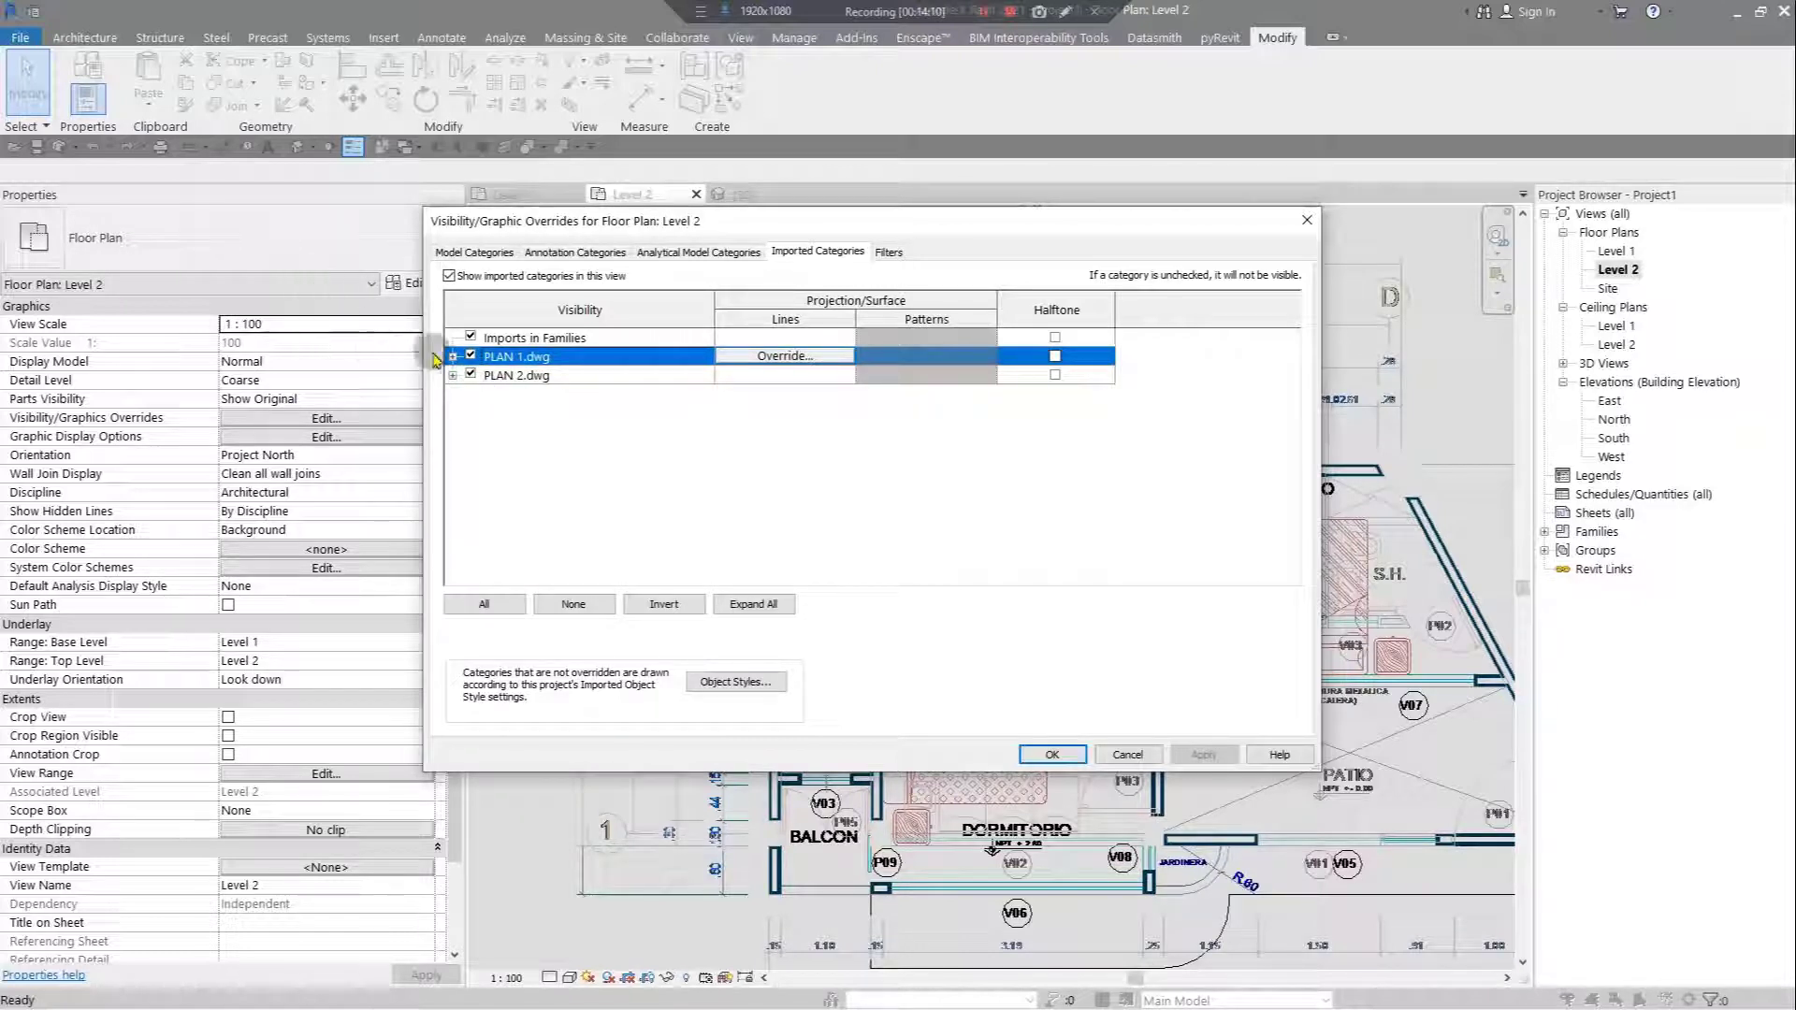
# - Expand the layers of PLAN 1.dwg and select its cotas layer for a projection line override
pyautogui.click(452, 357)
pyautogui.click(796, 412)
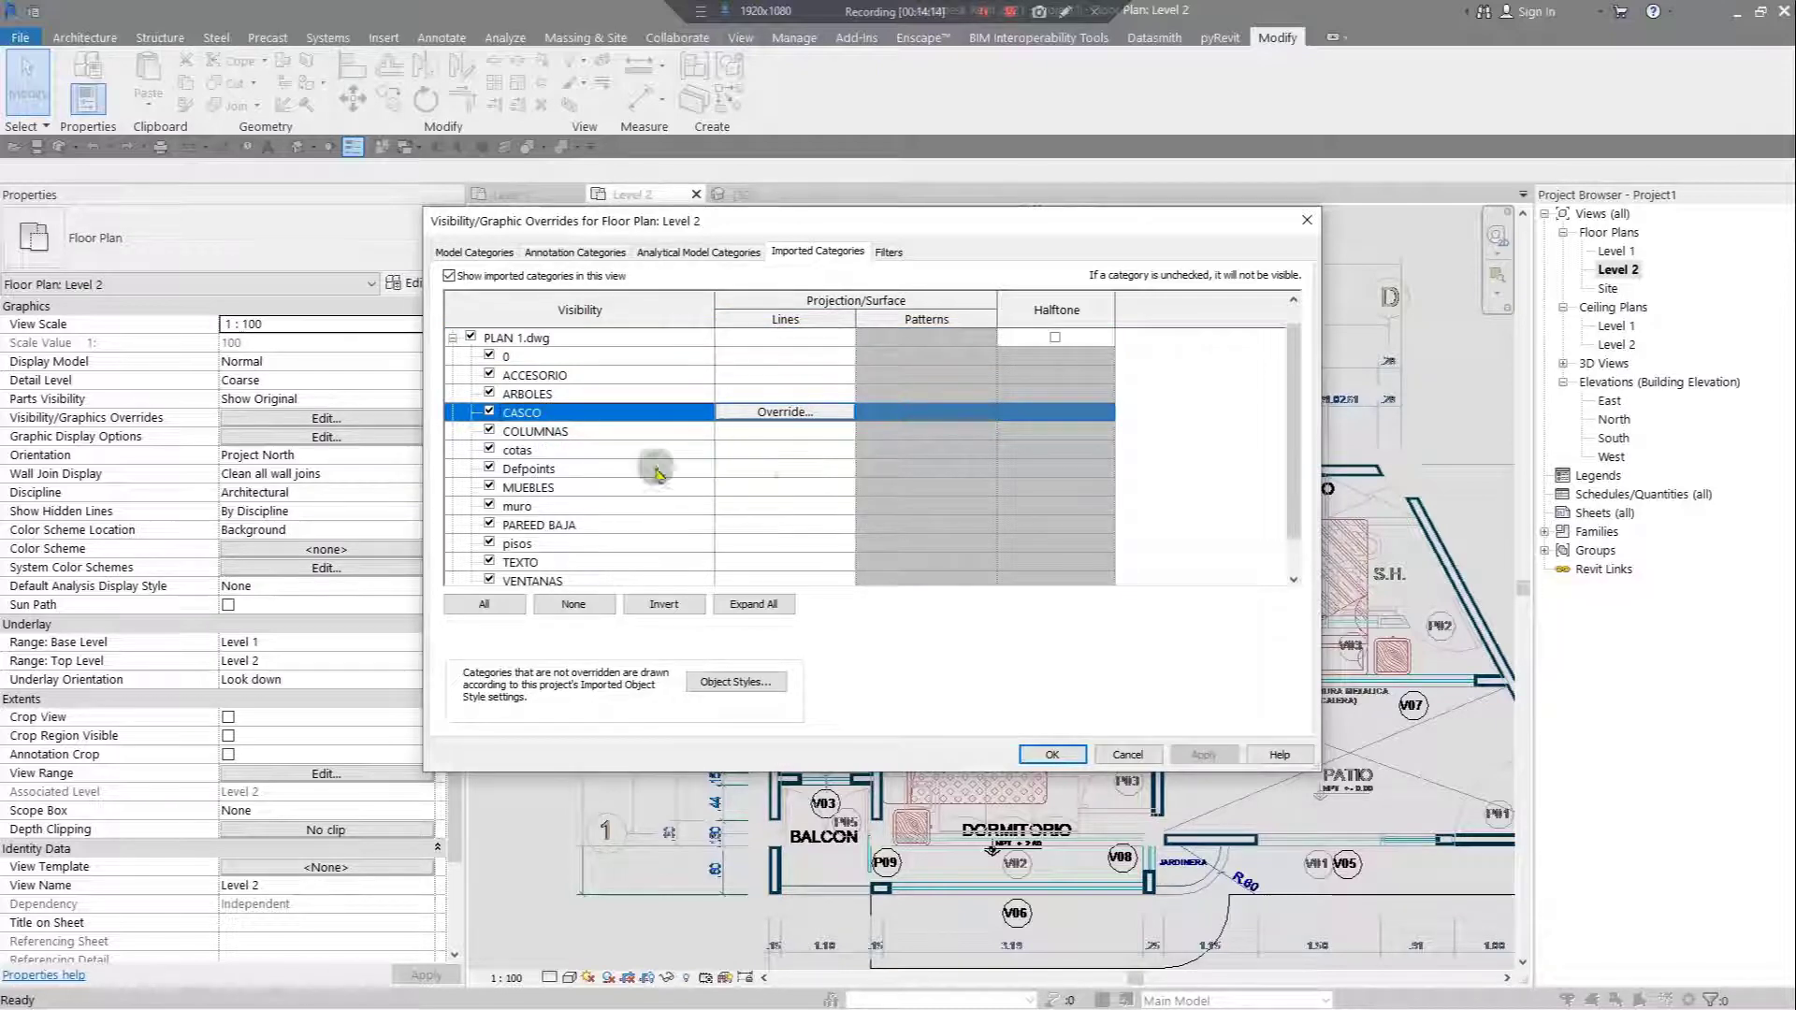
pyautogui.click(776, 469)
pyautogui.click(772, 452)
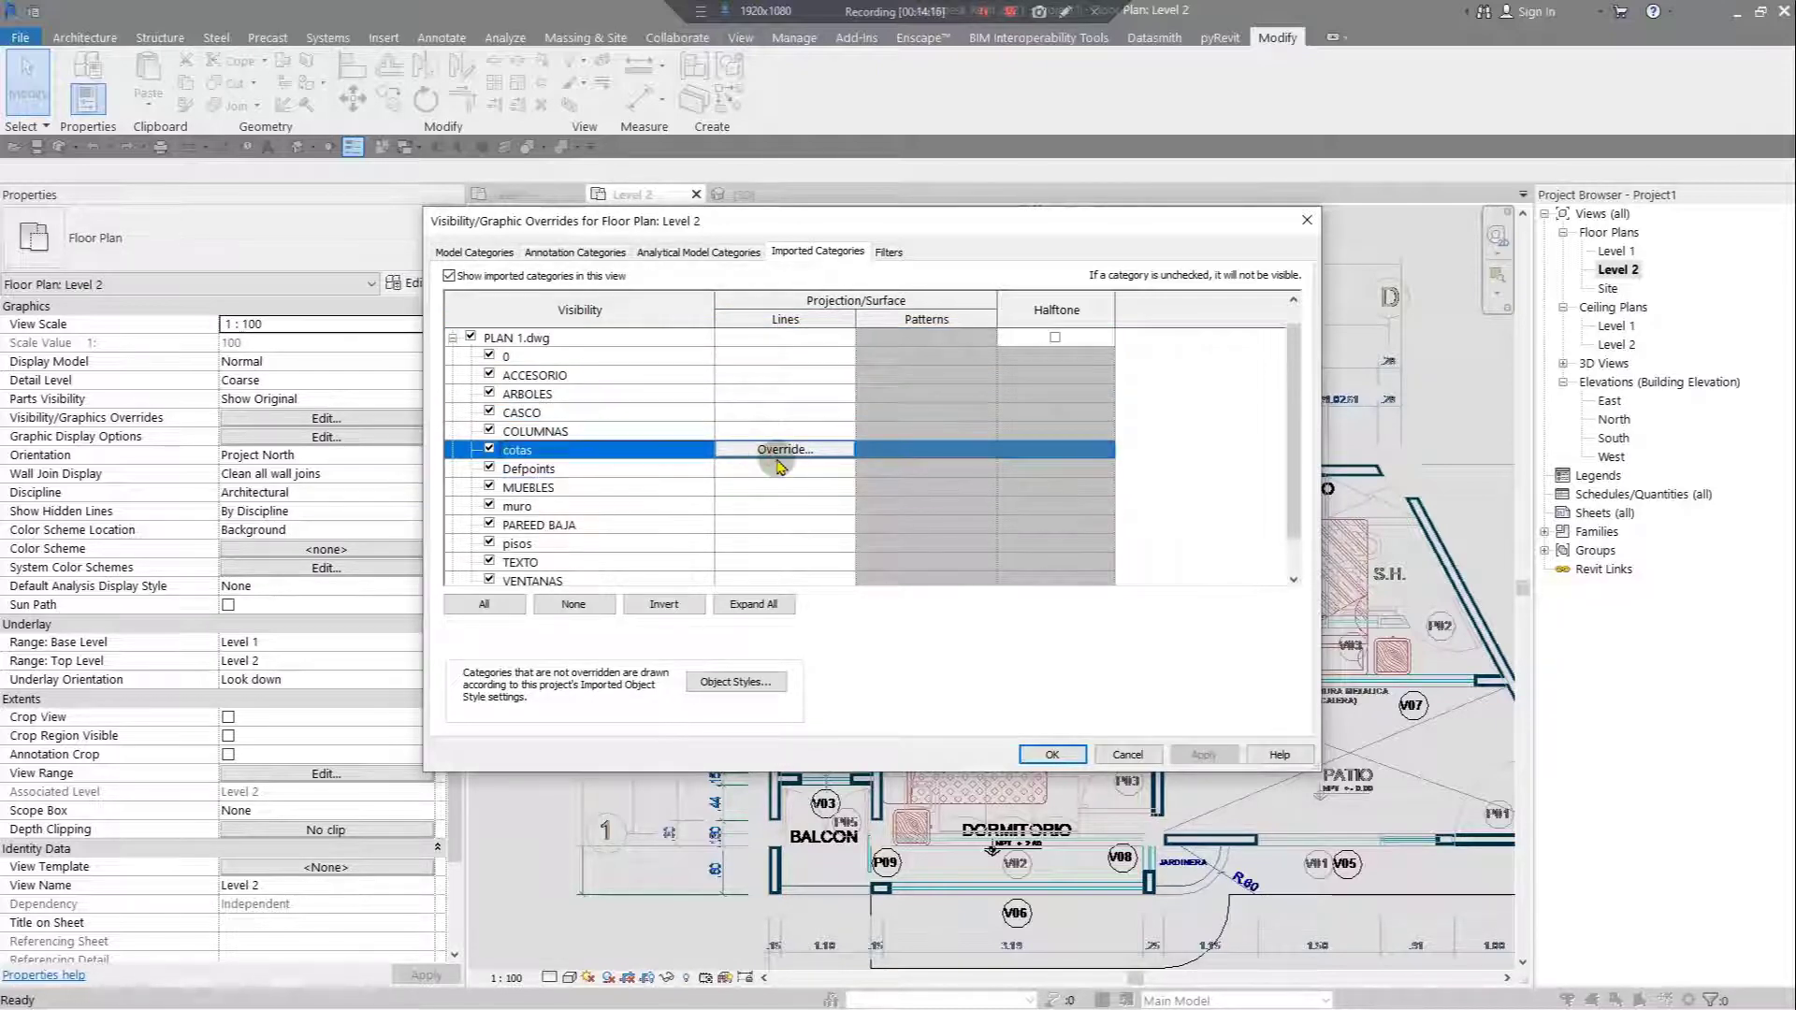